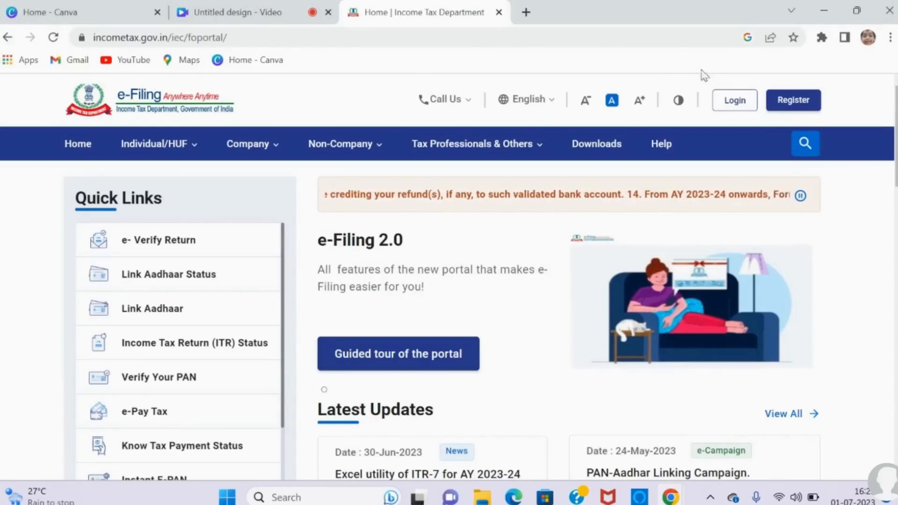
Step: Open the e-Filing portal's login page and begin the sign-in at the User ID field
click(734, 102)
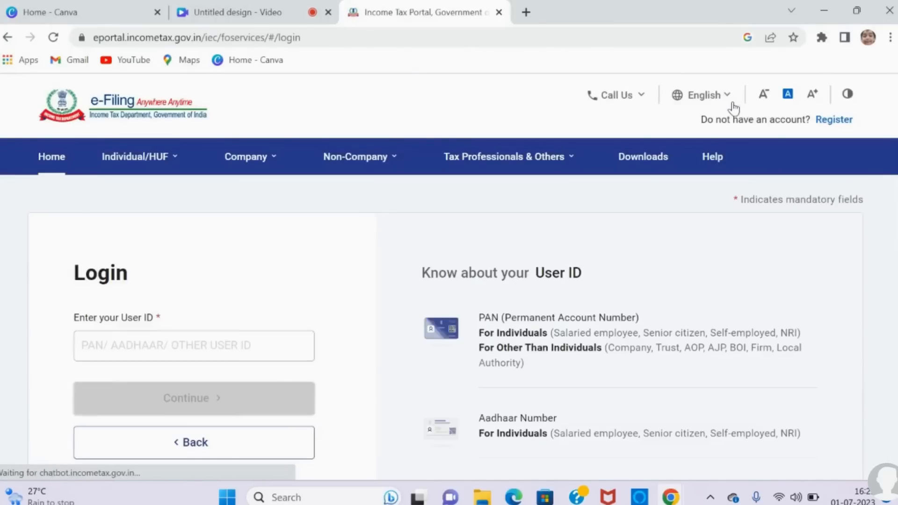
click(271, 341)
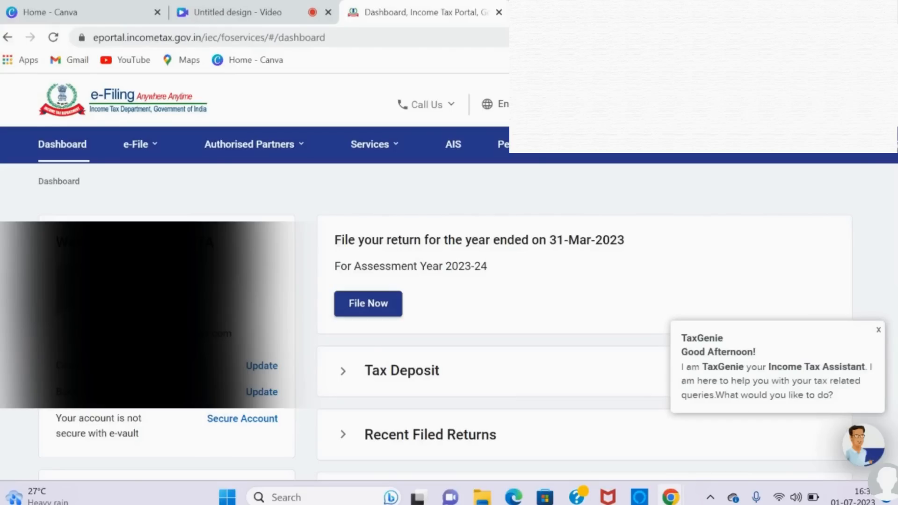
Step: Request Form 26AS for viewing and accept the disclaimer about redirection to the TDS-CPC website
click(139, 144)
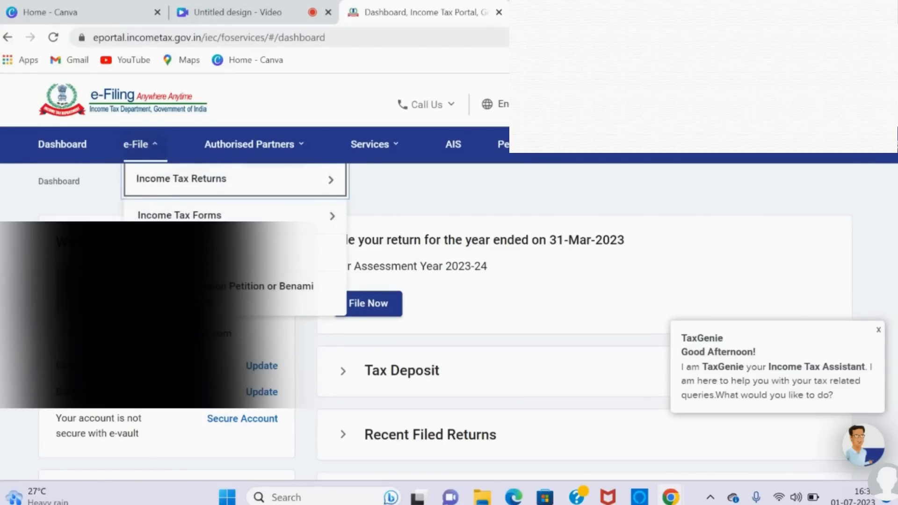
click(311, 179)
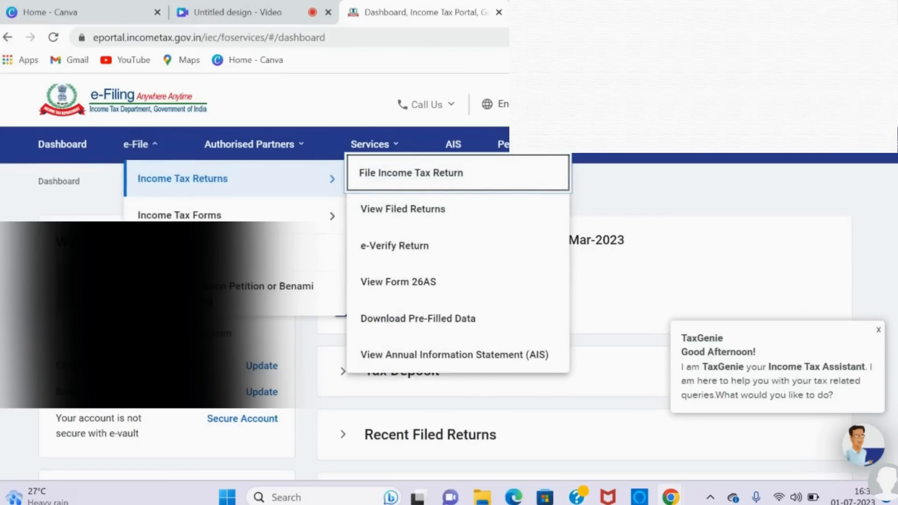
click(437, 283)
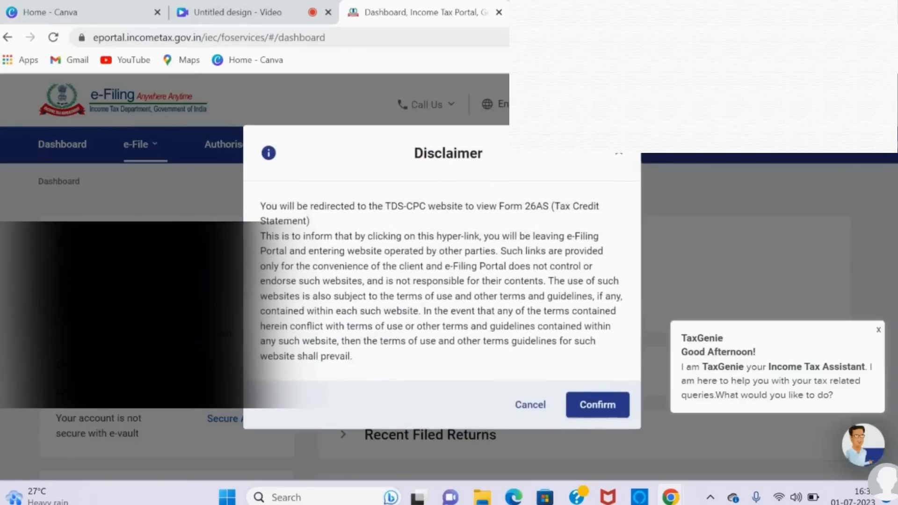
click(598, 405)
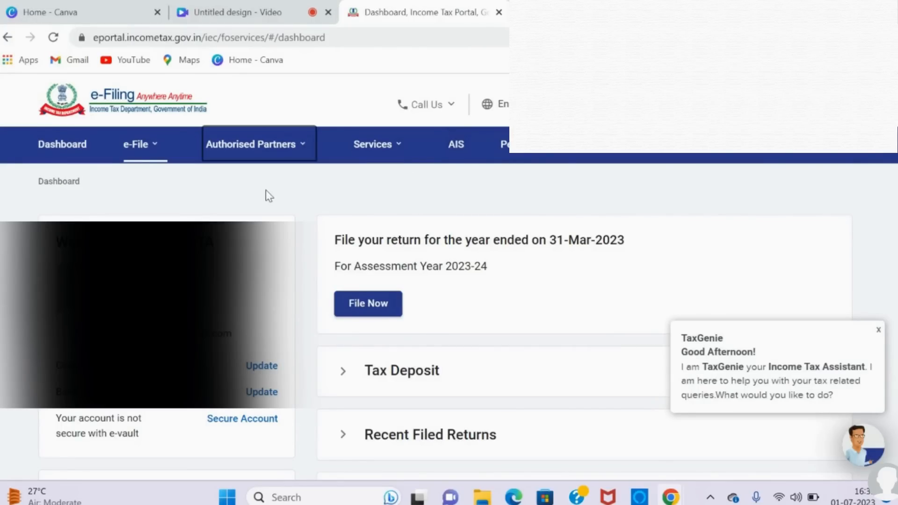
Step: Begin filing an income tax return for assessment year 2023-24 (Current A.Y.) with Online as the mode of filing
click(142, 161)
mouse_move(204, 187)
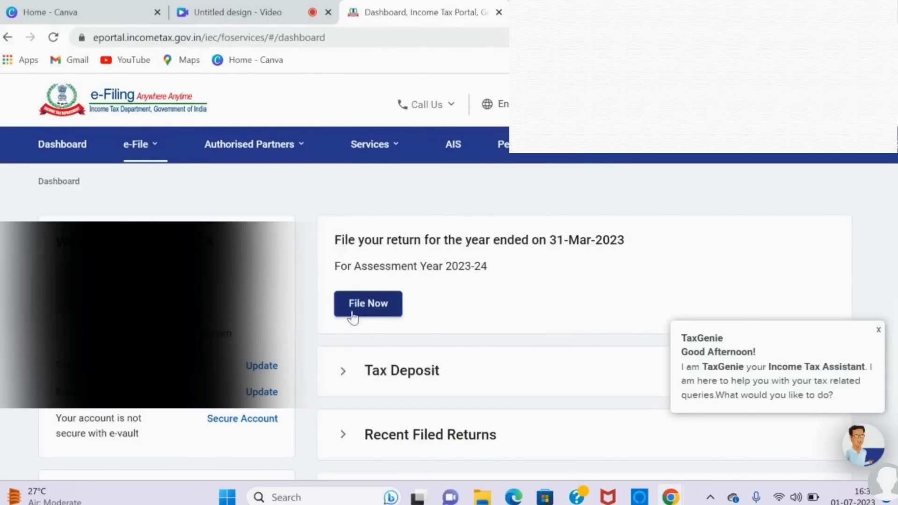
click(385, 308)
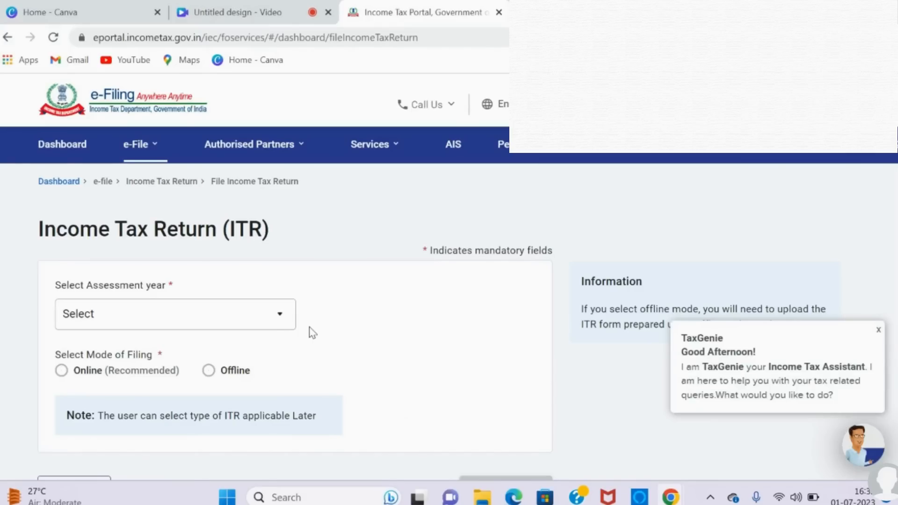
click(294, 312)
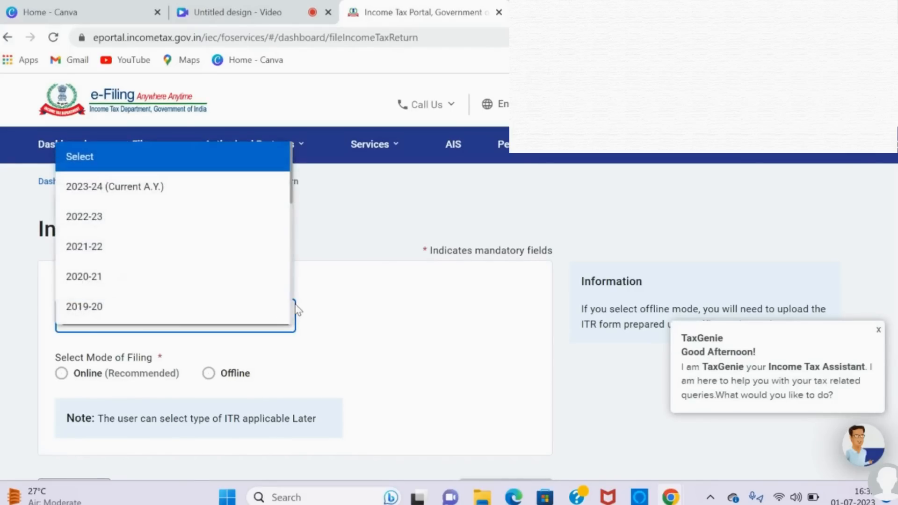
click(184, 189)
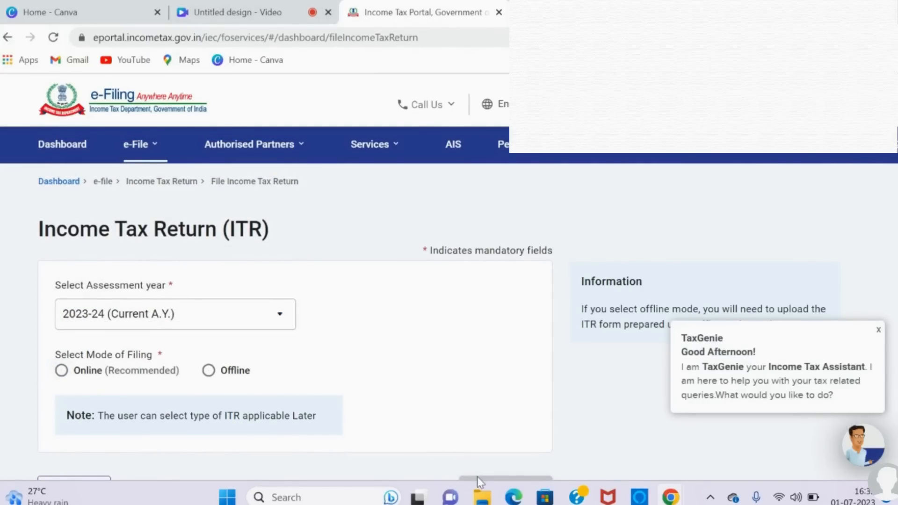
scroll(477, 477, down, 3)
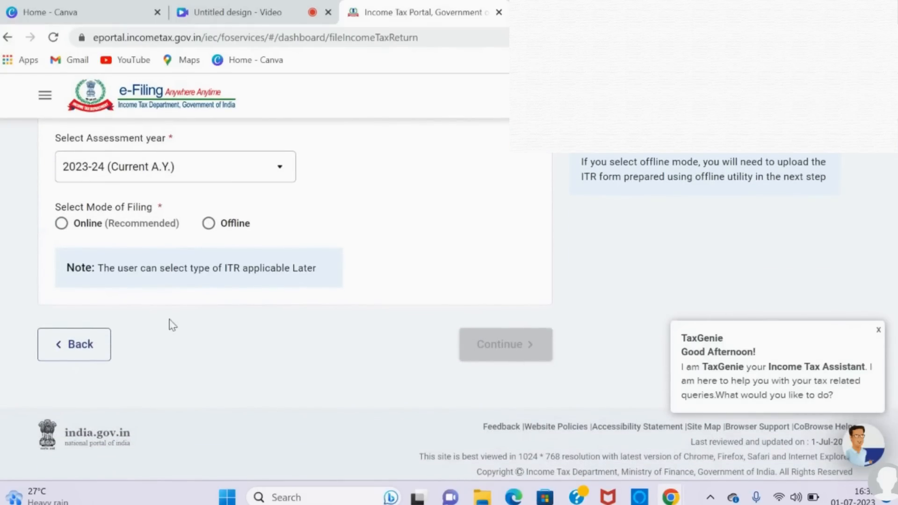
click(61, 224)
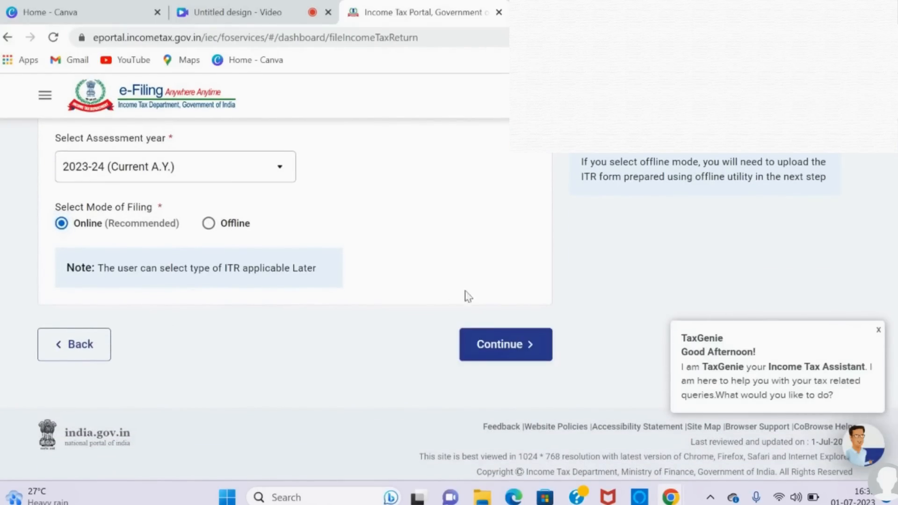
click(501, 348)
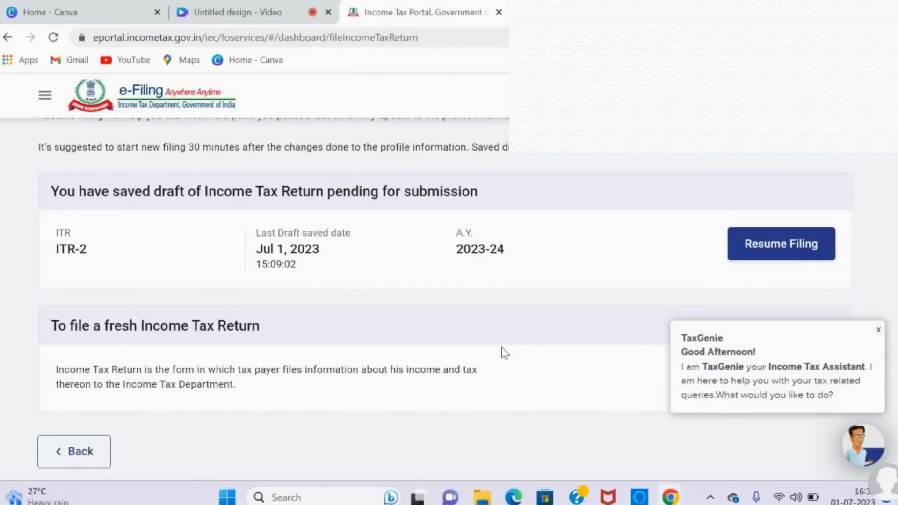
Step: Dismiss the TaxGenie message and start a new filing with the status Individual
click(878, 331)
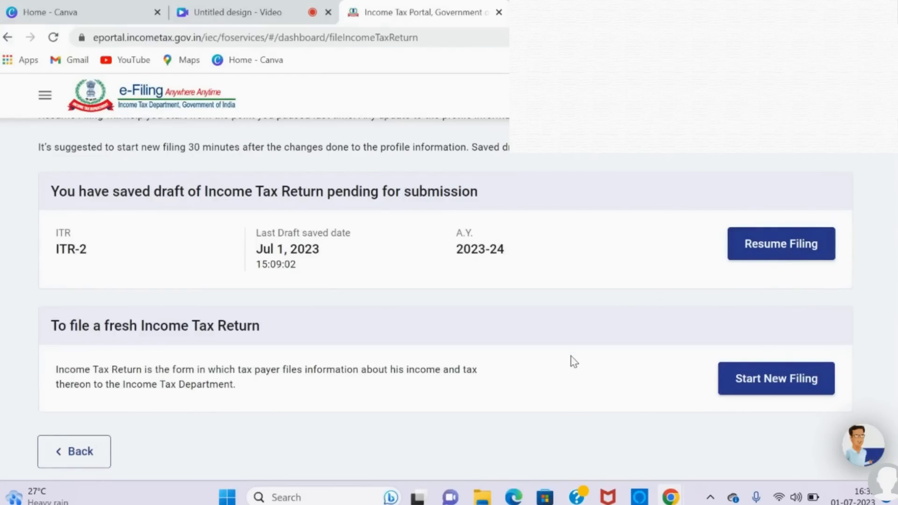
click(755, 381)
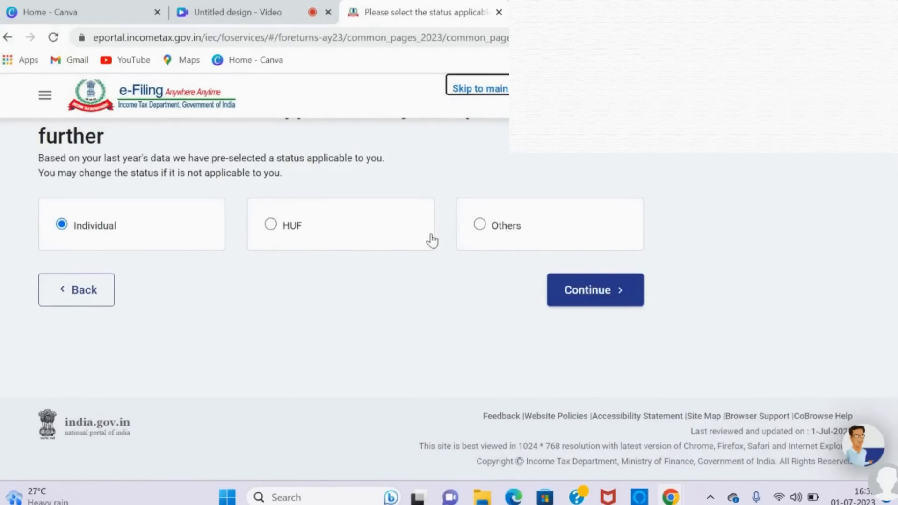
click(600, 299)
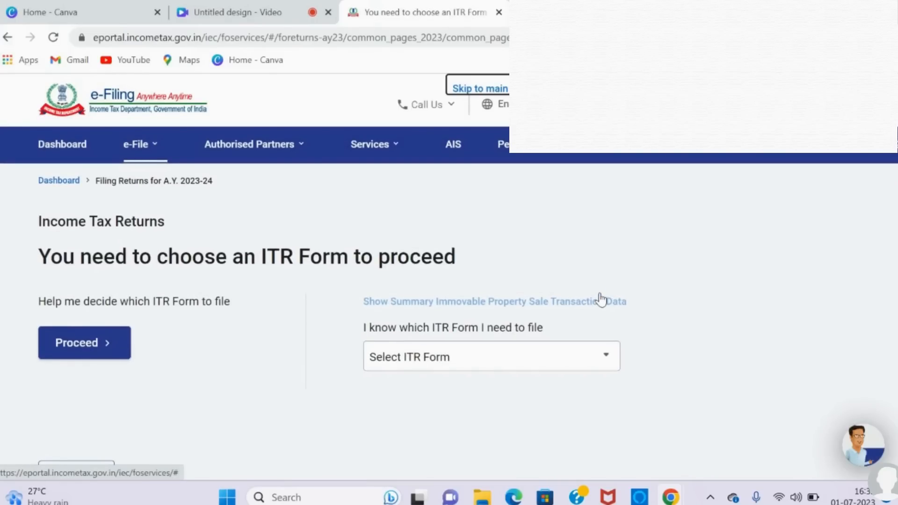
Step: Choose ITR - 2 as the return form, proceed with it and get started on the return
click(610, 373)
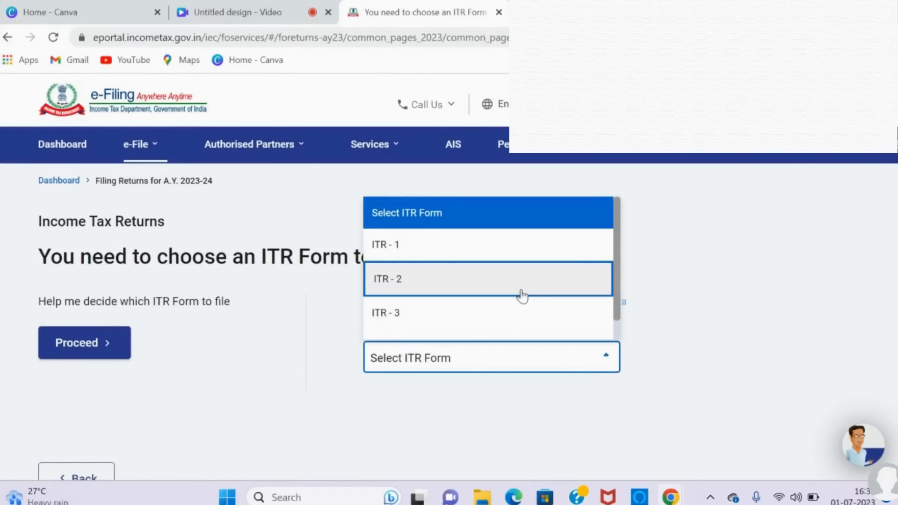
click(522, 296)
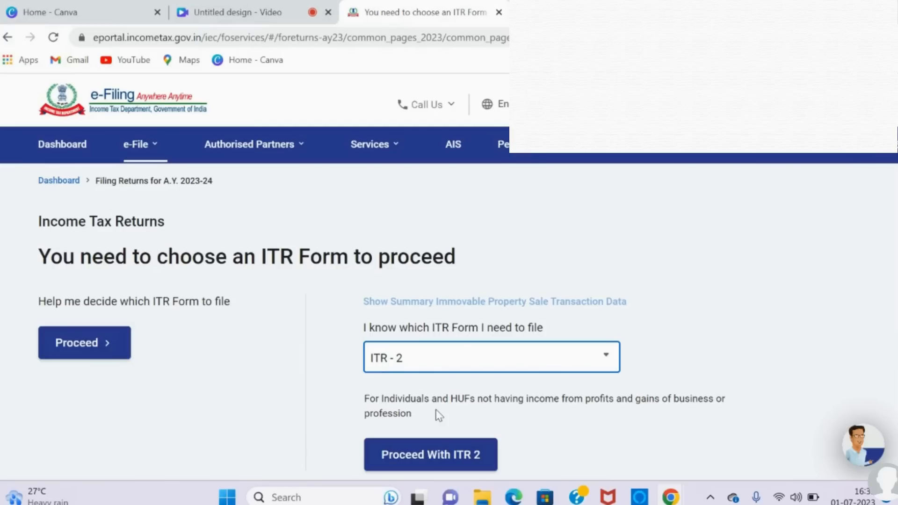
click(434, 462)
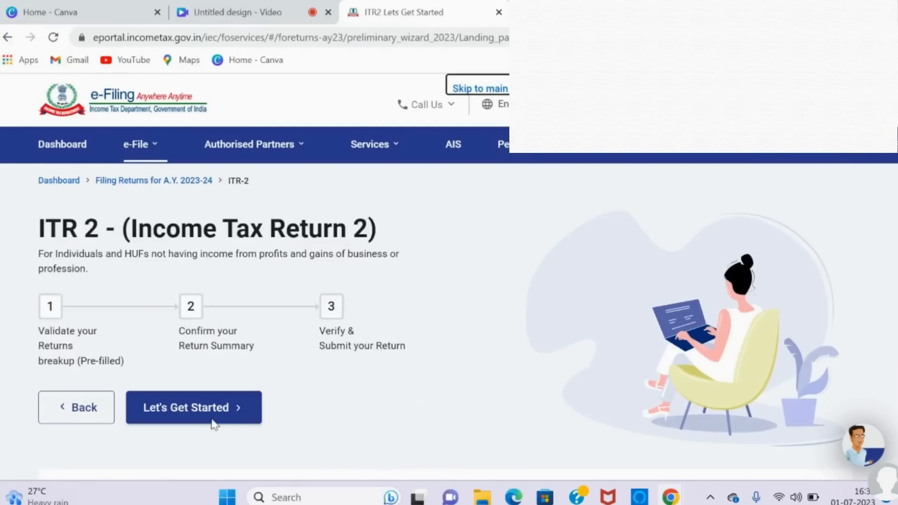
click(224, 410)
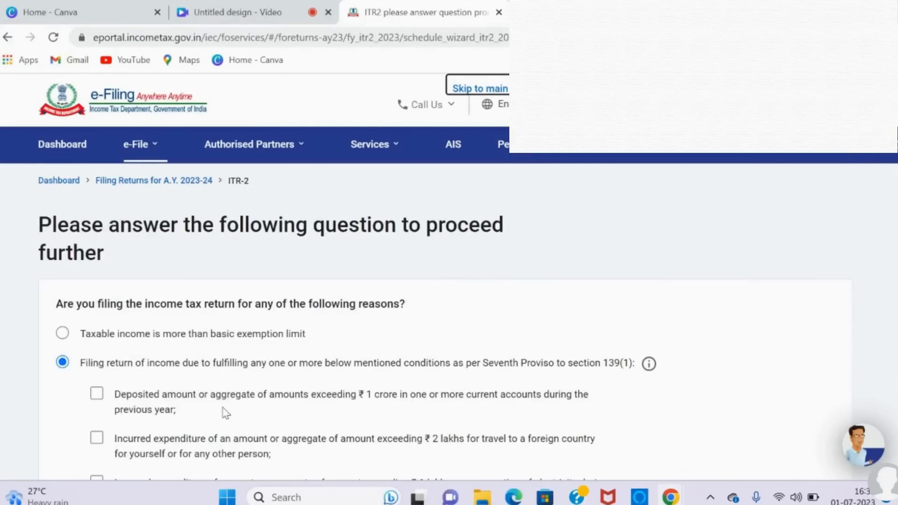
Step: Give "Taxable income is more than basic exemption limit" as the reason for filing and continue to schedule selection
scroll(224, 411, down, 3)
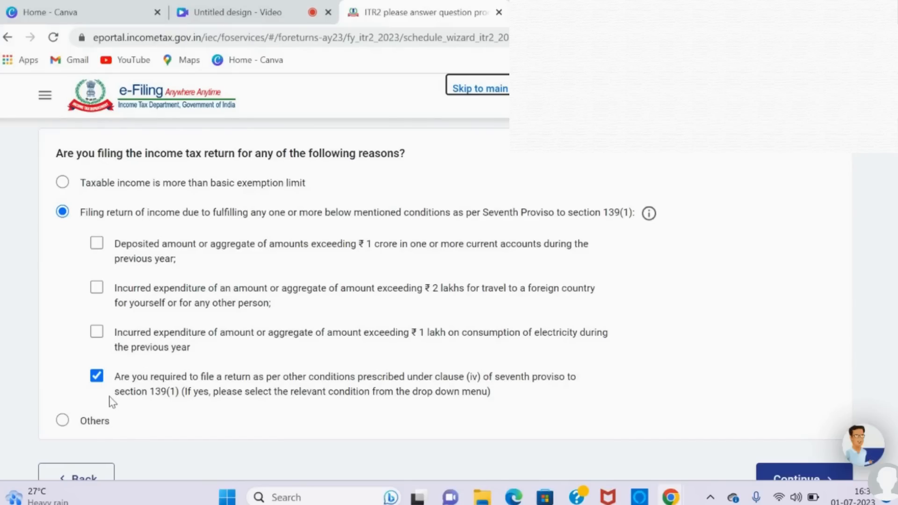
click(63, 182)
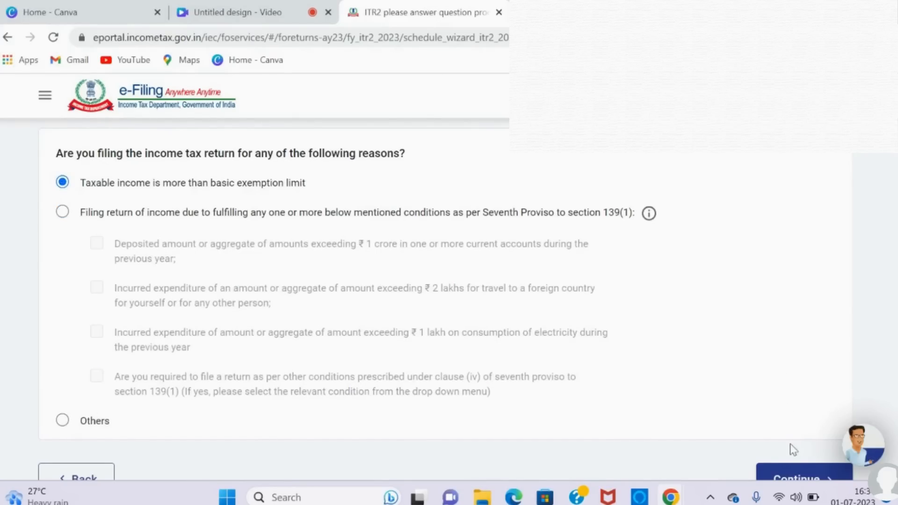
click(786, 475)
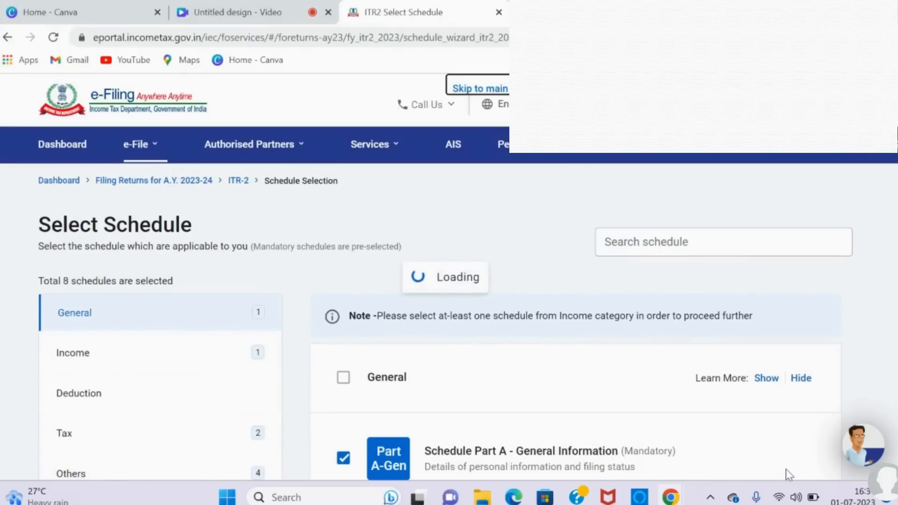
Step: Show the Income category of schedules and include Schedule House Property in the selection
scroll(785, 469, down, 2)
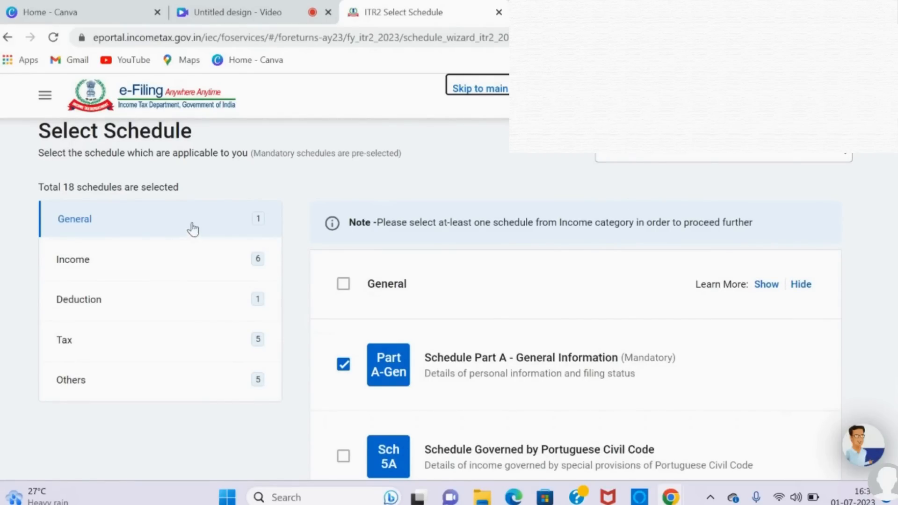
scroll(200, 229, down, 2)
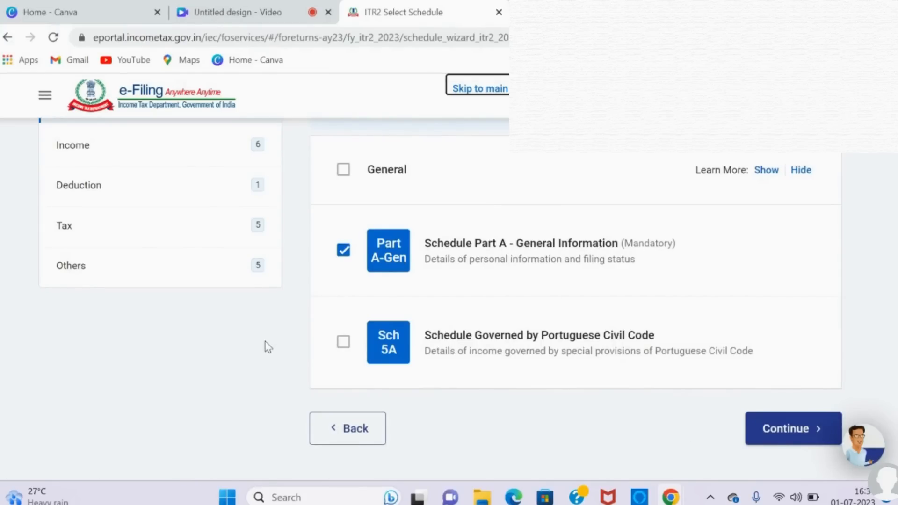
scroll(139, 258, up, 1)
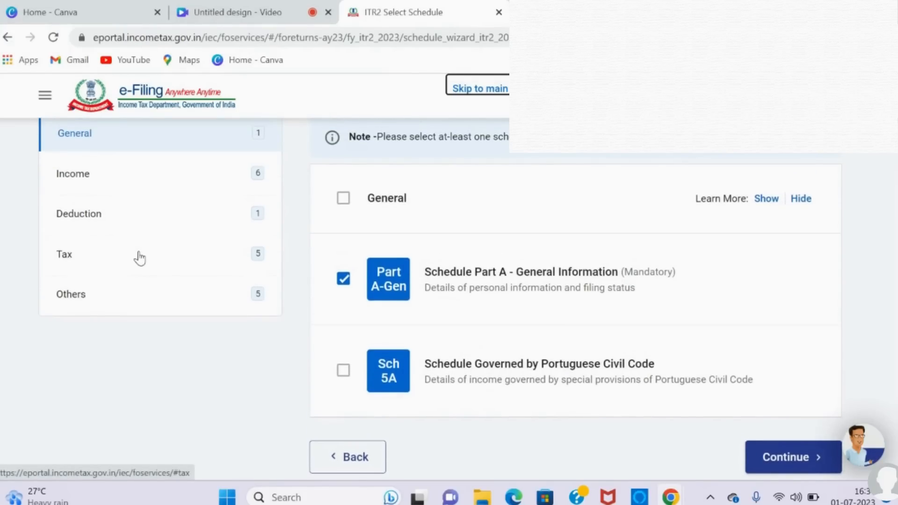
scroll(140, 257, up, 1)
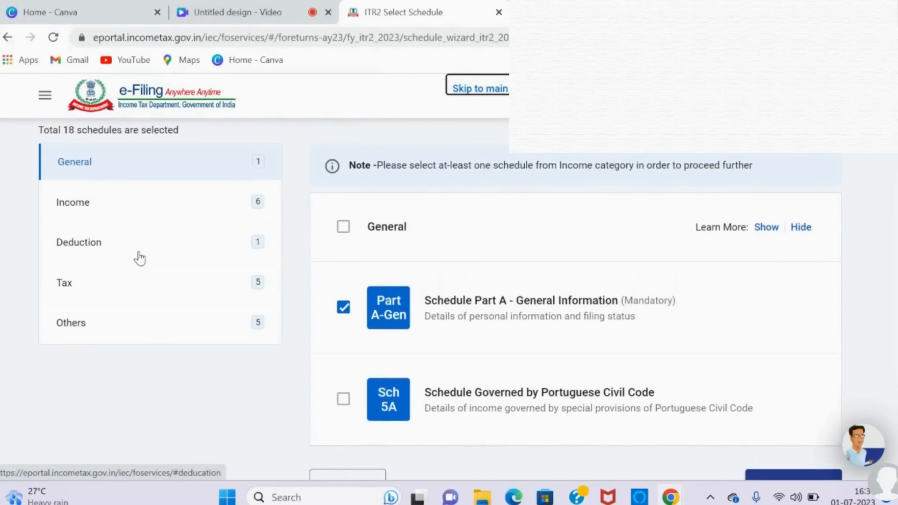
click(113, 211)
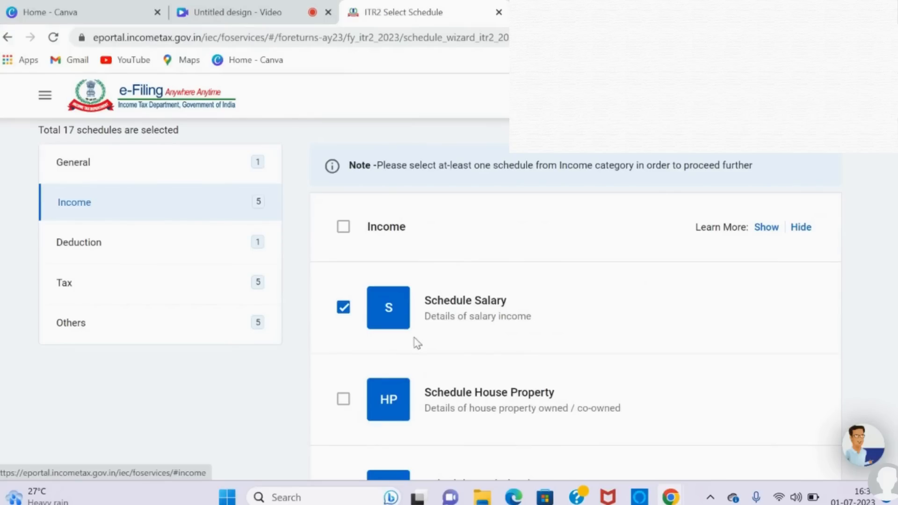
click(342, 402)
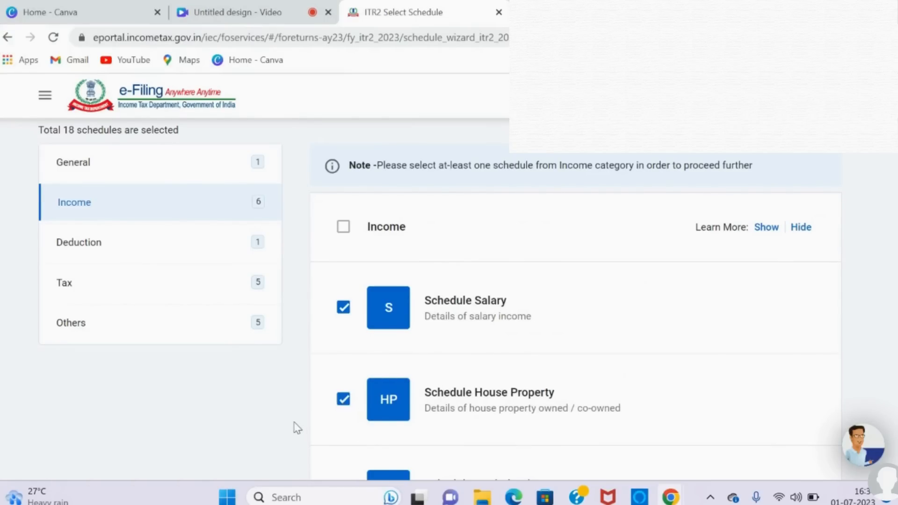
Step: Review all the schedules in the Income category and check which ones are included in the selection
scroll(297, 428, down, 3)
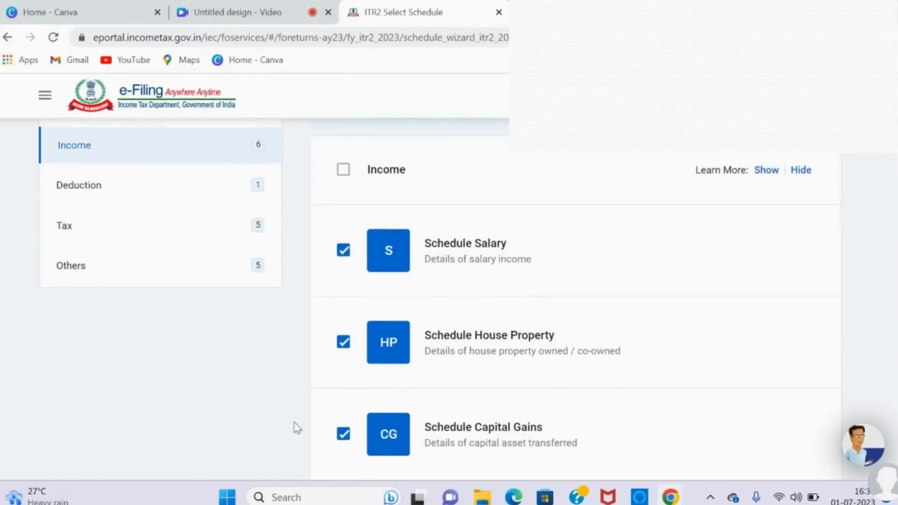
scroll(297, 428, down, 2)
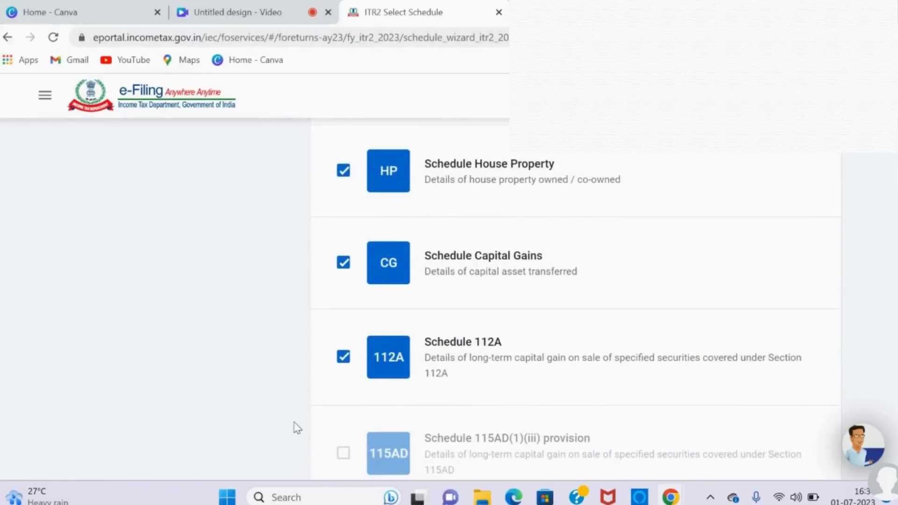
scroll(296, 428, down, 2)
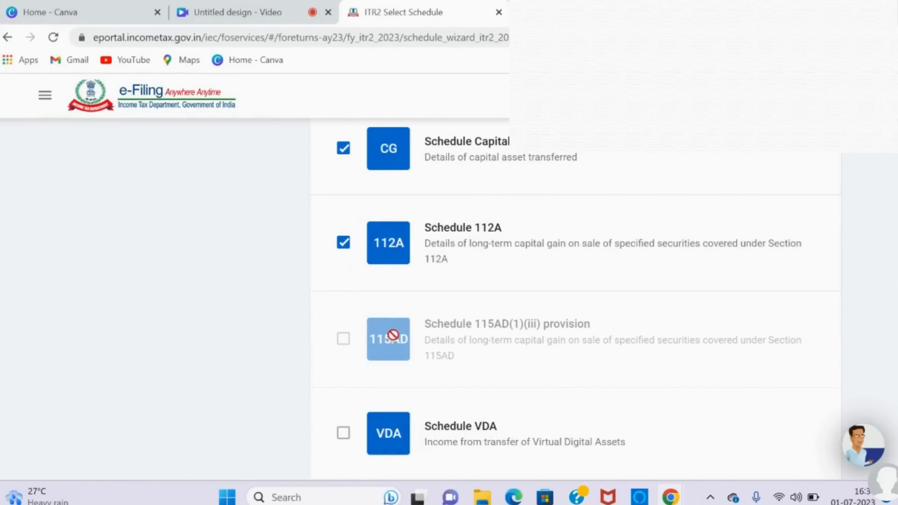
scroll(347, 377, down, 3)
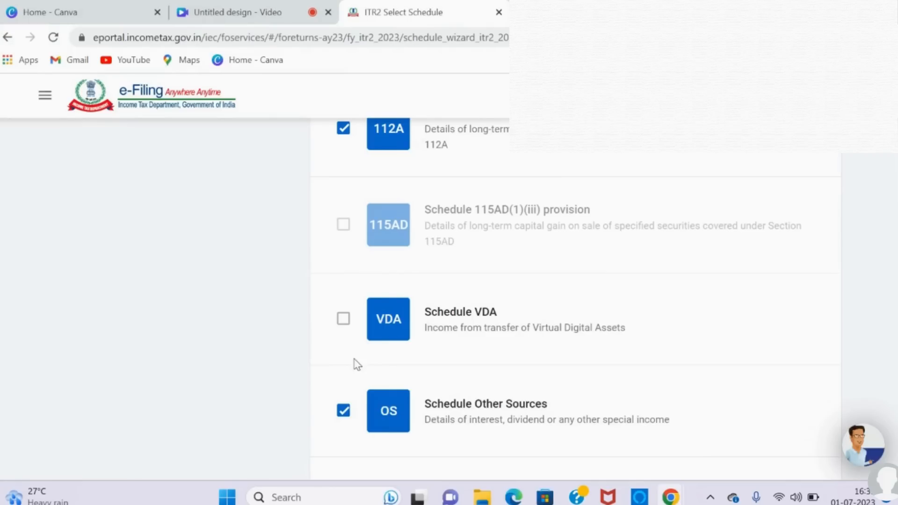
scroll(485, 456, down, 3)
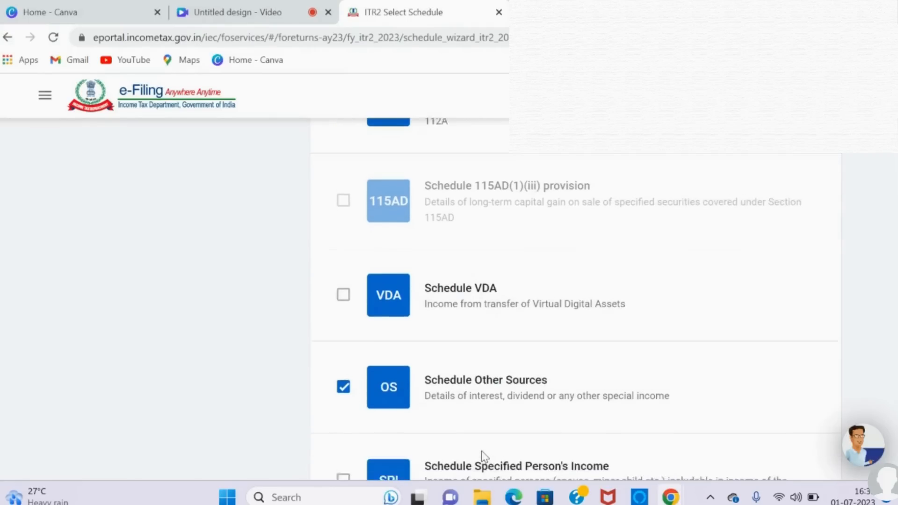
scroll(484, 457, down, 1)
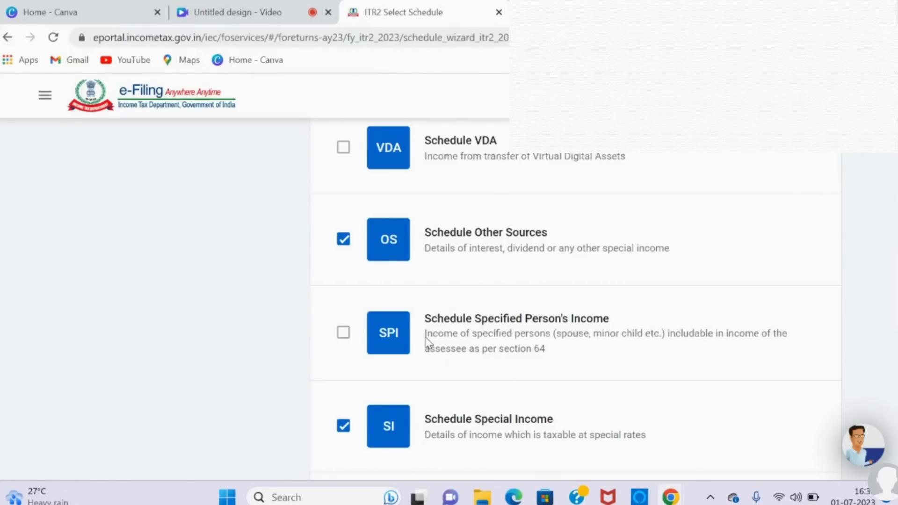
scroll(429, 400, down, 5)
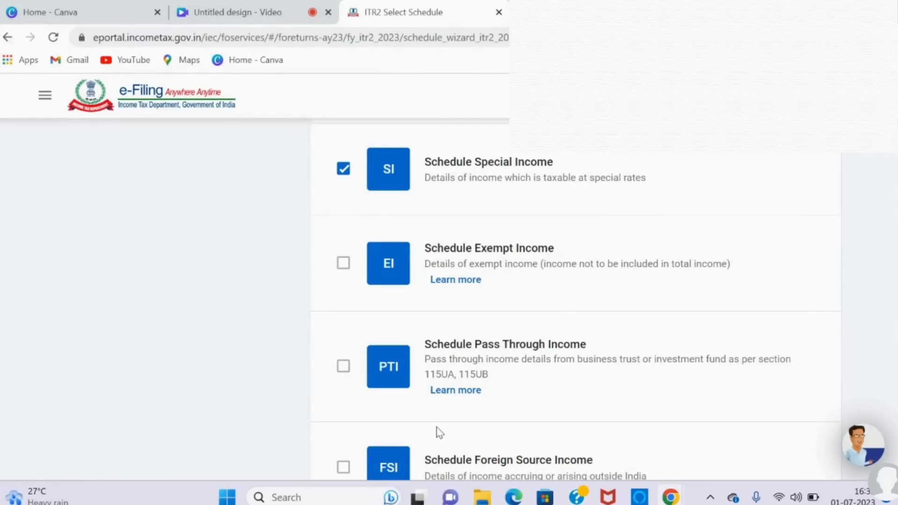
scroll(439, 433, down, 5)
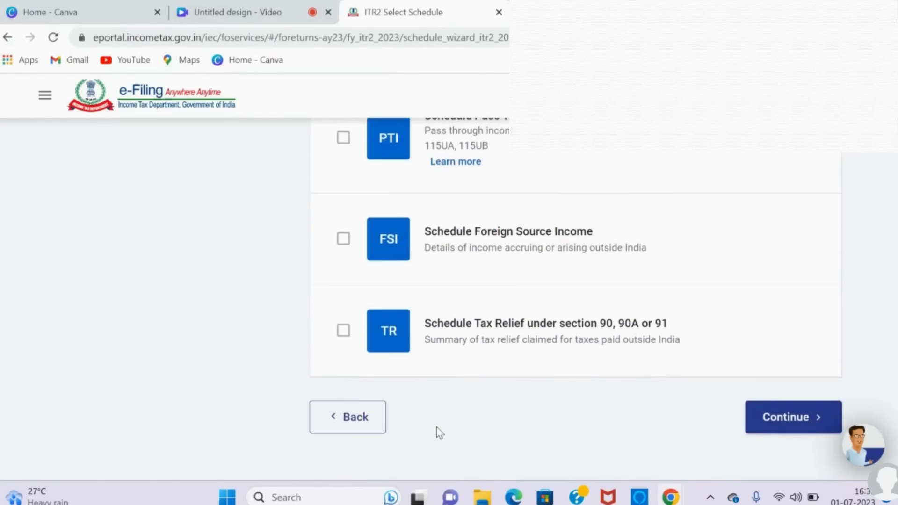
scroll(439, 433, down, 1)
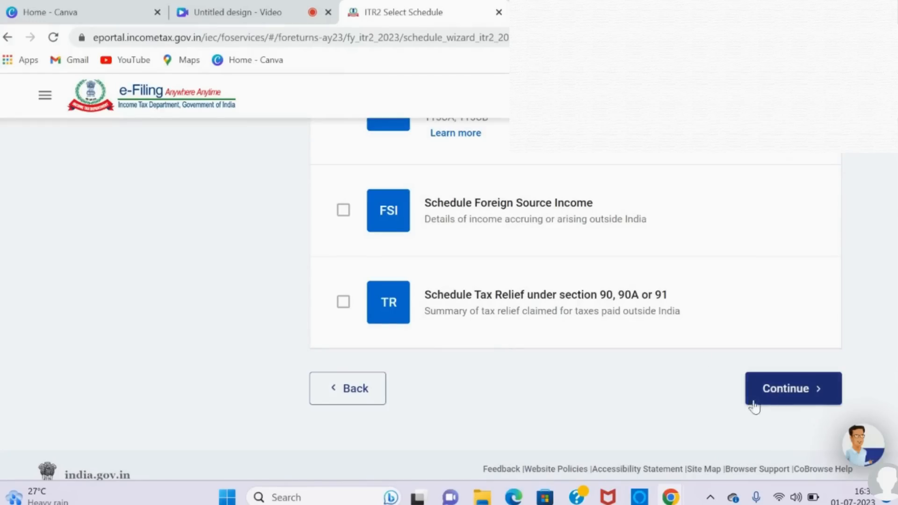
scroll(429, 391, up, 1)
scroll(429, 391, up, 20)
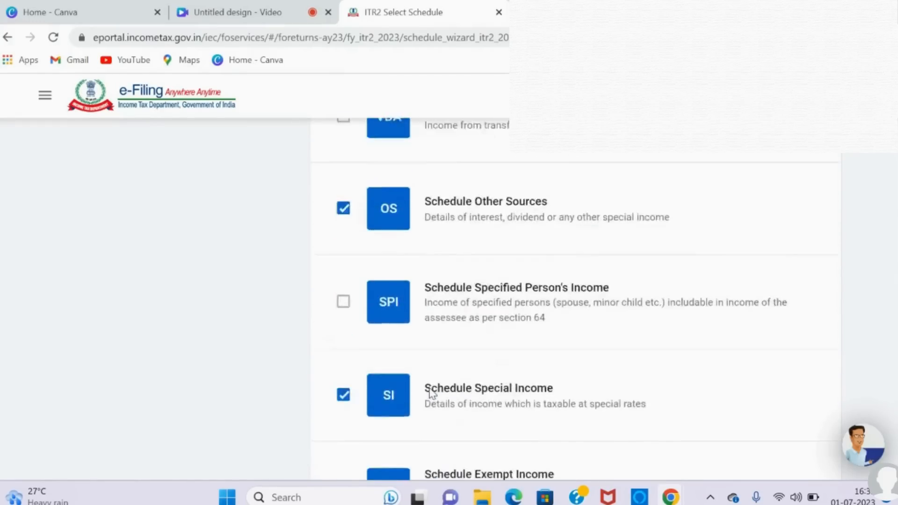
scroll(429, 391, up, 6)
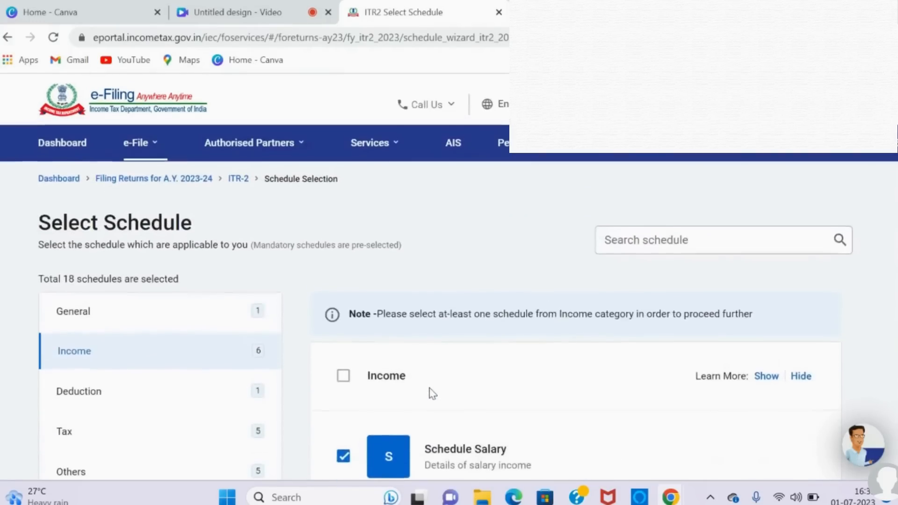
Step: Show the Deduction category of schedules and include Schedule Deduction under Section 80D in the selection
scroll(429, 391, down, 3)
scroll(430, 393, down, 1)
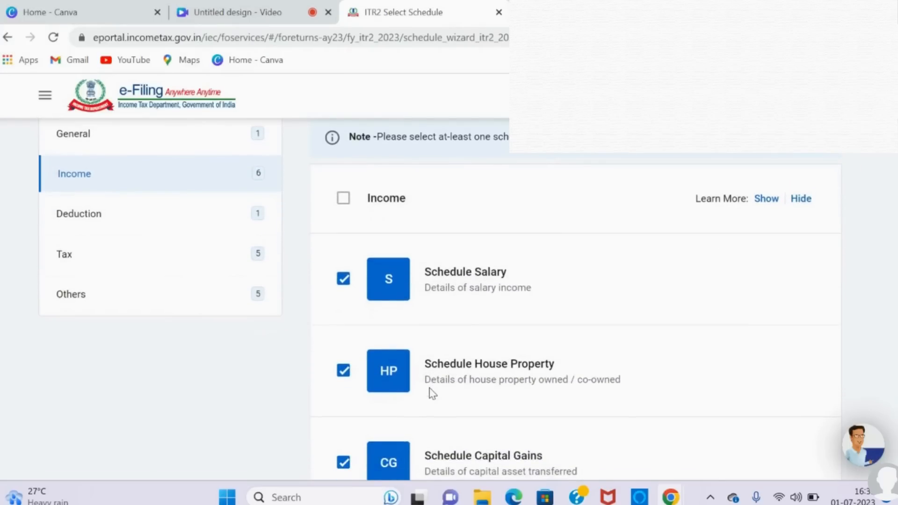
click(205, 227)
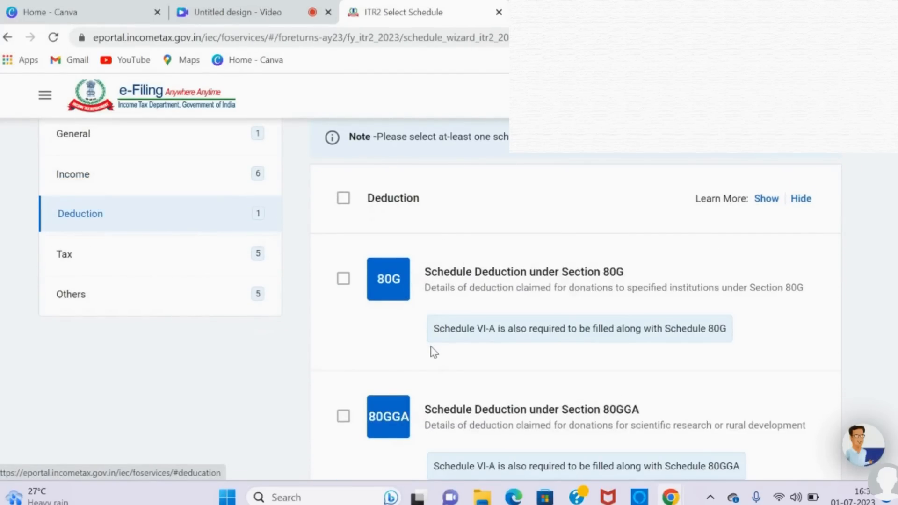
scroll(433, 351, down, 1)
scroll(434, 352, down, 6)
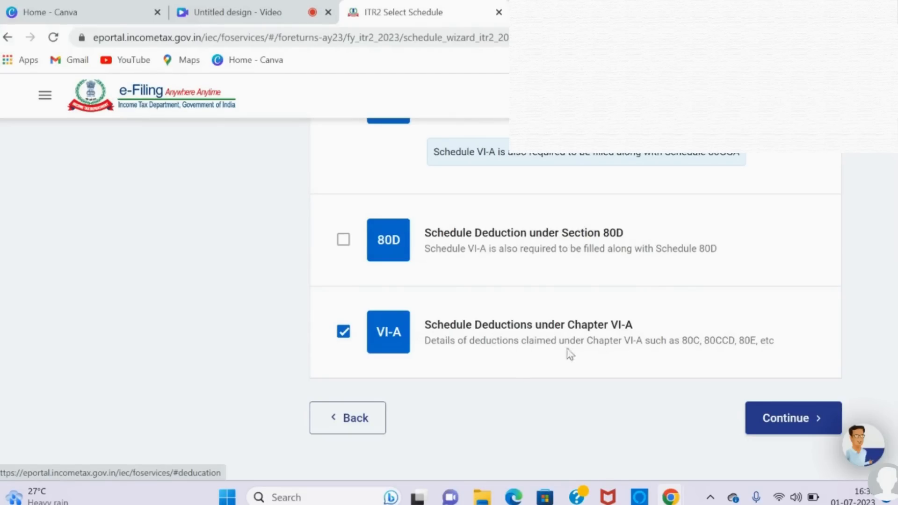
click(343, 244)
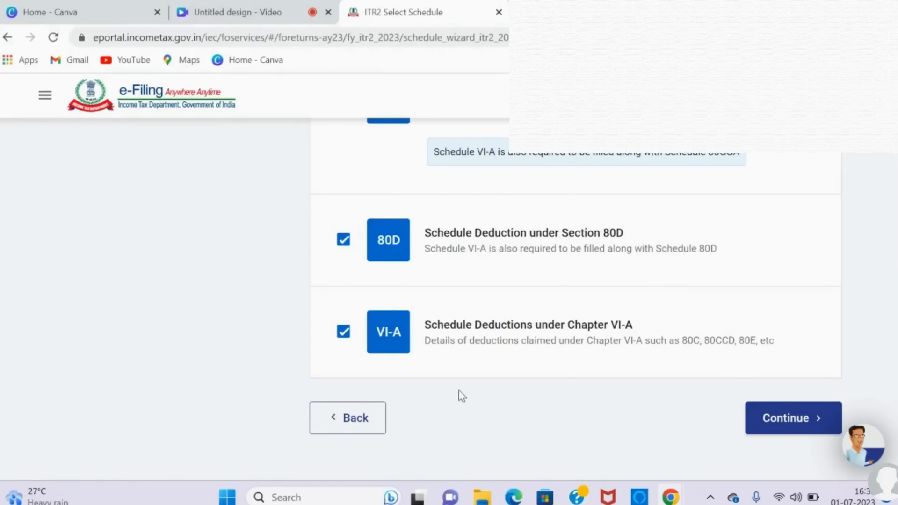
Step: Show the Tax category of schedules and review which ones are included
scroll(462, 396, up, 10)
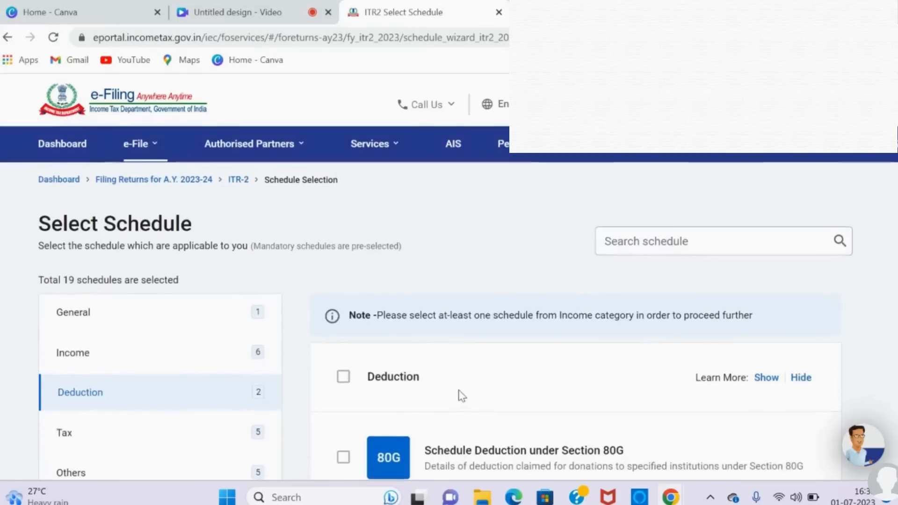
scroll(462, 396, down, 5)
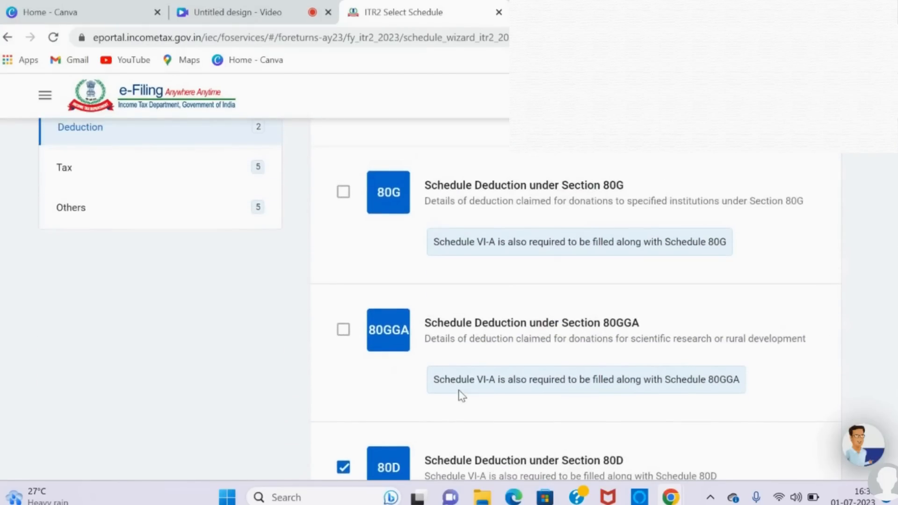
click(221, 180)
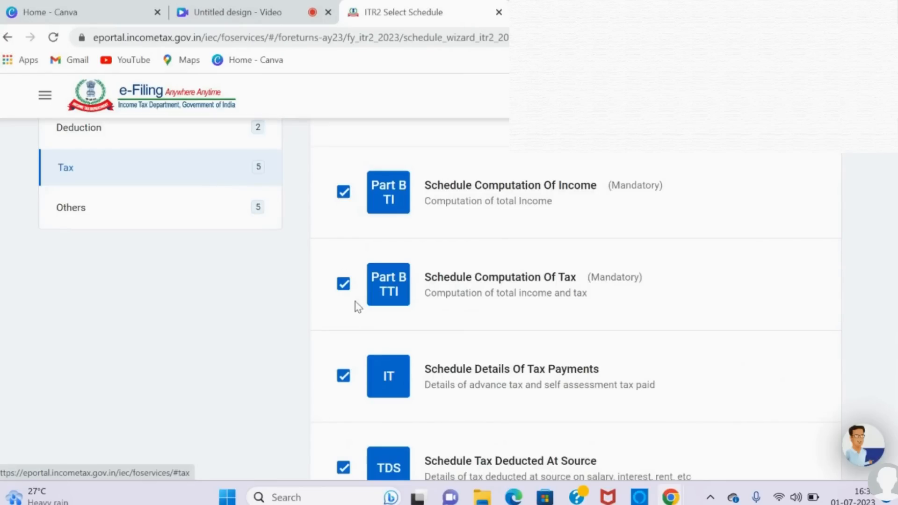
scroll(358, 306, down, 5)
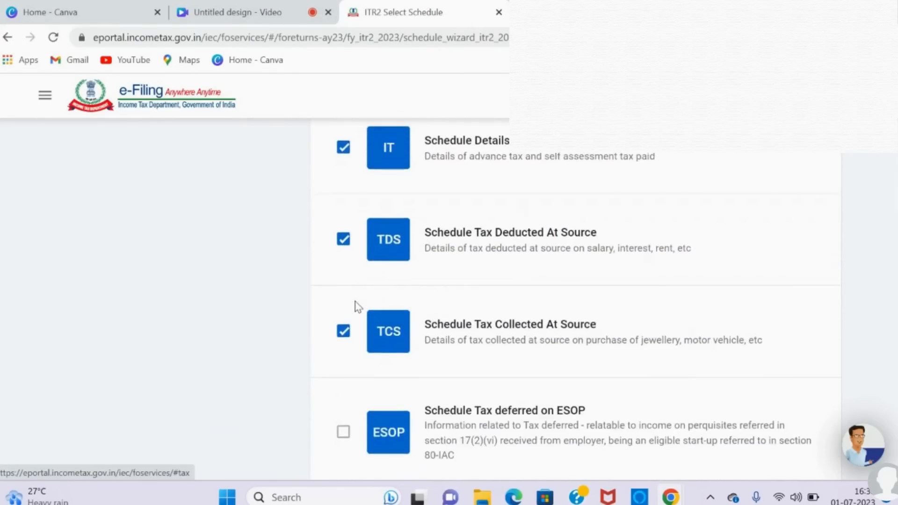
scroll(358, 307, down, 3)
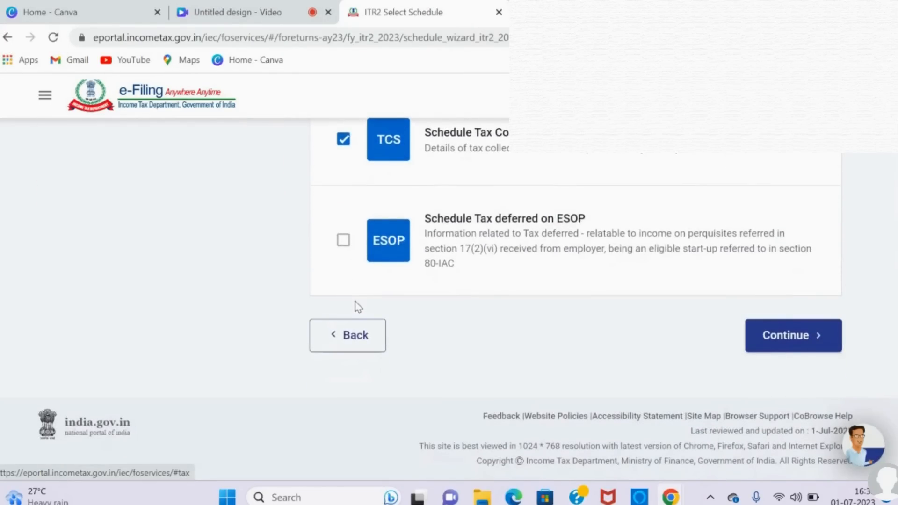
Step: Show the Others category of schedules and review its entries through Schedule Assets and Liabilities
scroll(359, 306, up, 10)
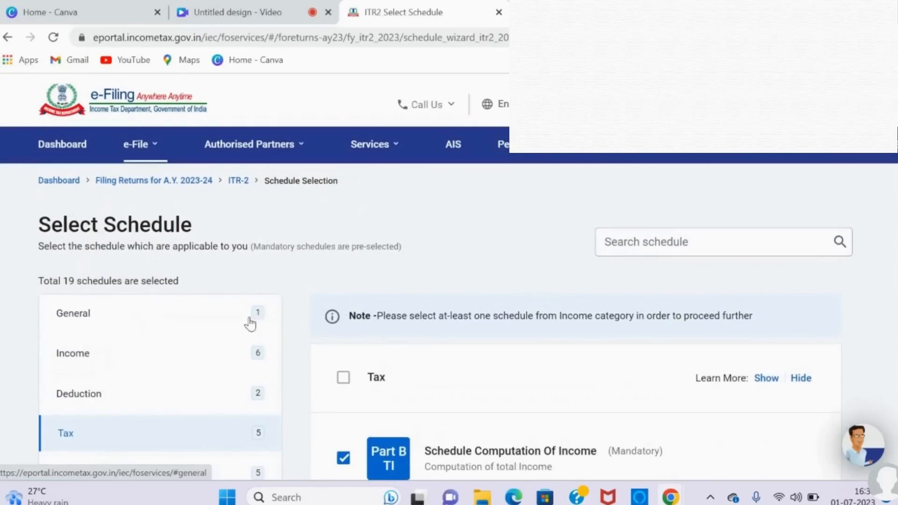
scroll(249, 322, down, 5)
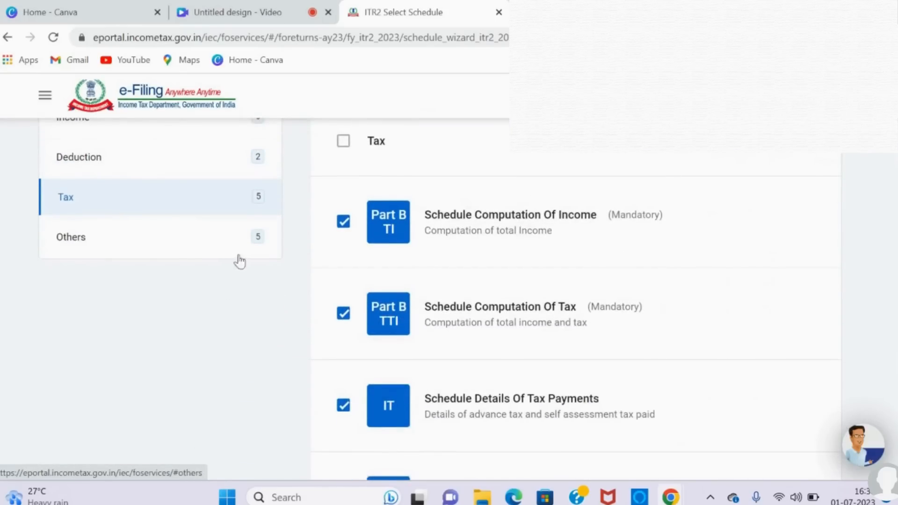
click(255, 254)
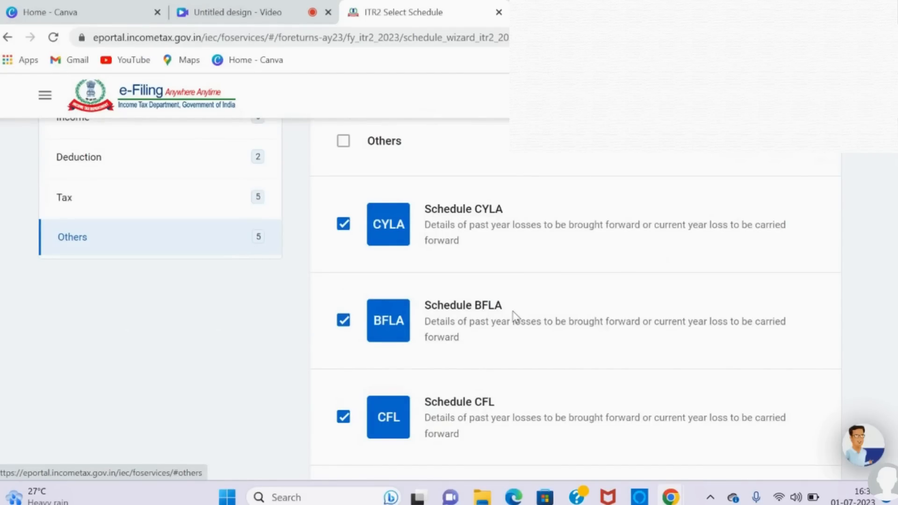
scroll(515, 317, down, 5)
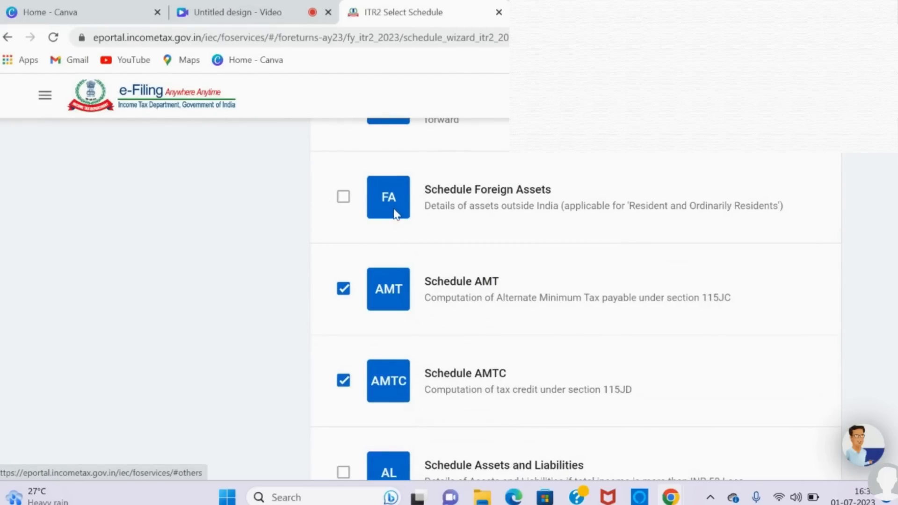
scroll(291, 362, down, 1)
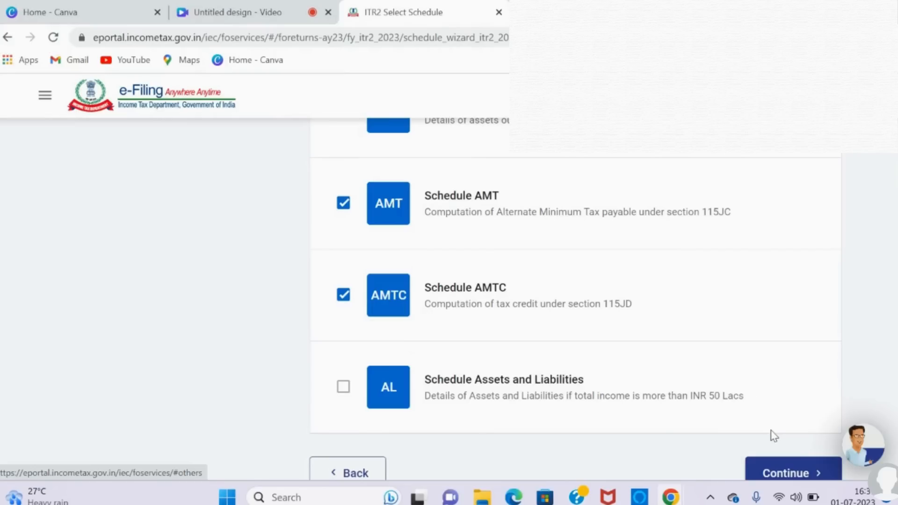
Step: Confirm the schedule selection and skip the schedule questions to reach the Schedules Summary, acknowledging the pre-filled return notice
click(791, 476)
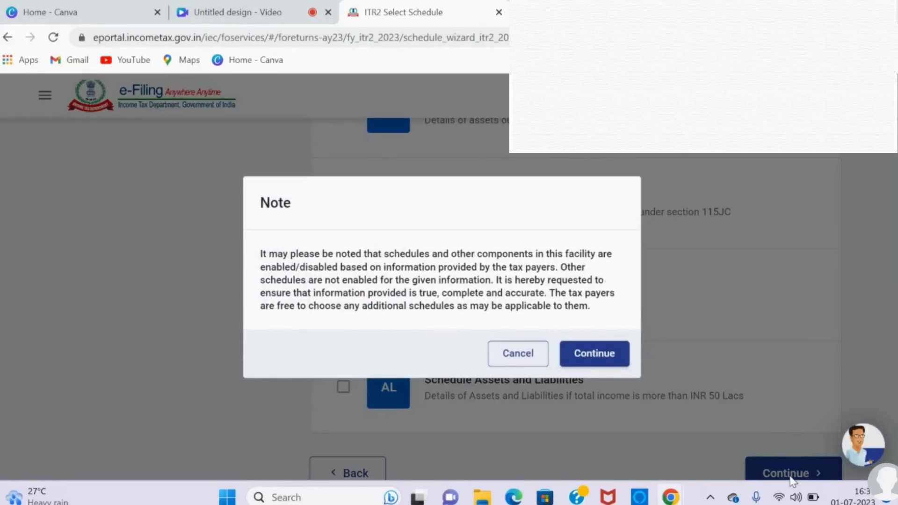
click(609, 367)
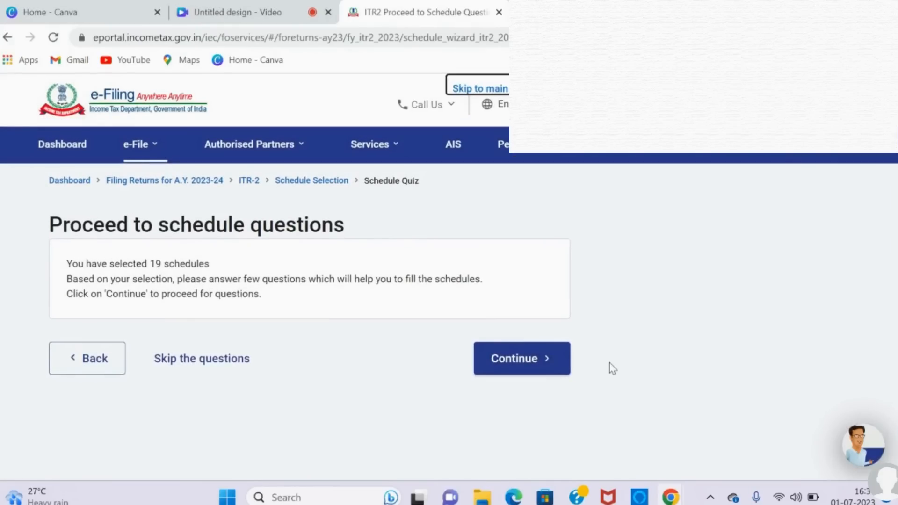
click(220, 366)
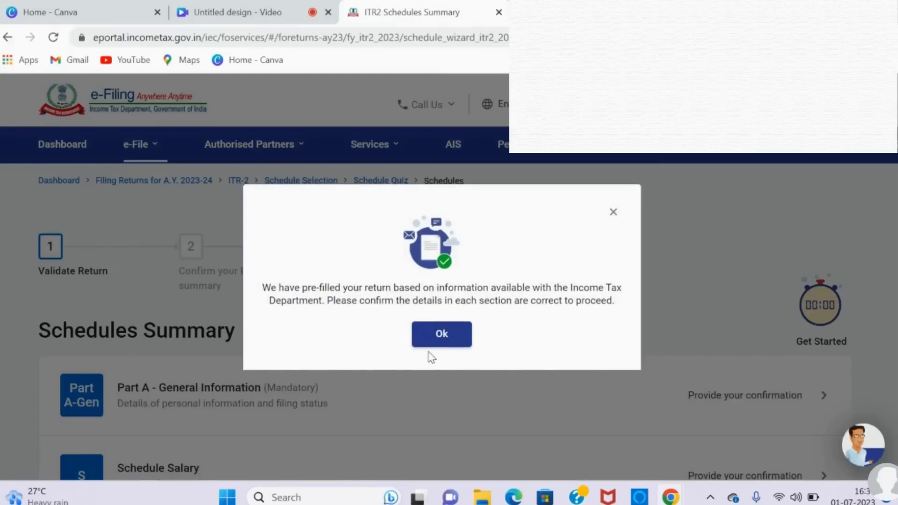
click(441, 334)
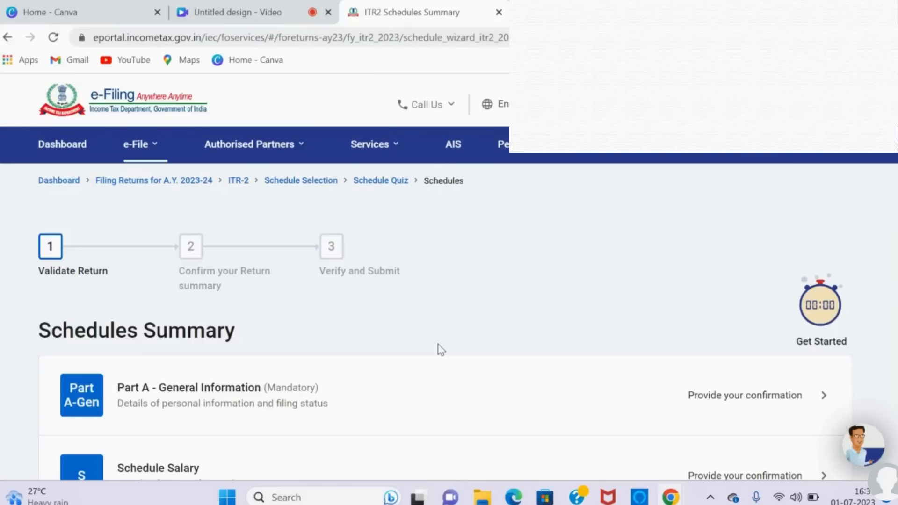
Step: Open Part A - General Information from the Schedules Summary to provide its confirmation
scroll(438, 350, down, 2)
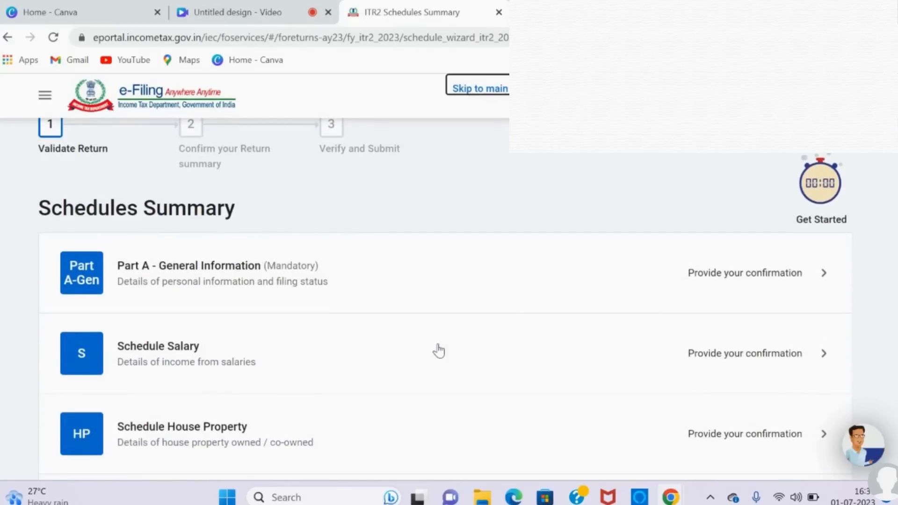
scroll(438, 351, down, 1)
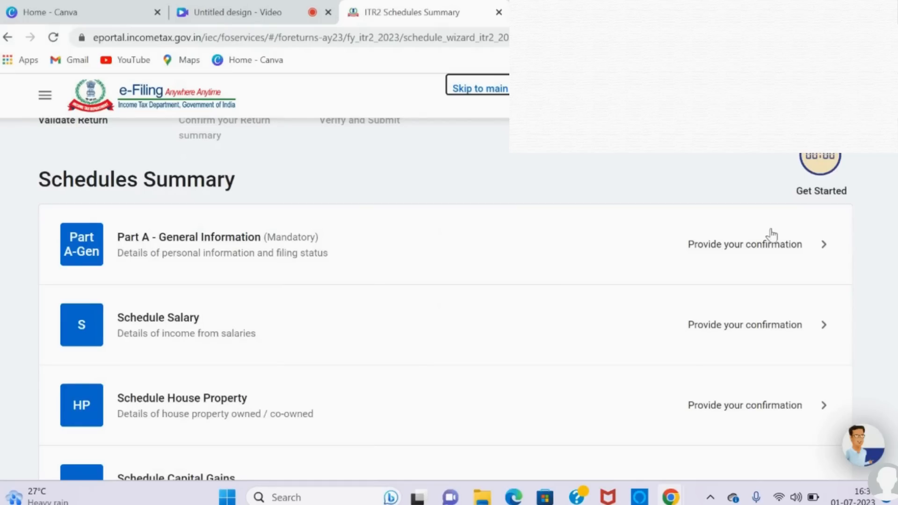
click(782, 258)
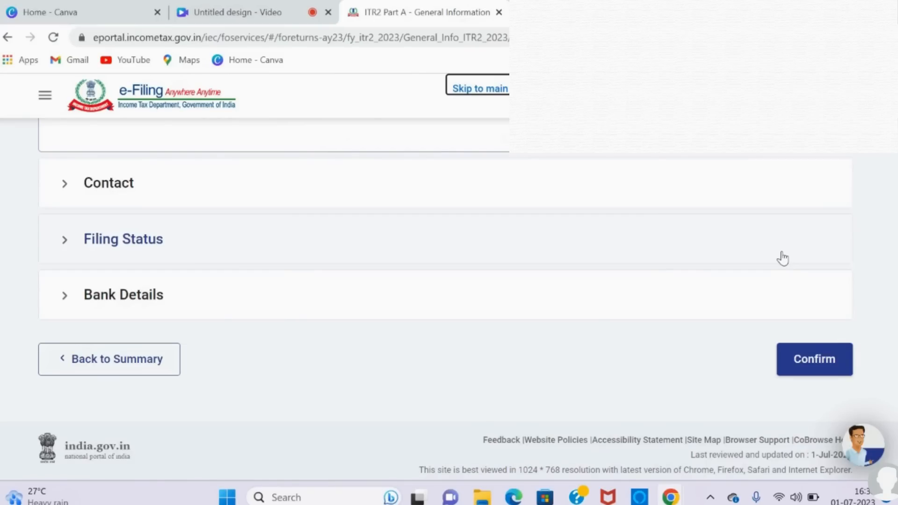
Step: Expand the Filing Status section and show the question about opting for the new tax regime u/s 115BAC
click(153, 240)
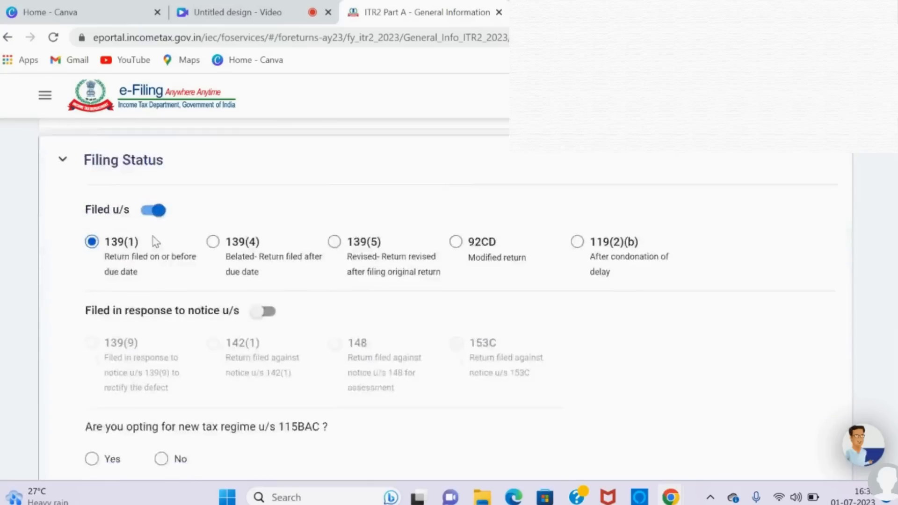
scroll(154, 241, down, 2)
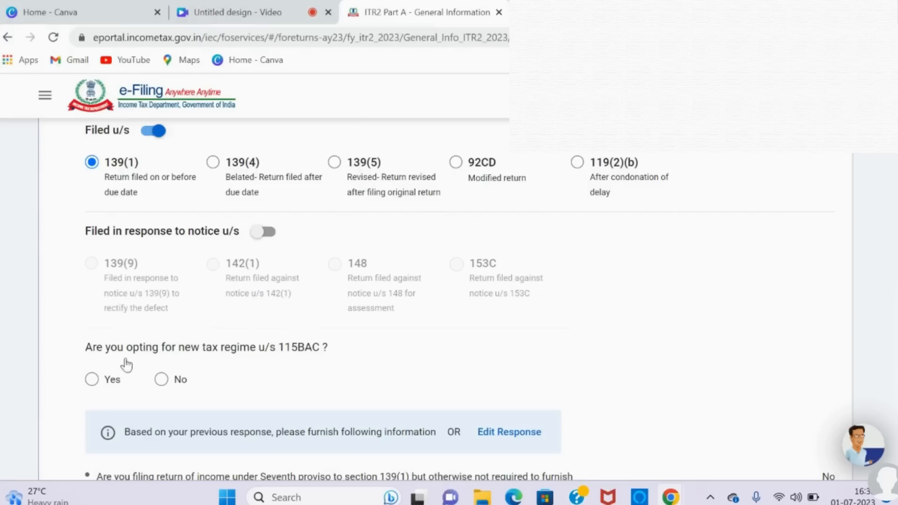
scroll(120, 369, down, 3)
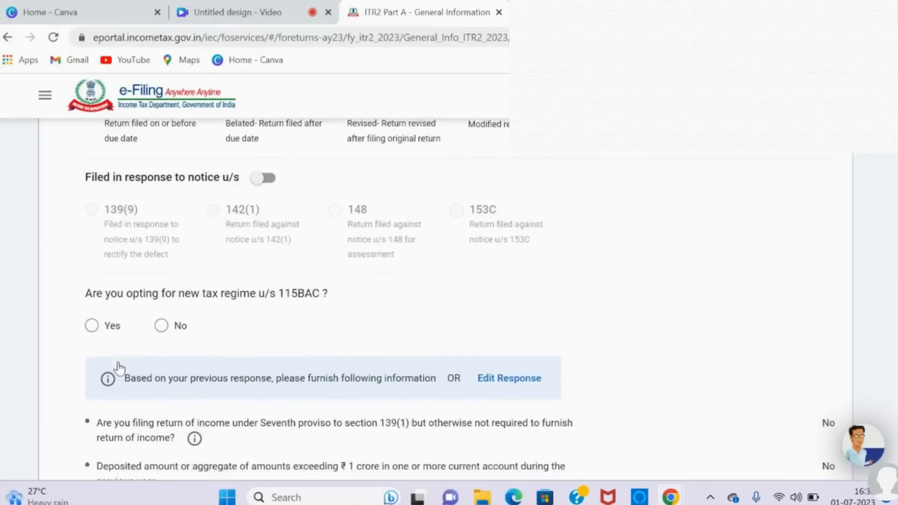
scroll(119, 369, down, 1)
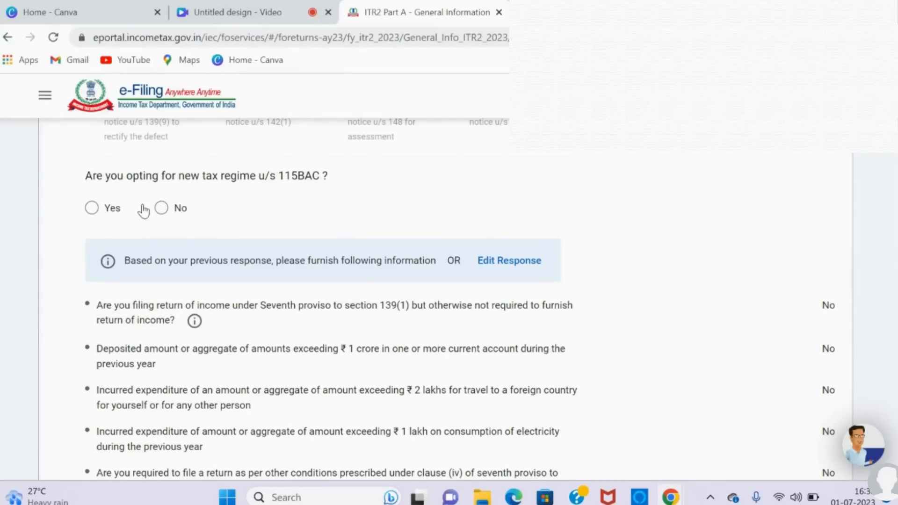
Step: Try opting for the new tax regime u/s 115BAC, cancel its notice, and answer No to the question instead
click(92, 209)
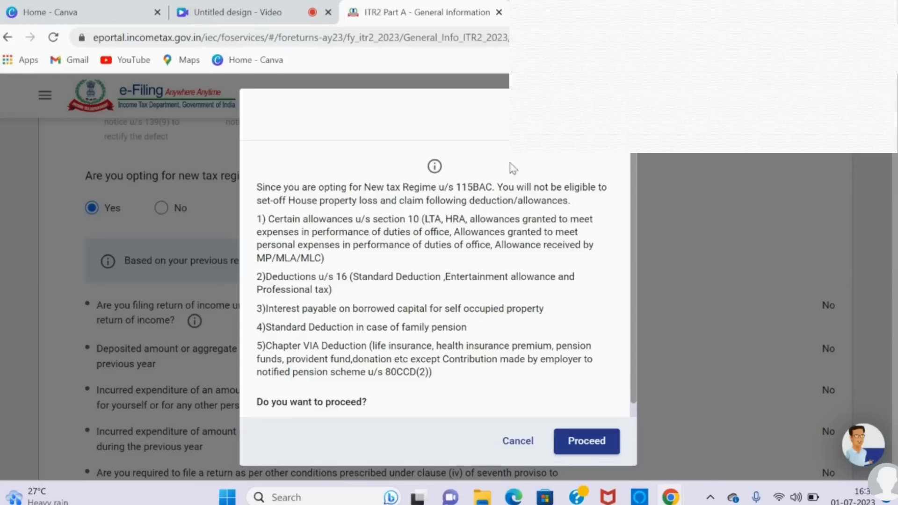
click(514, 443)
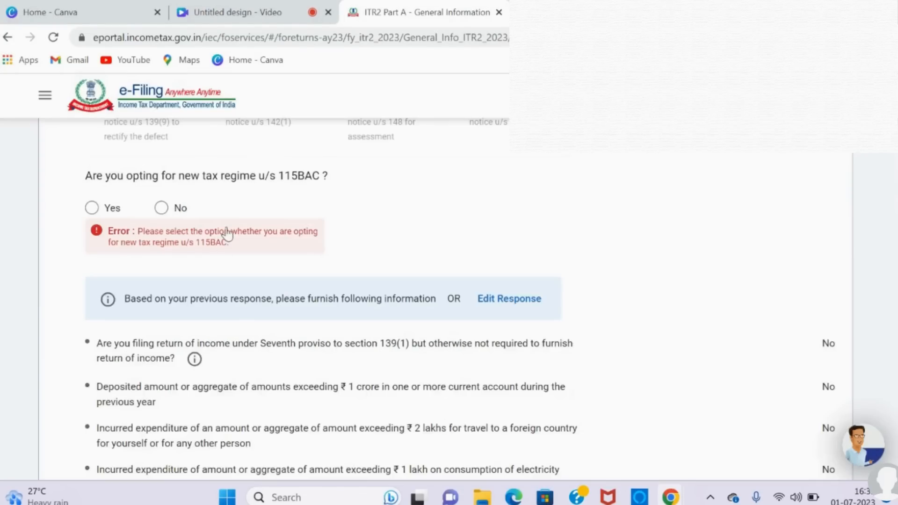
click(162, 209)
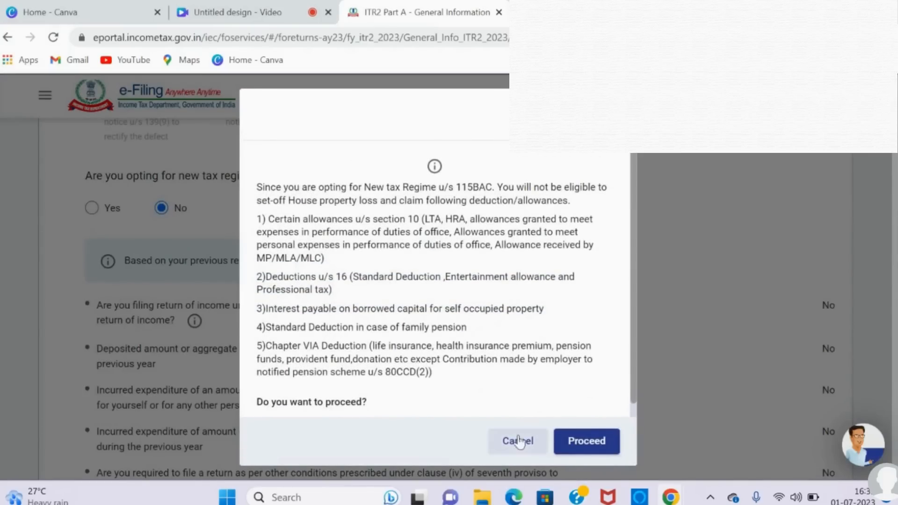
click(518, 442)
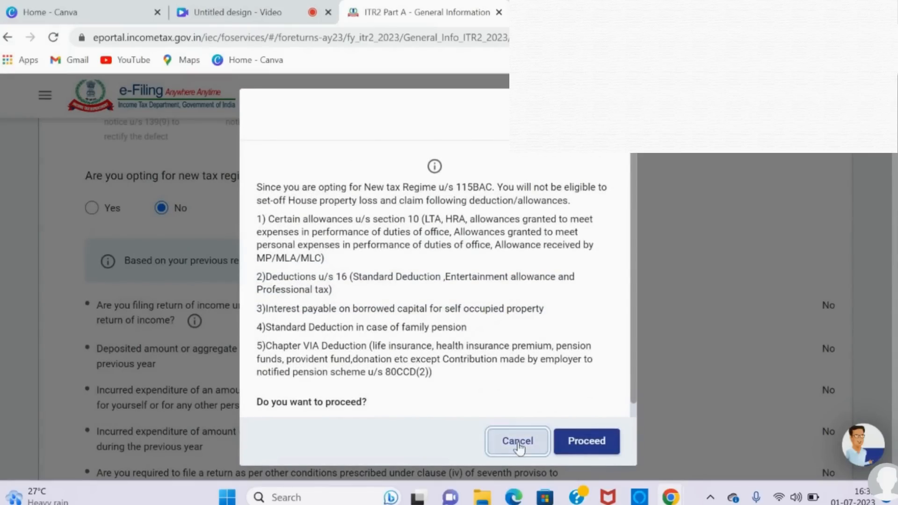
click(157, 211)
Step: Set the residential status to Resident on the condition of 182 days or more in India during the previous year [section 6(1)(a)]
scroll(159, 211, down, 5)
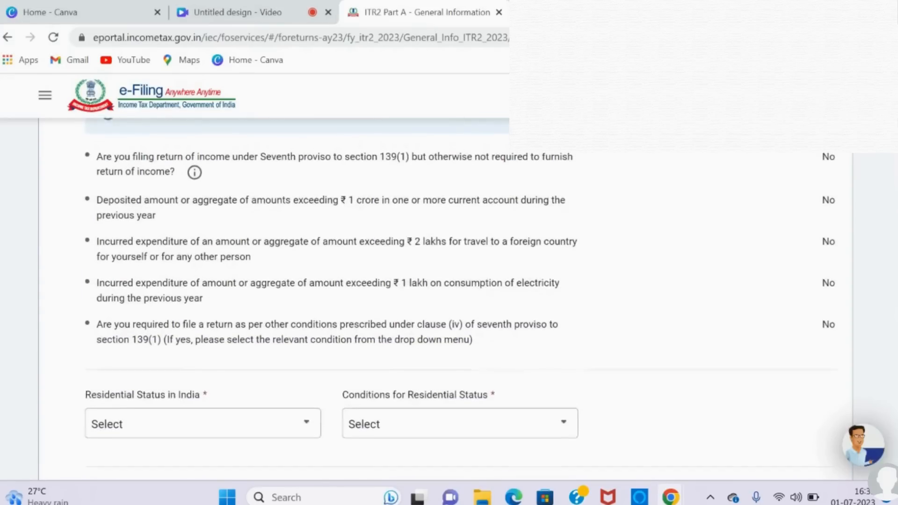
scroll(459, 299, down, 1)
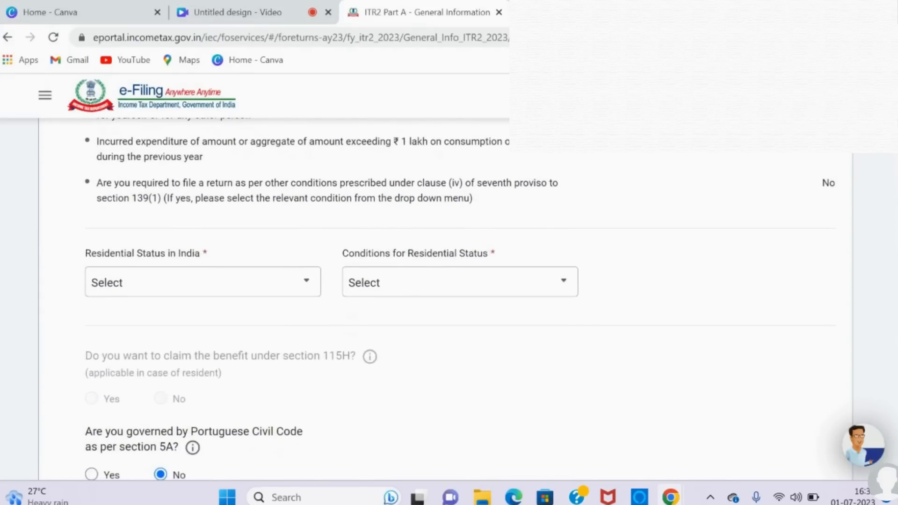
scroll(460, 299, down, 3)
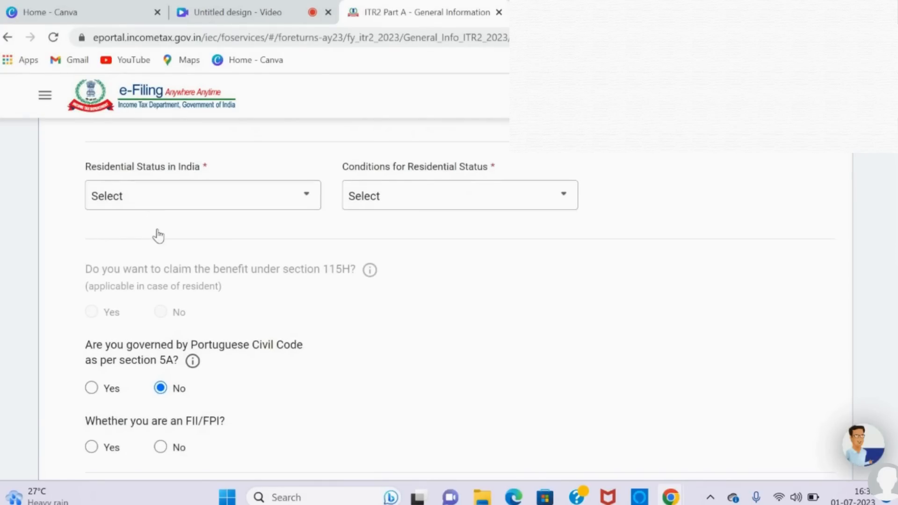
click(284, 195)
click(225, 260)
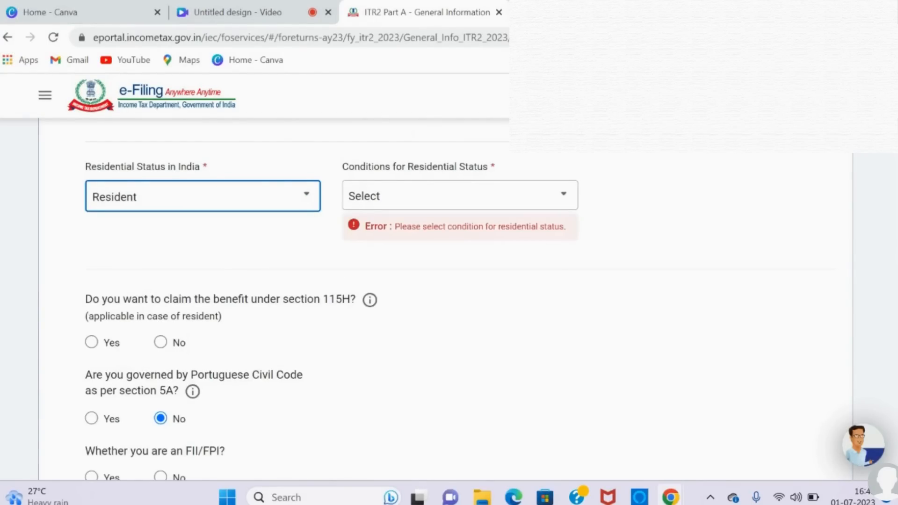
click(543, 195)
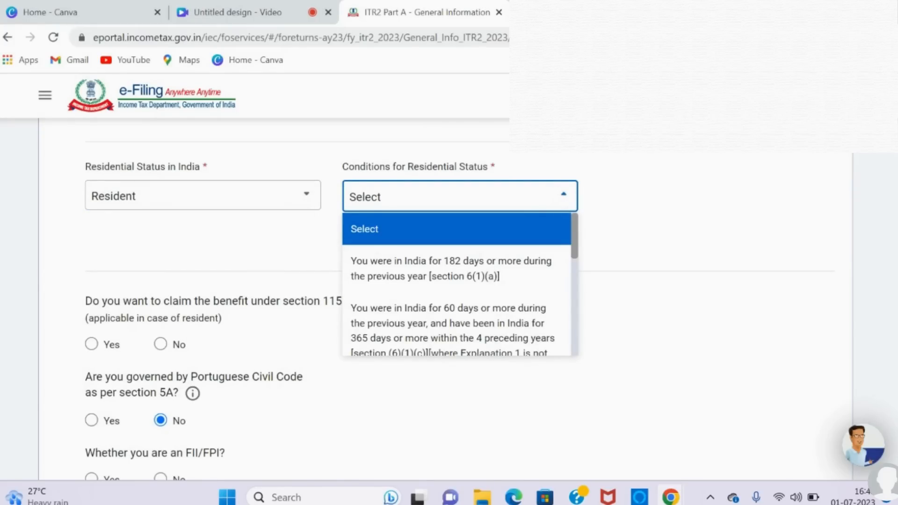
click(498, 270)
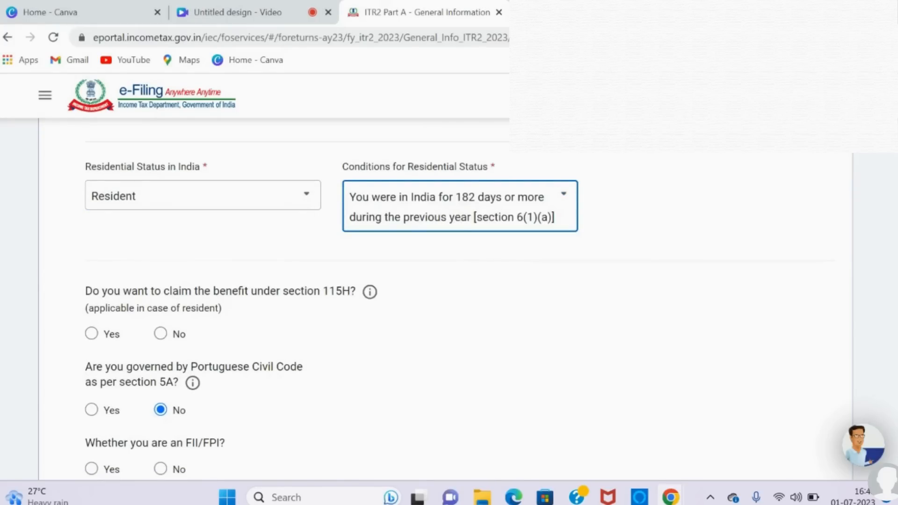
Step: Answer No to claiming the section 115H benefit and No to being an FII/FPI
scroll(449, 304, down, 3)
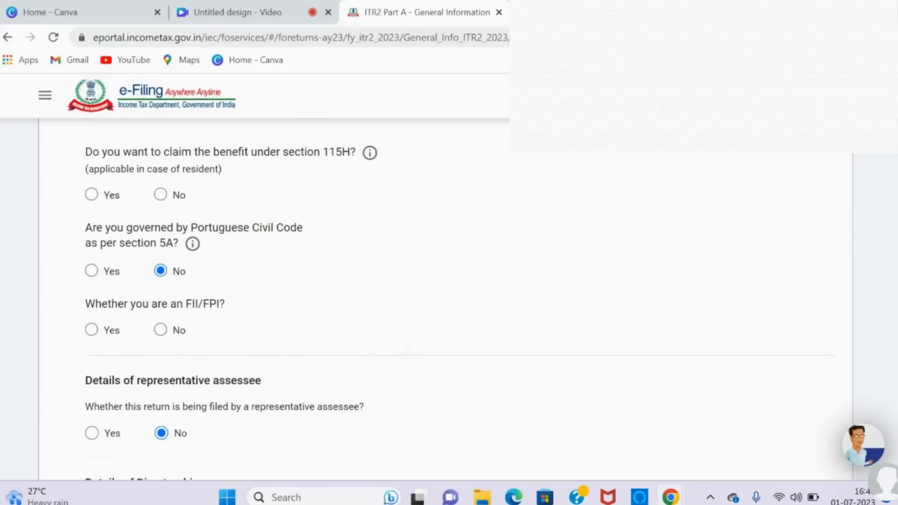
click(160, 186)
scroll(449, 299, down, 1)
click(160, 263)
Step: Answer No to the directorship and unlisted equity shares questions and save the Filing Status section
scroll(449, 299, down, 1)
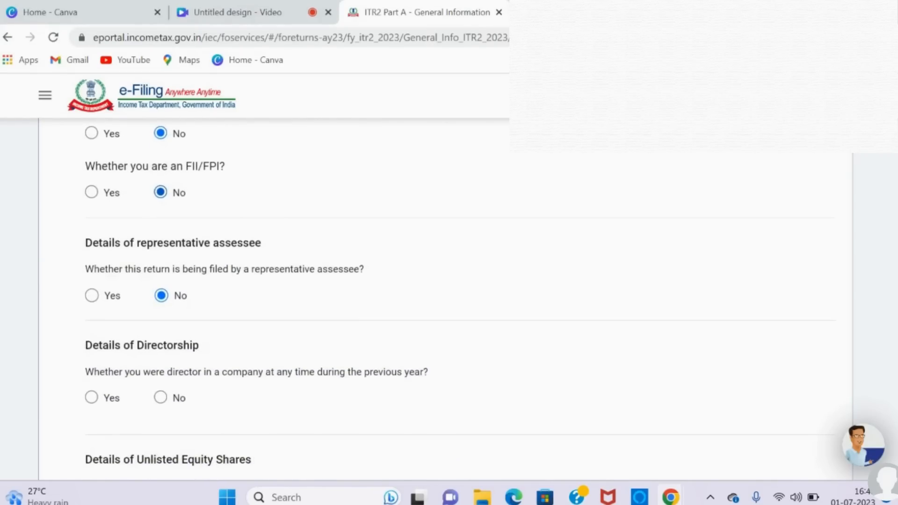
scroll(449, 300, down, 1)
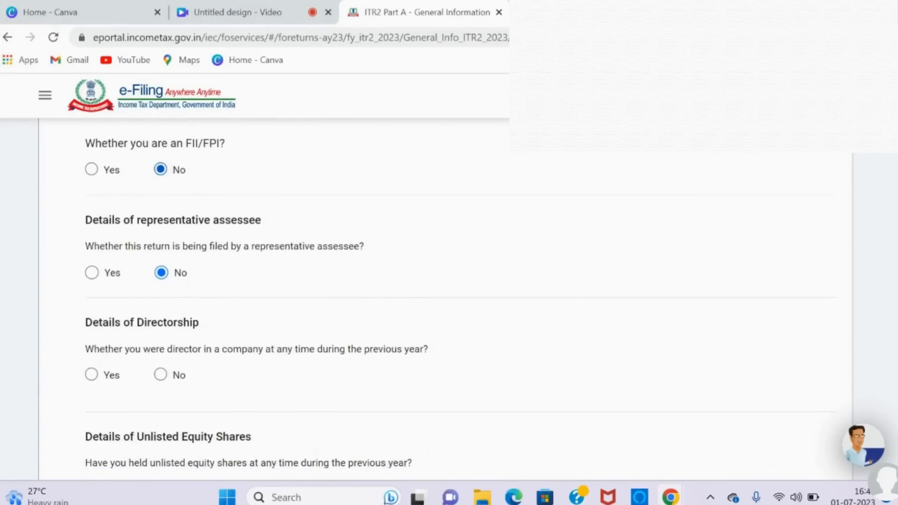
scroll(365, 285, down, 3)
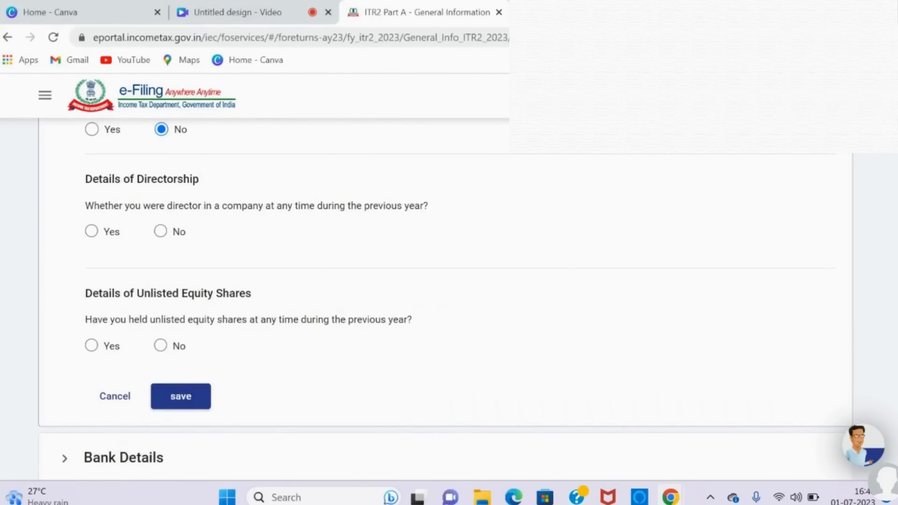
click(161, 231)
scroll(444, 290, down, 2)
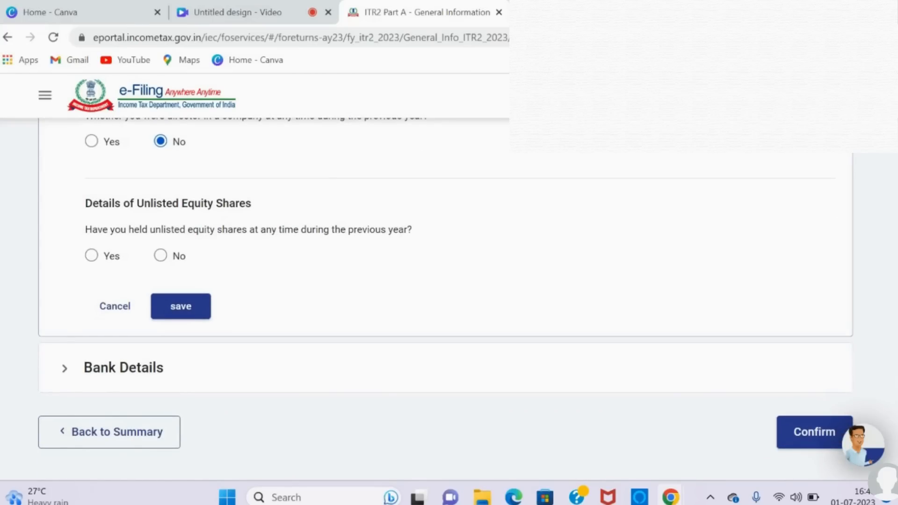
click(160, 256)
click(183, 308)
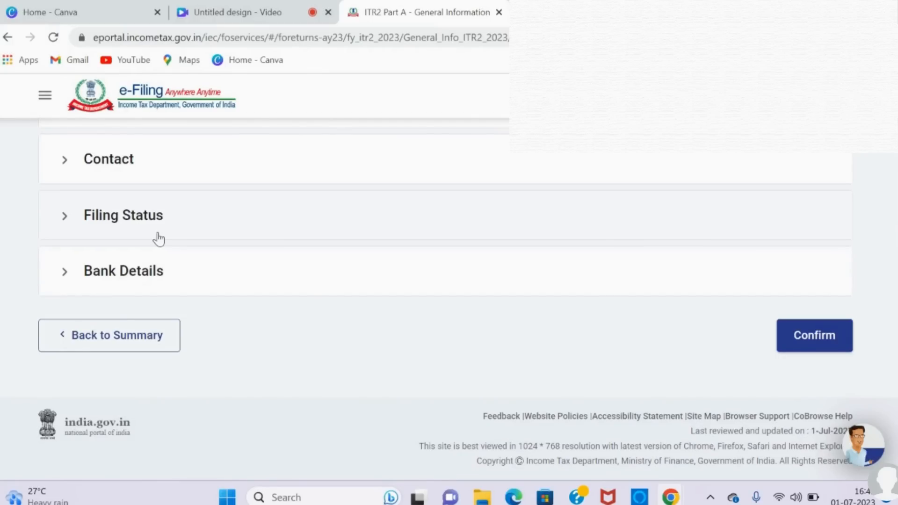
Step: Confirm Part A - General Information and open Schedule Salary to add an employer under Gross Salary
click(815, 336)
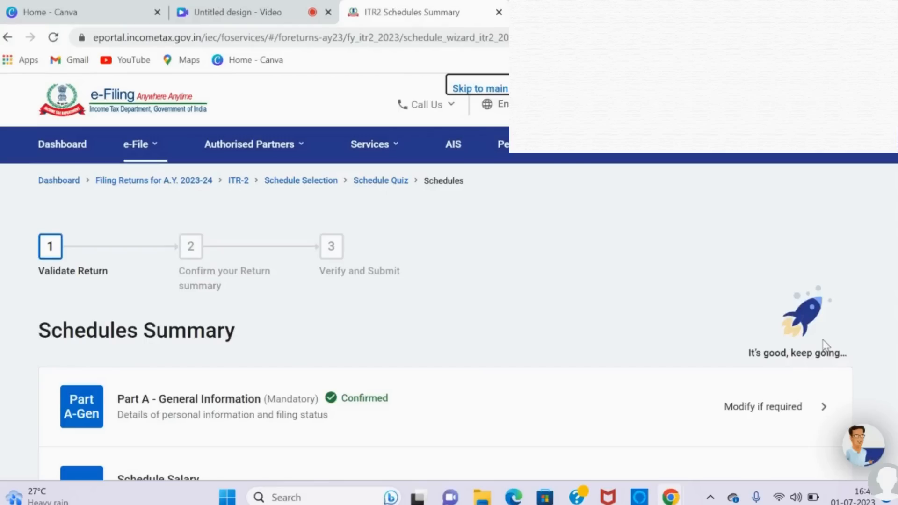
scroll(824, 345, down, 5)
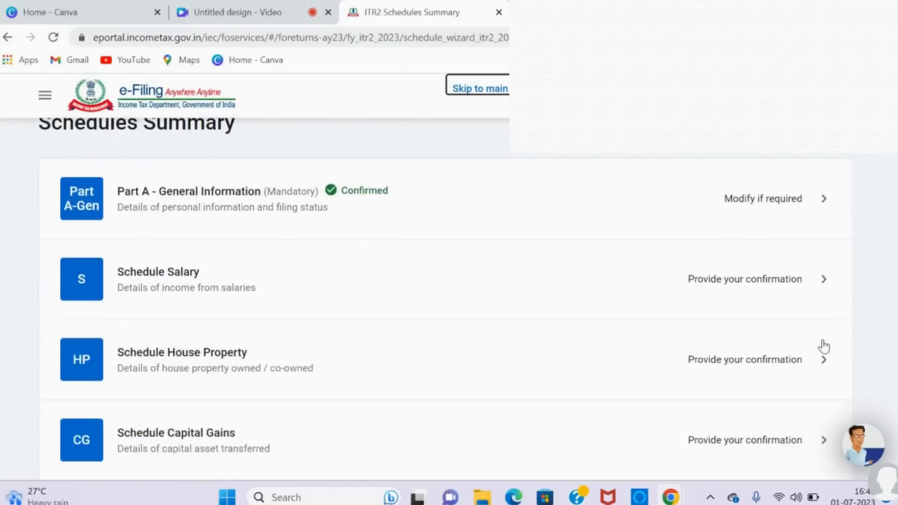
scroll(824, 346, down, 1)
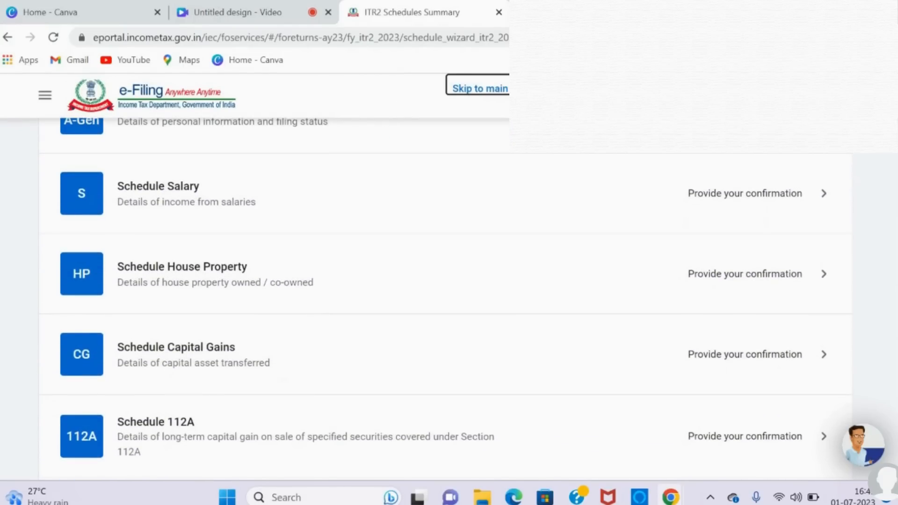
click(820, 206)
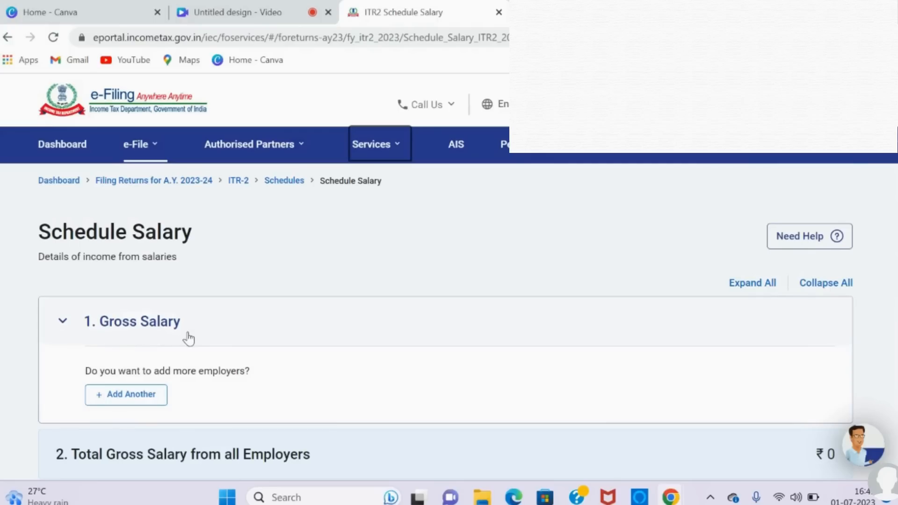
click(143, 401)
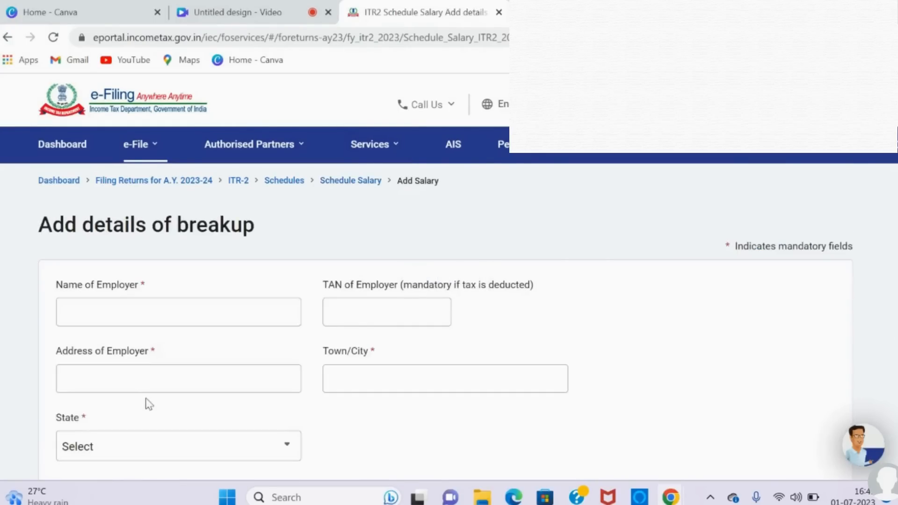
Step: Enter dsdsd as the employer's name, fill in the employer's address, and set the town/city to mumbai
click(218, 311)
text(dsdsd)
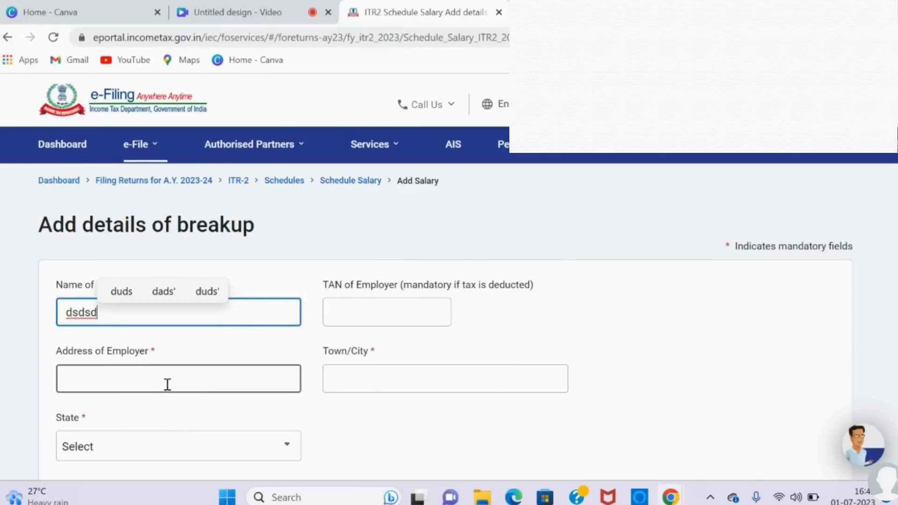
click(167, 384)
text(dd)
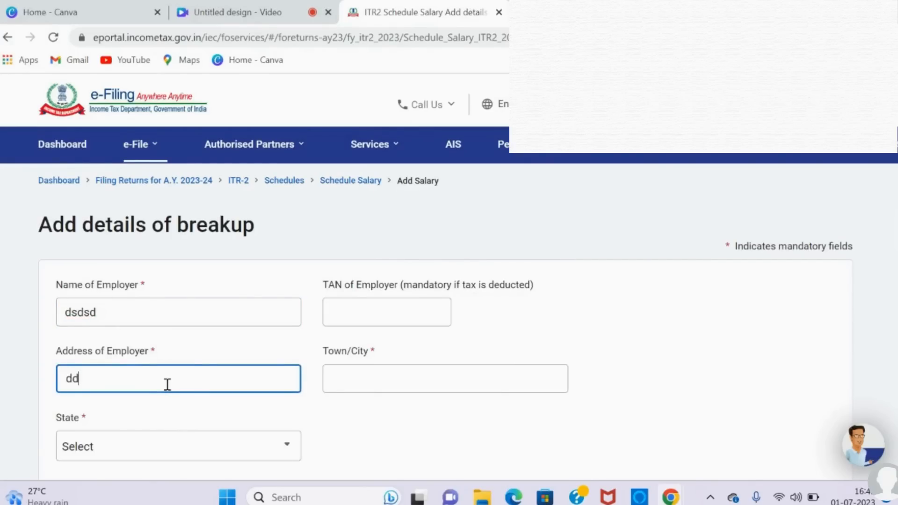
click(355, 383)
text(mum)
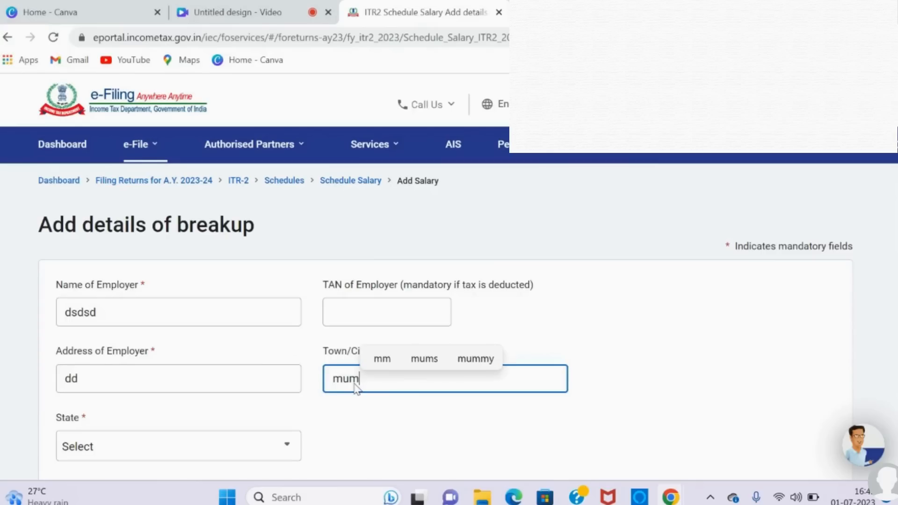
text(bai)
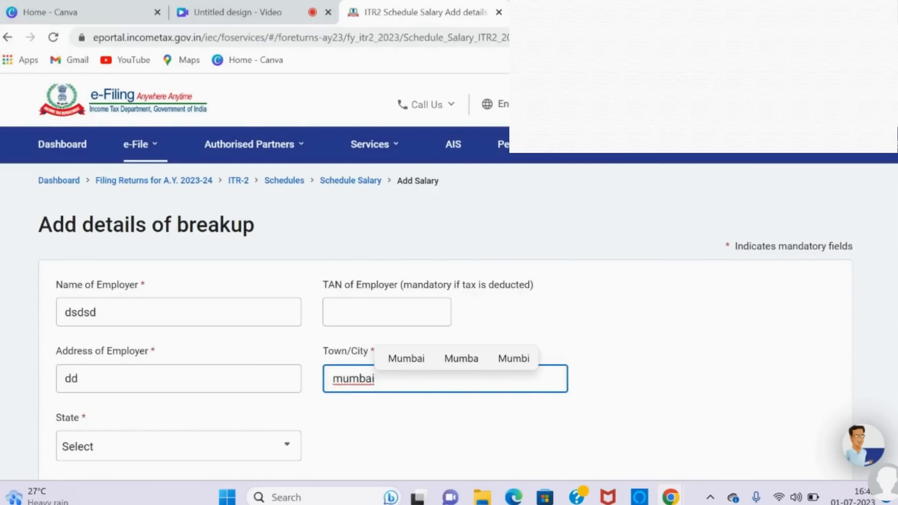
Step: Fill in the employer's postal pin code and set the state to 19 - Maharashtra
scroll(234, 410, down, 4)
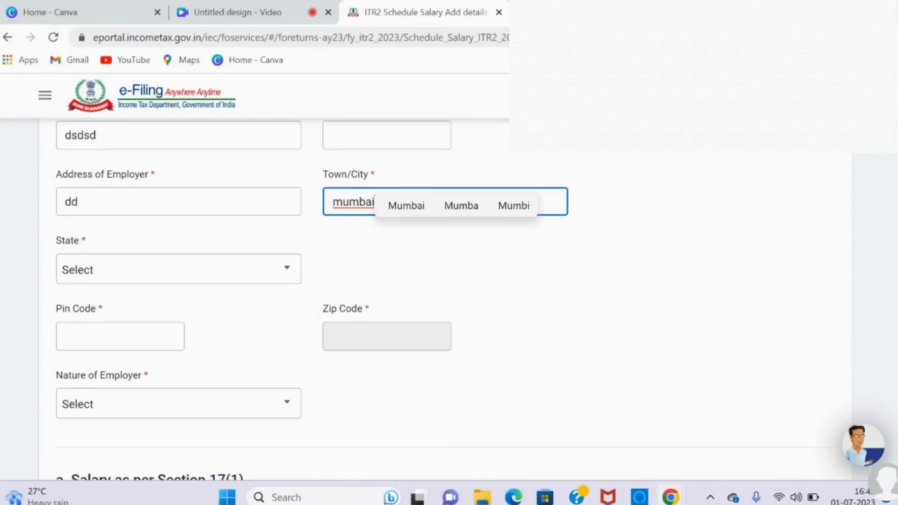
click(142, 342)
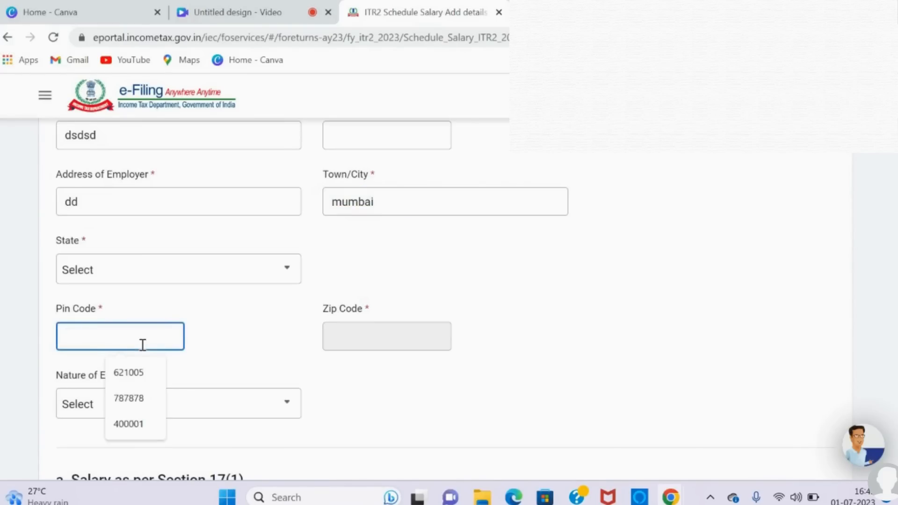
click(140, 423)
click(227, 344)
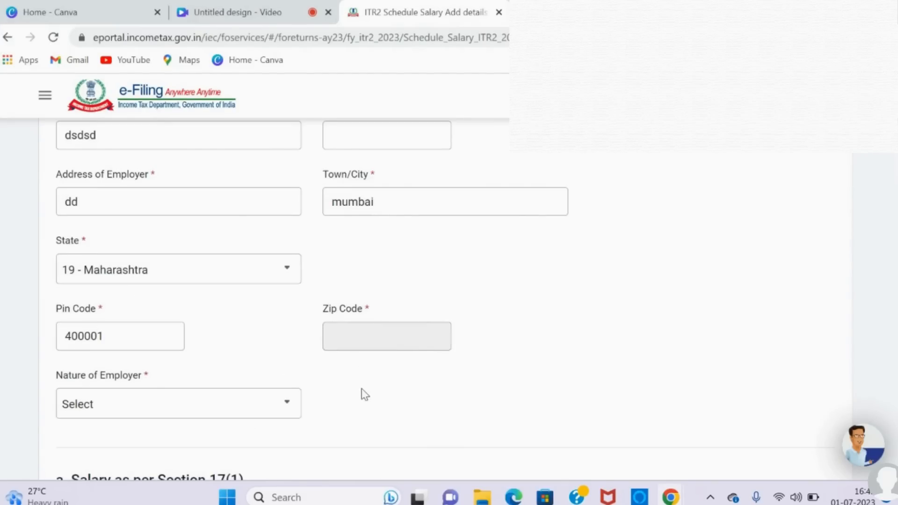
Step: Set the Nature of Employer to Others
scroll(365, 395, down, 4)
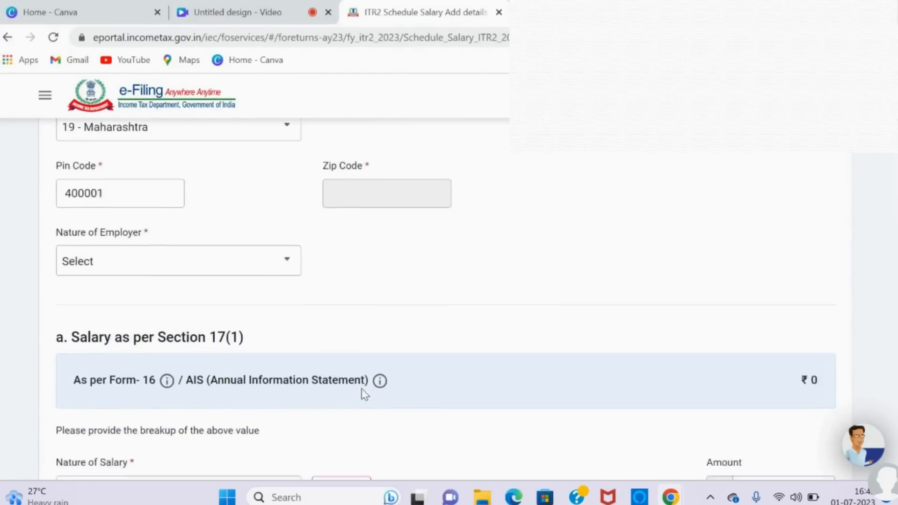
click(285, 233)
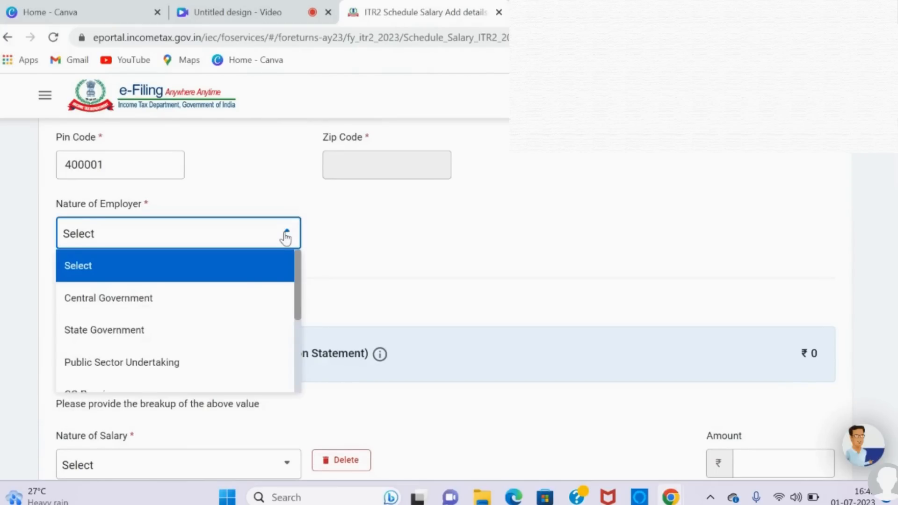
key(Down)
key(Down)
key(Down)
key(Down)
key(Up)
key(Up)
key(Up)
key(Down)
key(Down)
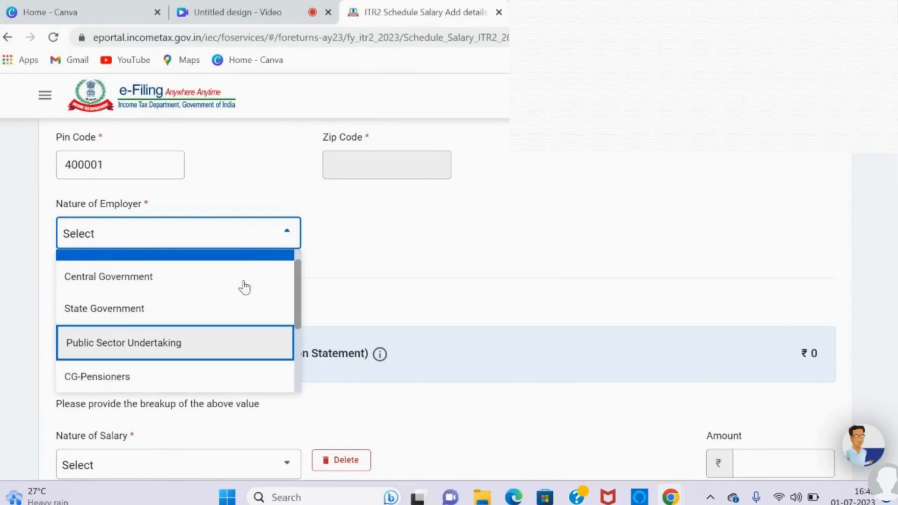
key(Down)
key(Down)
key(Down)
key(Down)
key(Down)
key(Down)
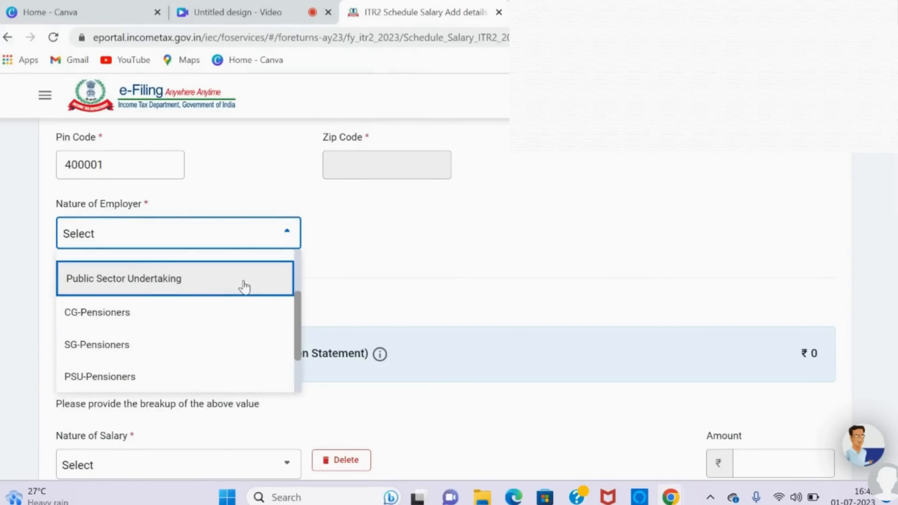
key(Down)
key(Down)
key(Down)
key(Down)
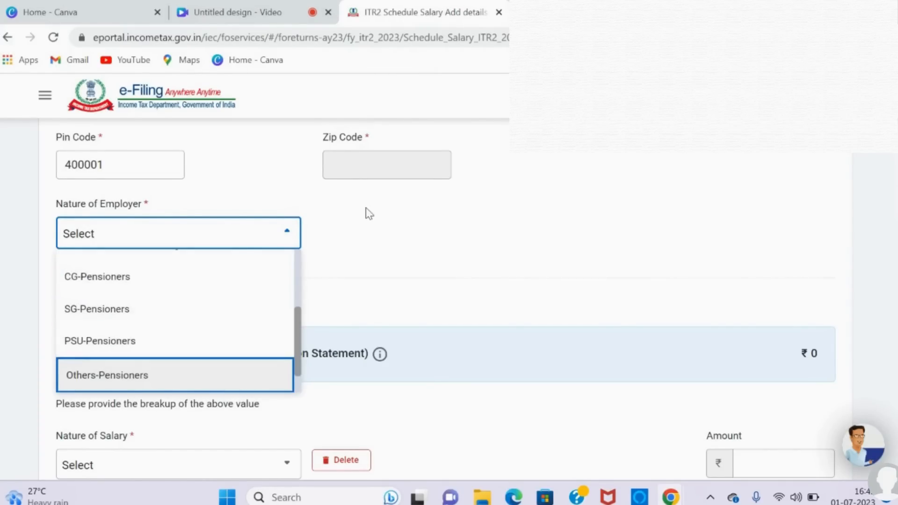
key(Down)
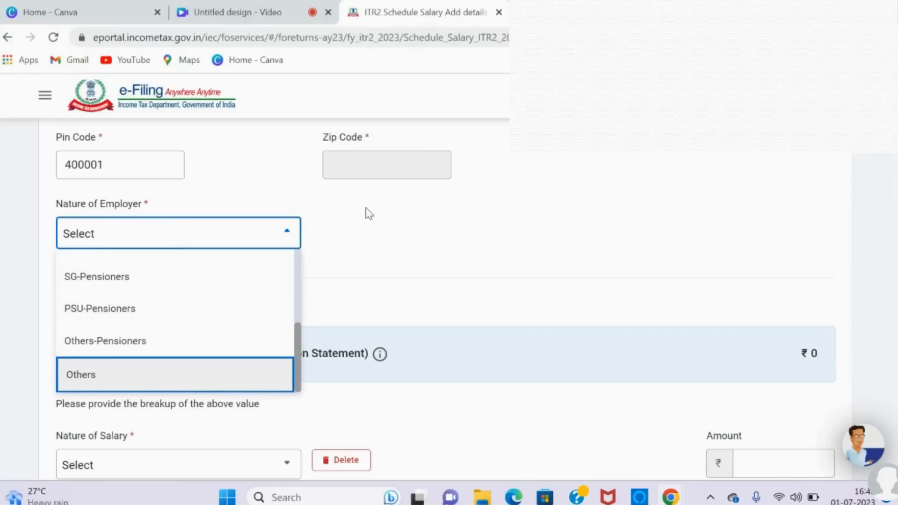
key(Return)
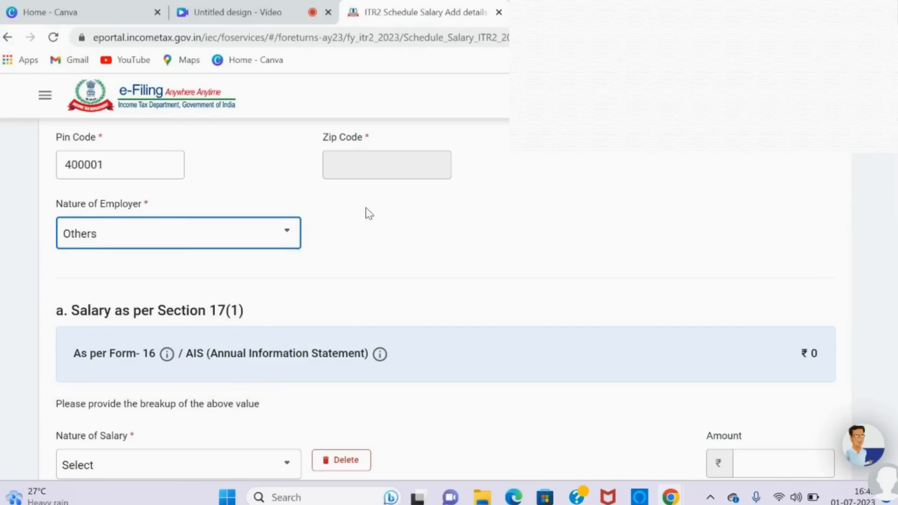
Step: Enter Basic salary of 4,50,000 as the first breakup value under Salary as per Section 17(1)
scroll(370, 214, down, 3)
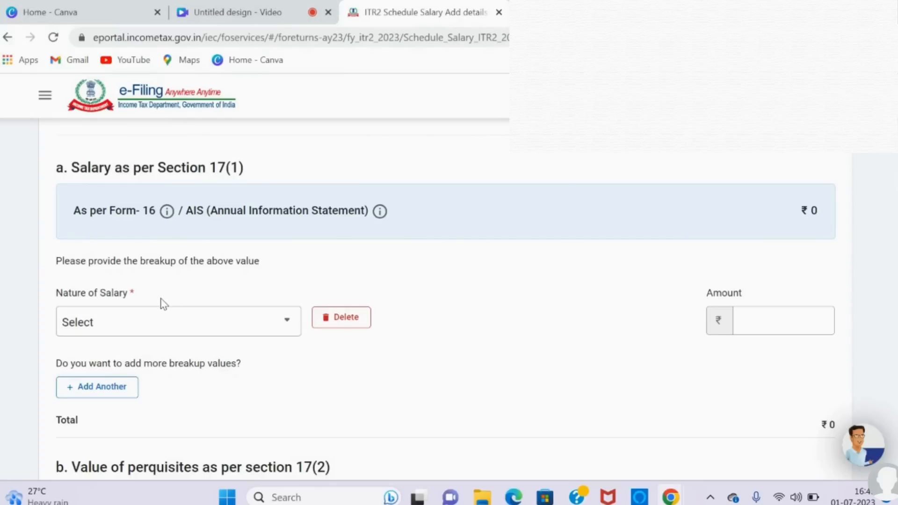
click(286, 334)
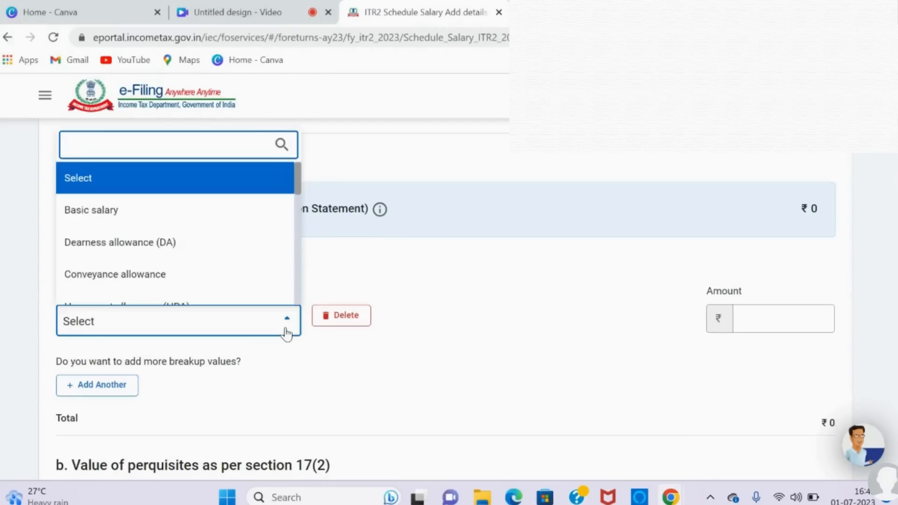
click(206, 216)
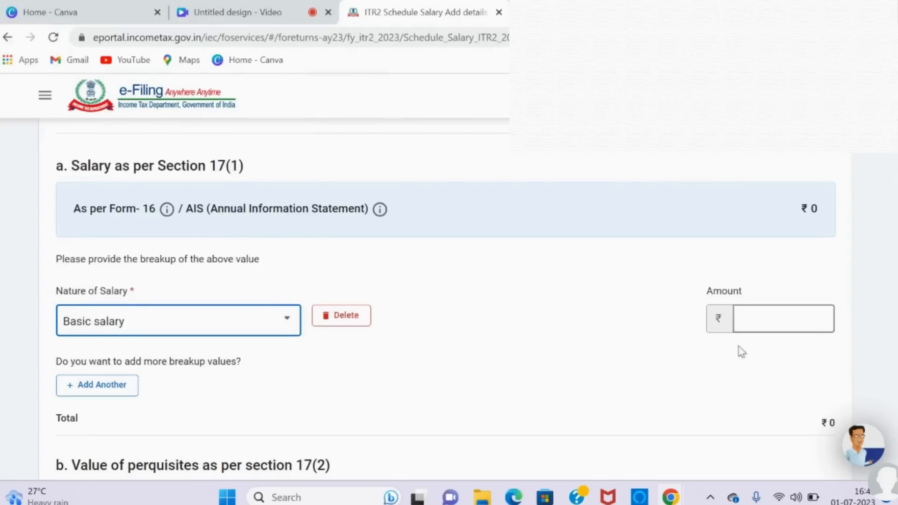
click(783, 318)
text(450000)
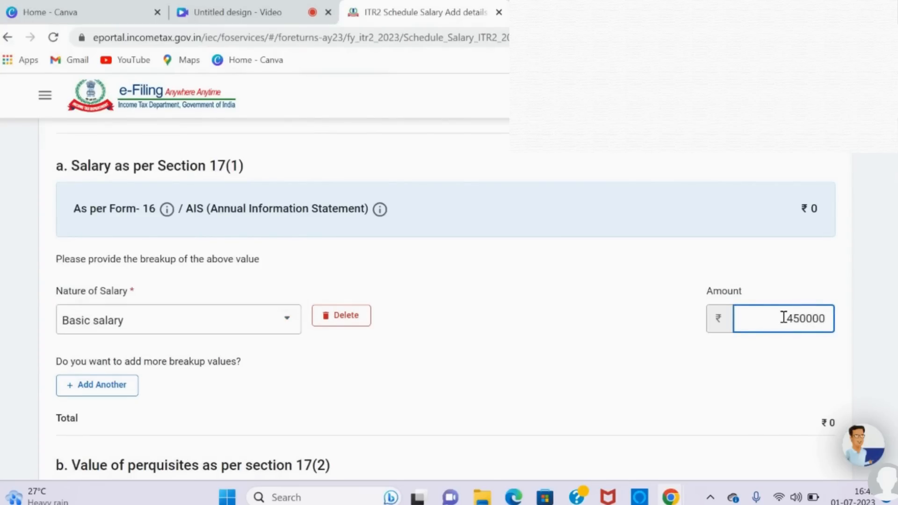
click(608, 378)
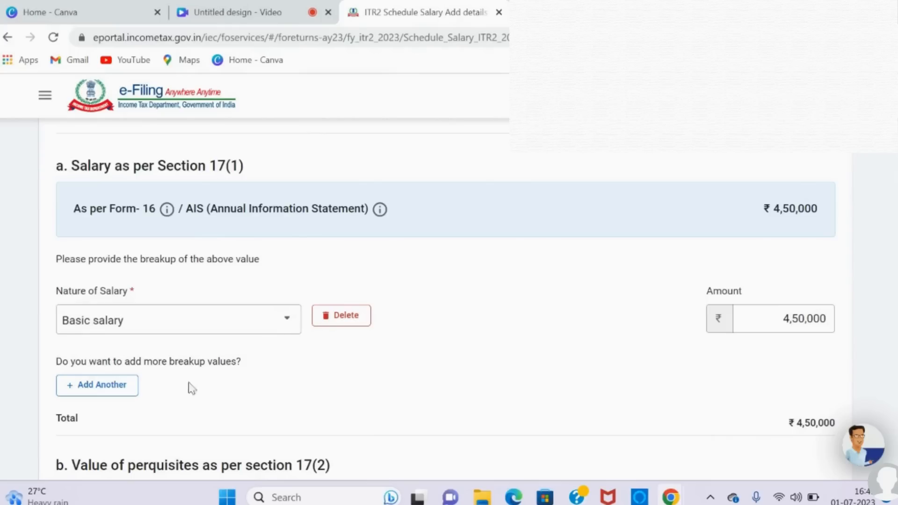
Step: Add another Section 17(1) breakup value for House rent allowance (HRA) with an amount of 2,50,000
click(121, 397)
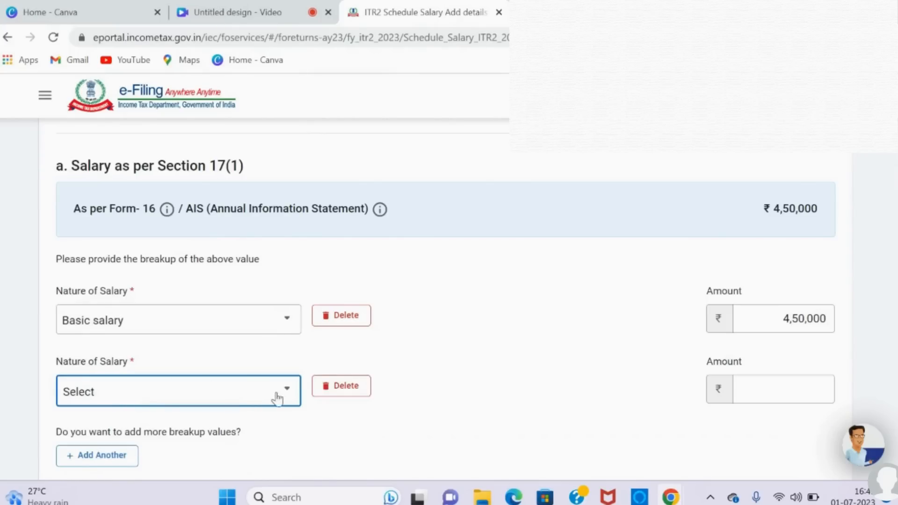
click(290, 397)
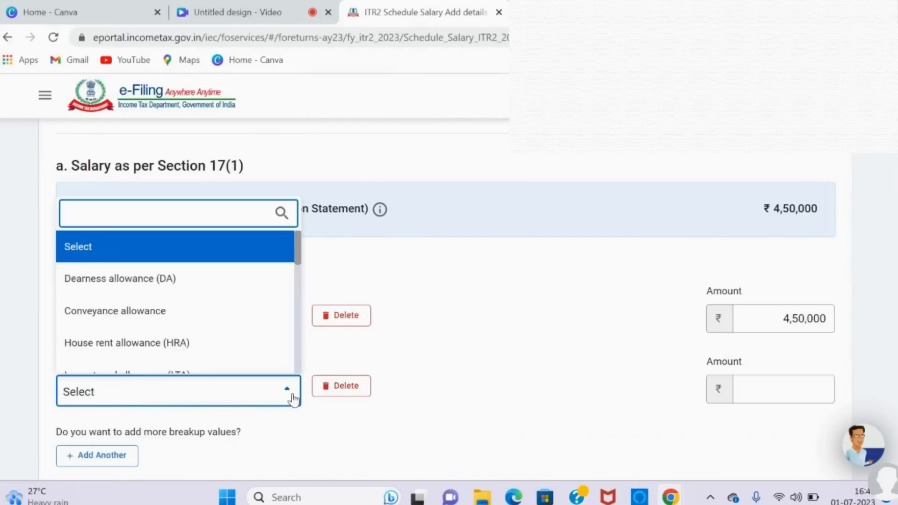
click(210, 343)
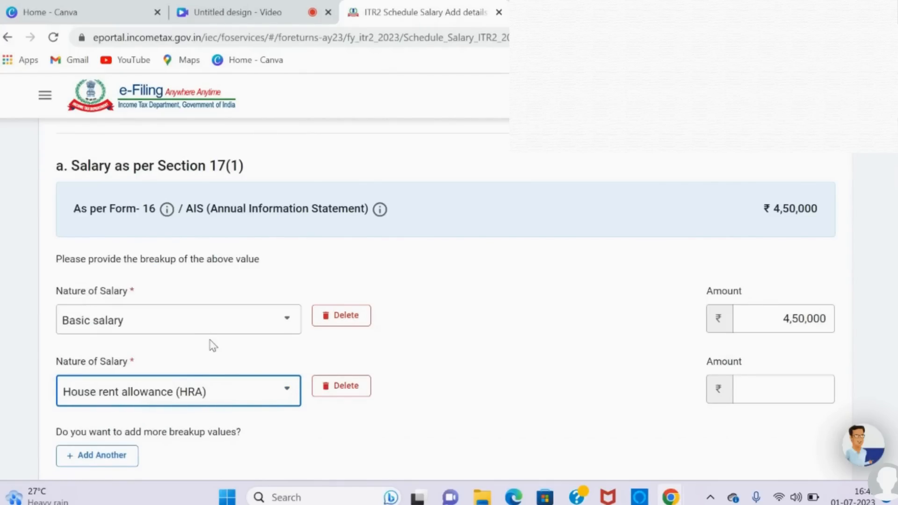
click(756, 388)
click(755, 388)
text(250000)
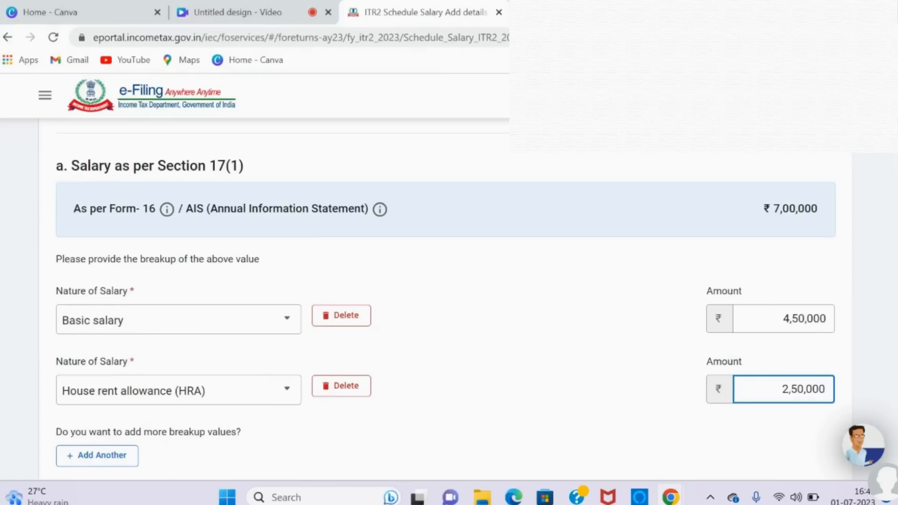
scroll(444, 299, down, 2)
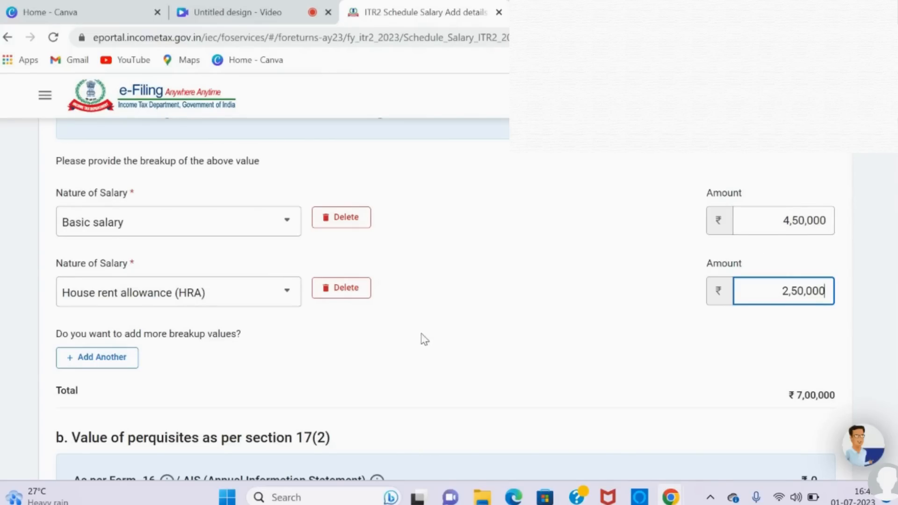
click(281, 299)
click(280, 300)
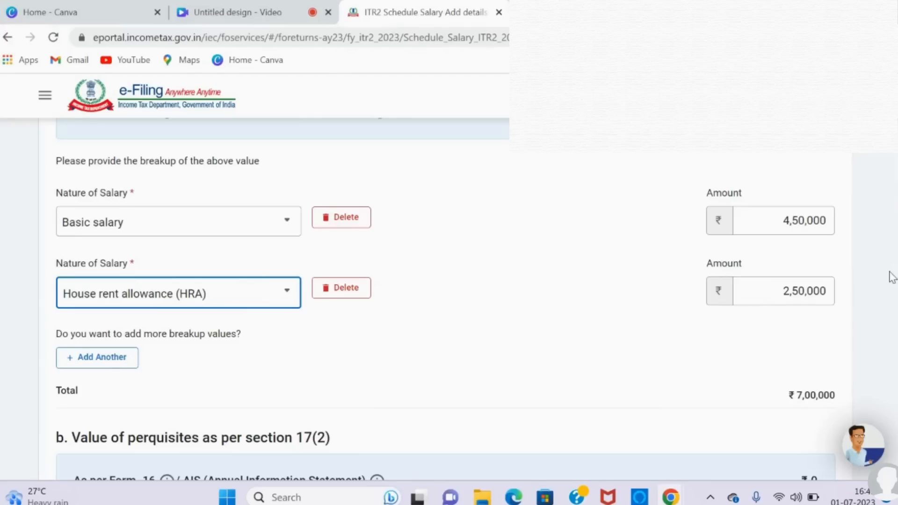
Step: Delete the blank breakup entry under Value of perquisites as per section 17(2) and confirm the deletion
scroll(891, 277, down, 3)
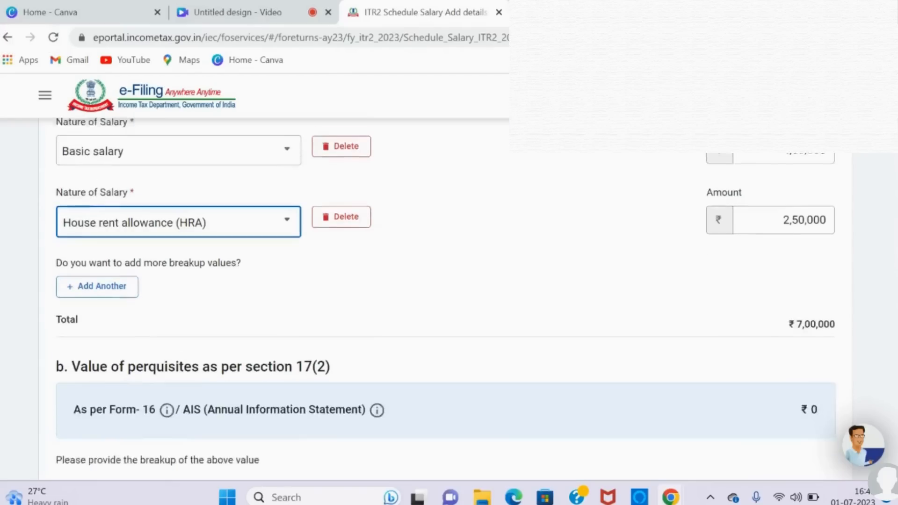
scroll(445, 298, down, 1)
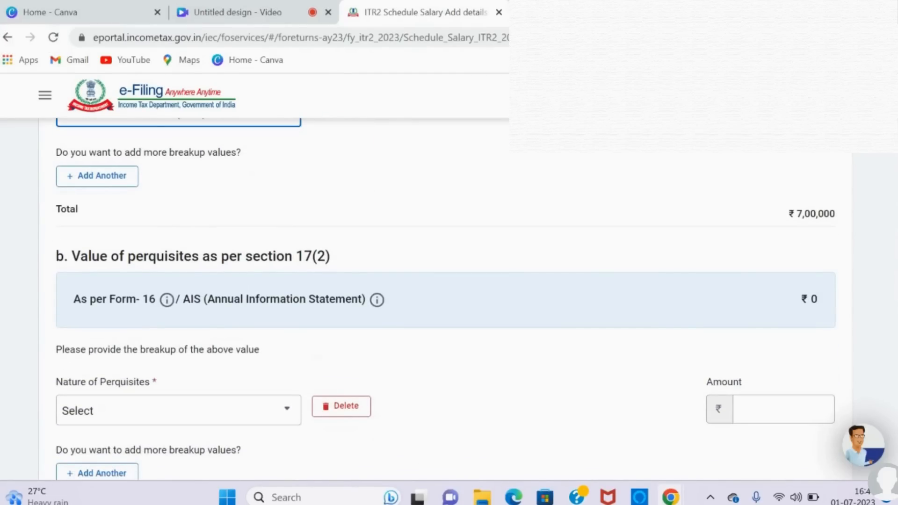
scroll(891, 273, down, 3)
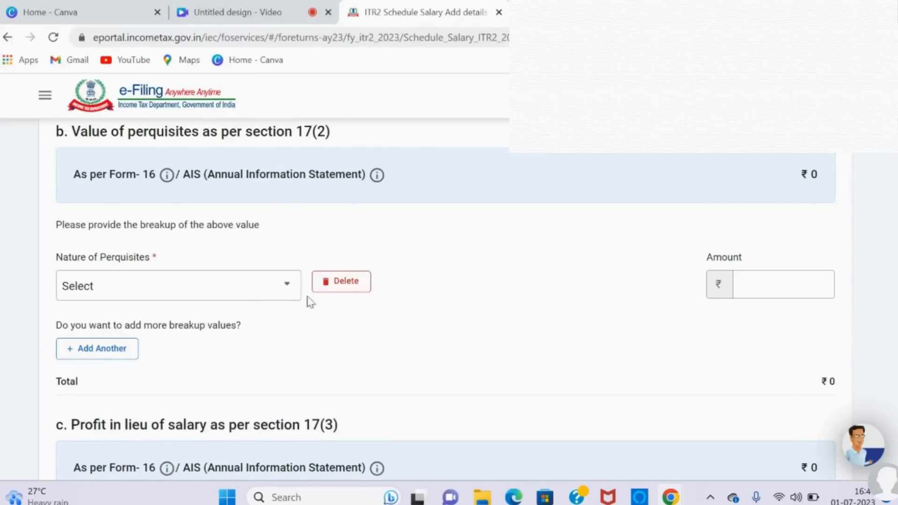
click(291, 294)
click(288, 295)
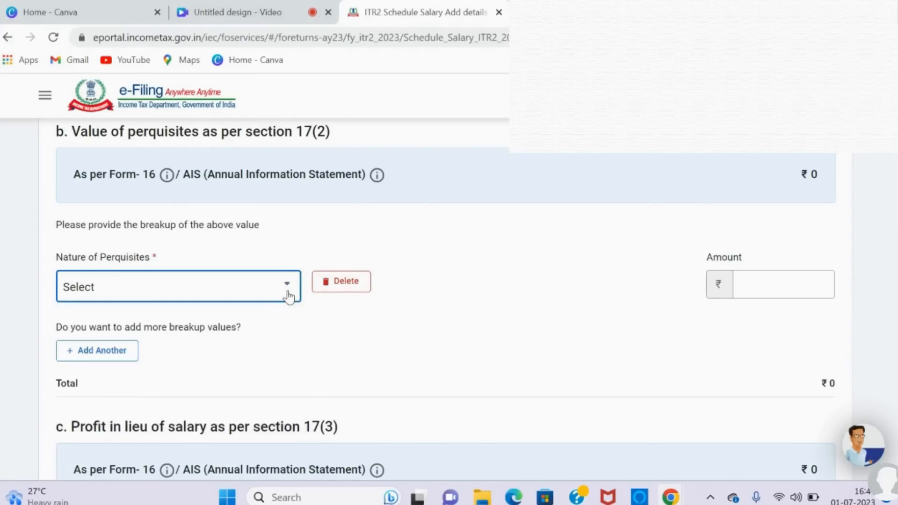
click(347, 293)
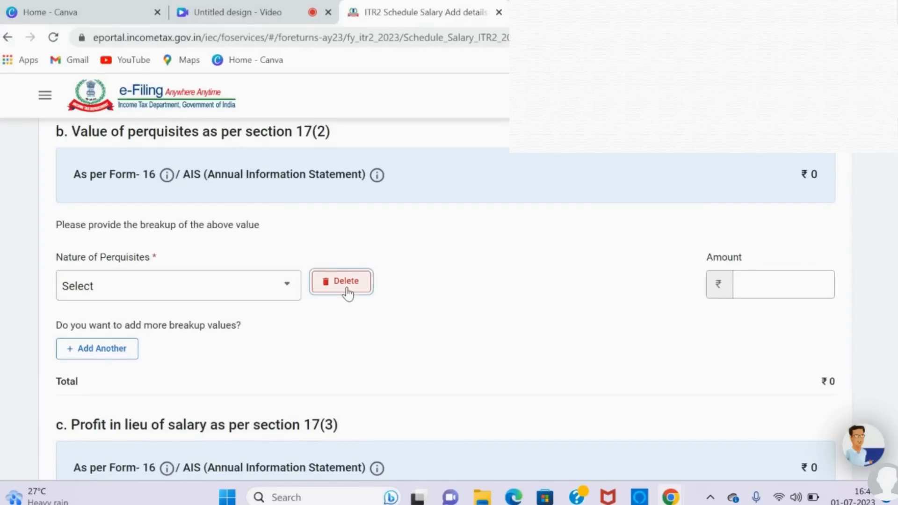
click(558, 345)
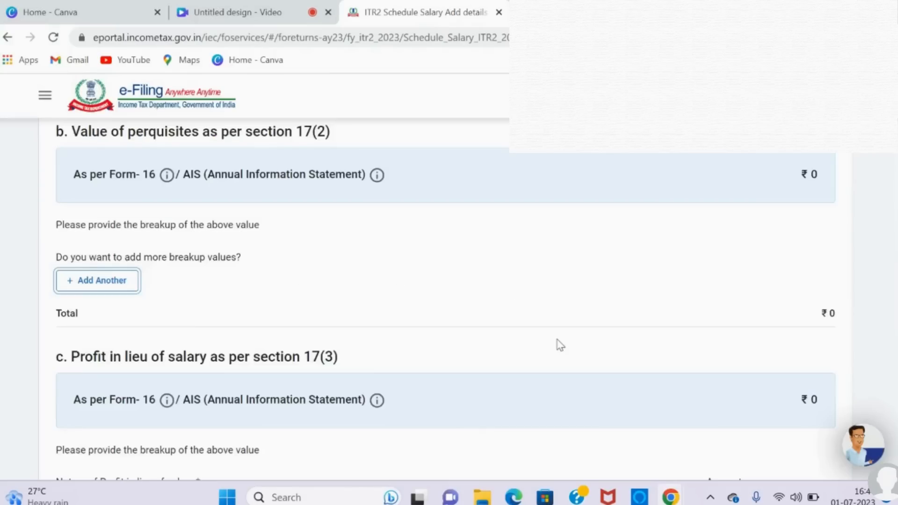
Step: Delete the blank breakup entry under Profit in lieu of salary as per section 17(3) and confirm the deletion
scroll(559, 345, down, 4)
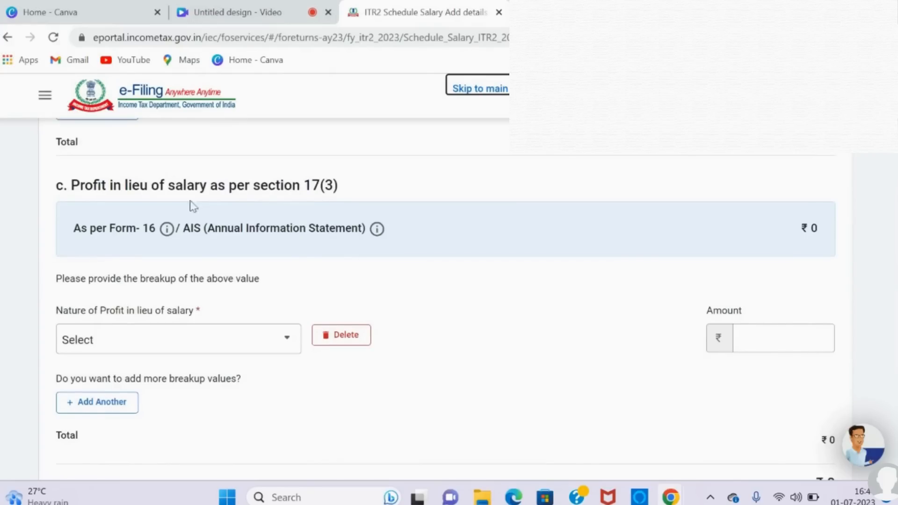
click(289, 346)
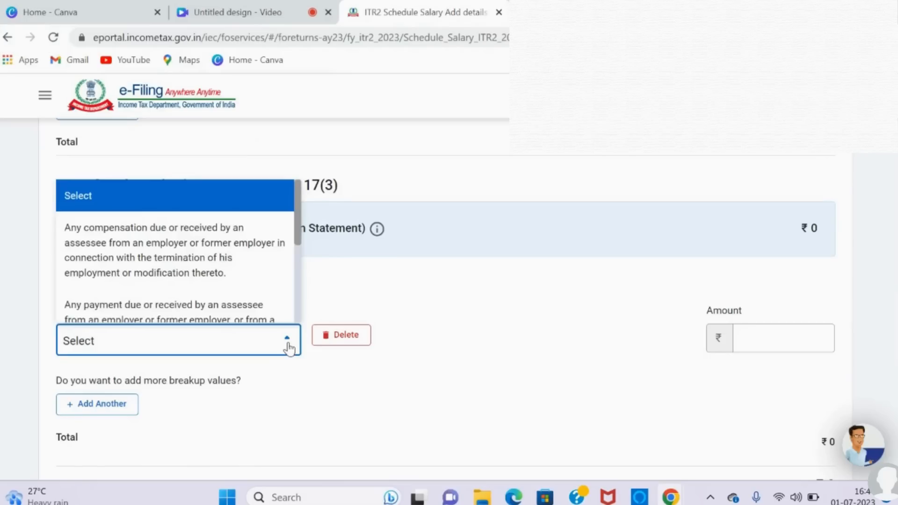
click(289, 346)
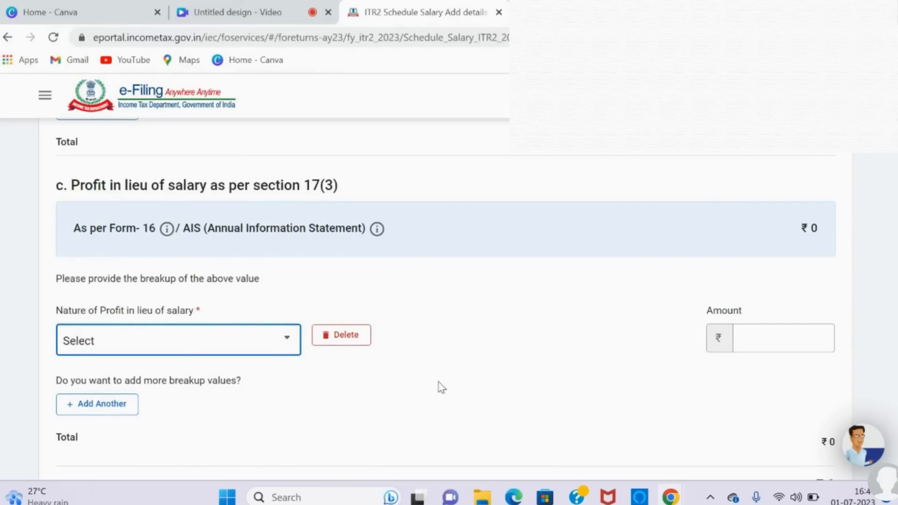
click(341, 335)
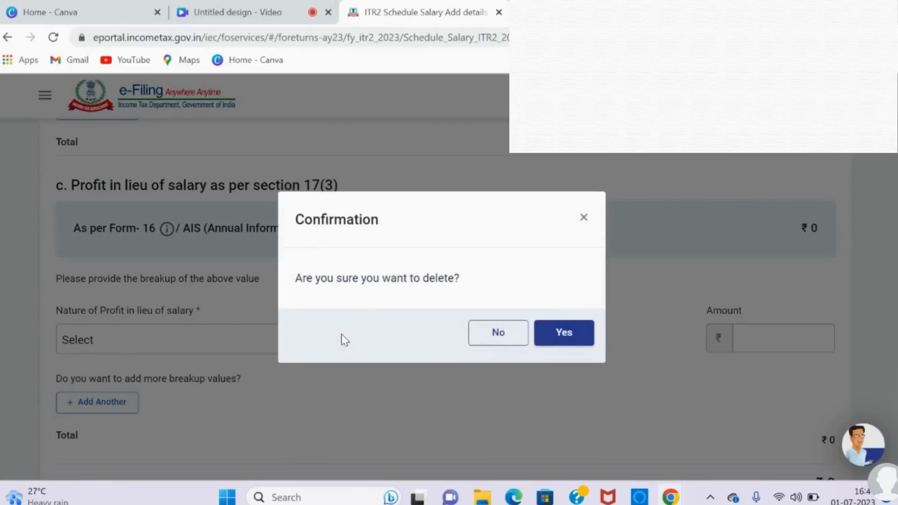
click(554, 336)
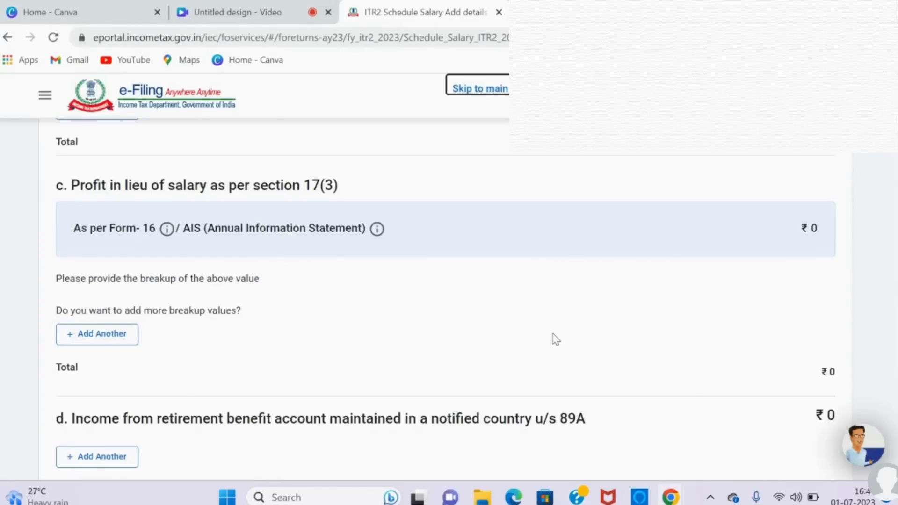
Step: Leave the section 89A retirement benefit income fields blank and add the completed employer entry to Schedule Salary
scroll(556, 339, down, 4)
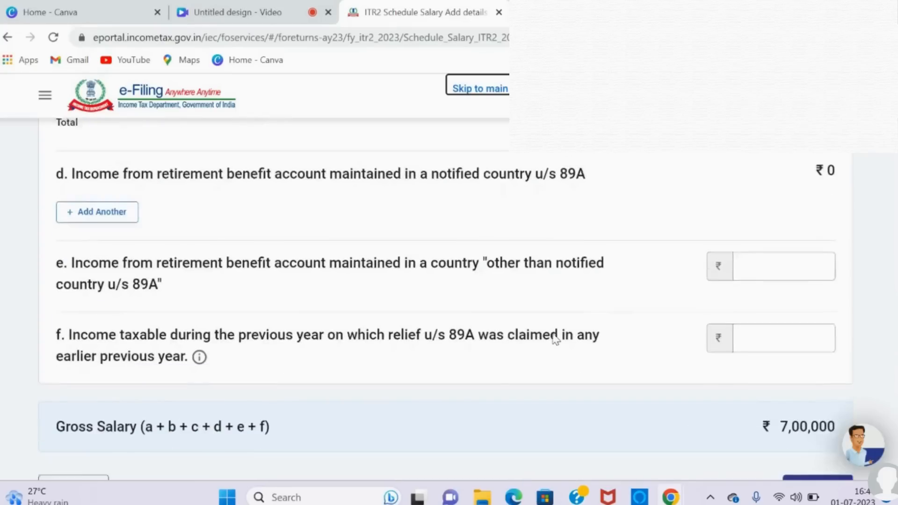
scroll(555, 339, up, 5)
scroll(555, 339, down, 3)
scroll(555, 339, down, 3)
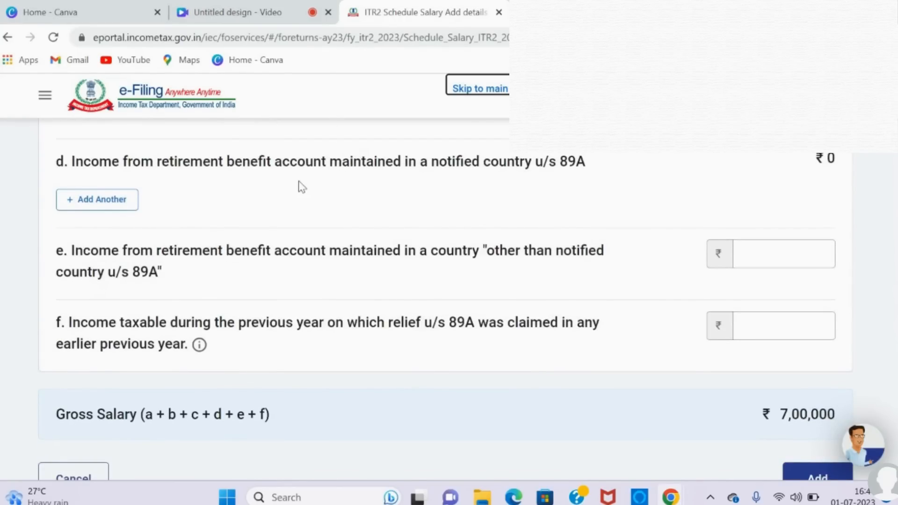
scroll(411, 383, down, 2)
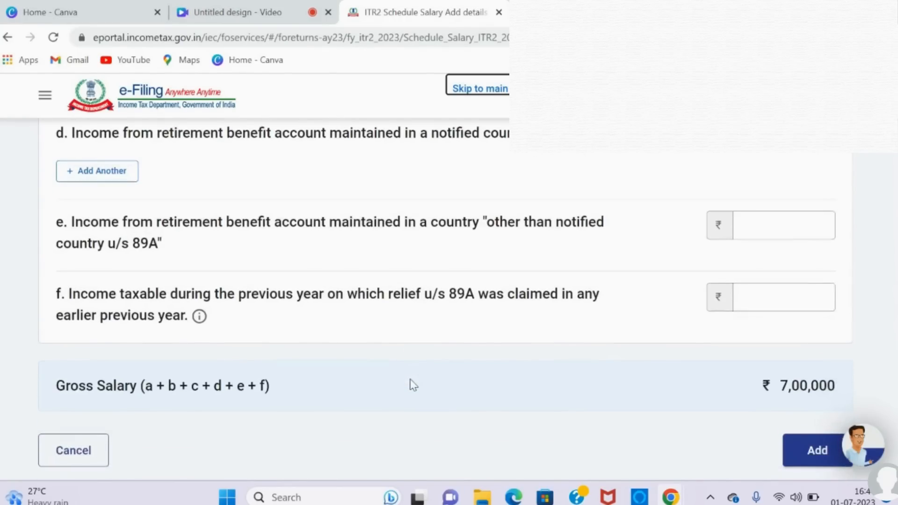
click(832, 398)
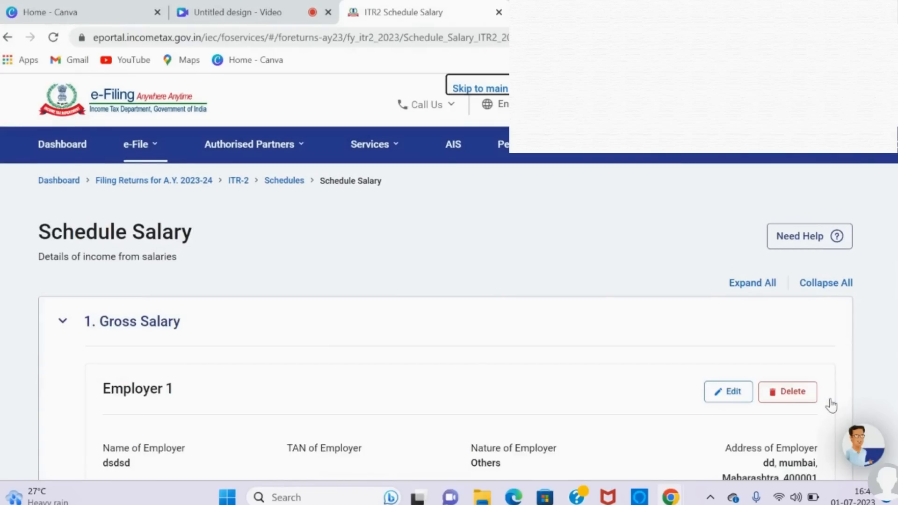
scroll(478, 446, down, 3)
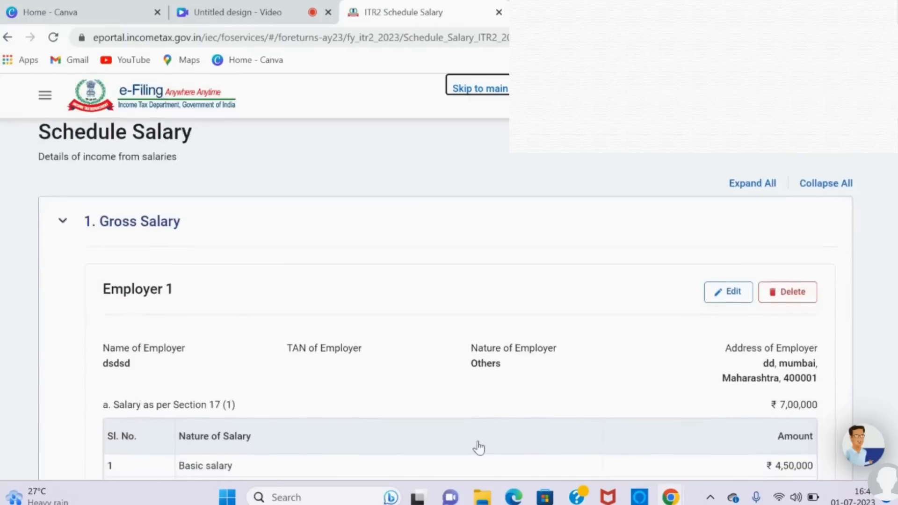
scroll(478, 447, down, 1)
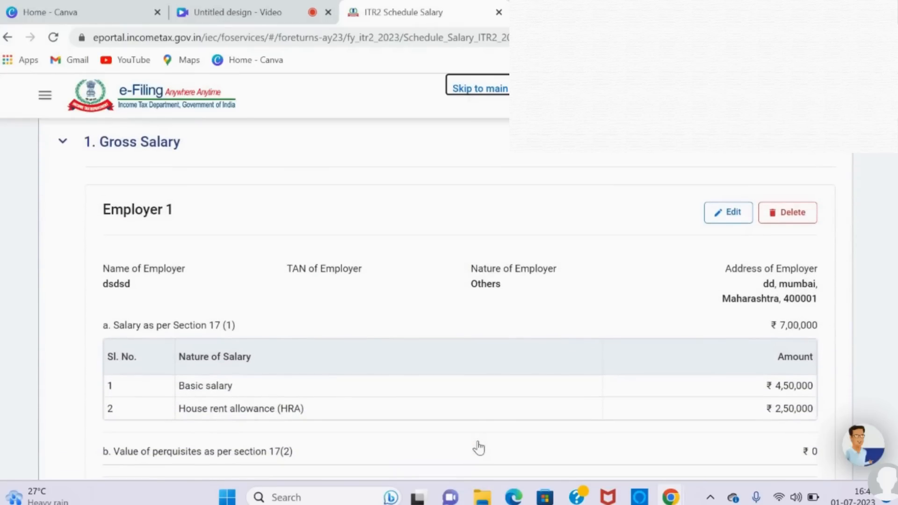
Step: Expand the allowances to the extent exempt u/s 10 in Schedule Salary and start a new exempt allowance entry
scroll(478, 448, down, 5)
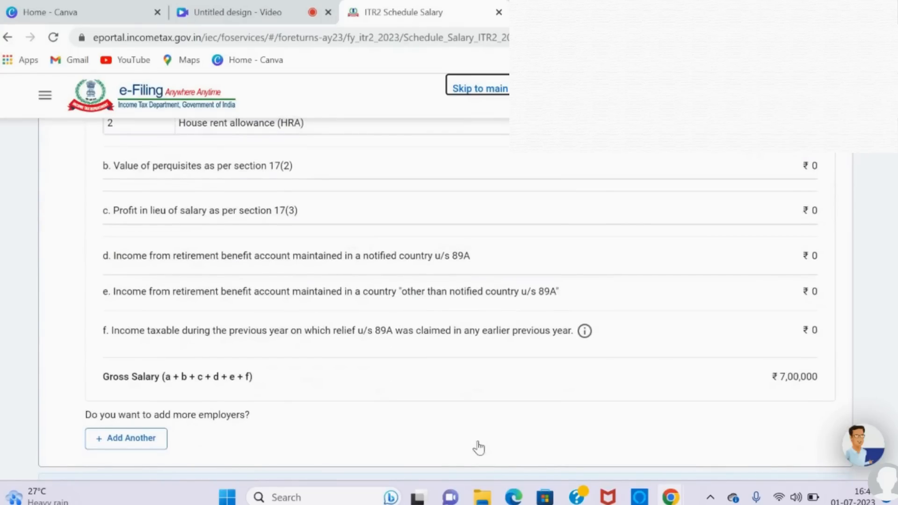
scroll(478, 448, down, 2)
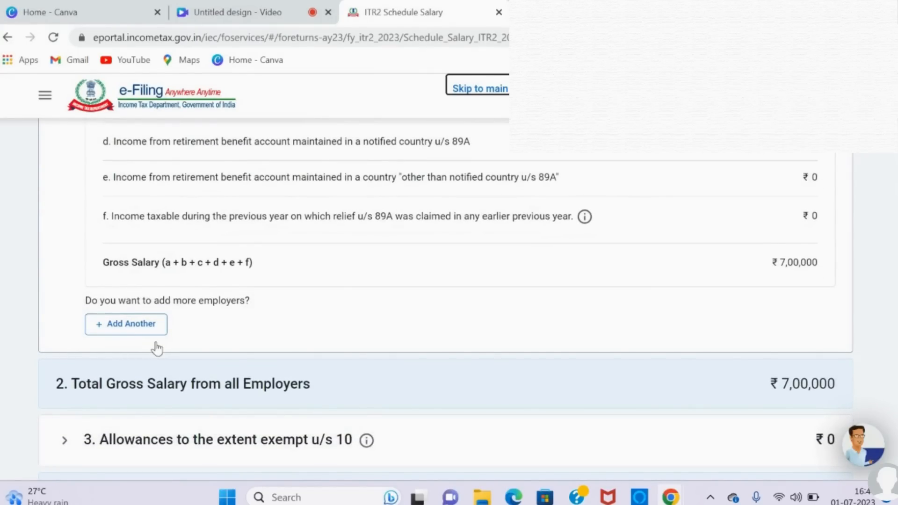
scroll(156, 344, down, 4)
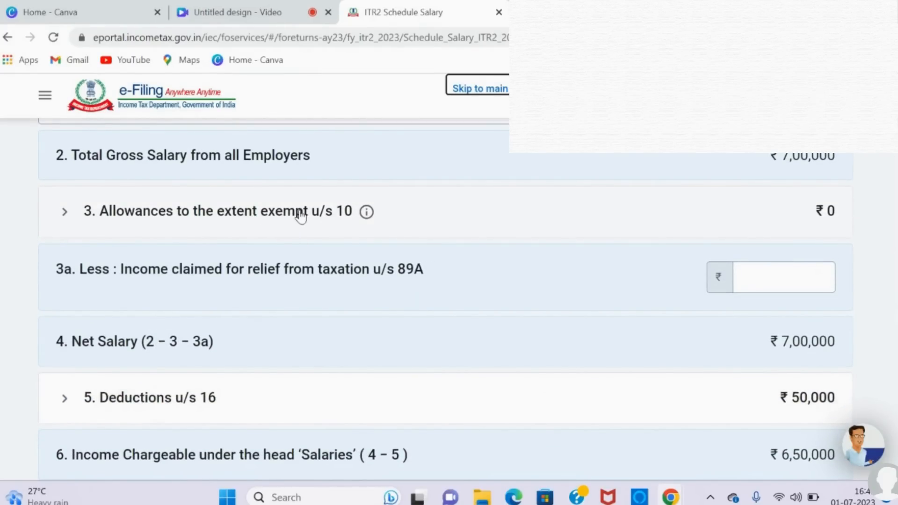
scroll(301, 216, down, 4)
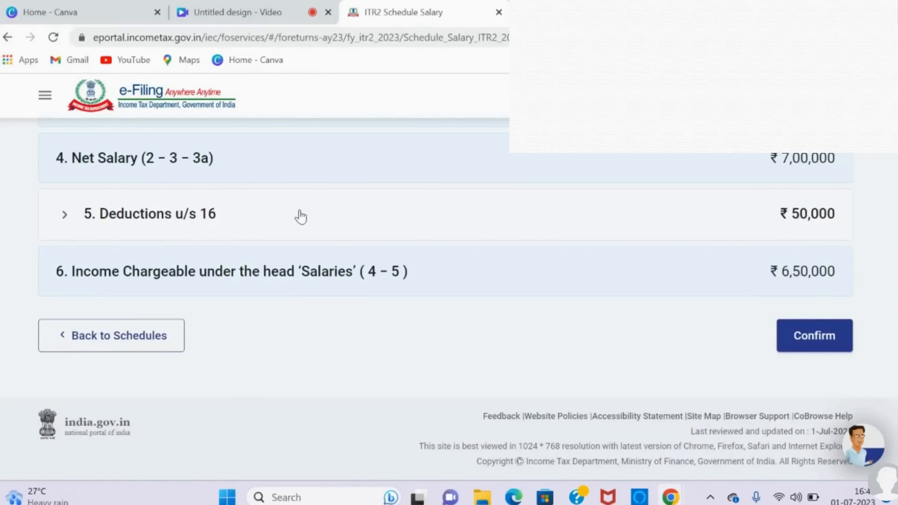
scroll(301, 216, up, 2)
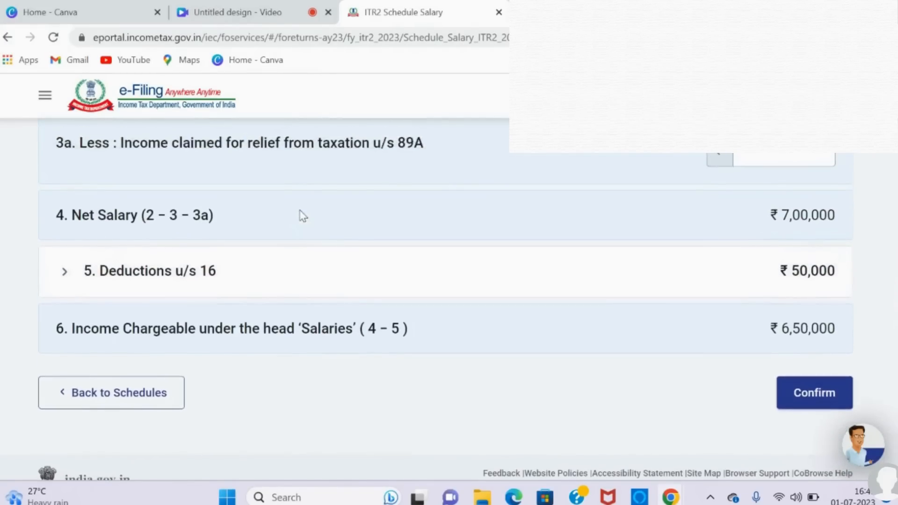
scroll(303, 216, up, 3)
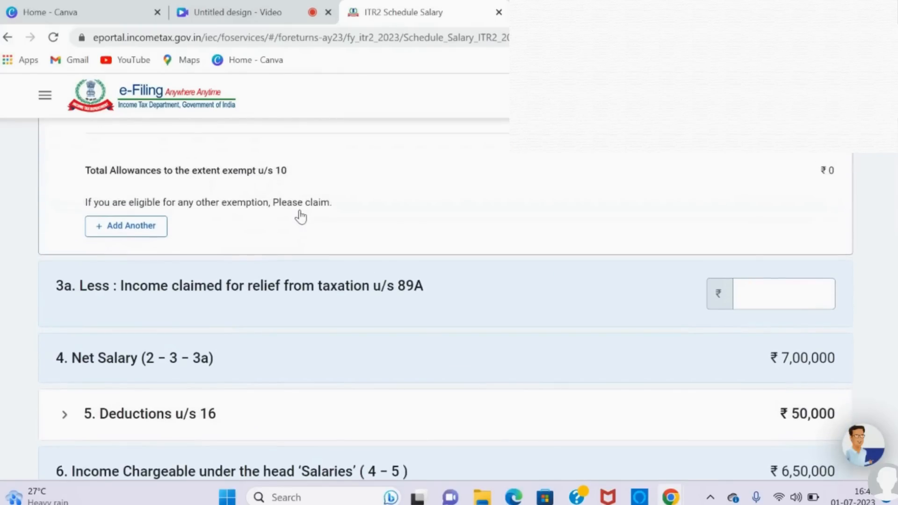
scroll(215, 218, up, 1)
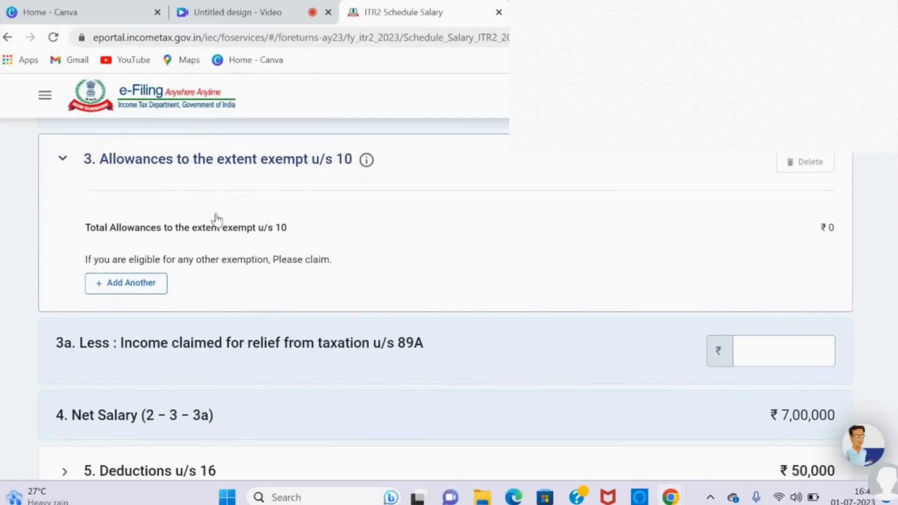
click(116, 290)
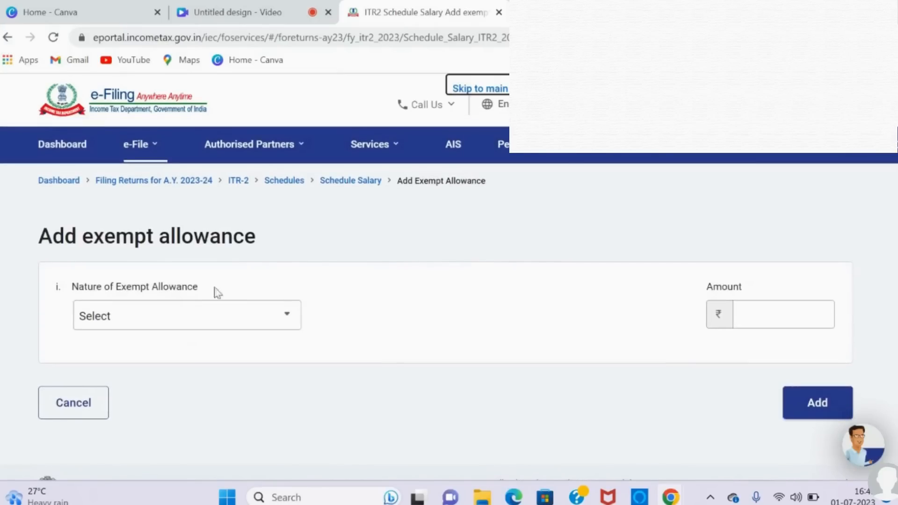
Step: Add Sec 10(13A)-House Rent Allowance as the exempt allowance with an amount of 50,000
click(283, 328)
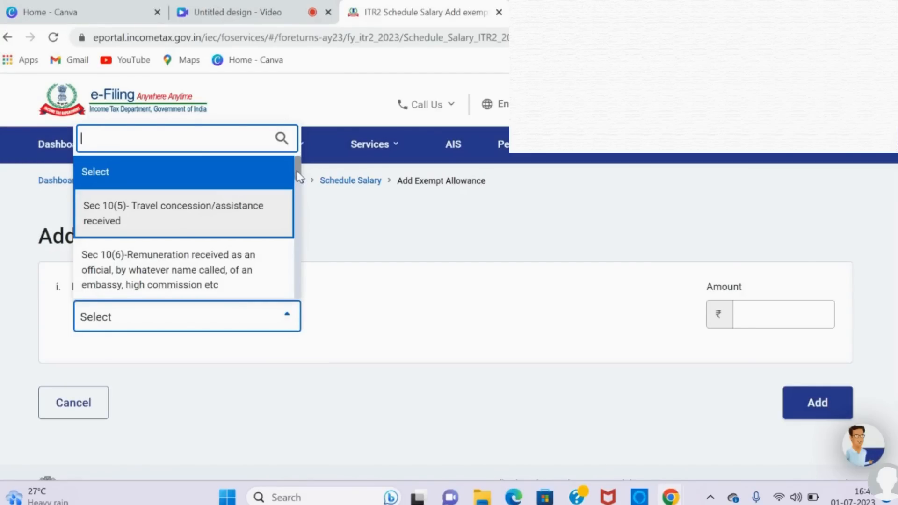
drag(298, 177, 303, 259)
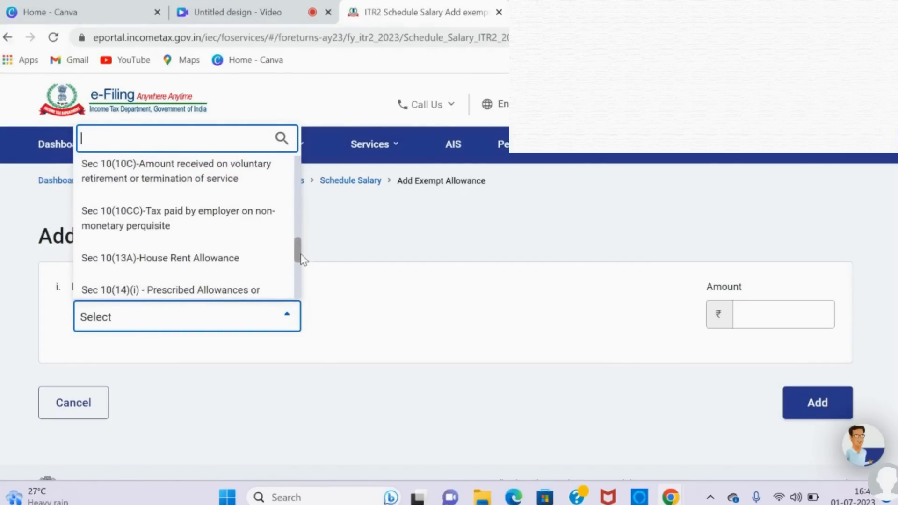
click(251, 270)
click(774, 320)
text(50000)
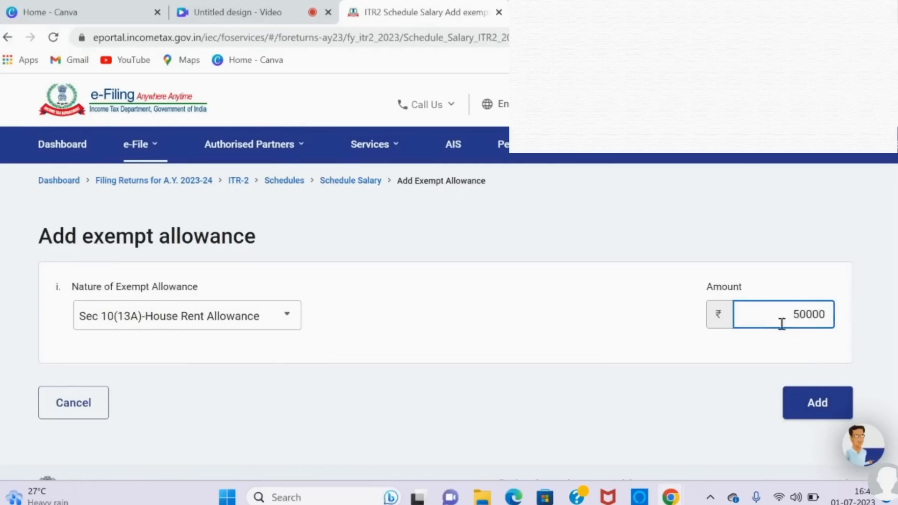
click(817, 408)
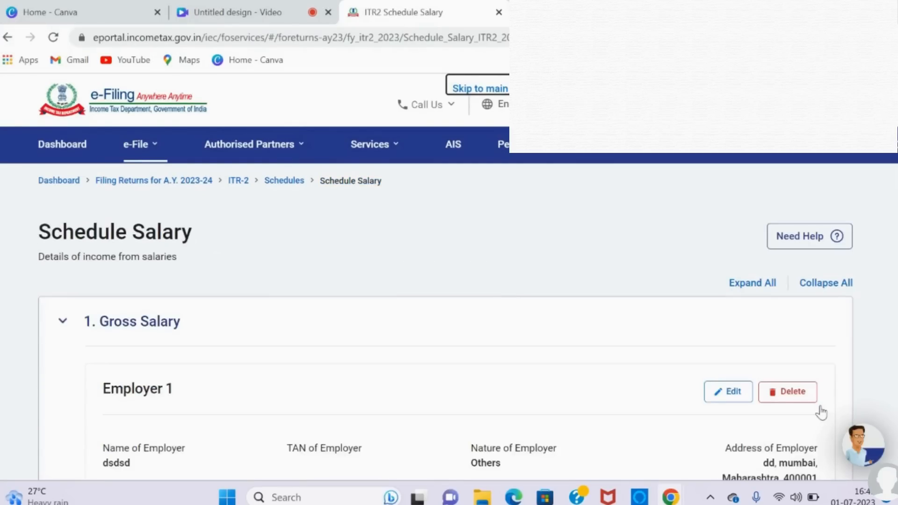
Step: Set the professional tax u/s 16(iii) to 2,500 under Deductions u/s 16 and save the deductions
scroll(820, 413, down, 7)
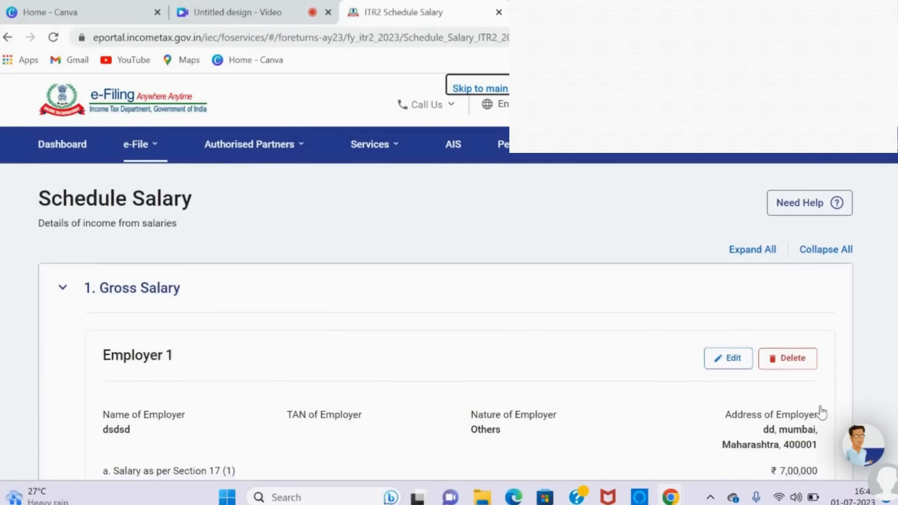
scroll(821, 412, down, 7)
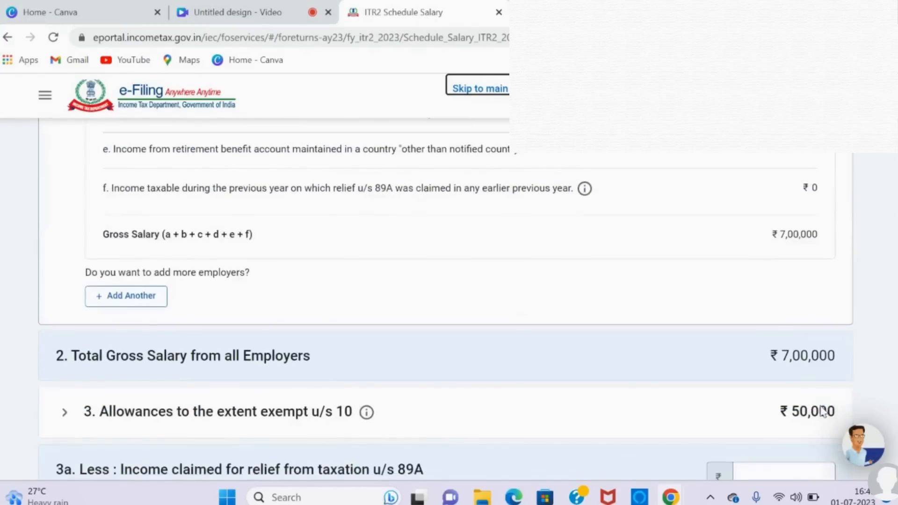
scroll(820, 406, down, 4)
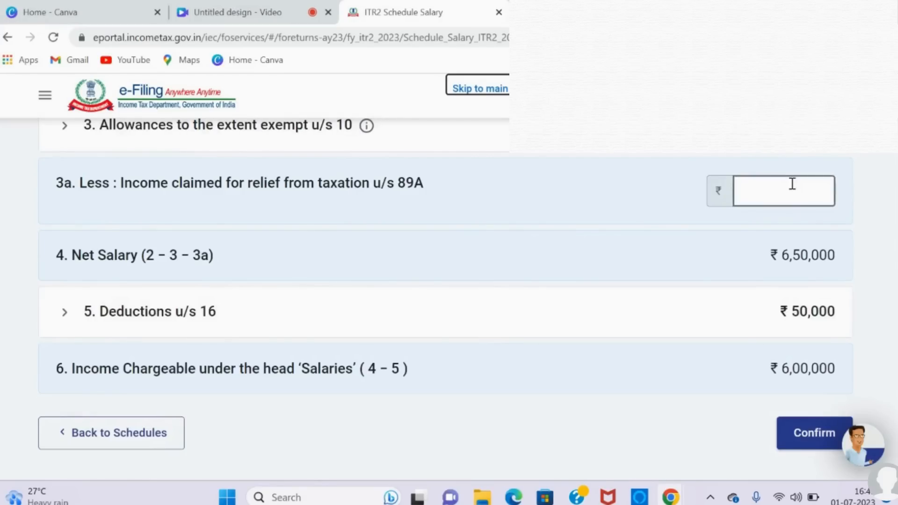
click(196, 318)
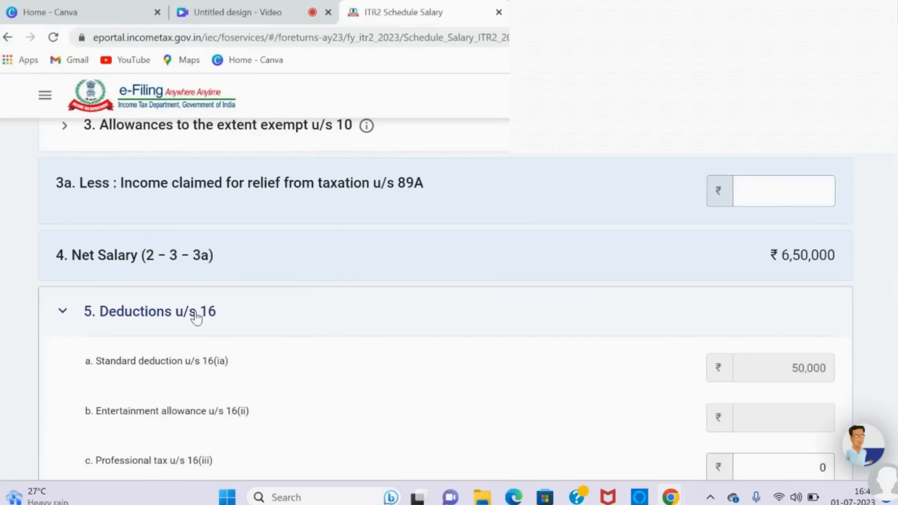
scroll(487, 409, down, 3)
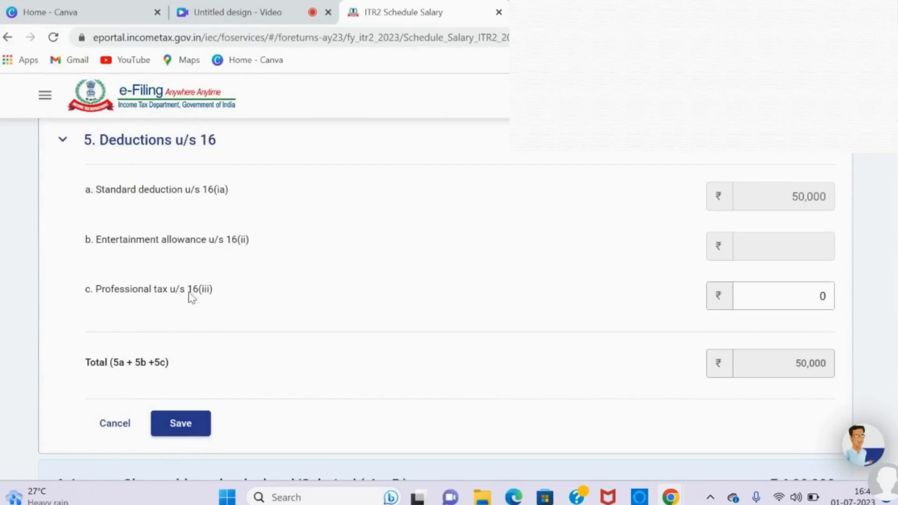
click(784, 301)
key(BackSpace)
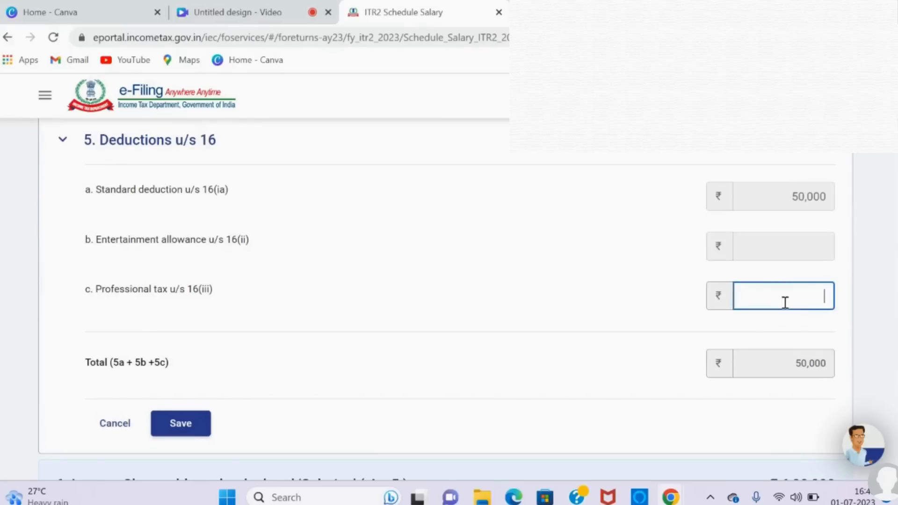
text(2500)
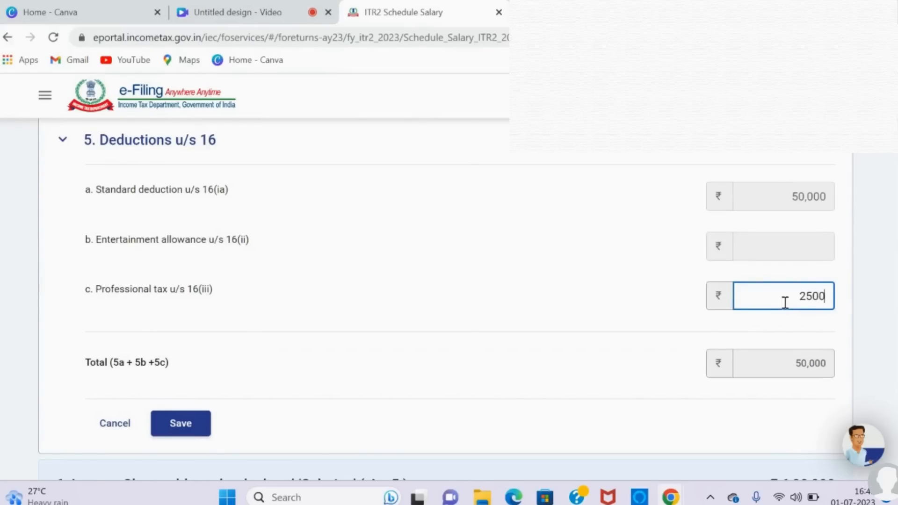
click(181, 424)
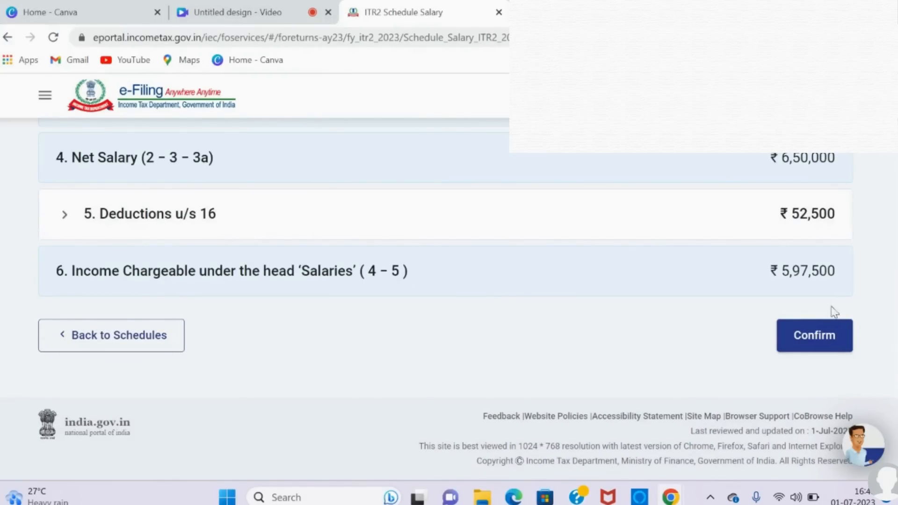
Step: Confirm Schedule Salary and open Schedule House Property from the schedules summary
click(819, 343)
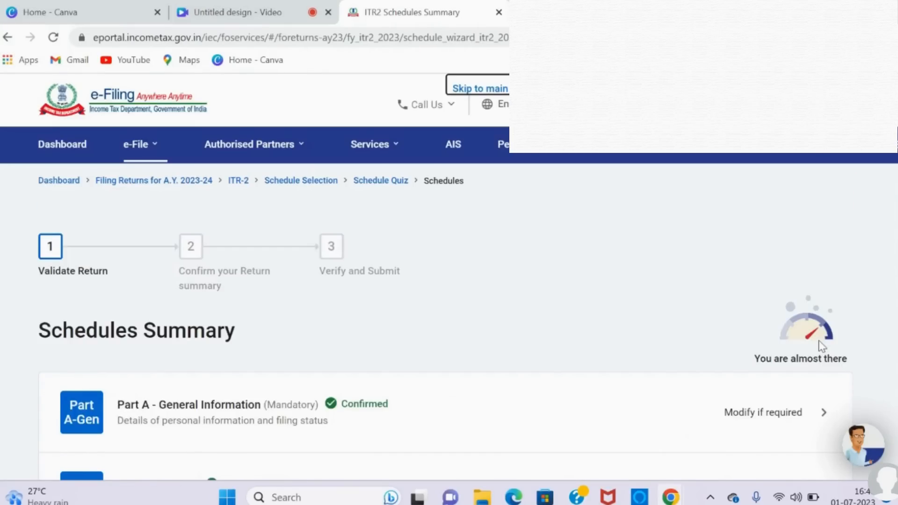
scroll(822, 346, down, 5)
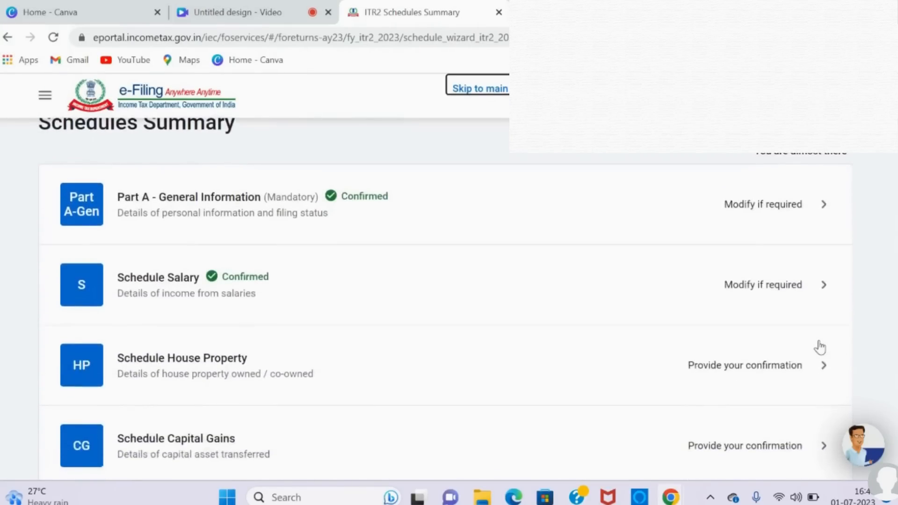
scroll(822, 346, down, 3)
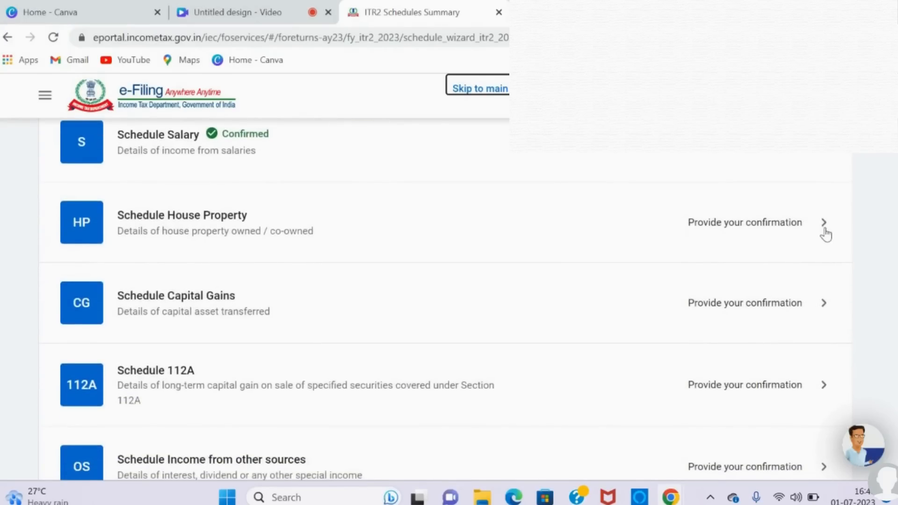
click(824, 233)
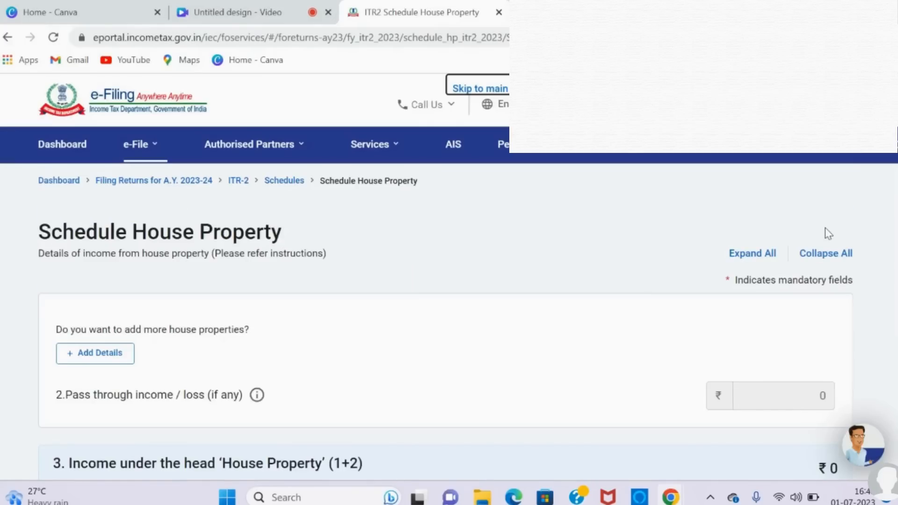
Step: Start a new house property entry and fill in the property's address and town/city
scroll(829, 234, down, 3)
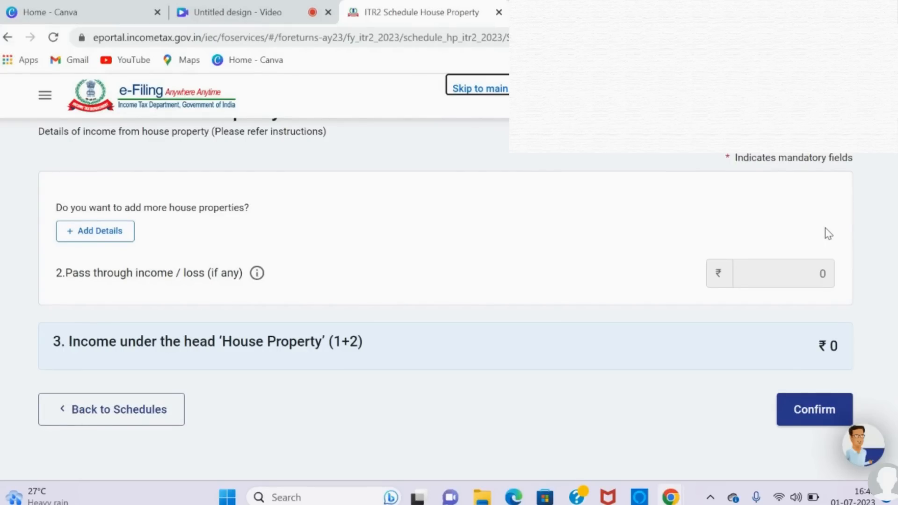
scroll(829, 234, up, 1)
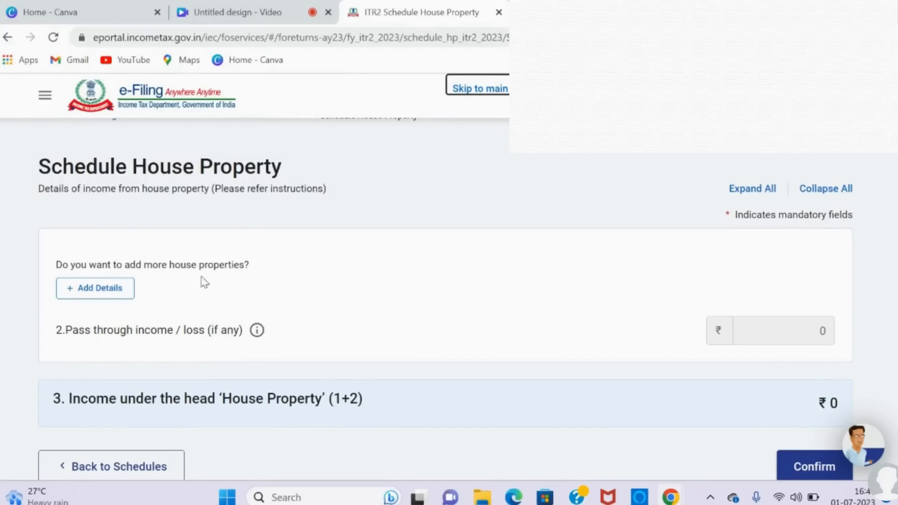
click(113, 295)
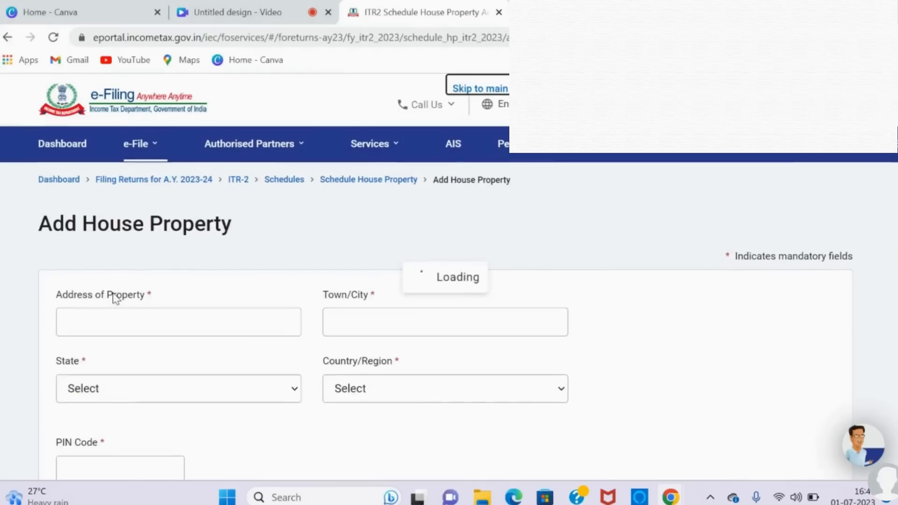
click(173, 318)
text(dd)
click(374, 310)
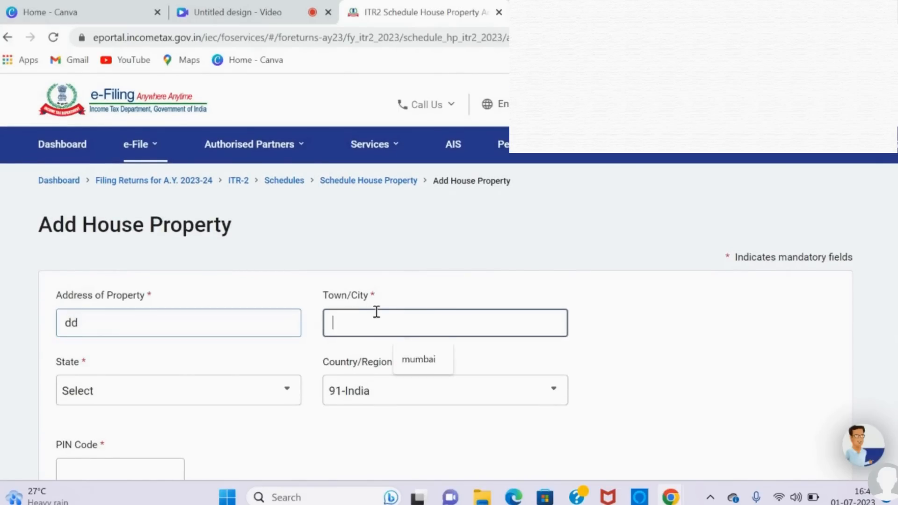
click(408, 360)
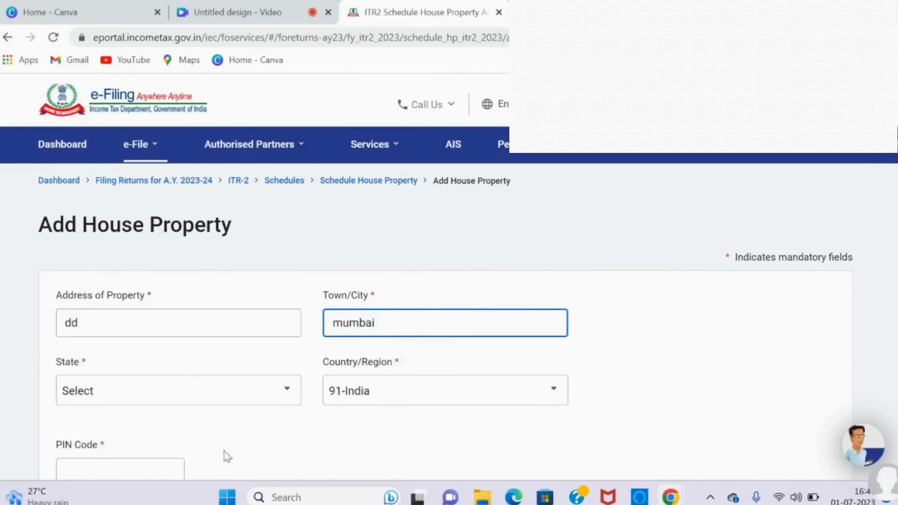
Step: Fill in the house property's postal PIN code and commit it so the state is populated
click(171, 469)
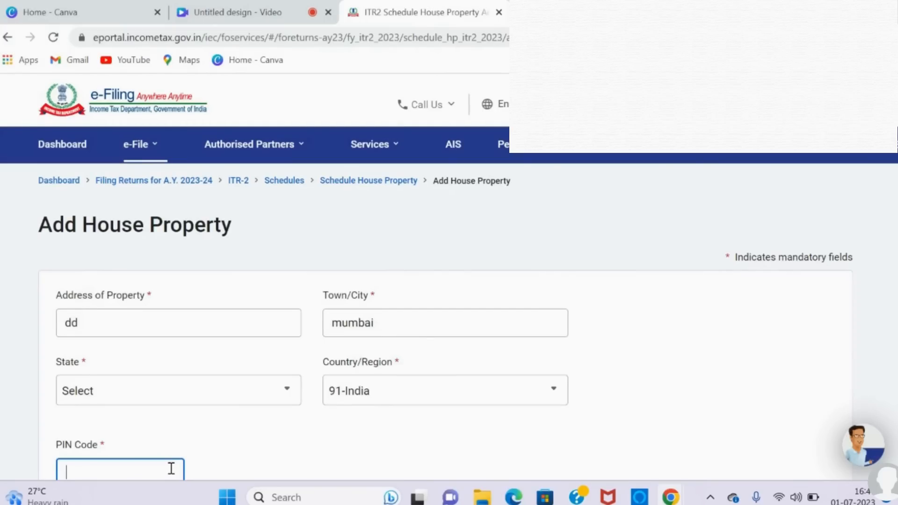
scroll(172, 469, down, 2)
scroll(445, 299, down, 1)
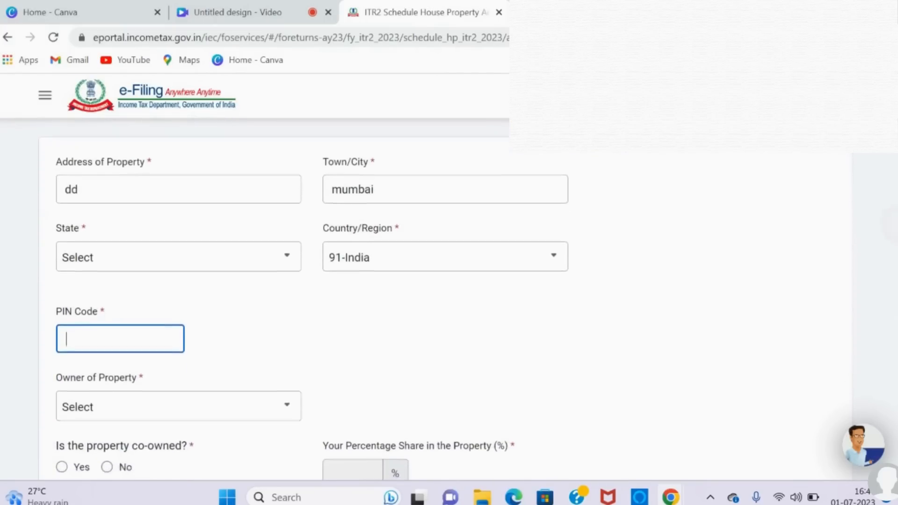
text(400001)
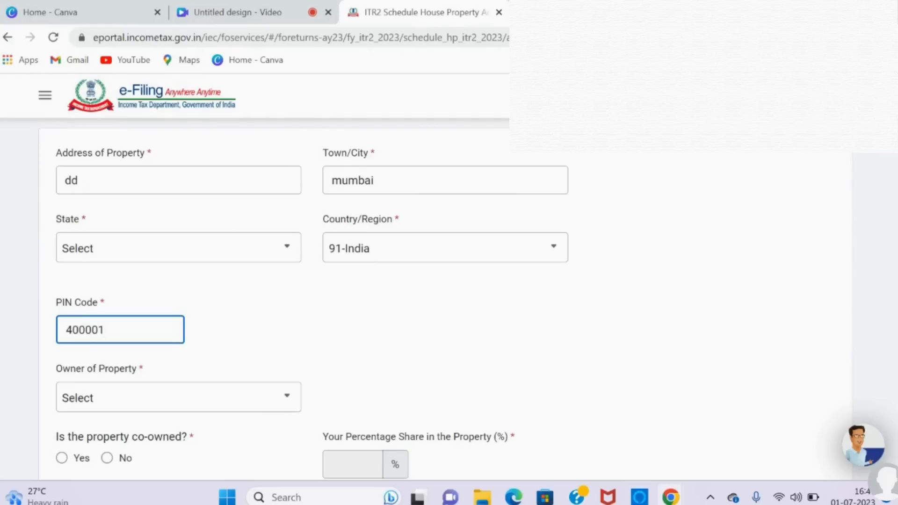
click(235, 321)
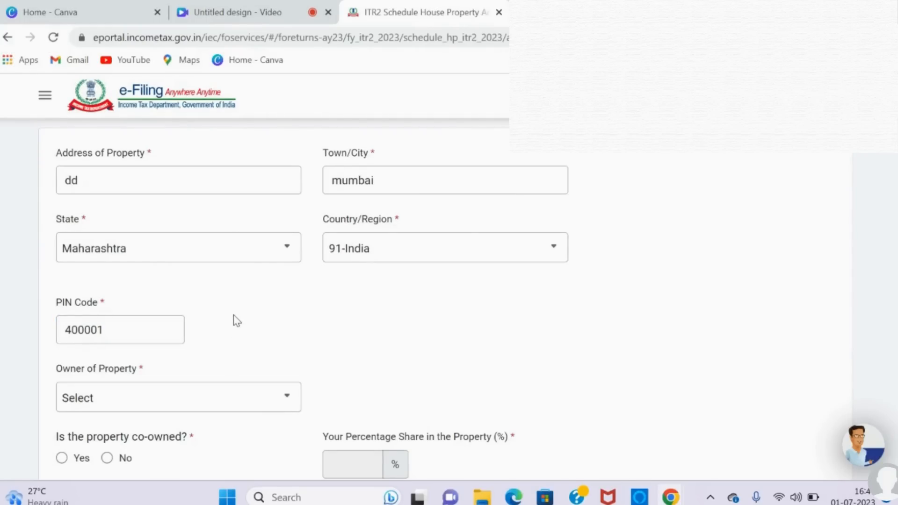
Step: Set the owner of the property to Self, mark it as not co-owned, and choose Self occupied as the type of house property
scroll(235, 320, down, 3)
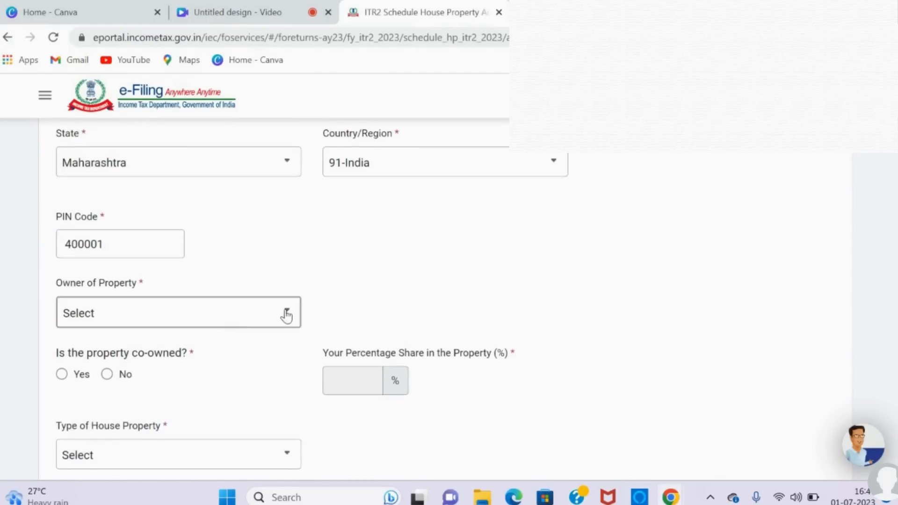
click(287, 317)
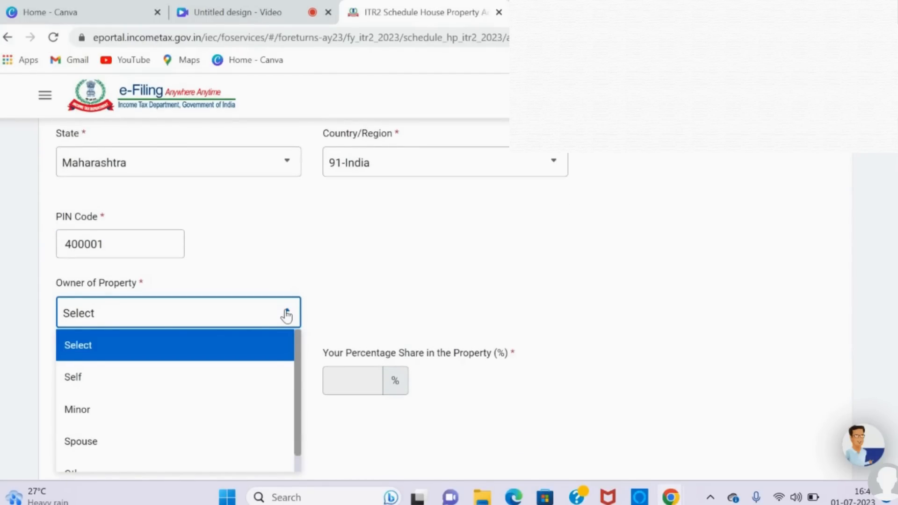
click(101, 387)
scroll(360, 258, down, 1)
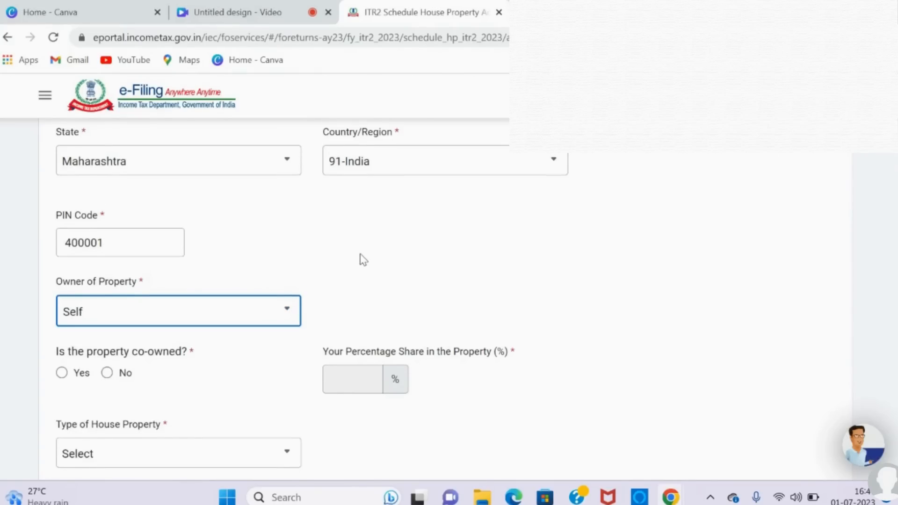
scroll(360, 257, down, 2)
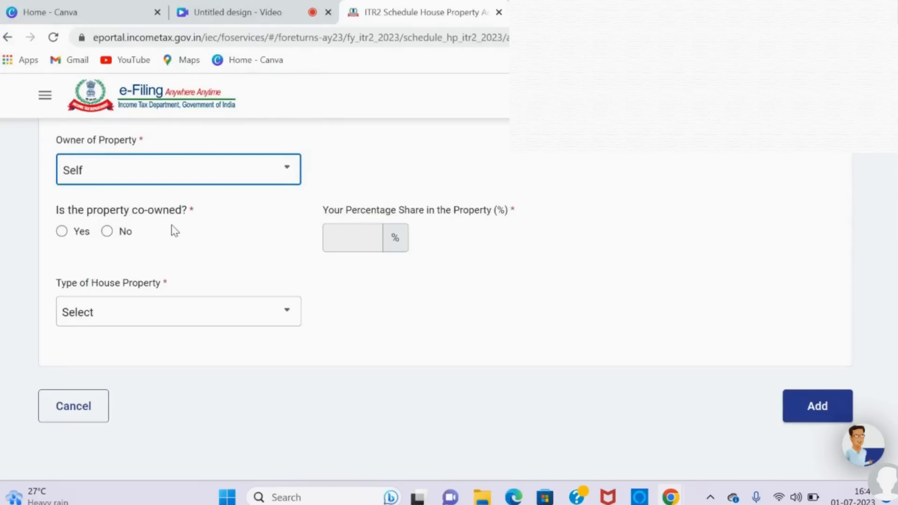
click(63, 232)
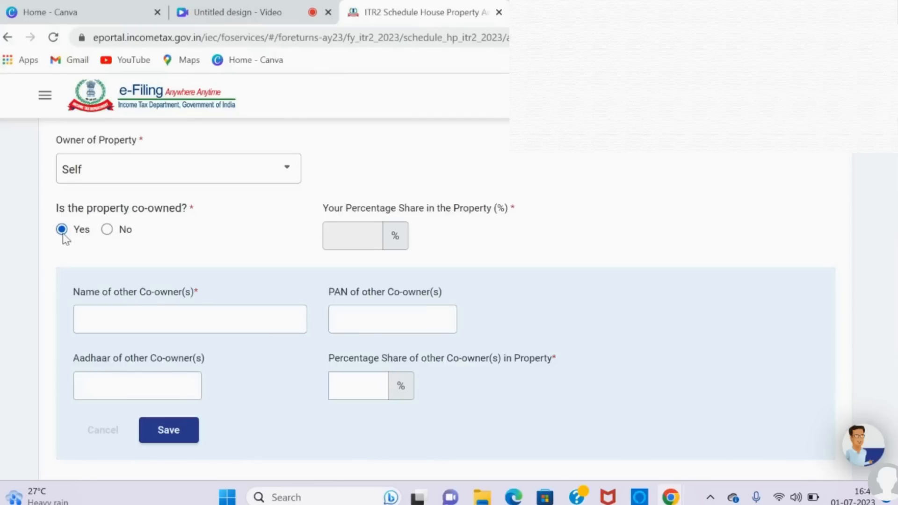
click(109, 234)
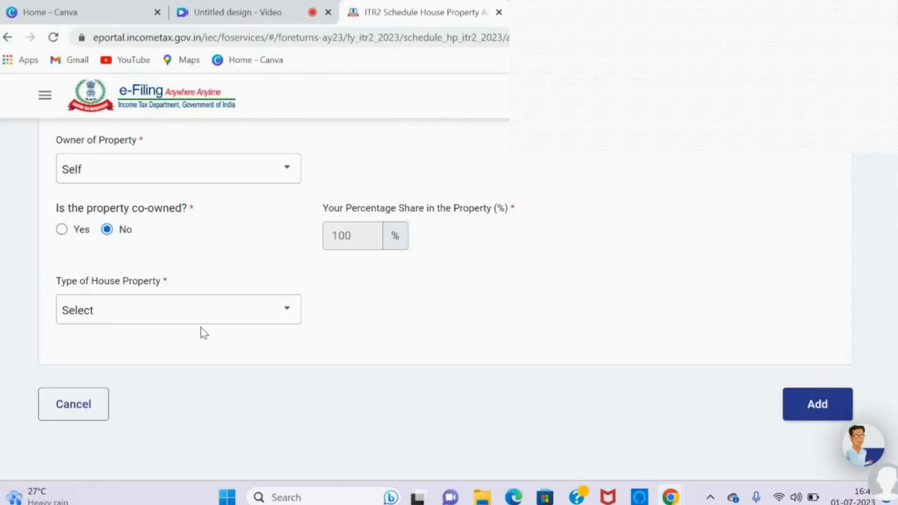
click(289, 322)
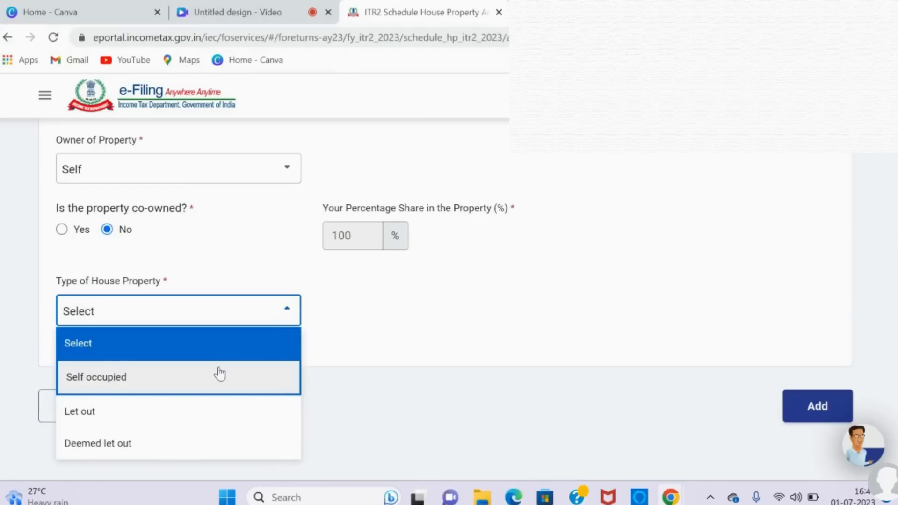
click(221, 373)
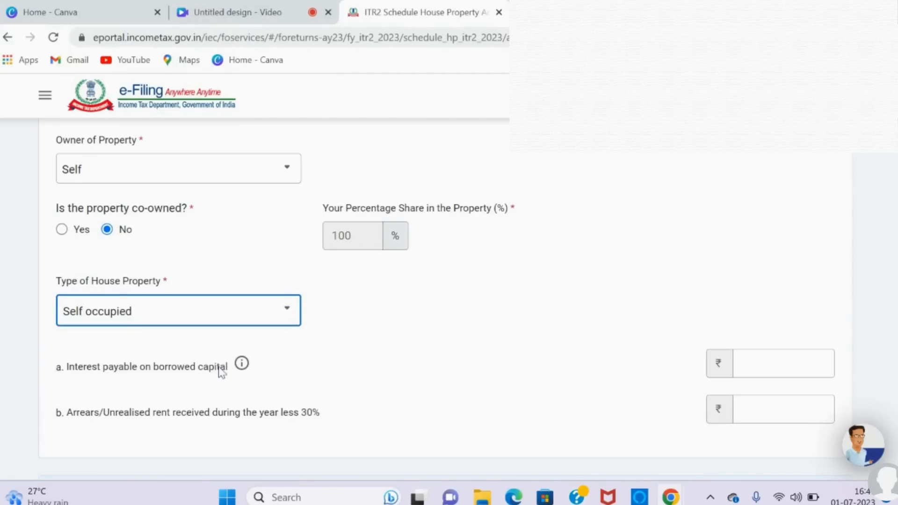
Step: Enter 150000 as interest payable on borrowed capital and 0 as arrears/unrealised rent, and add the self-occupied property to the schedule
scroll(220, 372, down, 3)
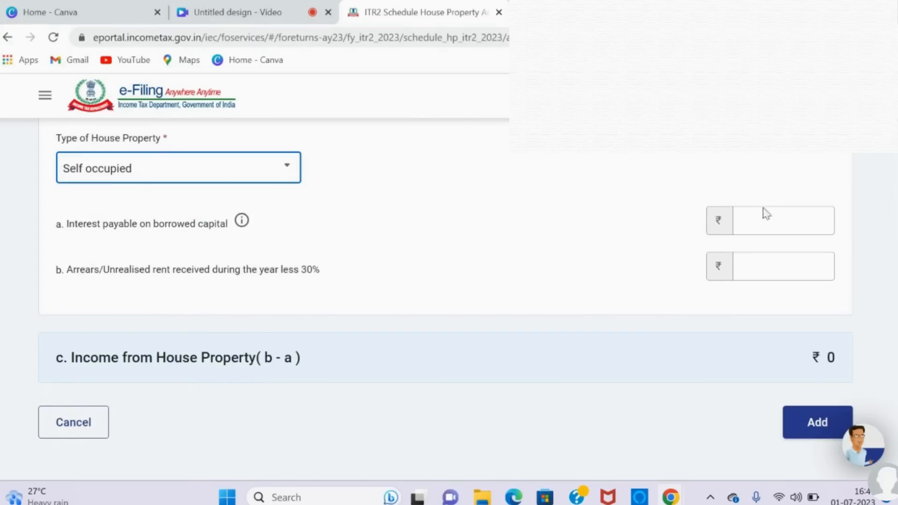
click(767, 220)
text(150000)
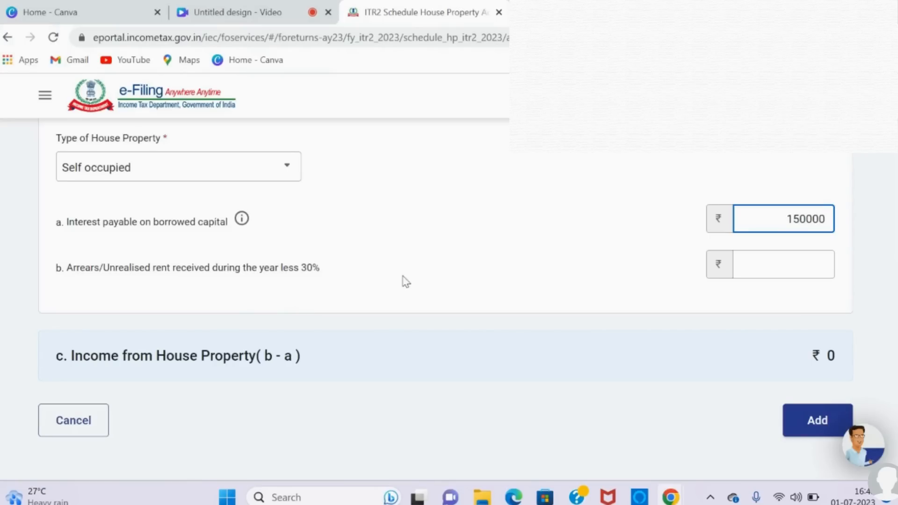
click(763, 258)
text(0)
click(801, 418)
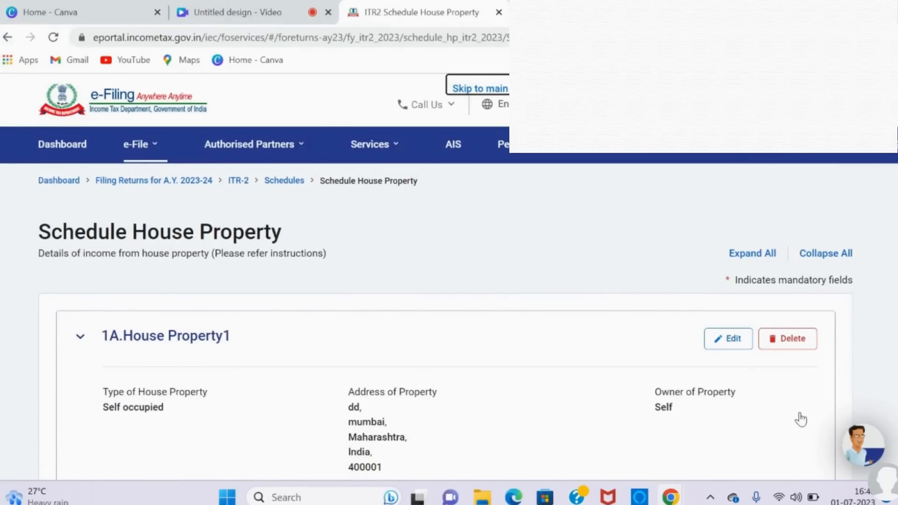
Step: Start another house property entry and fill in its address and town/city
scroll(801, 420, down, 5)
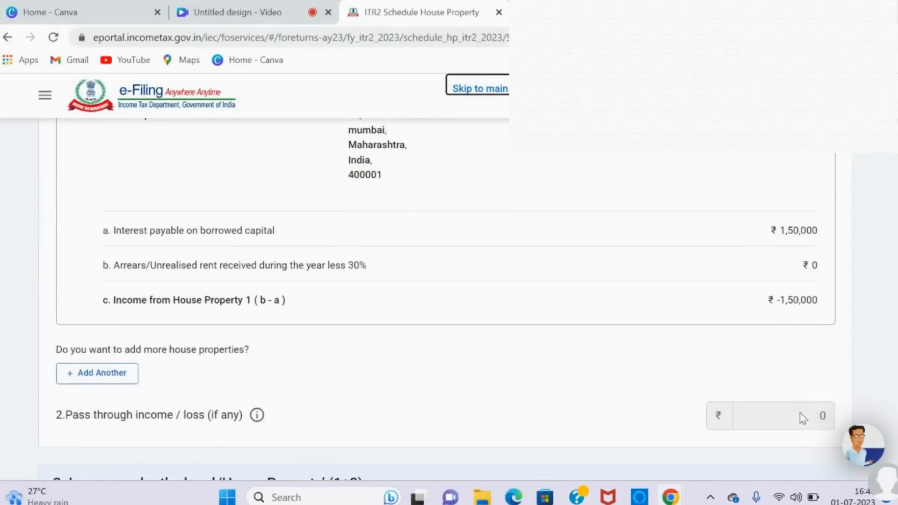
scroll(803, 418, down, 2)
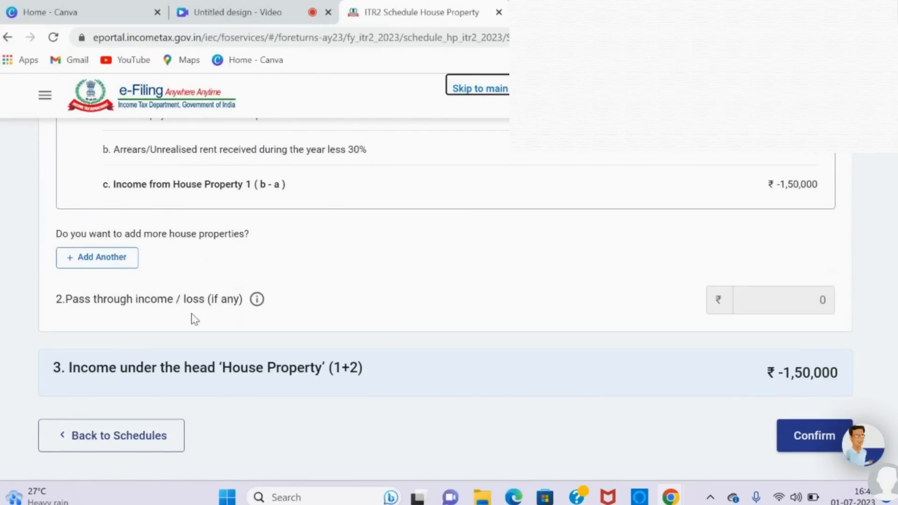
click(100, 258)
click(167, 322)
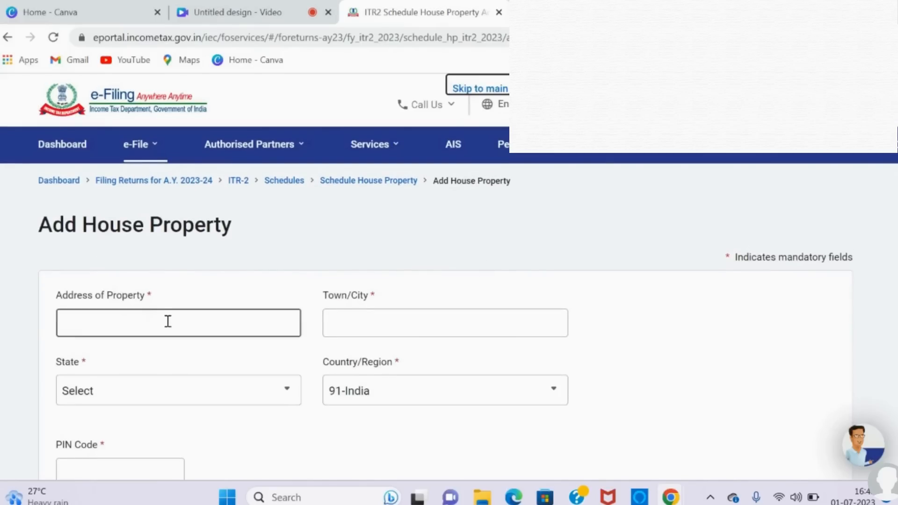
text(dd)
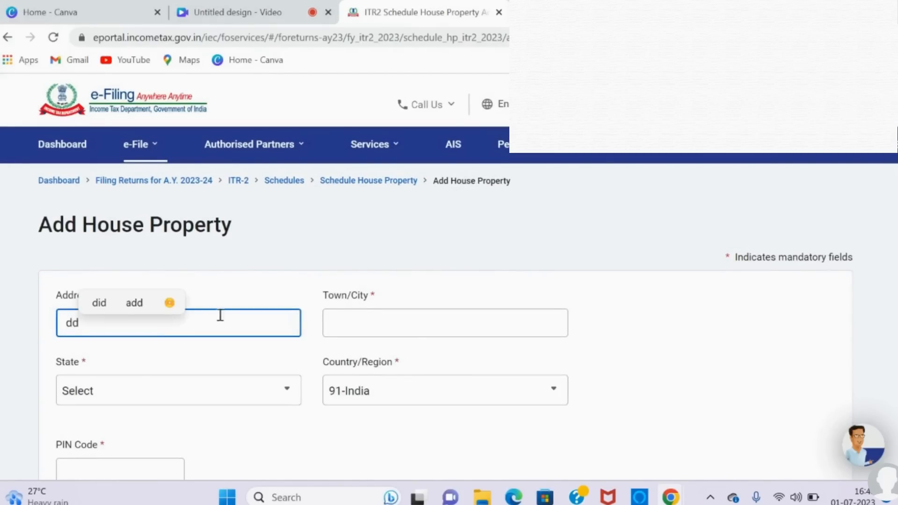
click(365, 330)
click(425, 359)
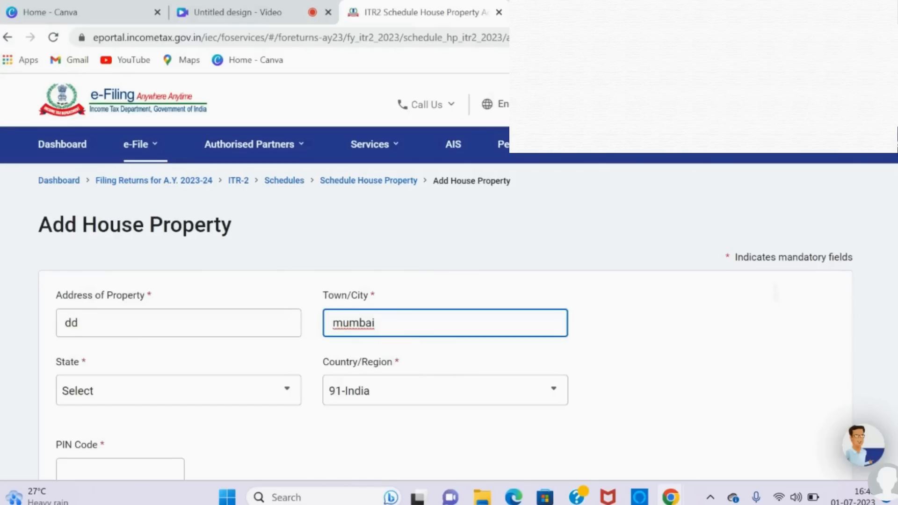
Step: Fill in the second property's postal PIN code and commit it so the state is populated
scroll(280, 299, down, 5)
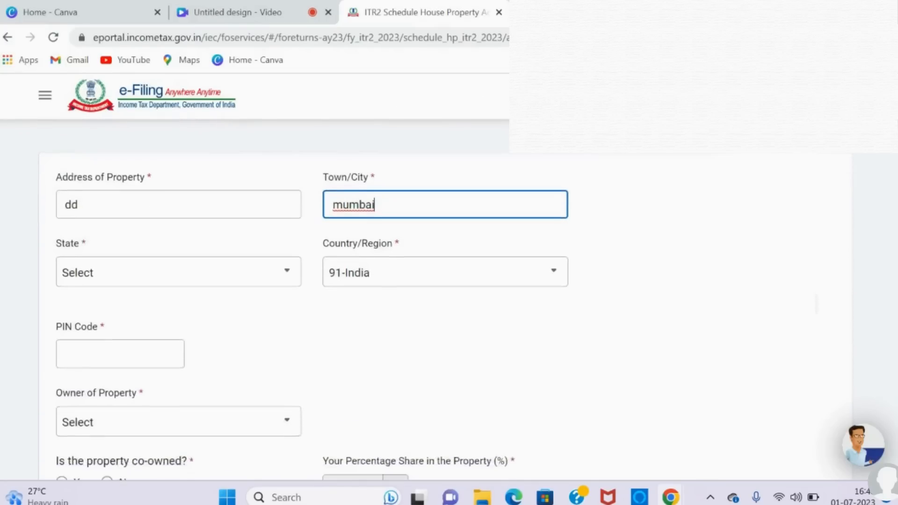
click(112, 218)
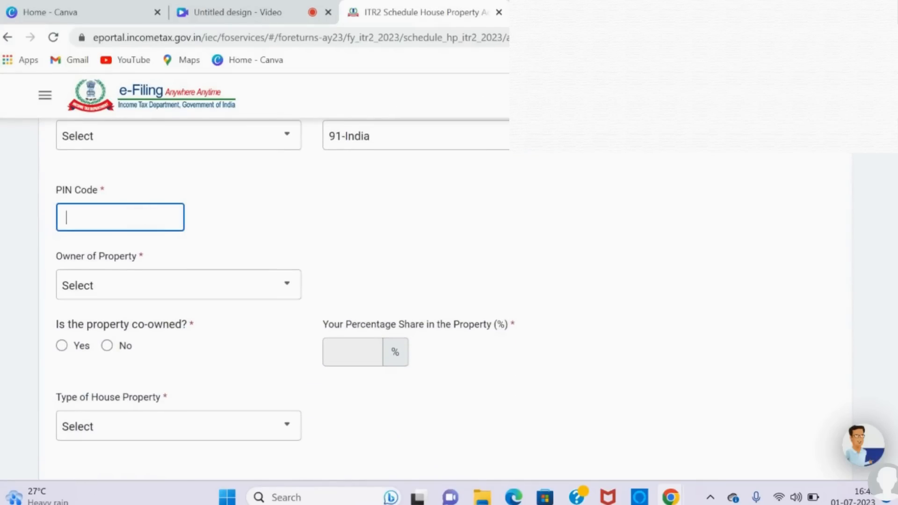
text(400001)
click(557, 266)
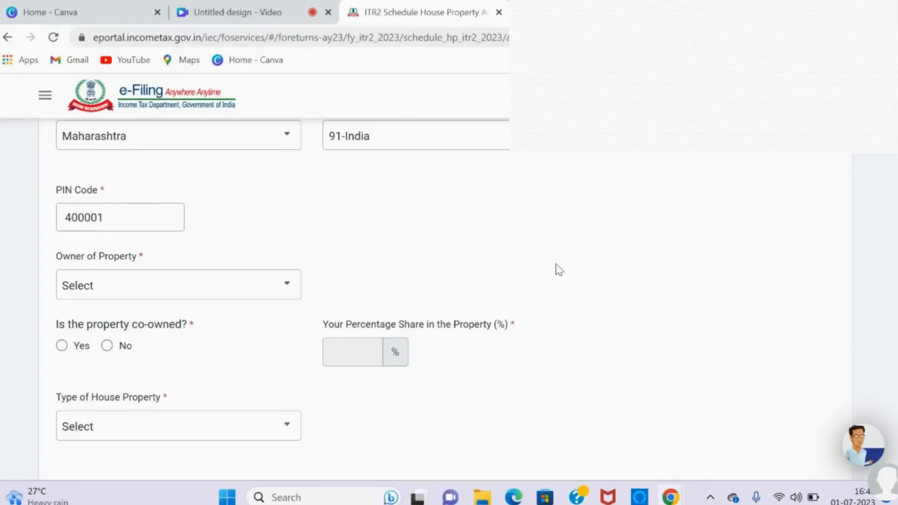
Step: Set the second property's owner to Self, mark it as not co-owned, and choose Let out as its type
click(227, 293)
click(175, 351)
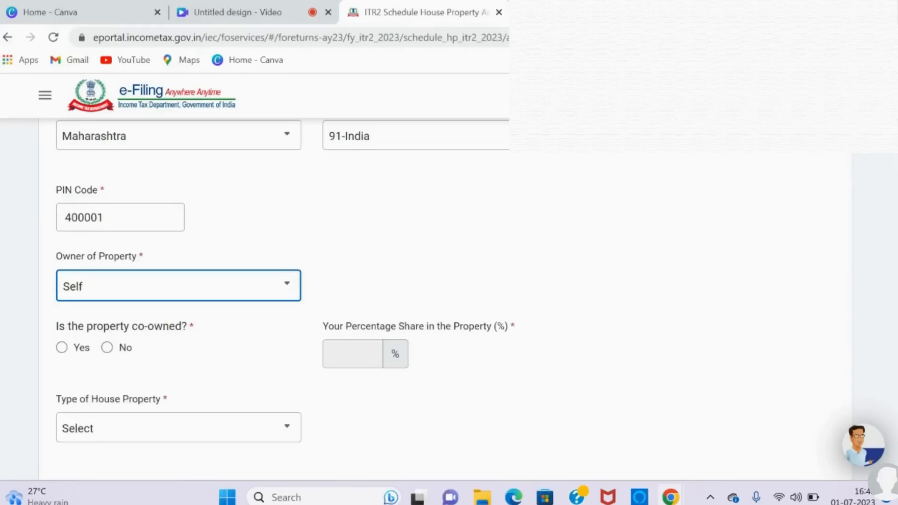
scroll(449, 281, down, 2)
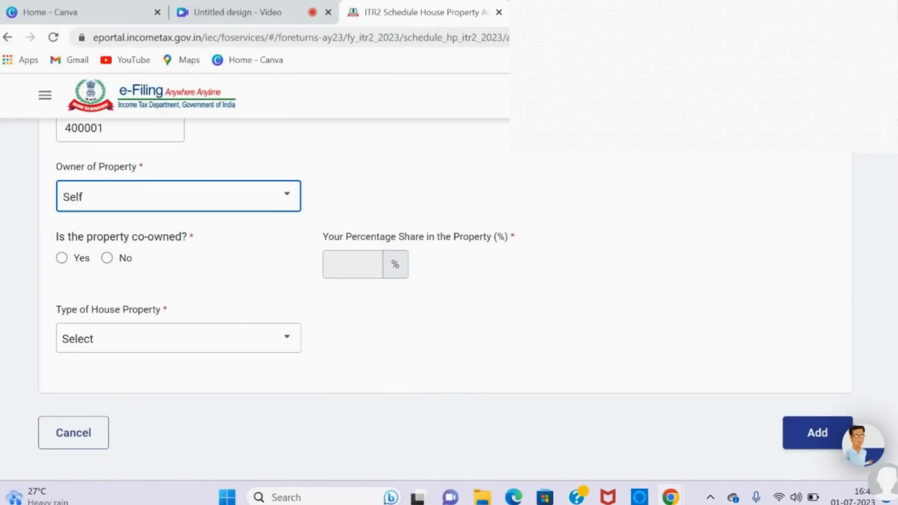
click(107, 258)
scroll(449, 281, down, 3)
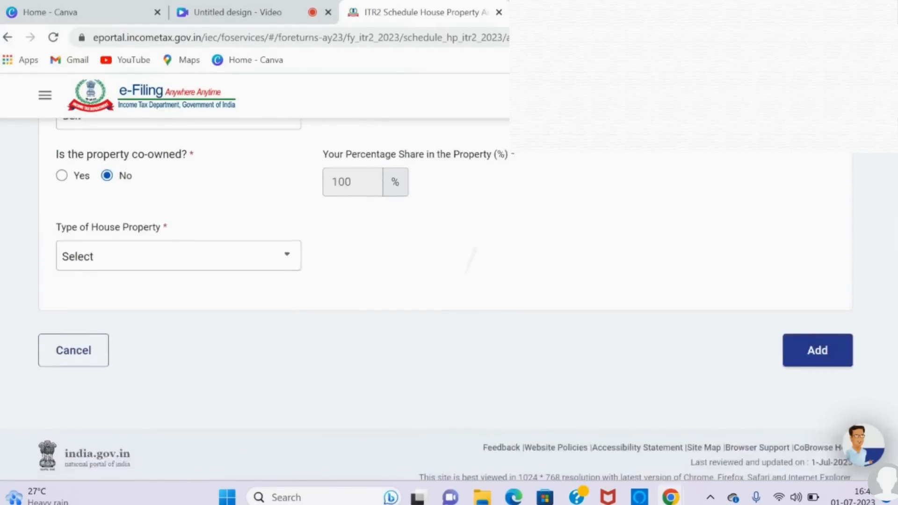
click(286, 225)
click(189, 321)
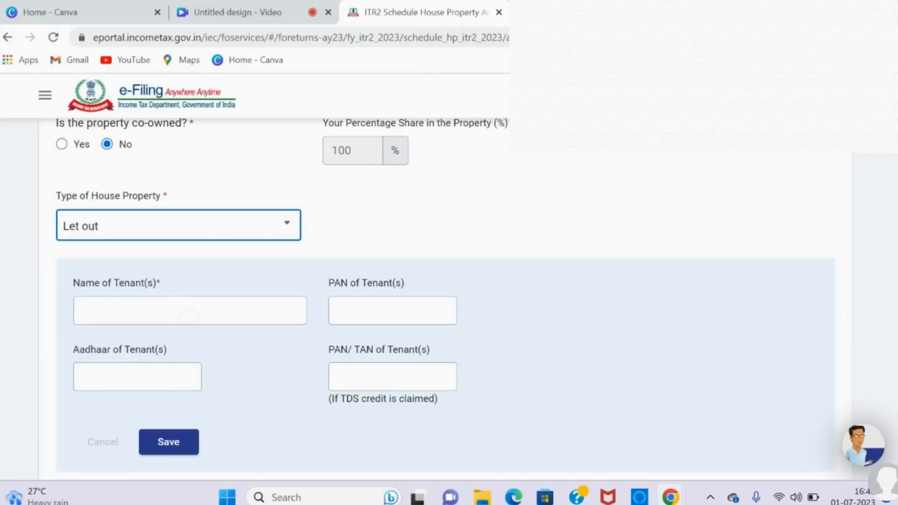
Step: Fill in the tenant's name for the let-out property and save the tenant entry
scroll(449, 295, down, 3)
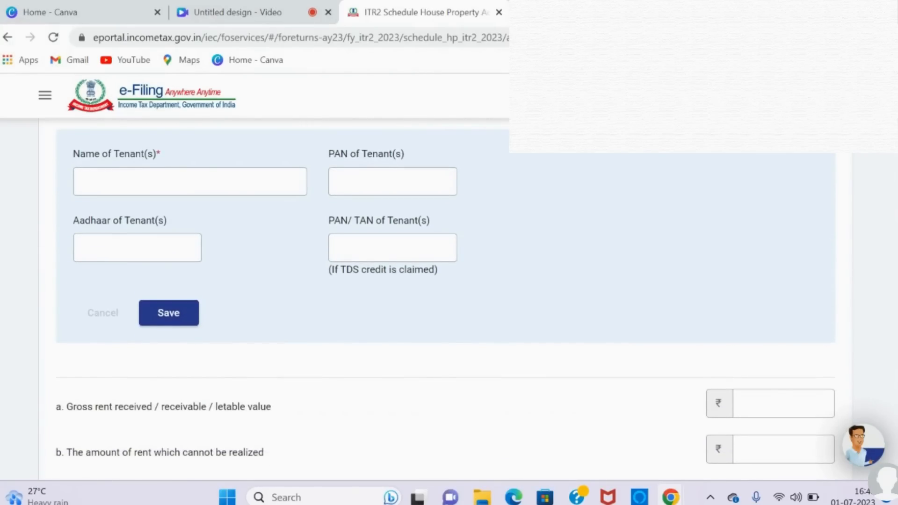
click(190, 182)
text(fff)
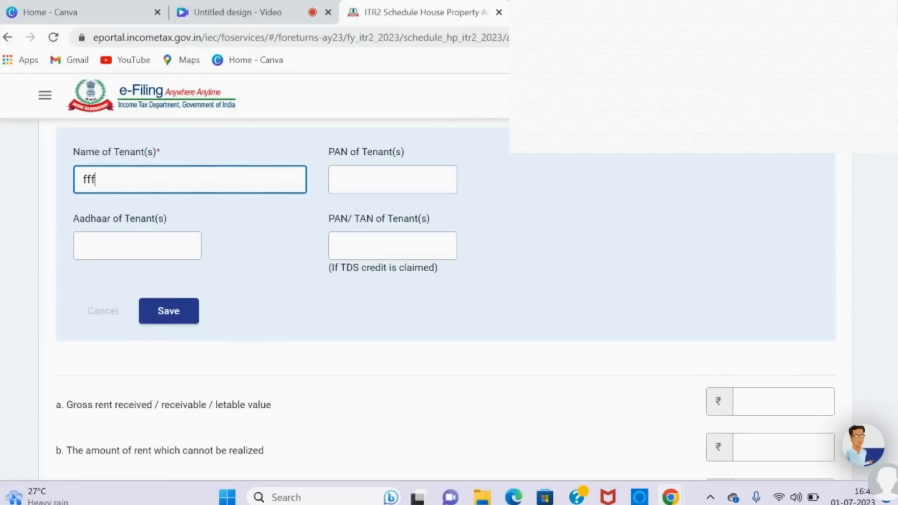
scroll(446, 299, down, 1)
click(168, 279)
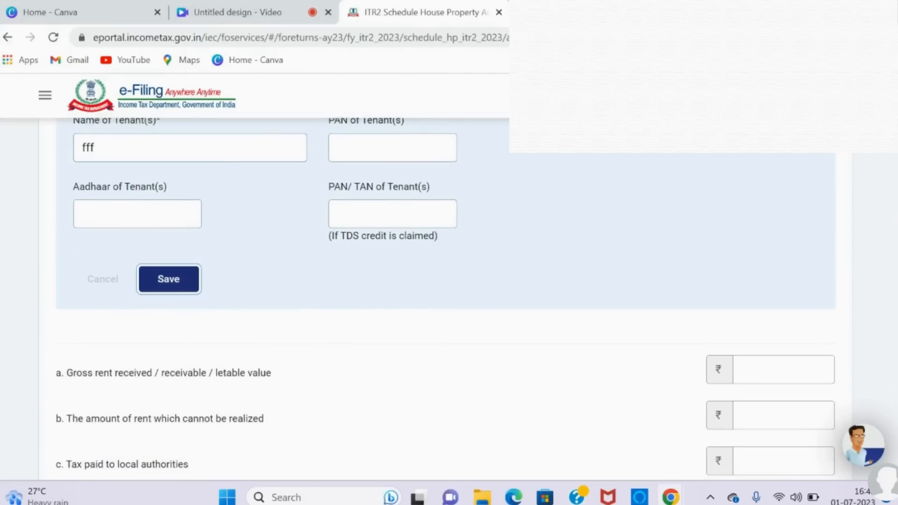
Step: Enter 350000 as the gross rent received / receivable / letable value of the let-out property
scroll(447, 299, down, 3)
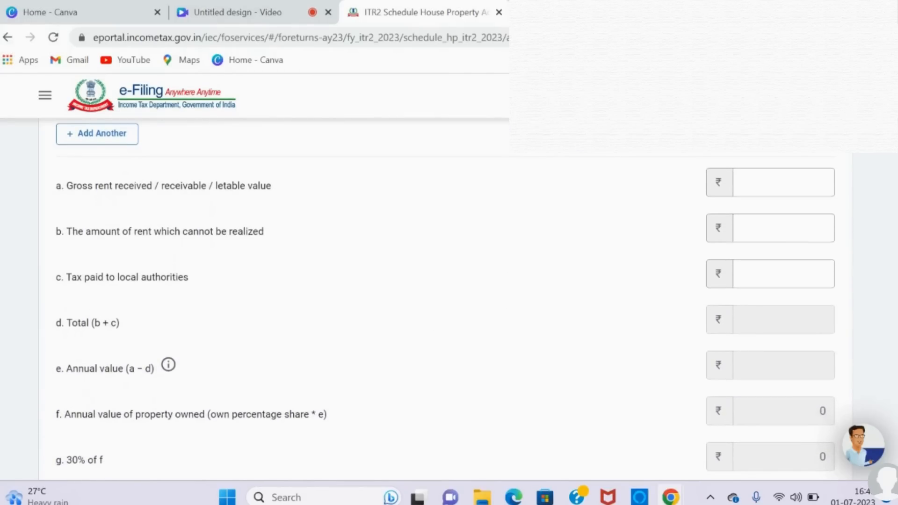
scroll(447, 300, up, 3)
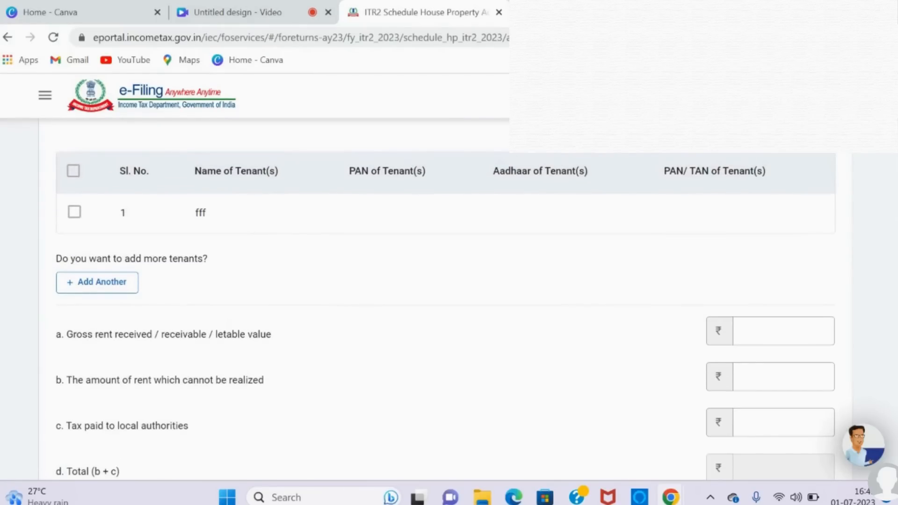
scroll(446, 299, down, 3)
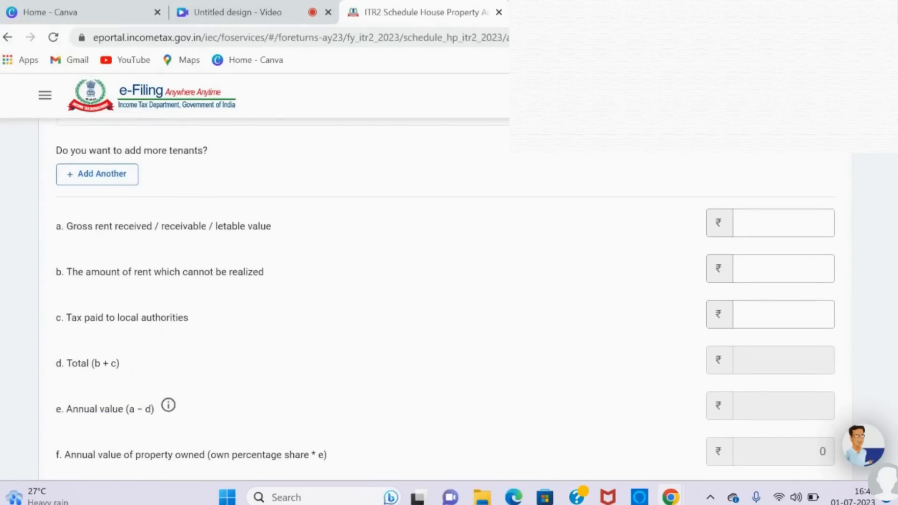
scroll(446, 299, down, 1)
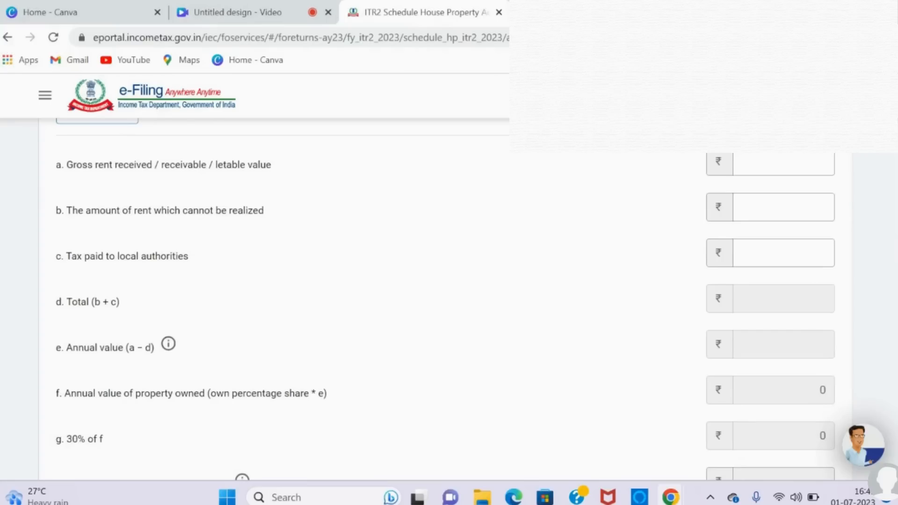
click(765, 164)
text(350000)
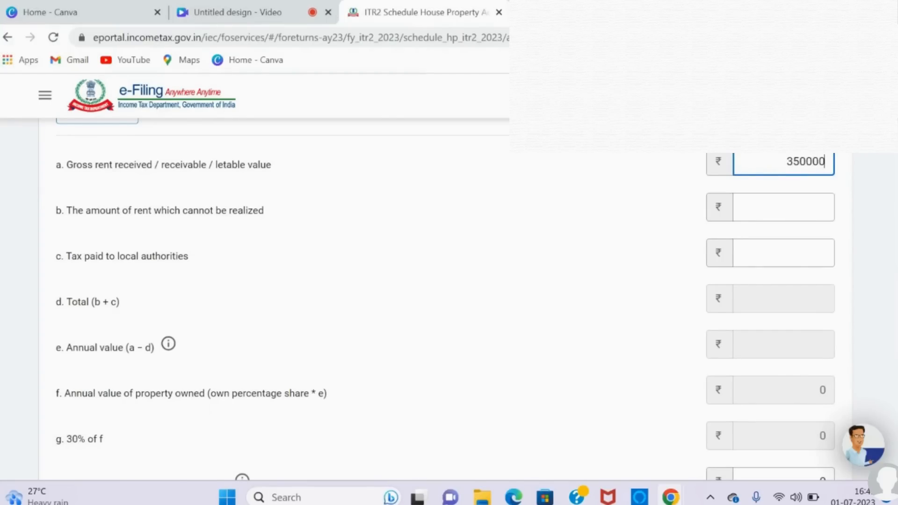
Step: Set the tax paid to local authorities to 0 for the let-out property
scroll(444, 300, down, 1)
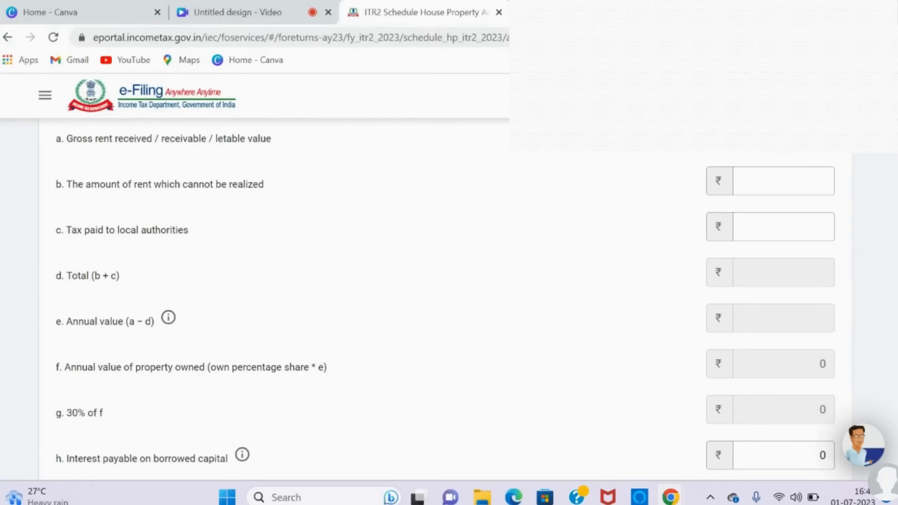
scroll(445, 300, down, 1)
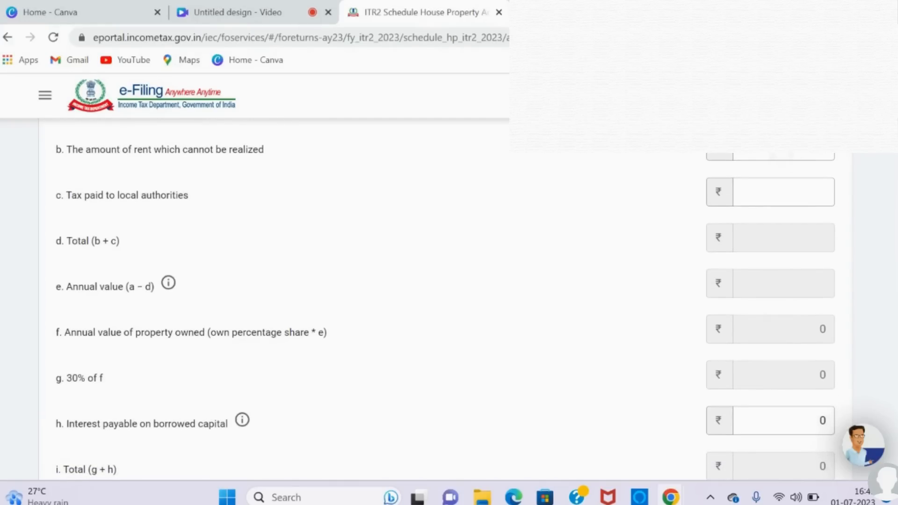
click(782, 153)
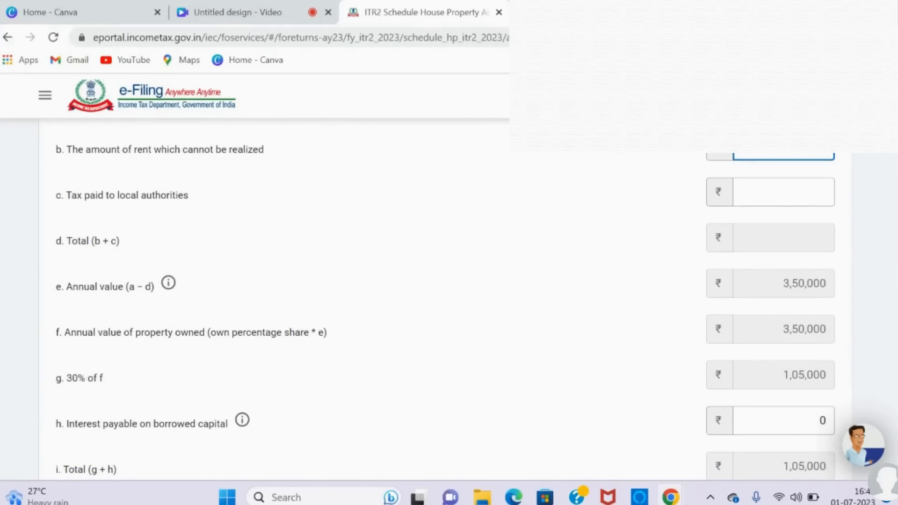
key(Tab)
text(0)
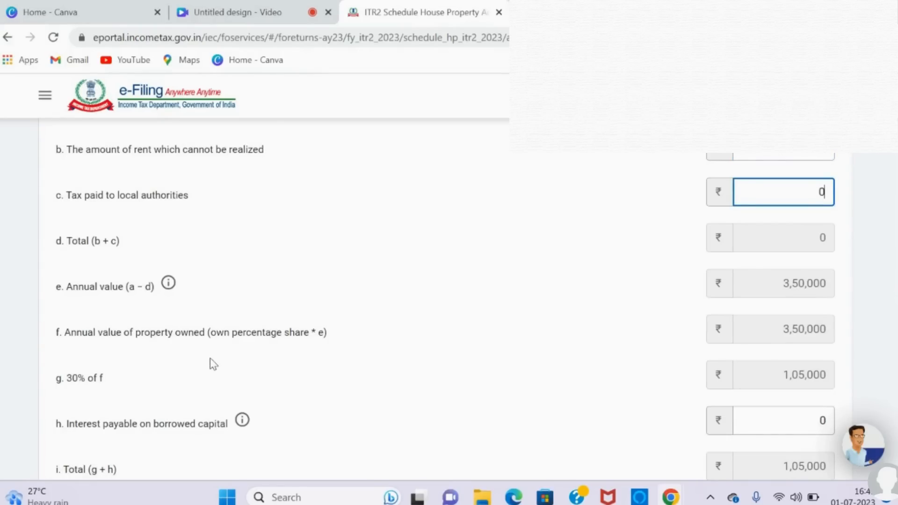
Step: Set the interest payable on borrowed capital to 50000 for the let-out property
scroll(209, 358, down, 3)
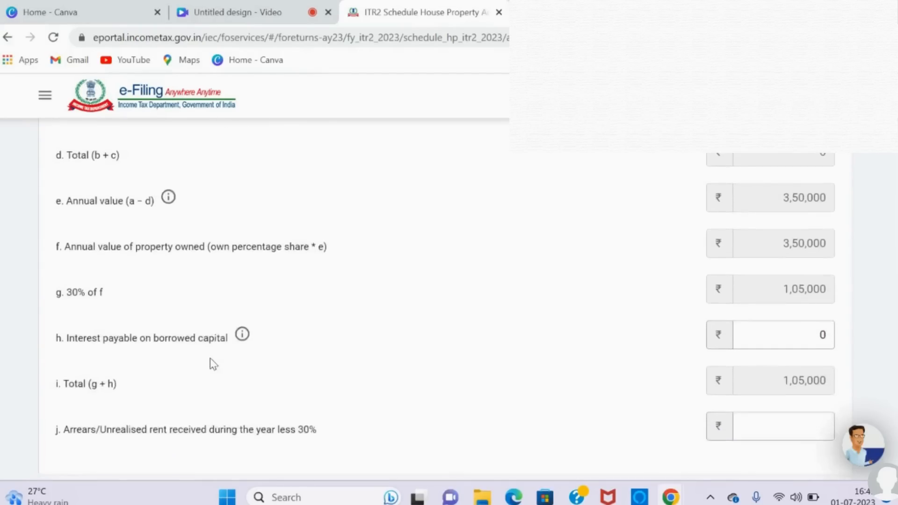
scroll(210, 357, down, 1)
scroll(209, 357, down, 1)
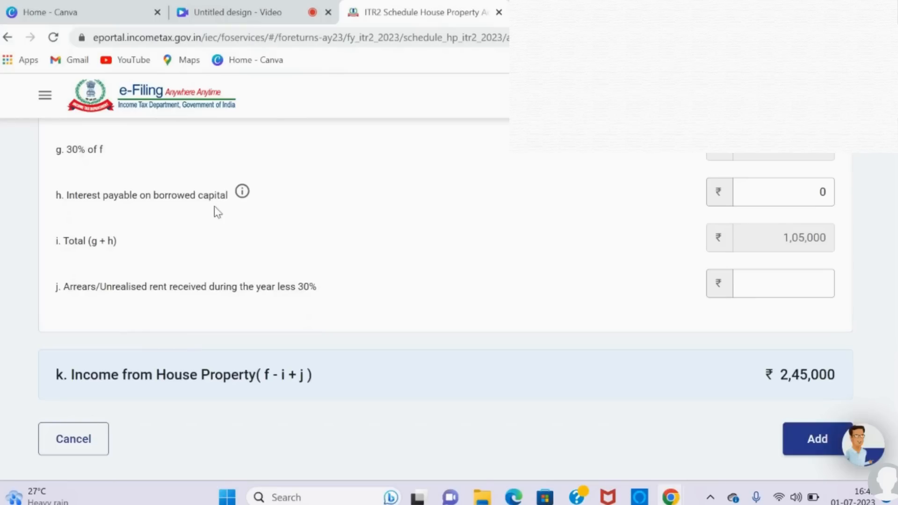
click(778, 190)
key(BackSpace)
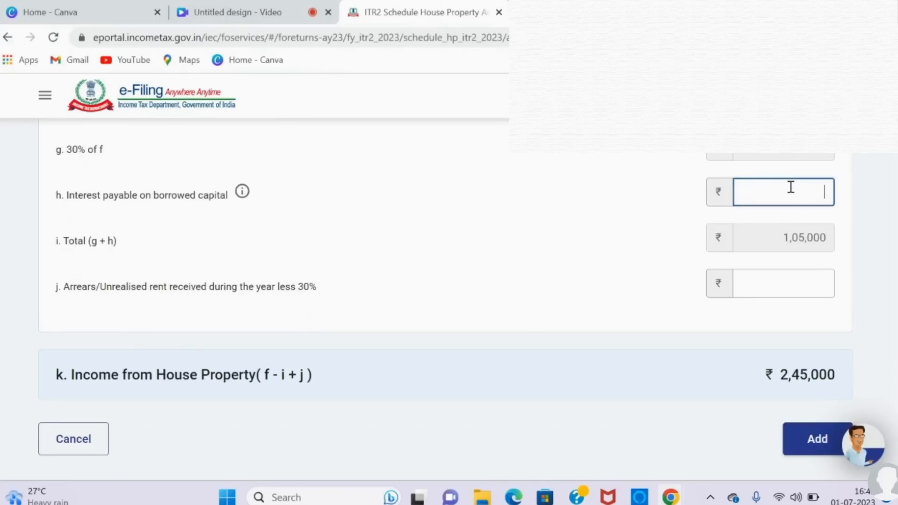
text(50000)
click(647, 247)
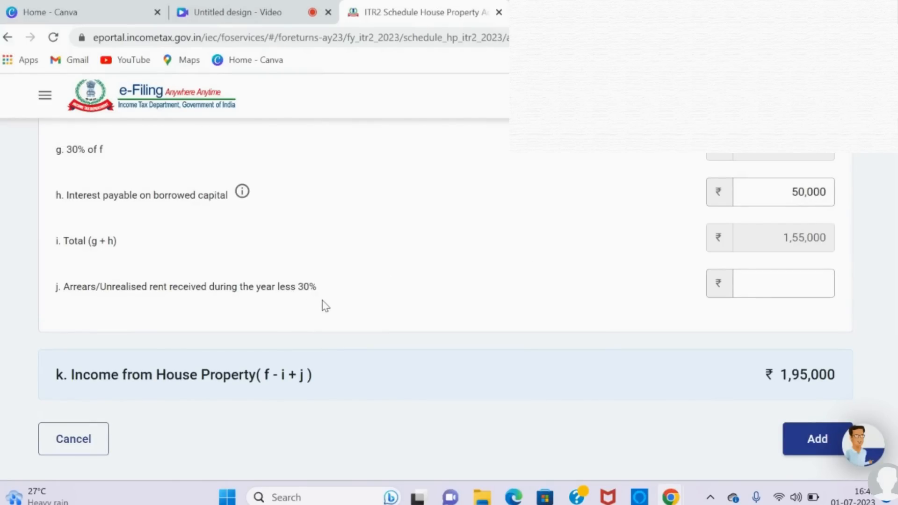
Step: Set the let-out property's arrears/unrealised rent received to 0 and add the property to the schedule
click(749, 279)
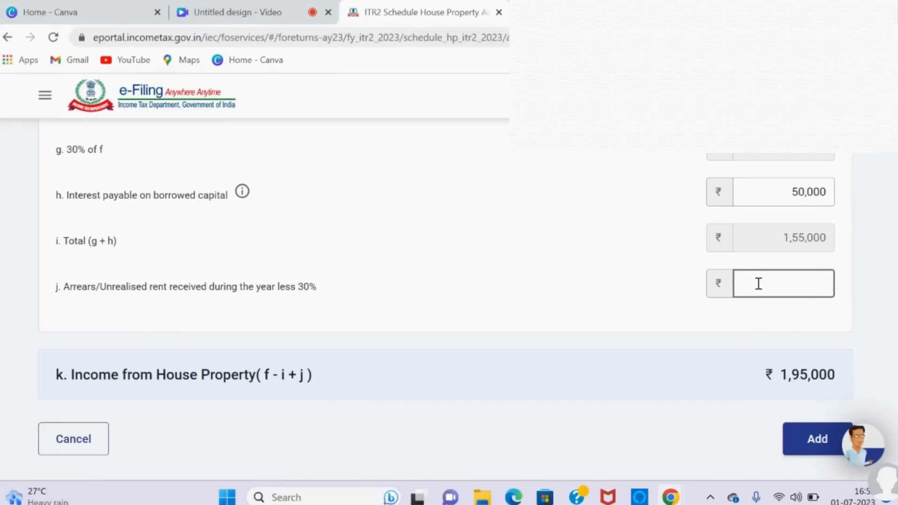
text(0)
click(809, 438)
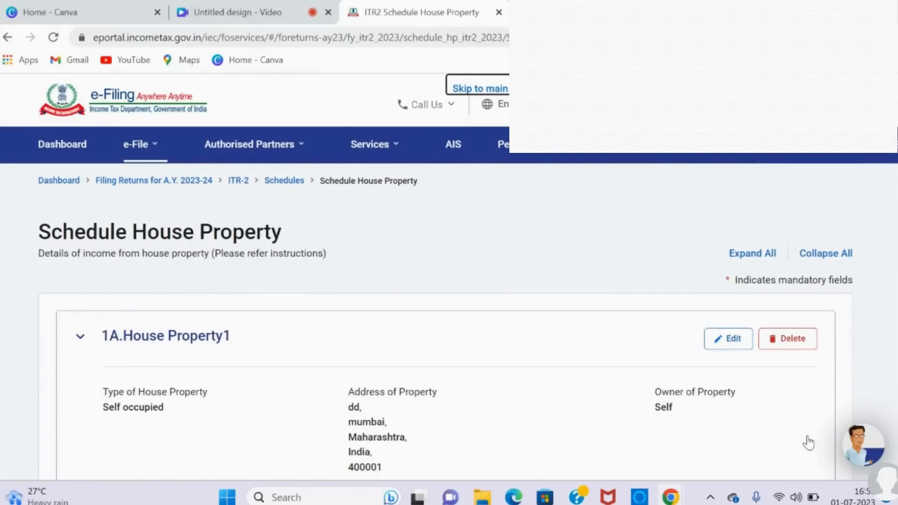
Step: Review the income of both properties and confirm Schedule House Property
scroll(808, 442, down, 5)
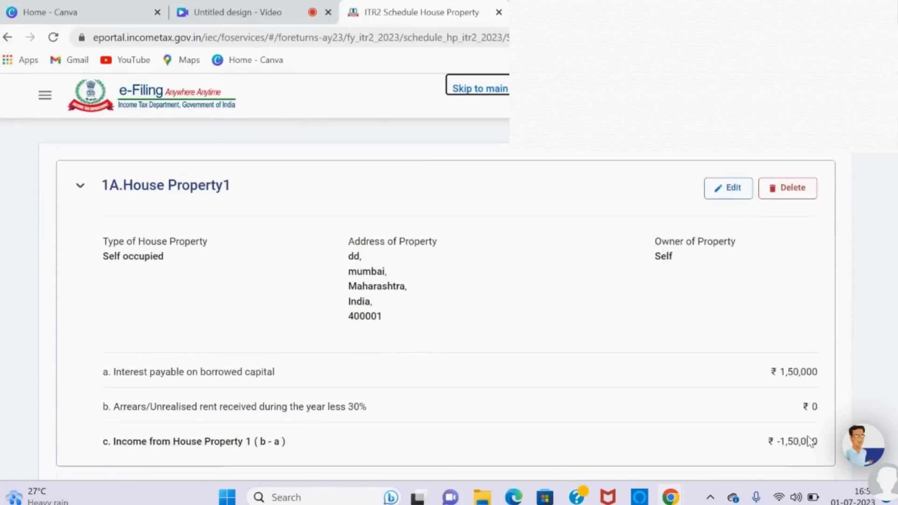
scroll(808, 442, down, 1)
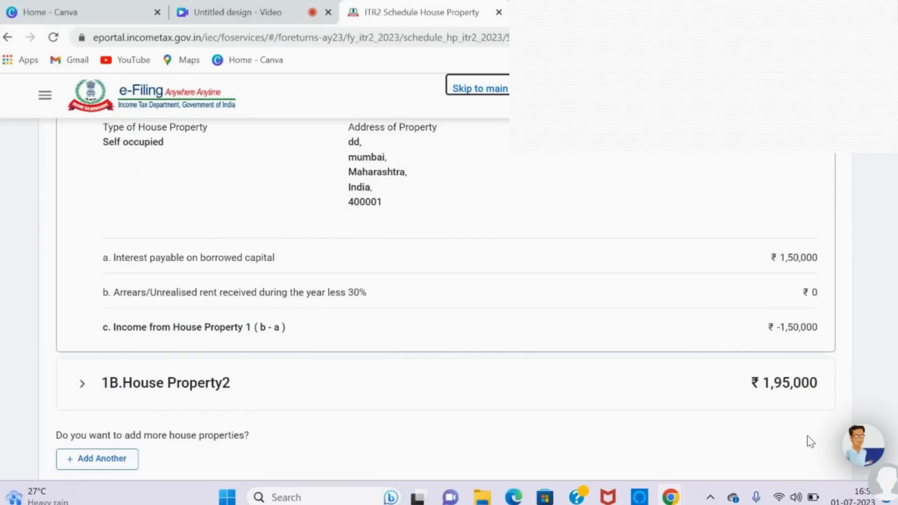
scroll(810, 441, down, 3)
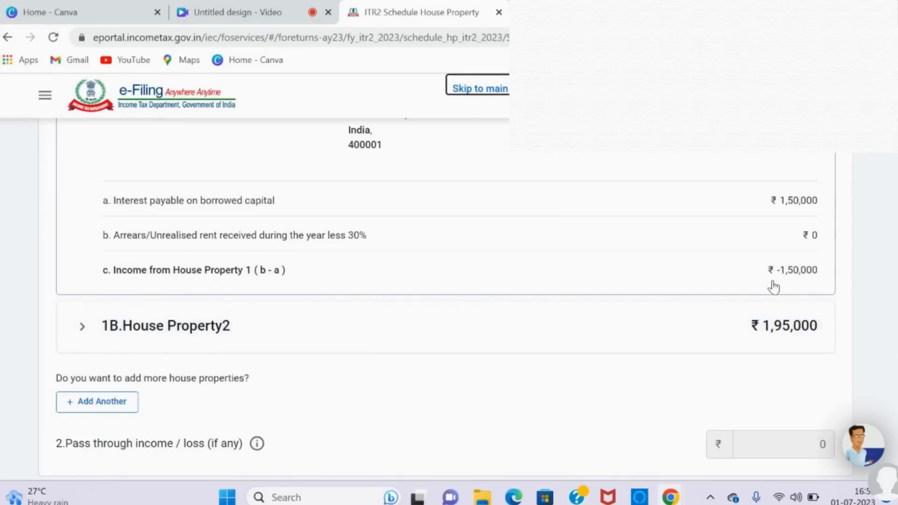
scroll(709, 241, up, 7)
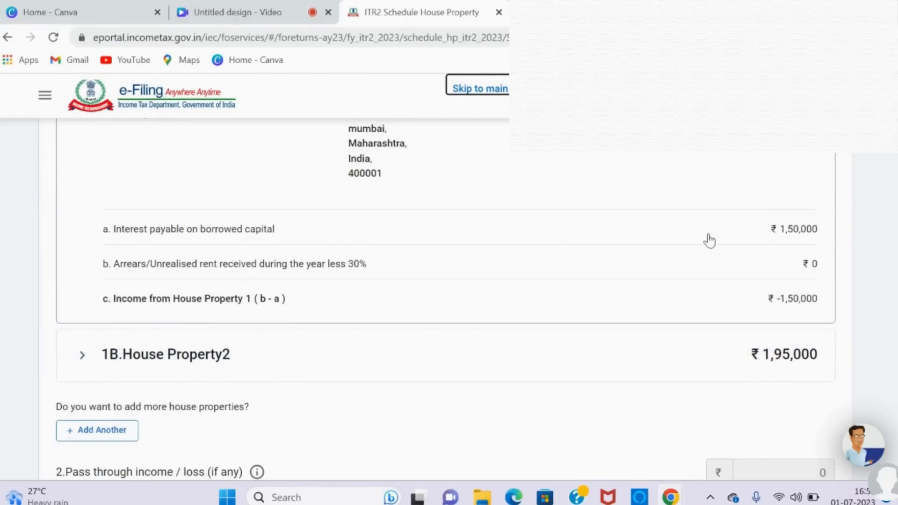
scroll(711, 239, down, 15)
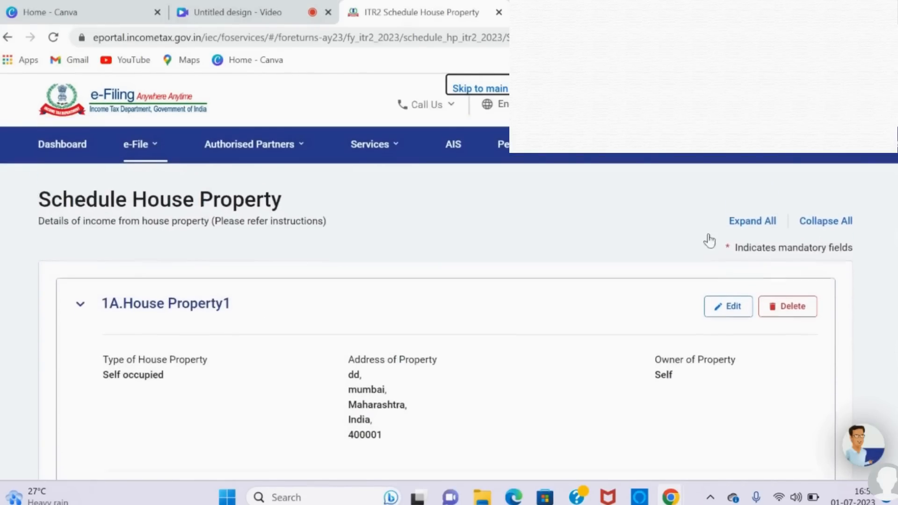
scroll(710, 240, down, 1)
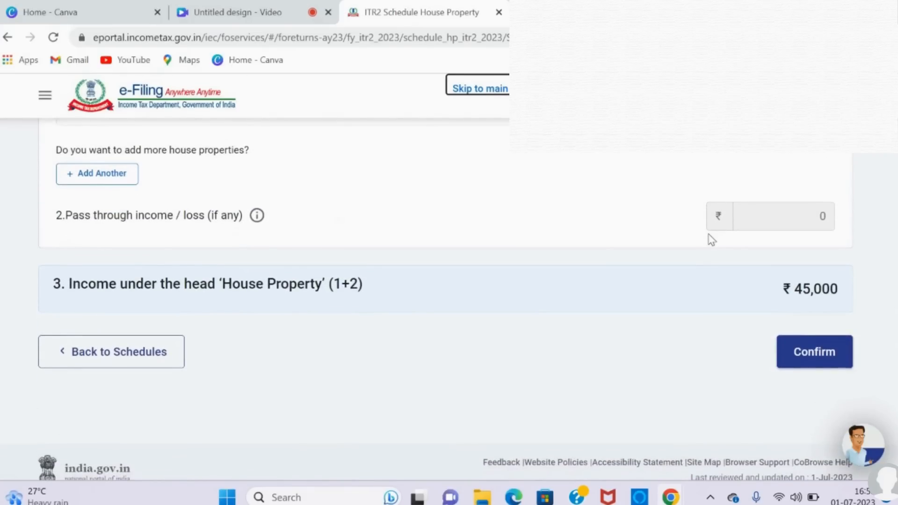
scroll(711, 240, down, 1)
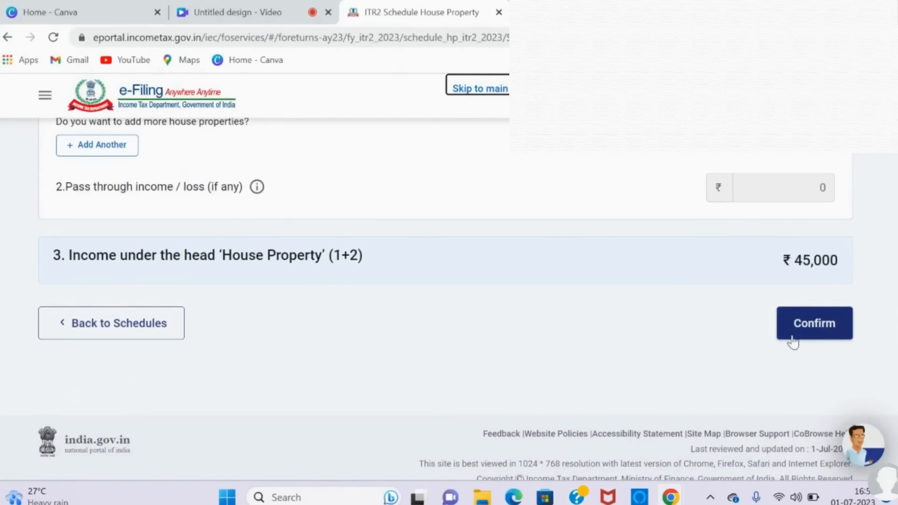
click(811, 329)
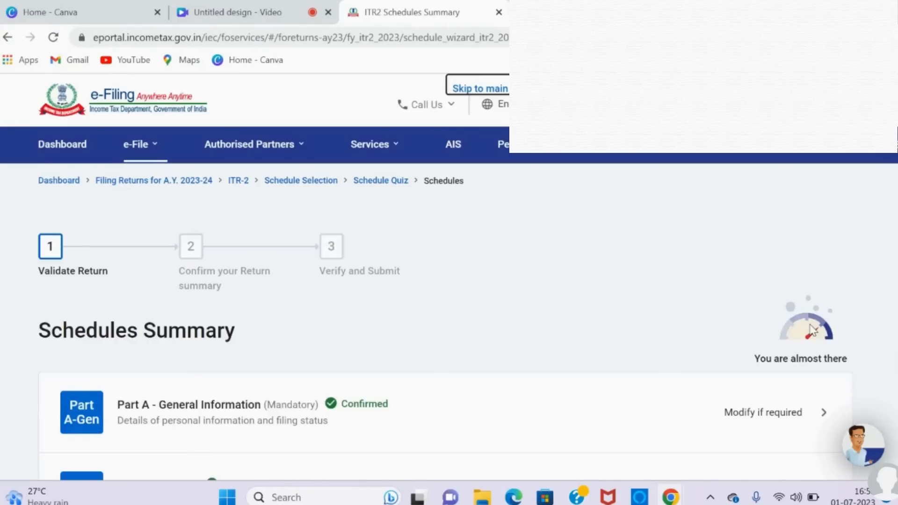
Step: Open Schedule Income from other sources from the schedules summary
scroll(812, 330, down, 6)
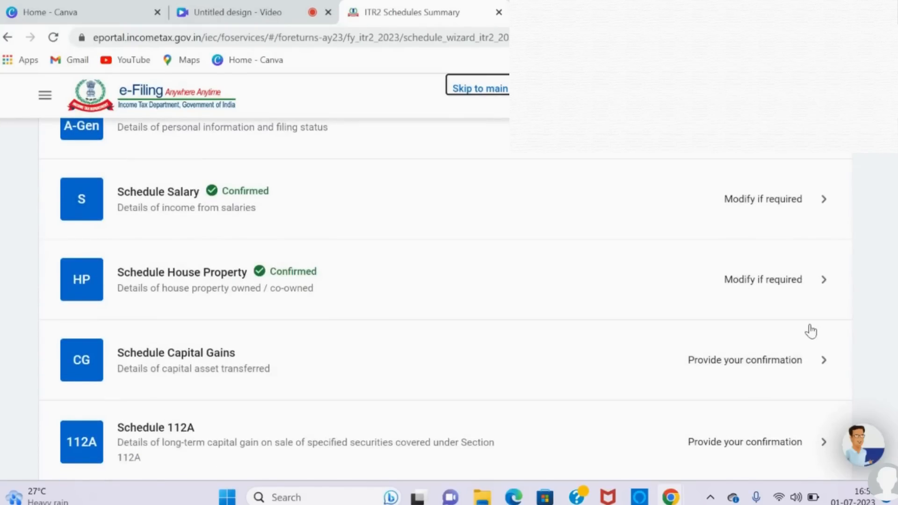
scroll(811, 331, down, 2)
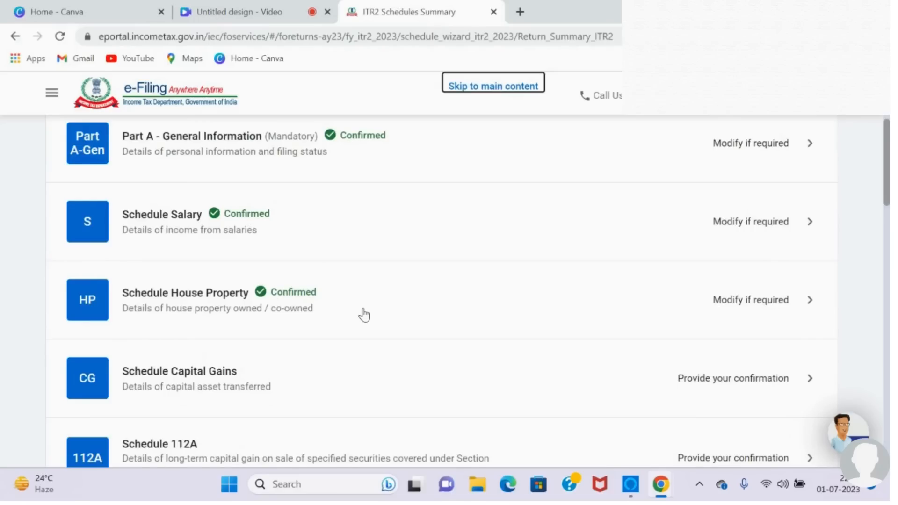
scroll(363, 315, down, 4)
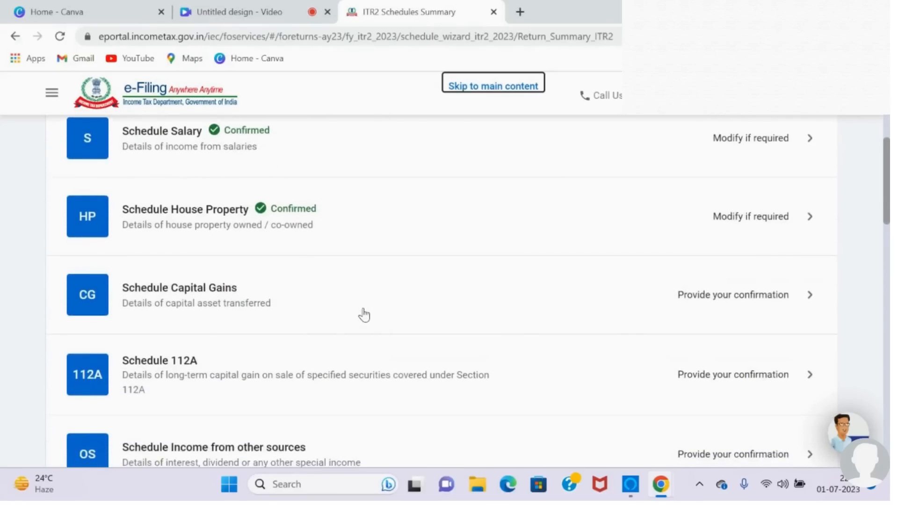
scroll(364, 313, down, 2)
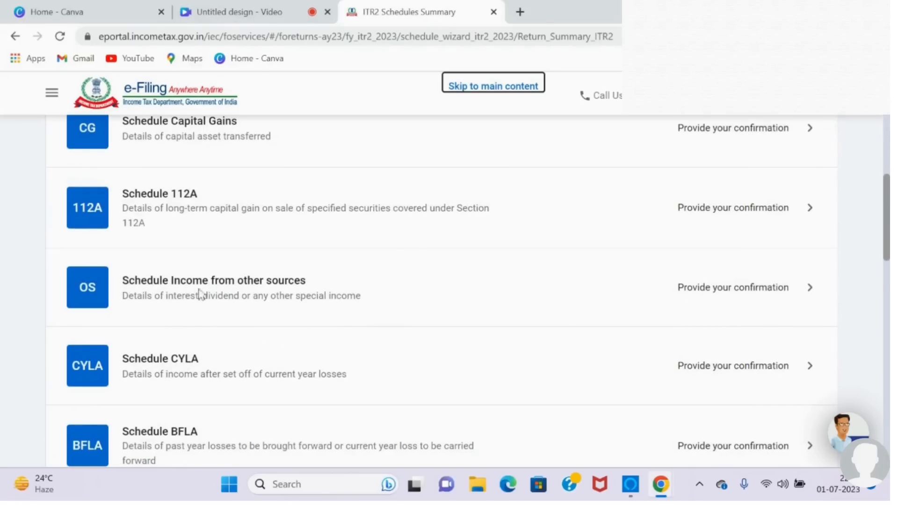
click(680, 294)
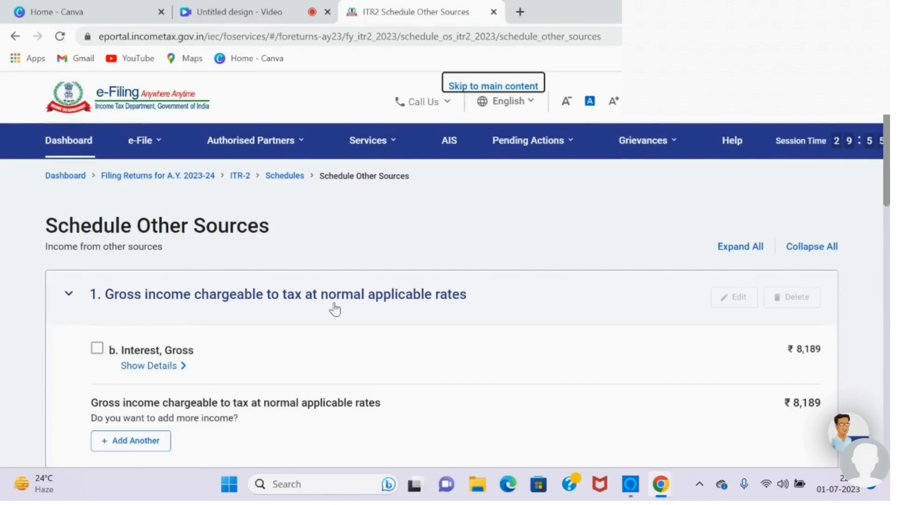
Step: Select the Interest, Gross entry under income taxed at normal rates and expand its details to review the breakdown
click(98, 355)
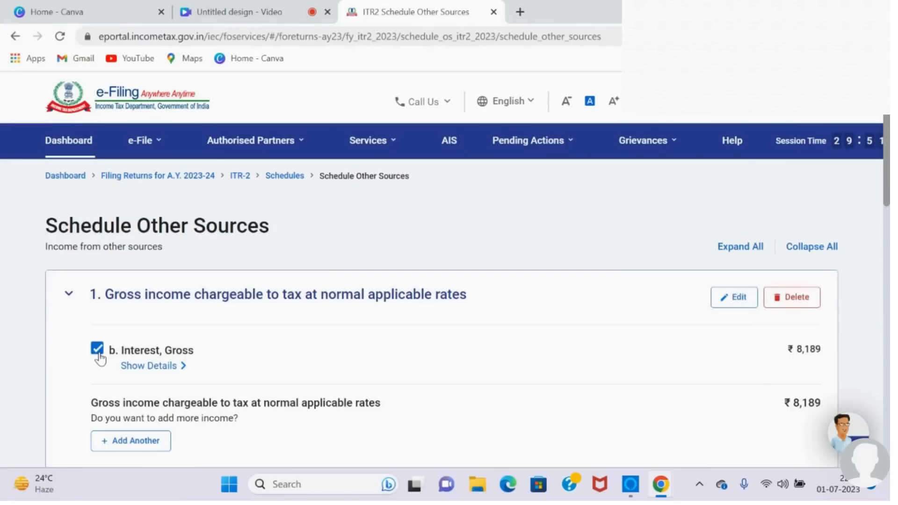
click(169, 368)
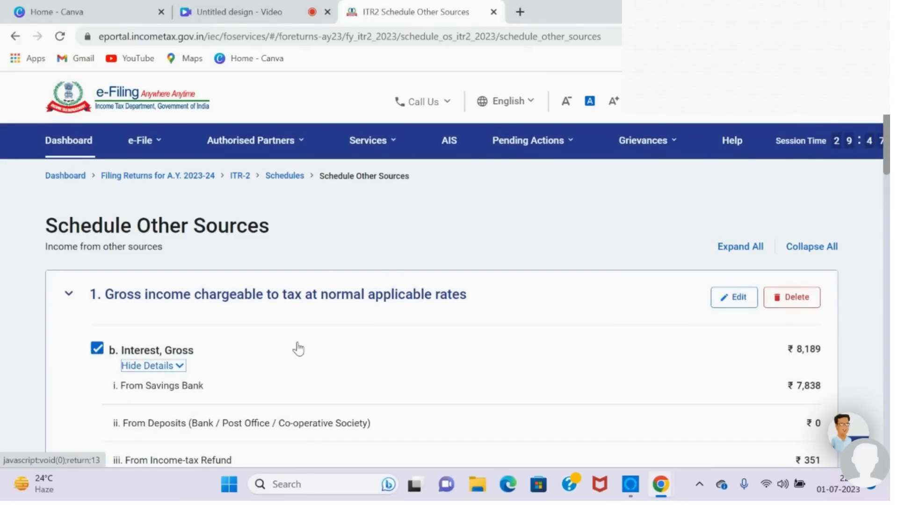
scroll(297, 348, down, 2)
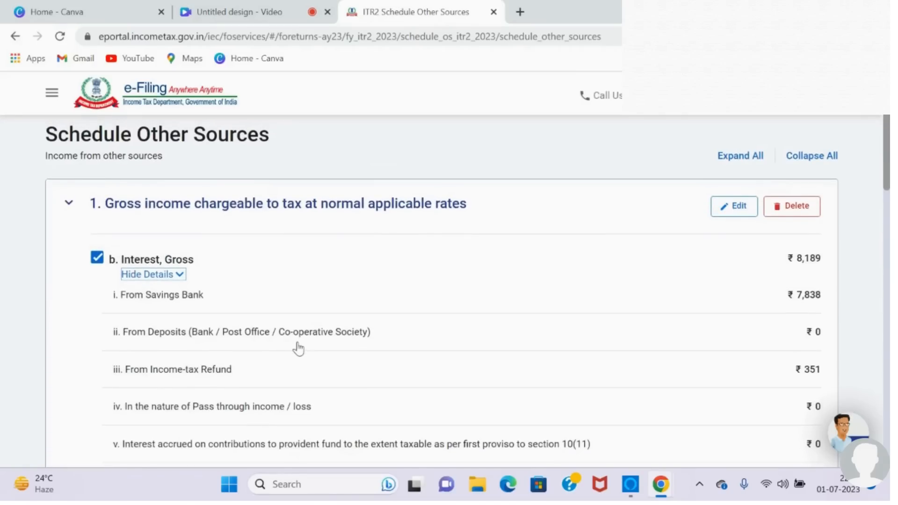
scroll(298, 348, down, 3)
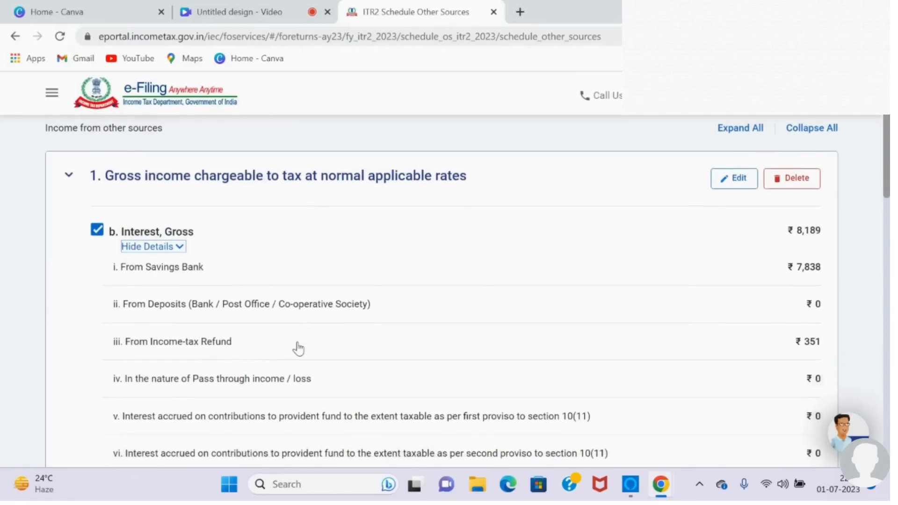
scroll(299, 349, down, 1)
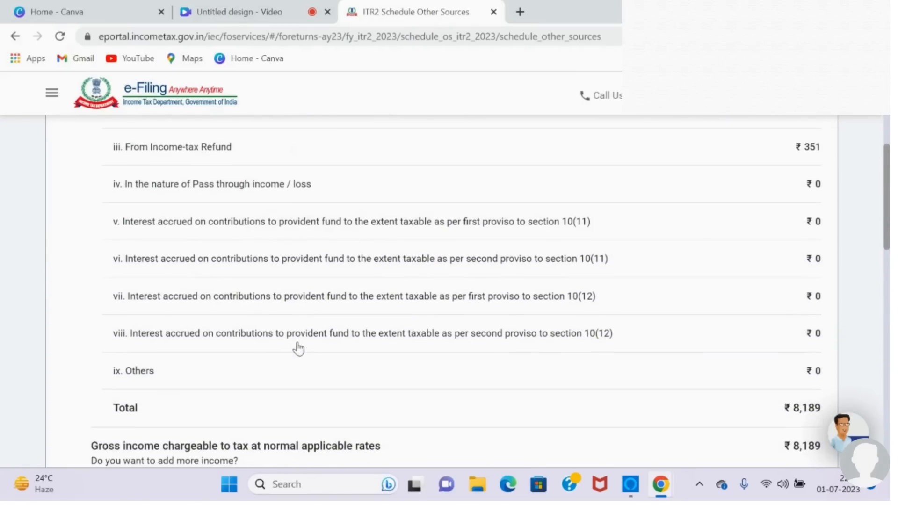
scroll(298, 349, up, 4)
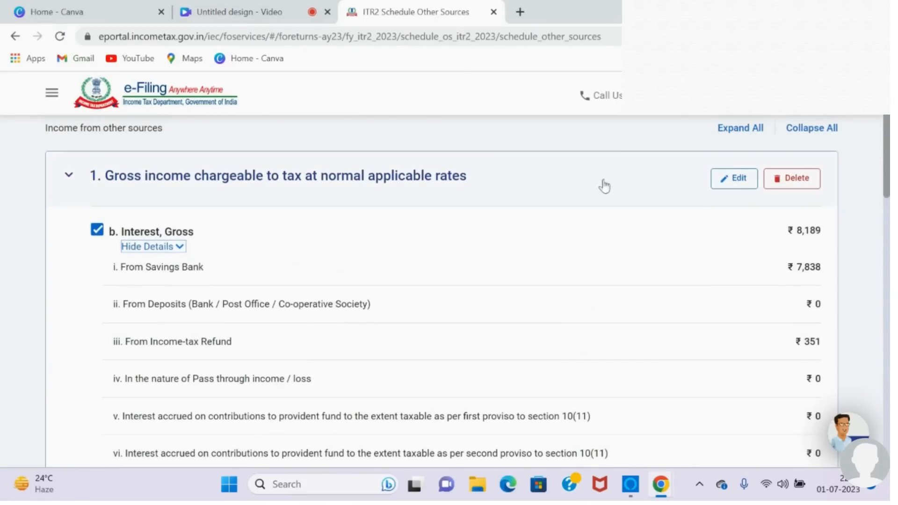
Step: Open the selected Interest, Gross entry for editing and look through its interest income fields
click(730, 186)
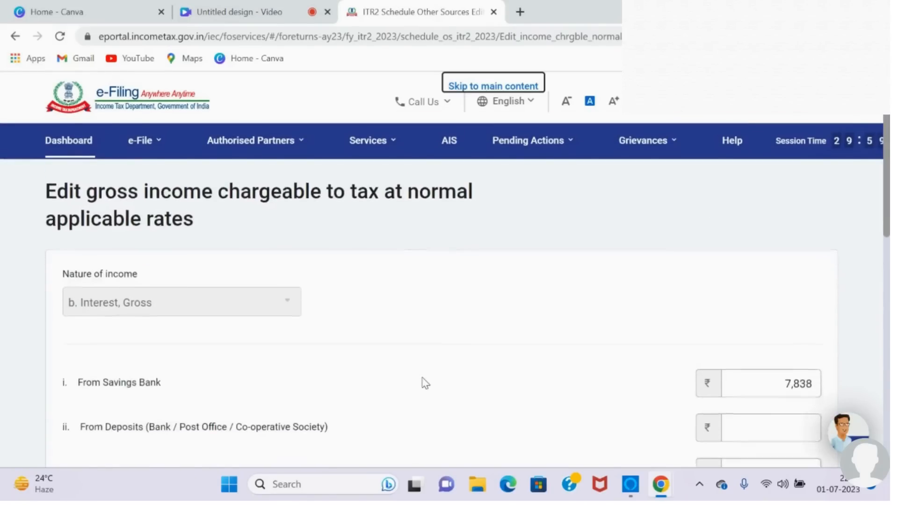
scroll(425, 383, down, 2)
scroll(425, 383, down, 1)
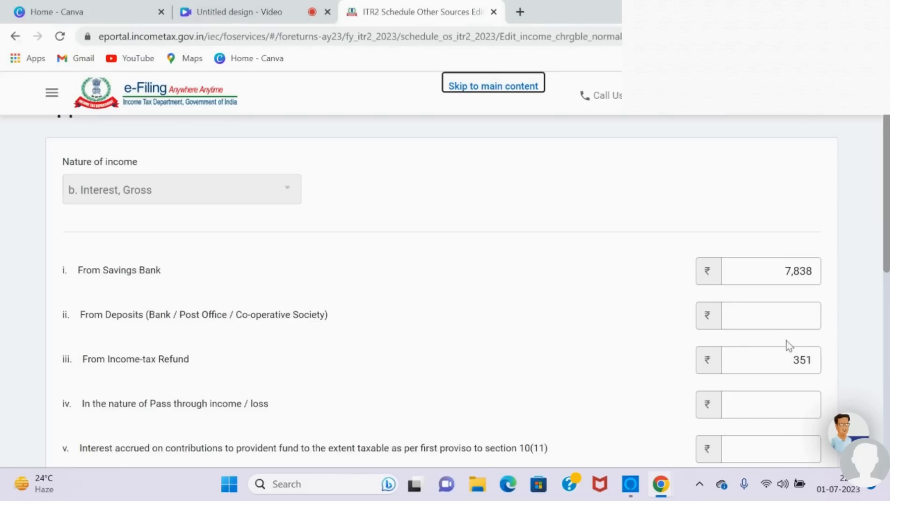
Step: Look over the remaining interest income fields and save the Interest, Gross entry
drag(886, 248, 866, 401)
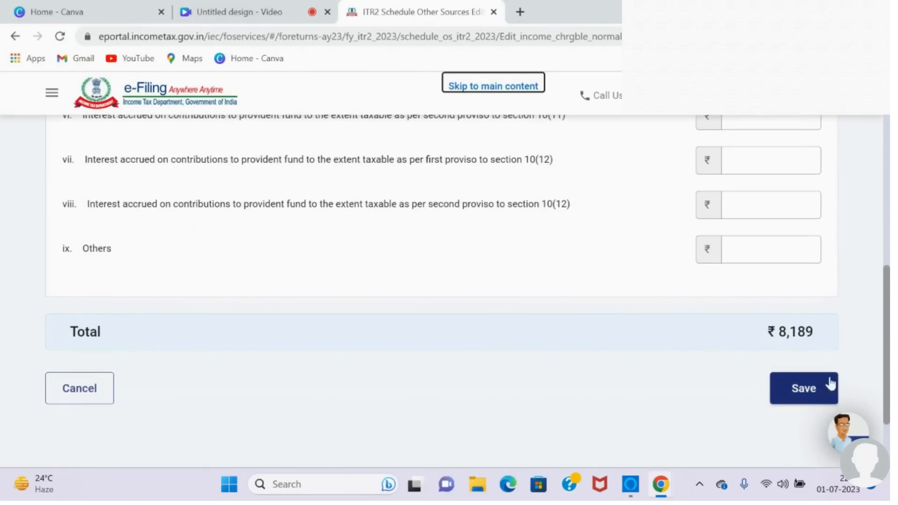
mouse_move(889, 365)
mouse_down()
mouse_move(888, 332)
mouse_move(888, 371)
mouse_up()
click(804, 377)
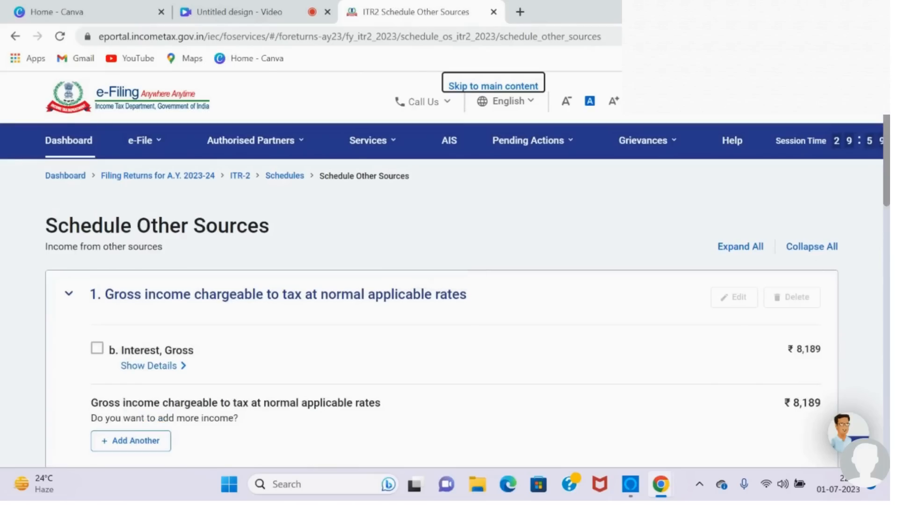
Step: Start adding an entry under Income chargeable at special rates and look through the available natures of income
scroll(631, 269, down, 4)
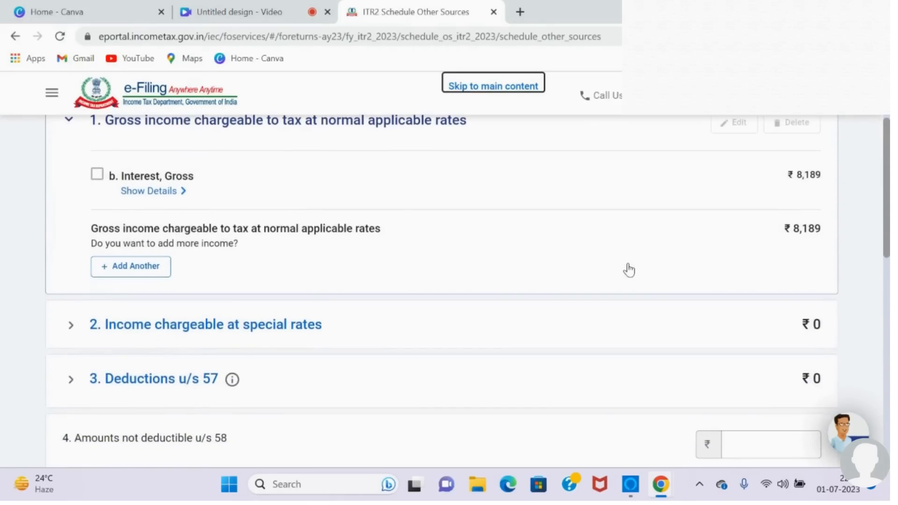
click(257, 333)
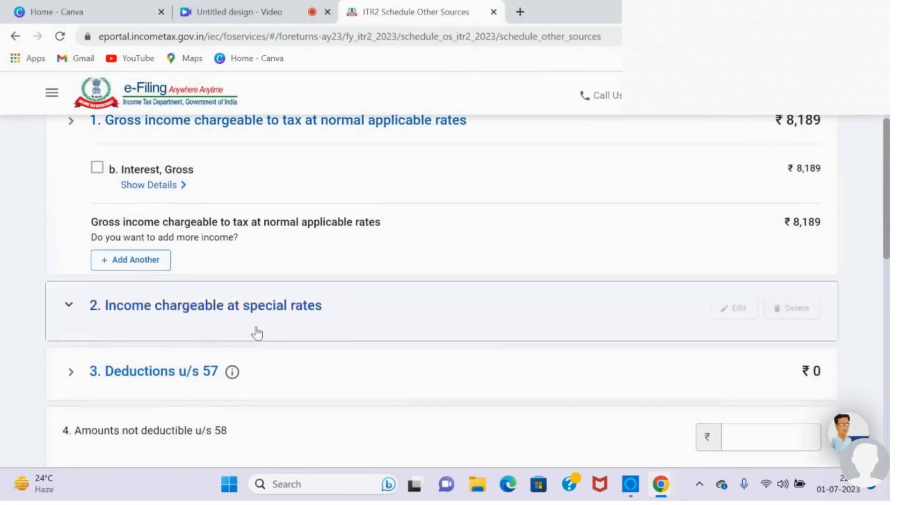
click(138, 241)
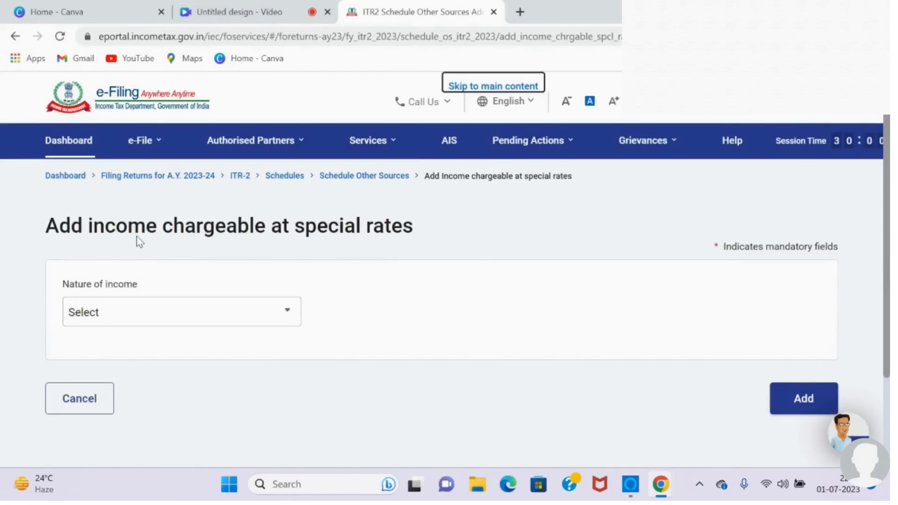
click(285, 325)
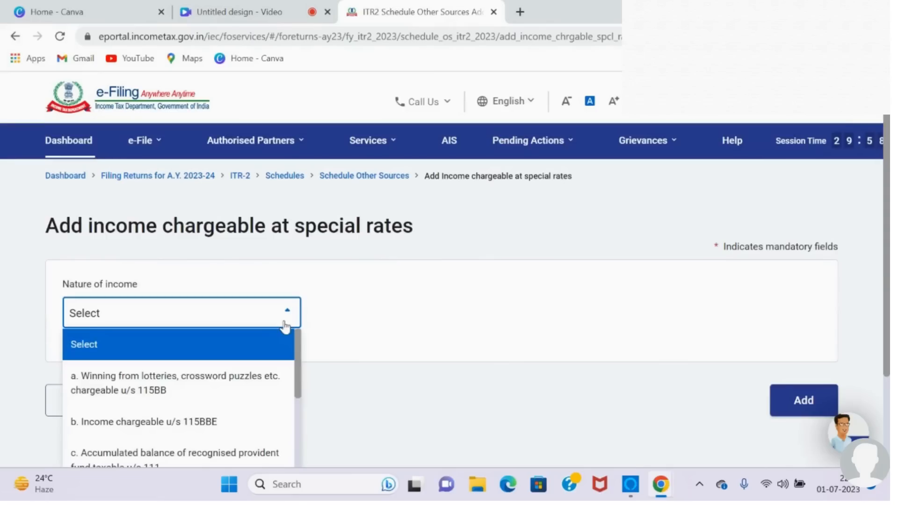
key(Down)
key(Down)
key(Down)
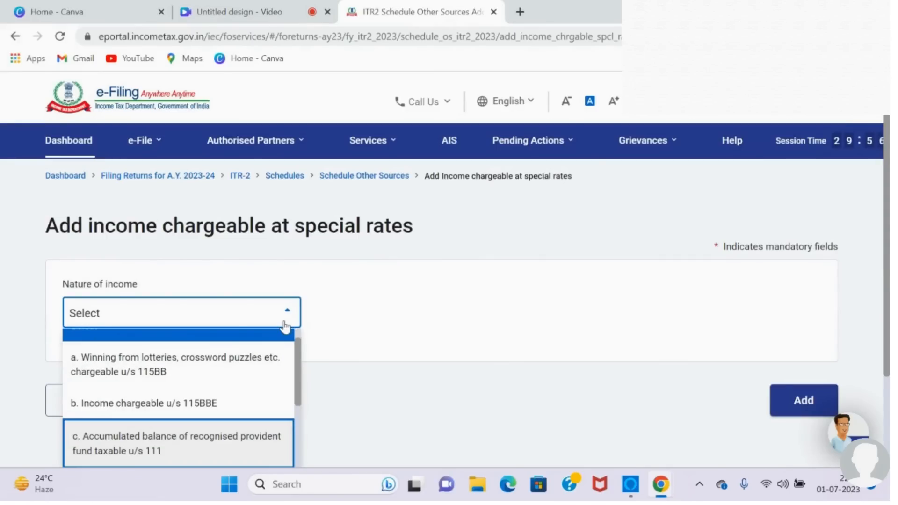
drag(889, 192, 888, 253)
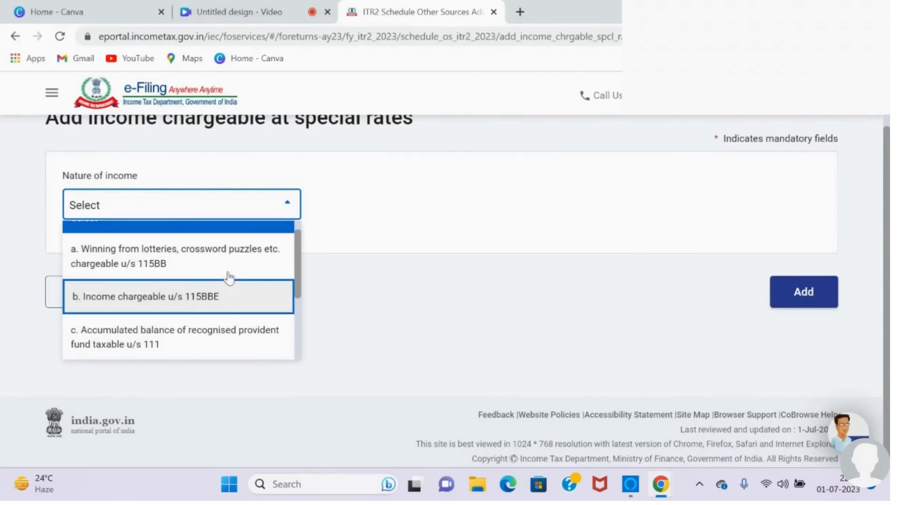
drag(300, 258, 297, 297)
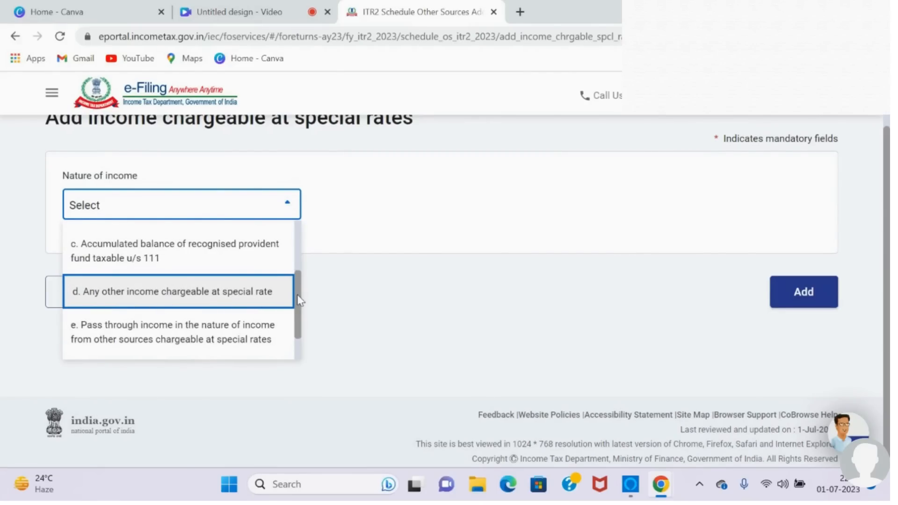
drag(299, 301, 285, 236)
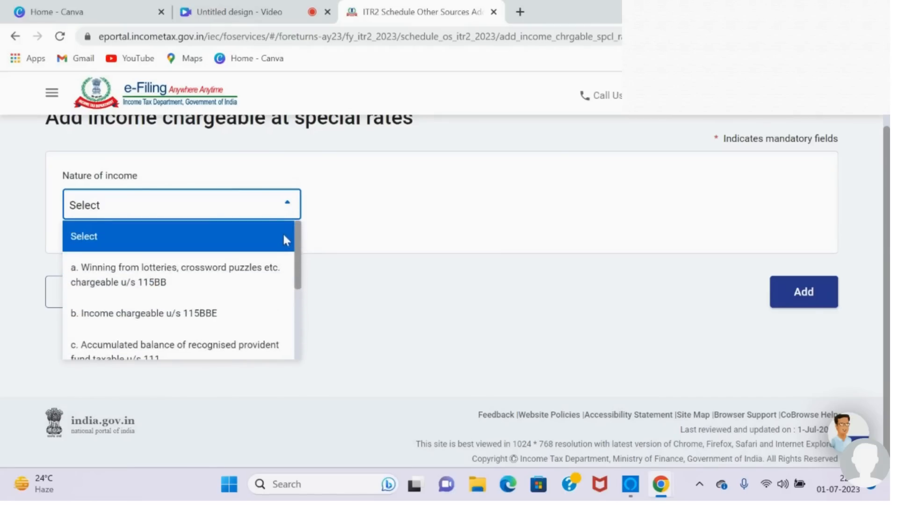
Step: Add winnings from lotteries, crossword puzzles etc. chargeable u/s 115BB with an amount of 5000
click(229, 284)
click(168, 303)
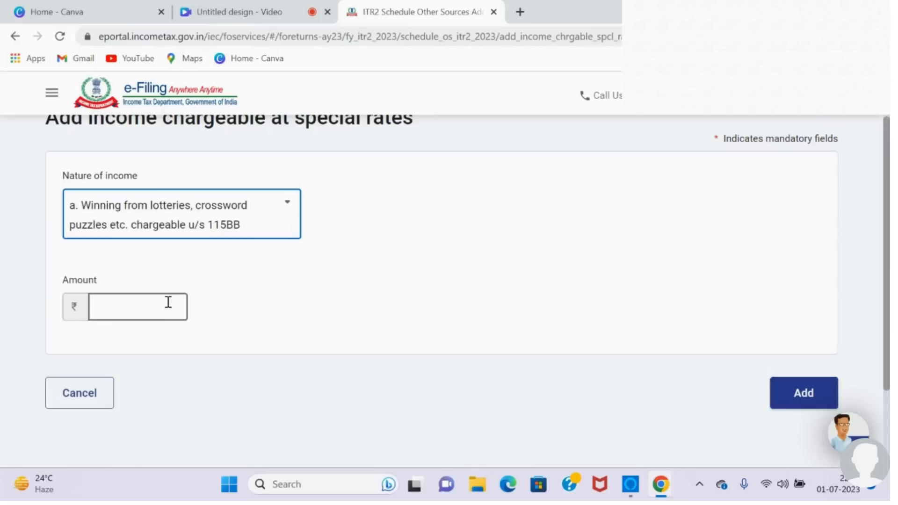
text(5000)
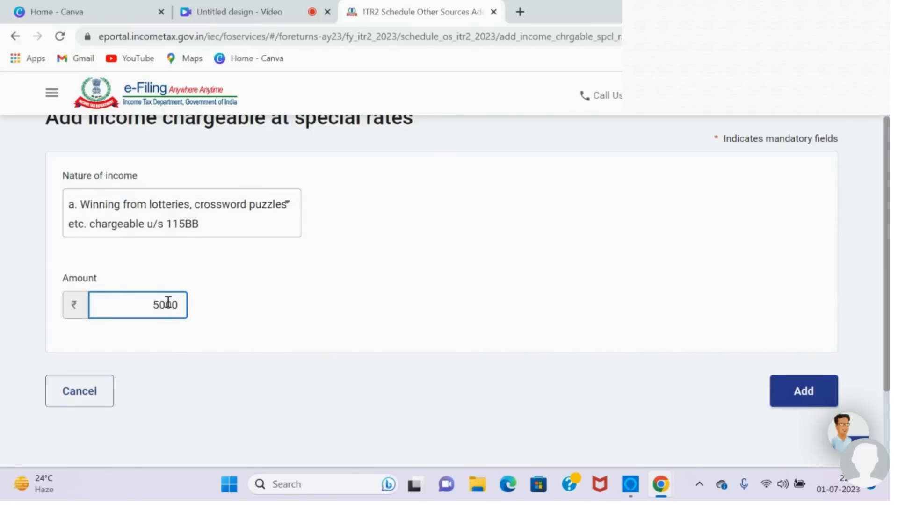
click(801, 389)
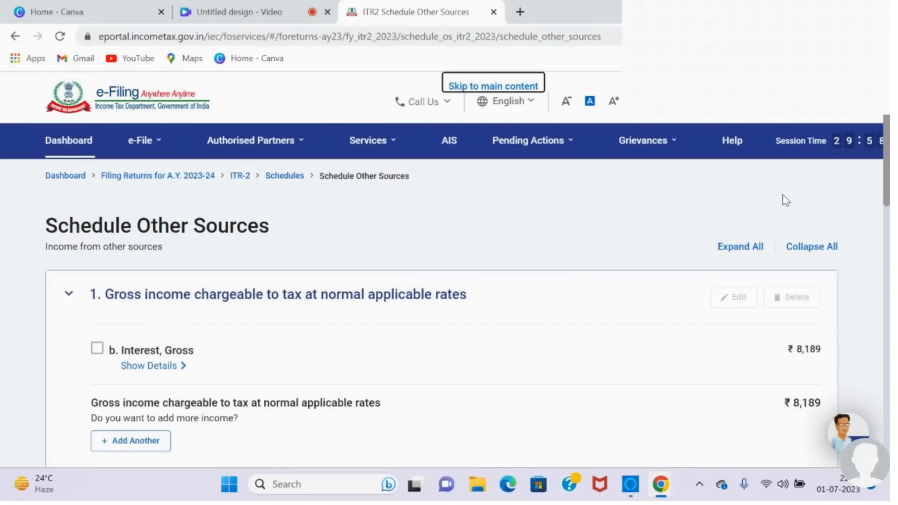
Step: Review the Deductions u/s 57, the amounts u/s 58, 59 and 89A, and the race horses income section of Schedule Other Sources
scroll(785, 200, down, 4)
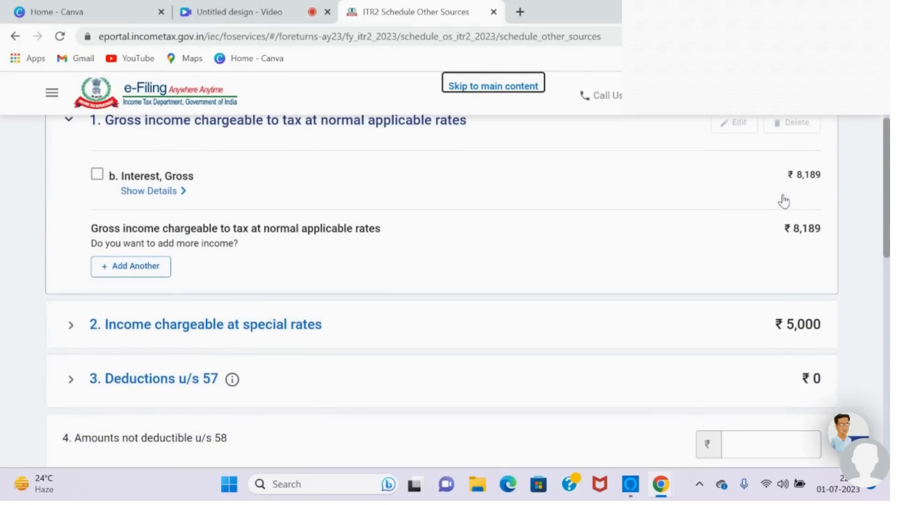
scroll(784, 201, down, 4)
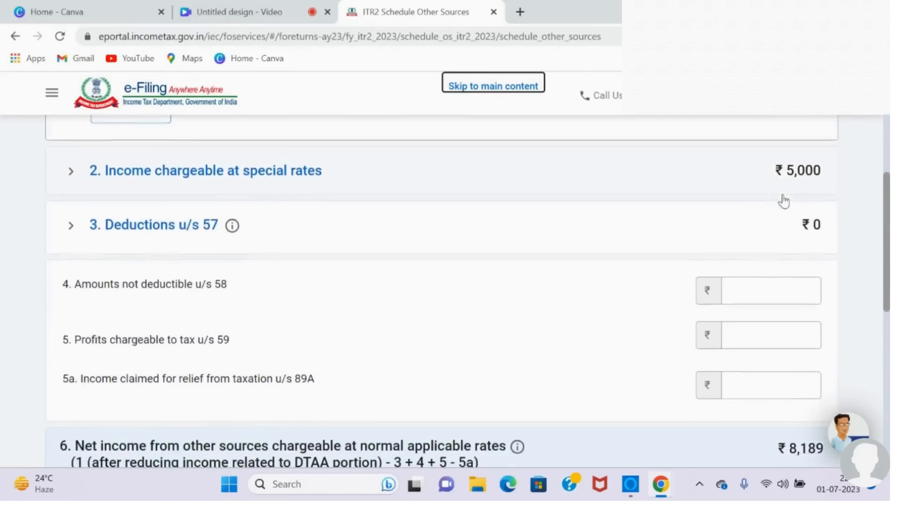
click(117, 218)
scroll(117, 218, down, 2)
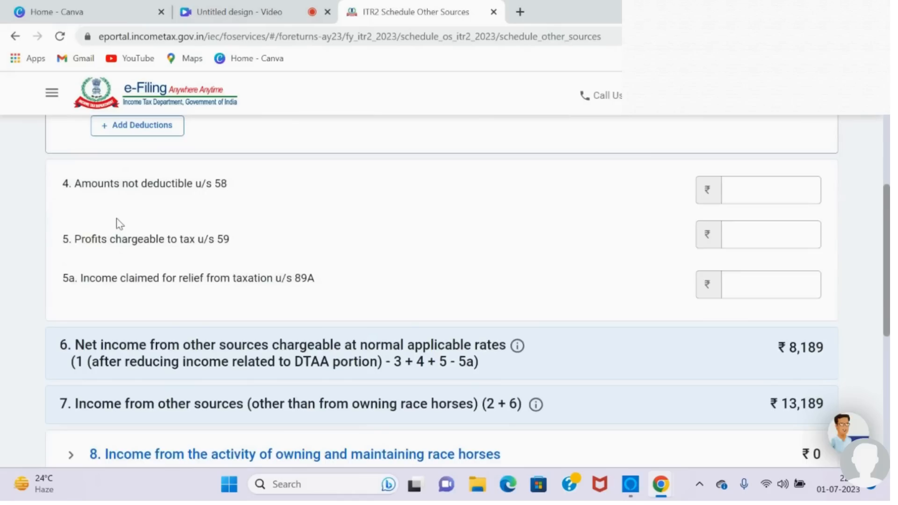
scroll(116, 218, up, 1)
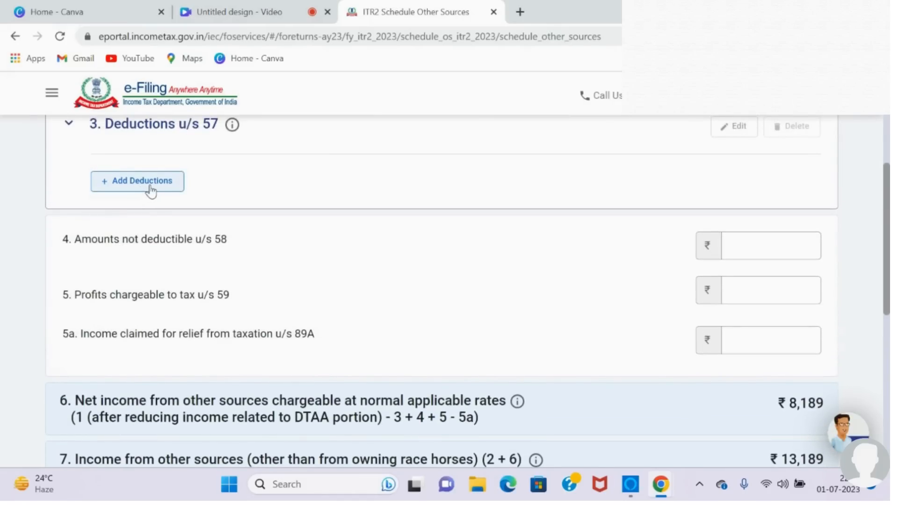
scroll(239, 292, down, 5)
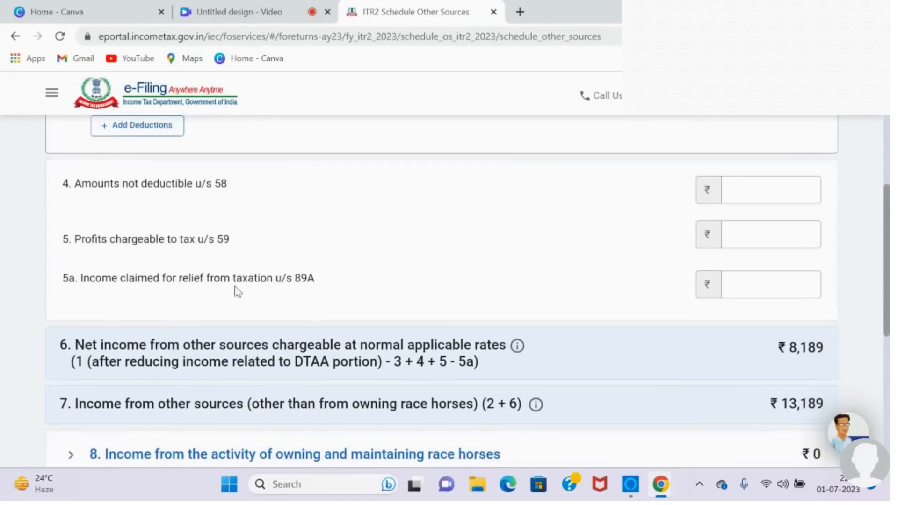
scroll(237, 292, down, 1)
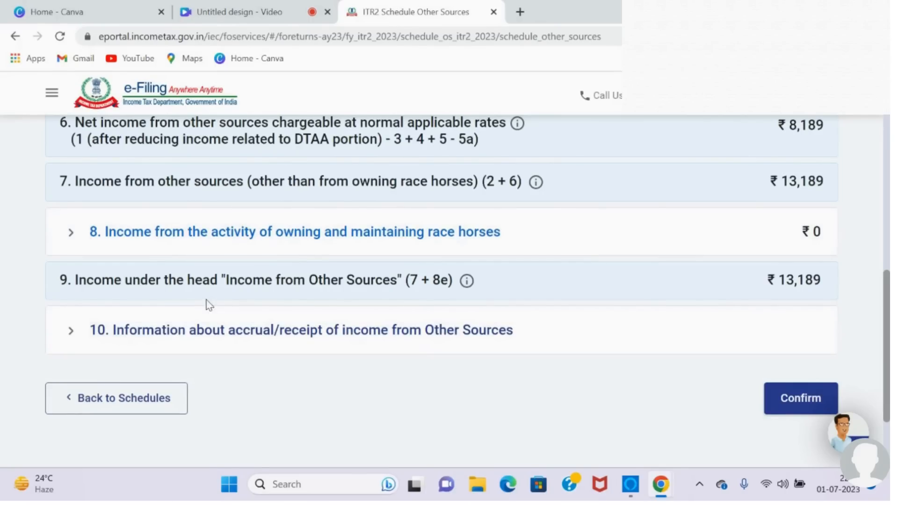
click(107, 238)
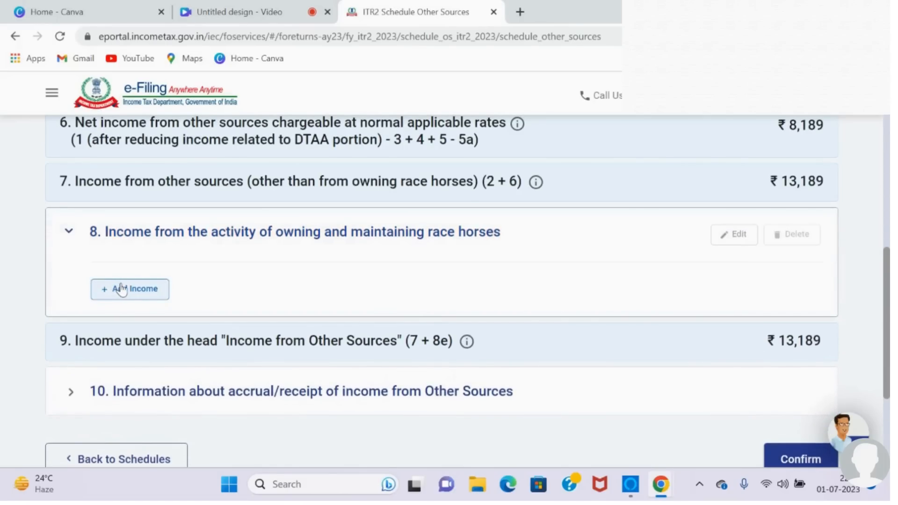
click(70, 232)
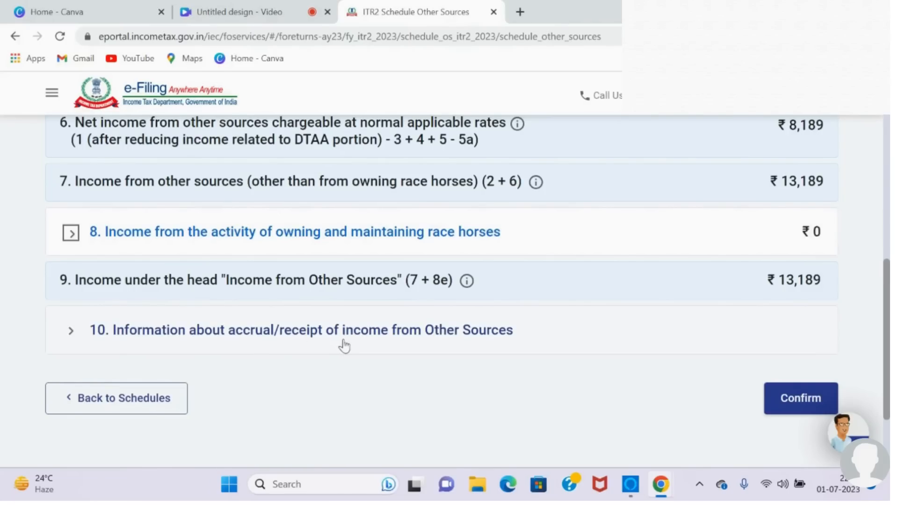
Step: In the accrual/receipt information, enter 5000 as lottery winnings for the period from 16/12 to 15/3
click(421, 342)
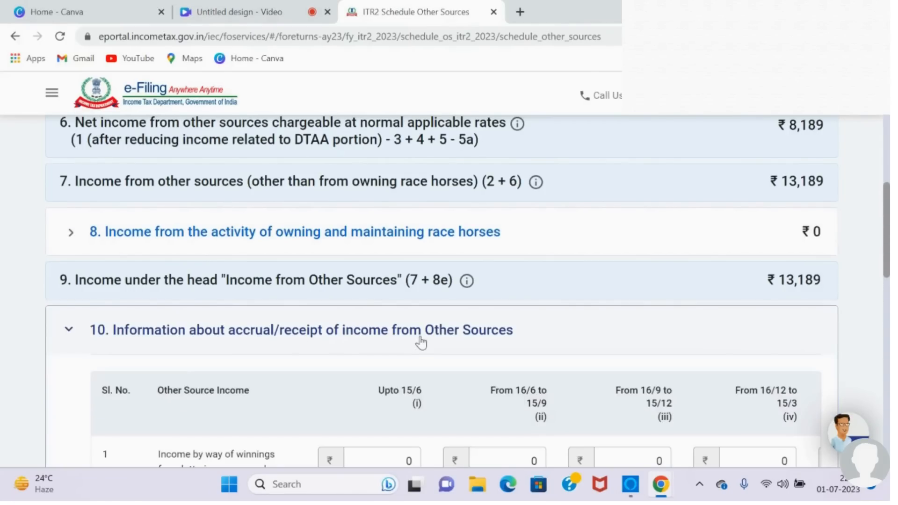
drag(888, 206, 888, 246)
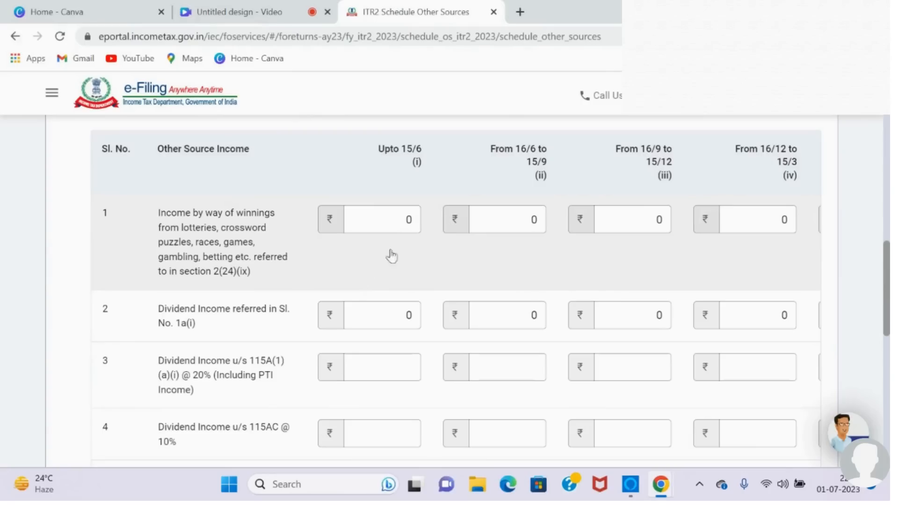
click(759, 220)
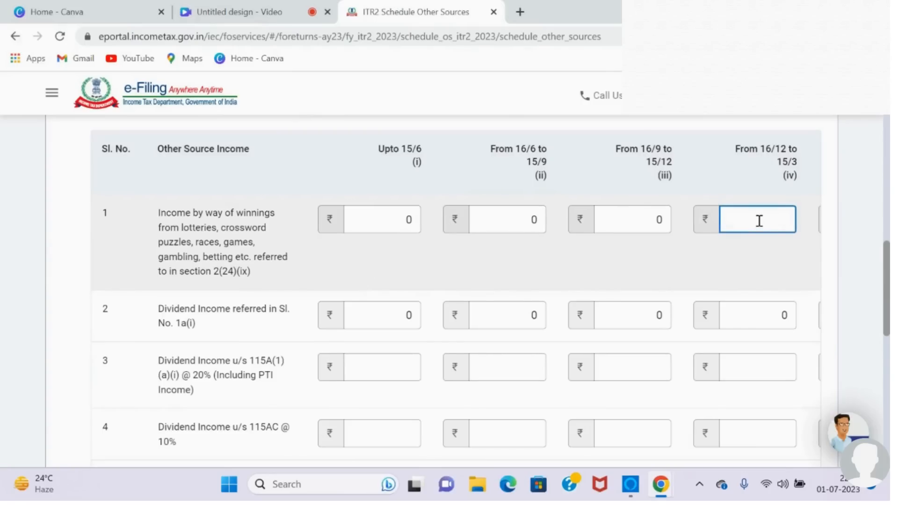
text(5000)
click(682, 287)
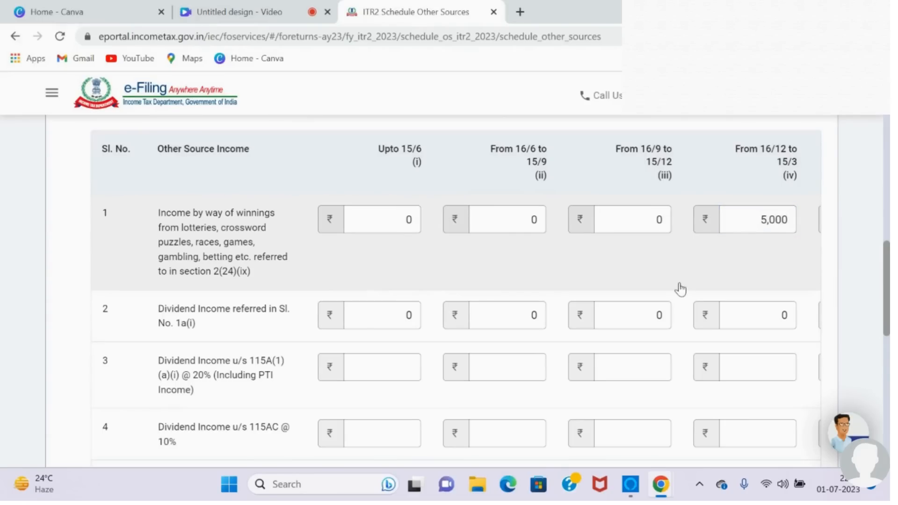
Step: Look through the remaining dividend income rows and confirm Schedule Other Sources
mouse_move(887, 299)
mouse_down()
mouse_move(888, 309)
mouse_move(886, 273)
mouse_move(883, 302)
mouse_up()
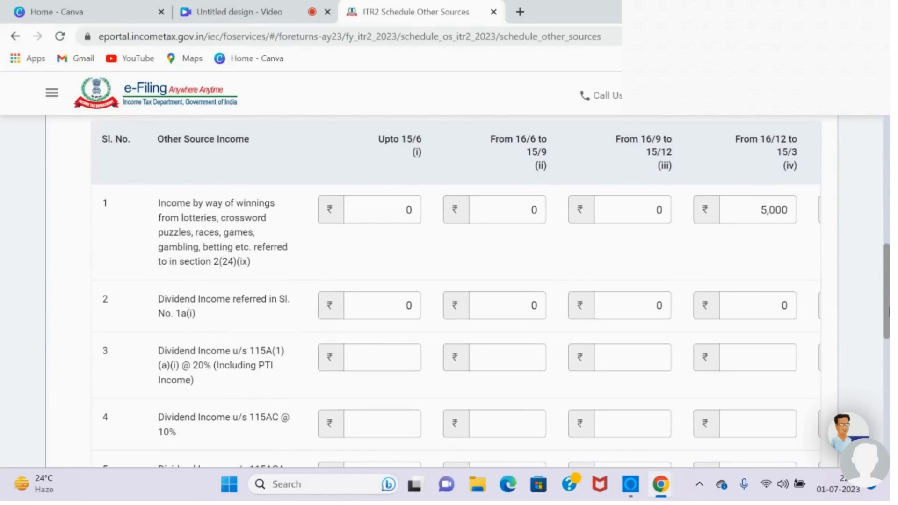
drag(889, 318, 889, 349)
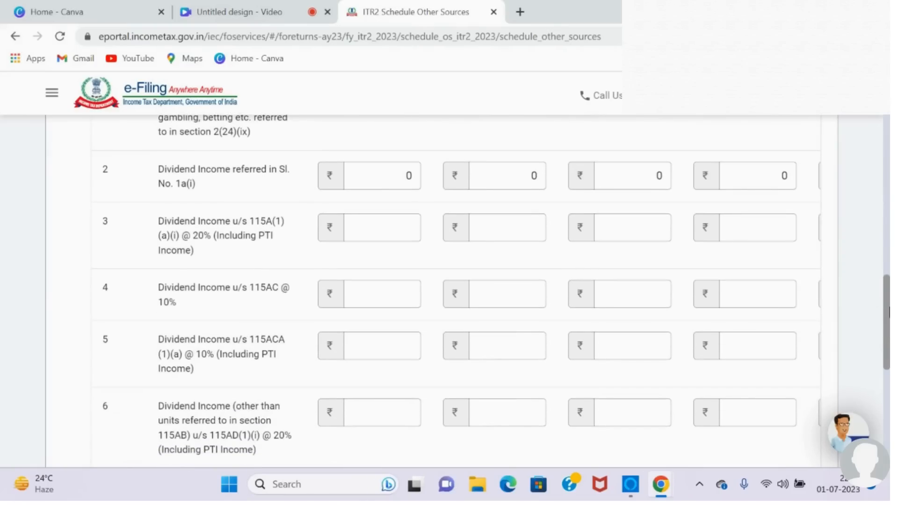
drag(889, 314, 889, 382)
click(795, 401)
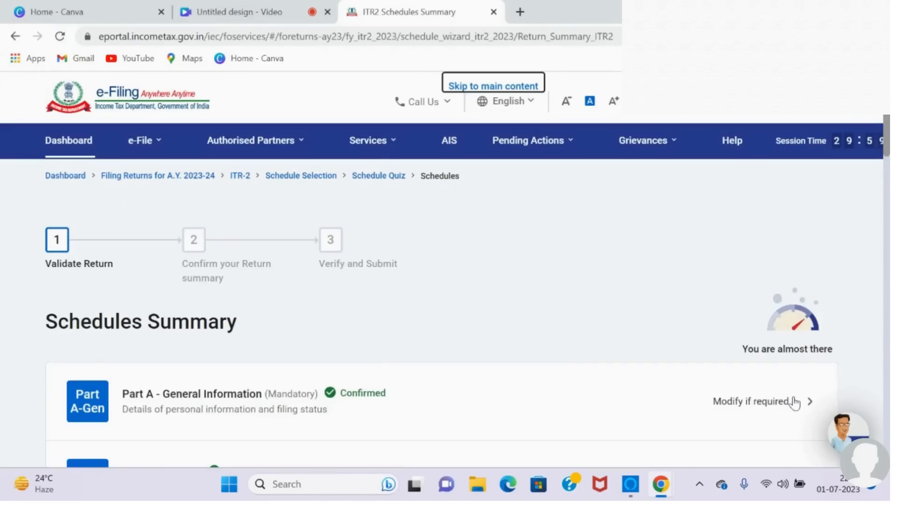
Step: Open Schedule VIA for deductions under Chapter VI-A from the schedules summary
scroll(795, 402, down, 6)
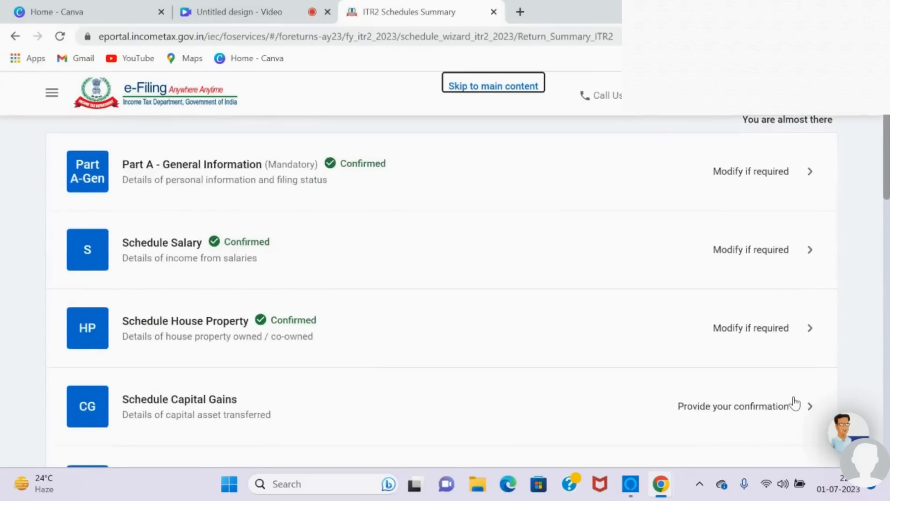
scroll(795, 402, down, 7)
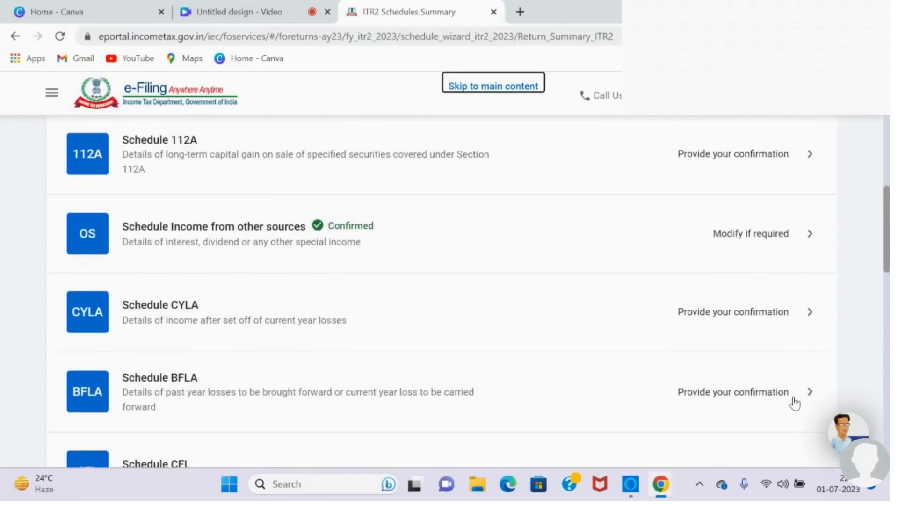
scroll(794, 403, down, 5)
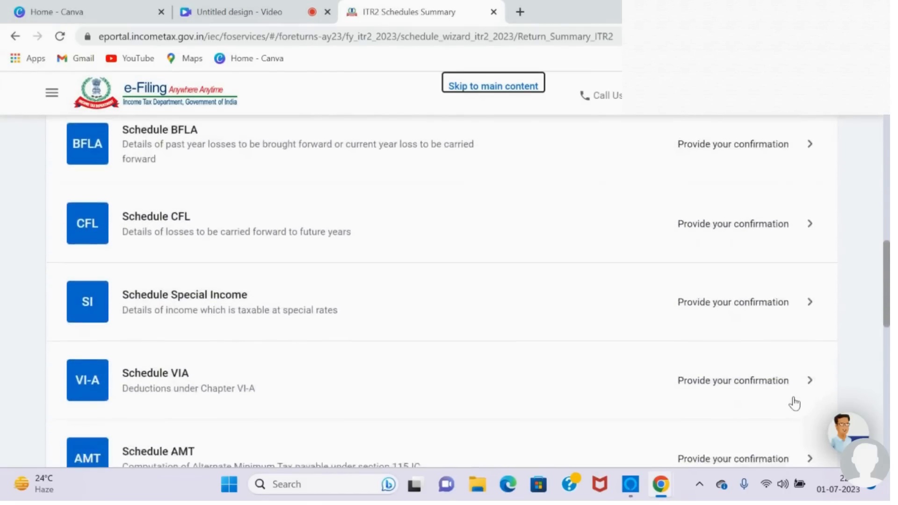
scroll(794, 403, down, 1)
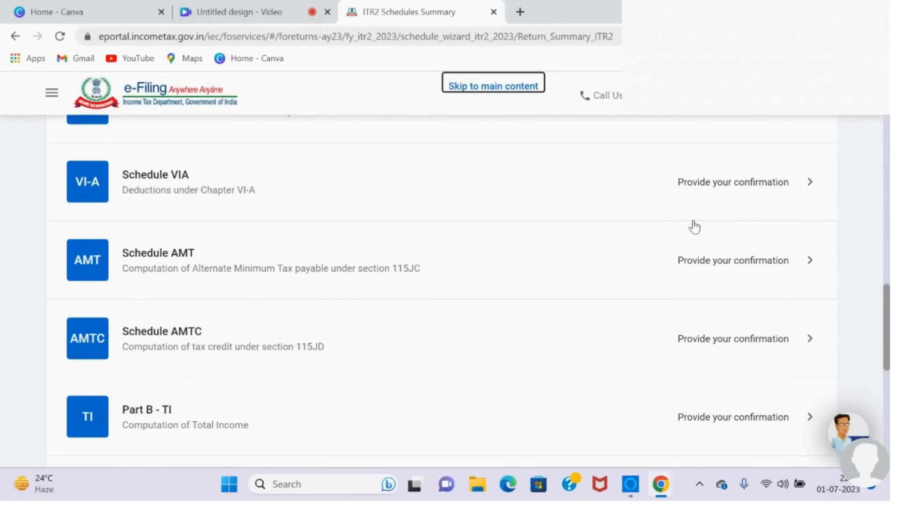
click(767, 191)
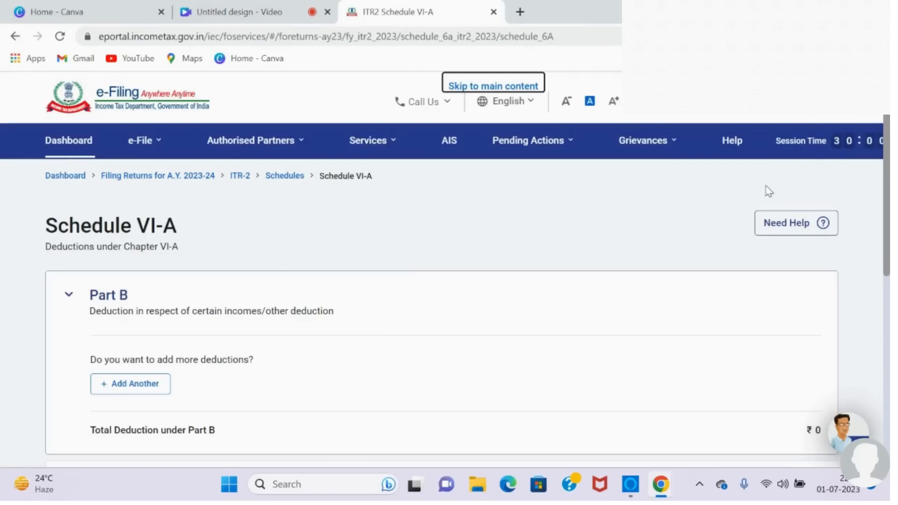
Step: Start a new deduction under Part B of Schedule VI-A and choose section 80C for life insurance premia and provident fund contributions
scroll(768, 192, down, 2)
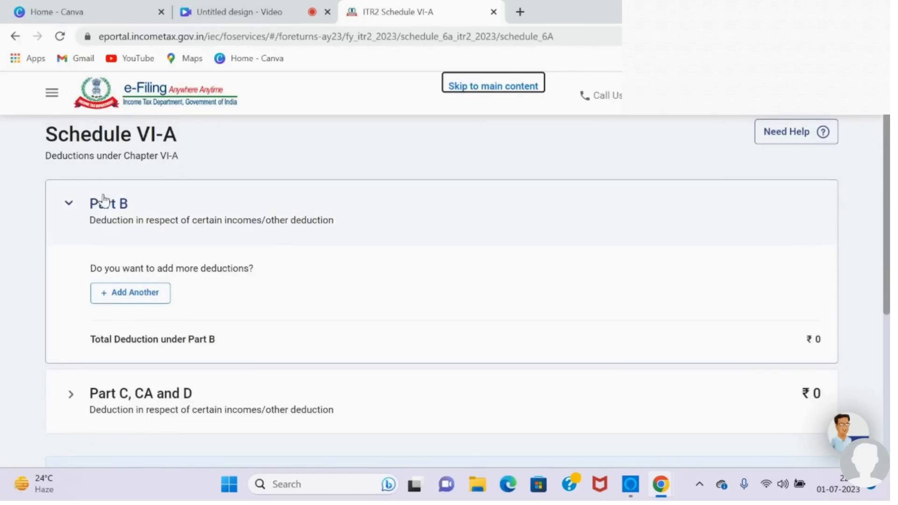
click(137, 293)
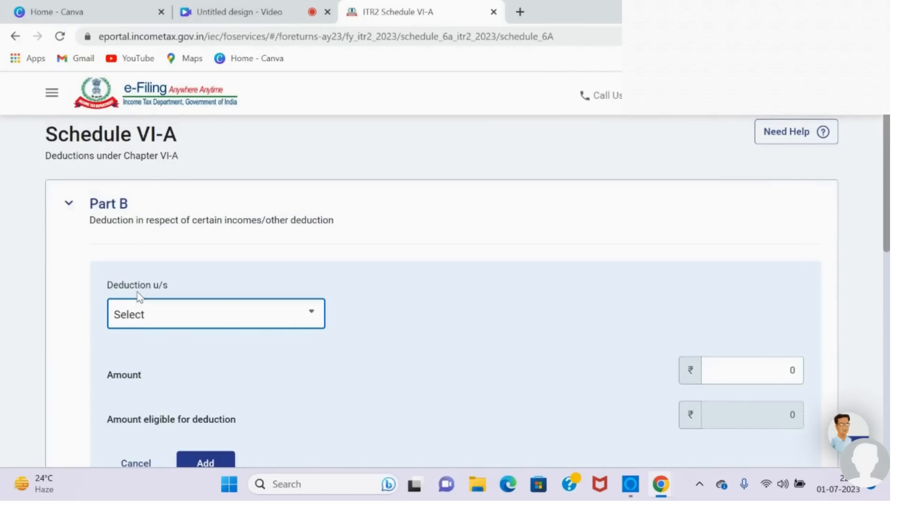
scroll(139, 297, down, 2)
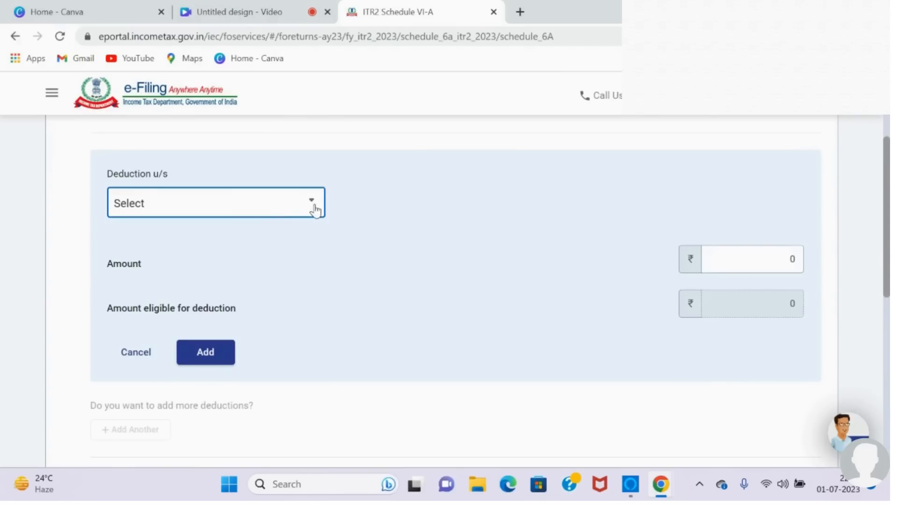
click(313, 205)
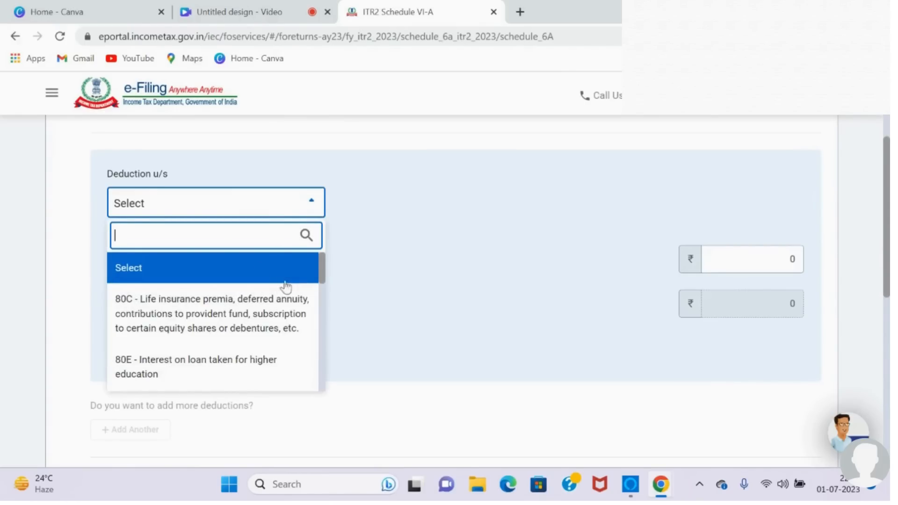
drag(321, 275, 311, 256)
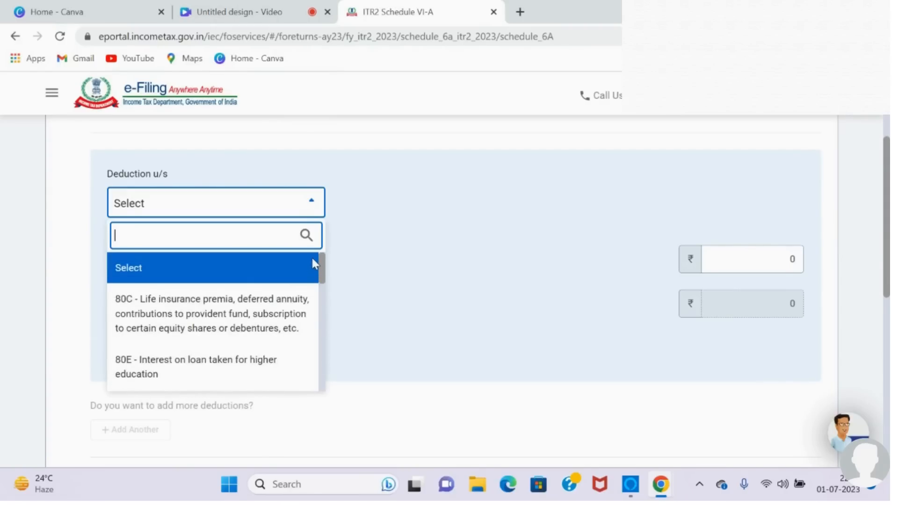
click(282, 300)
Step: Set the 80C amount of investment to 25,000 and add the deduction to Part B
click(743, 320)
click(745, 319)
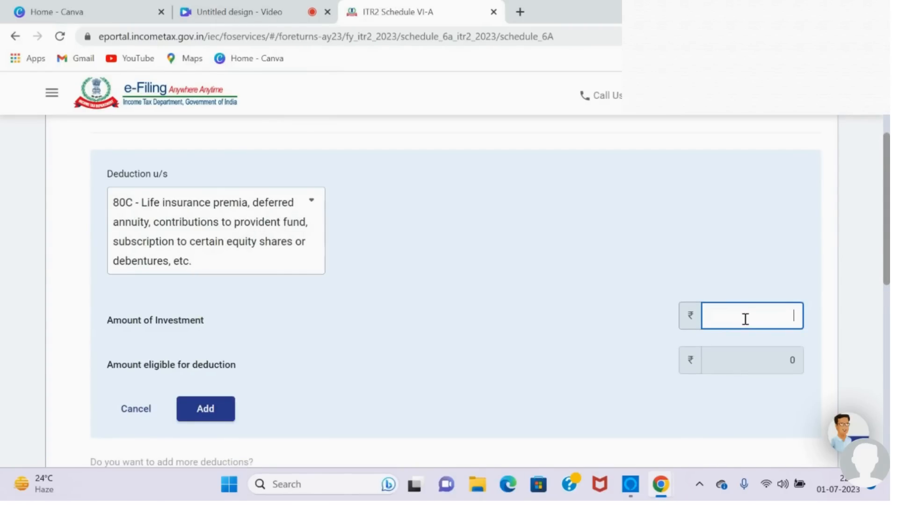
text(250000)
key(BackSpace)
click(198, 409)
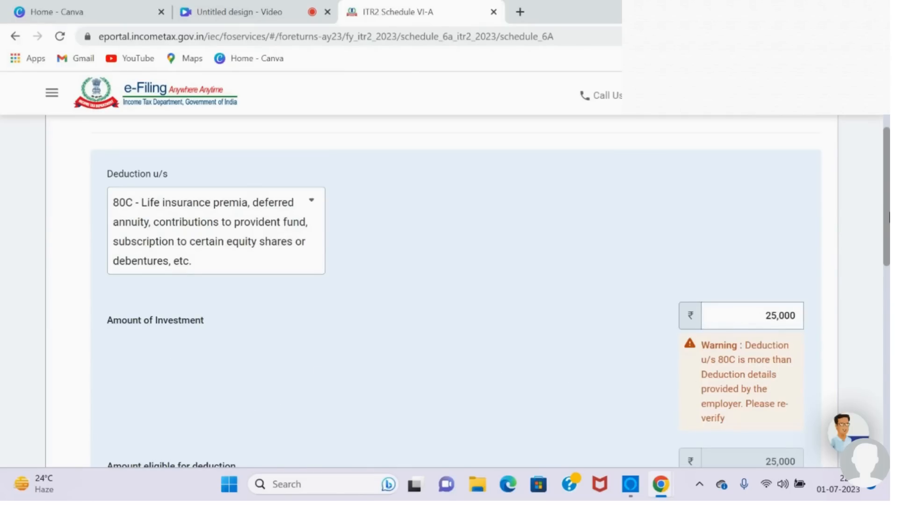
scroll(517, 275, down, 5)
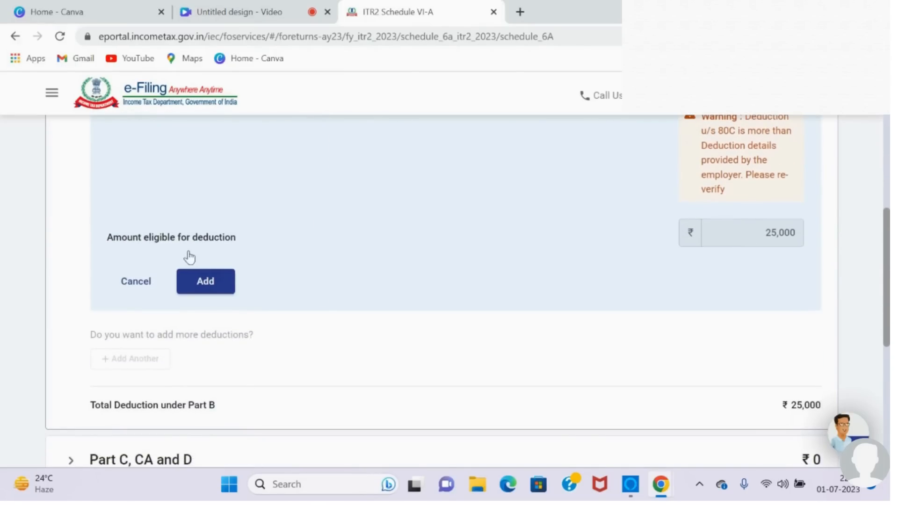
click(209, 283)
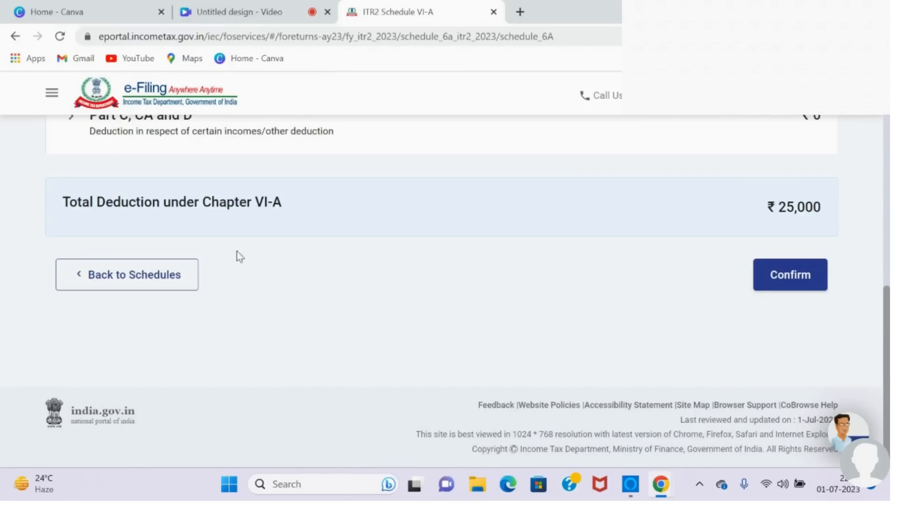
Step: Under Part C, CA and D, save an 80TTA deduction with 7838 as the amount of interest and confirm Schedule VI-A
scroll(384, 255, up, 1)
scroll(384, 254, up, 2)
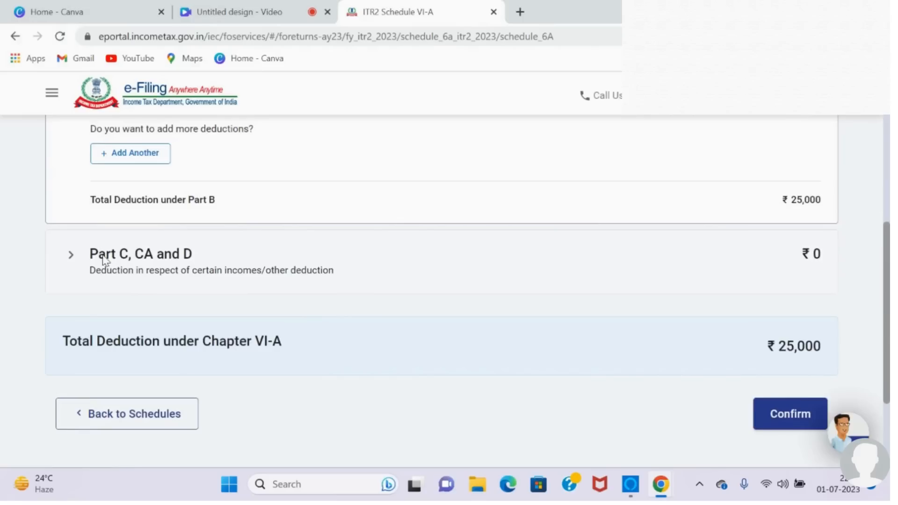
click(197, 261)
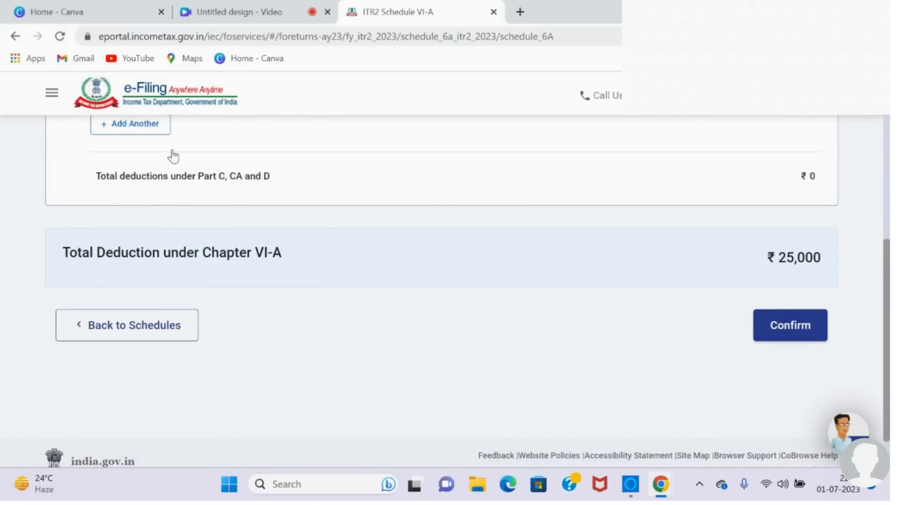
click(154, 208)
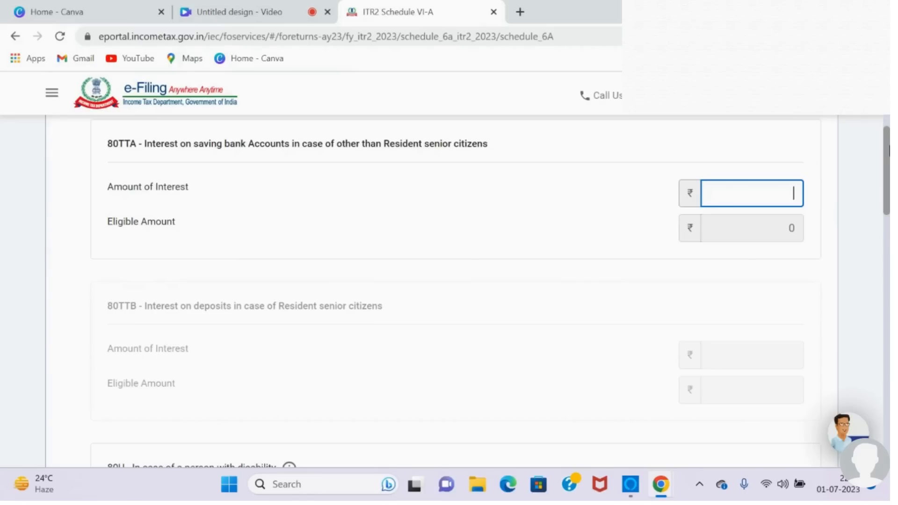
drag(888, 157, 884, 138)
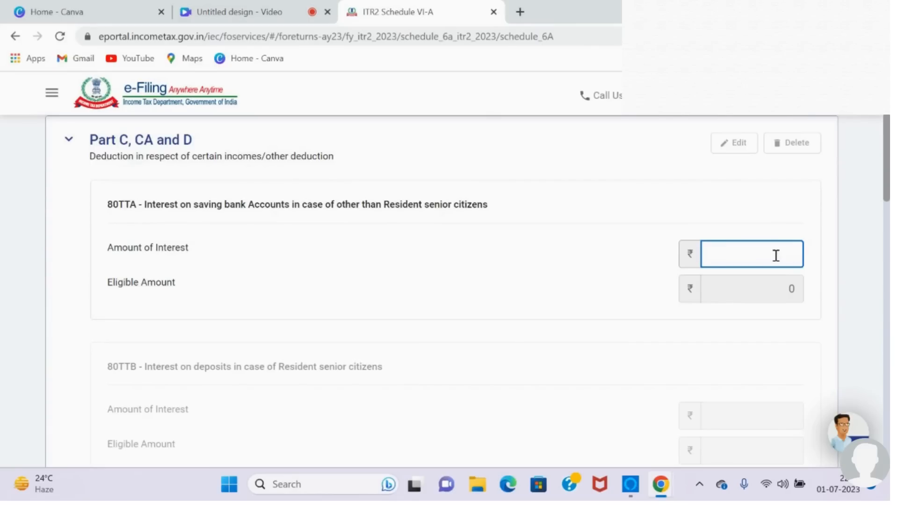
text(7838)
drag(887, 173, 870, 407)
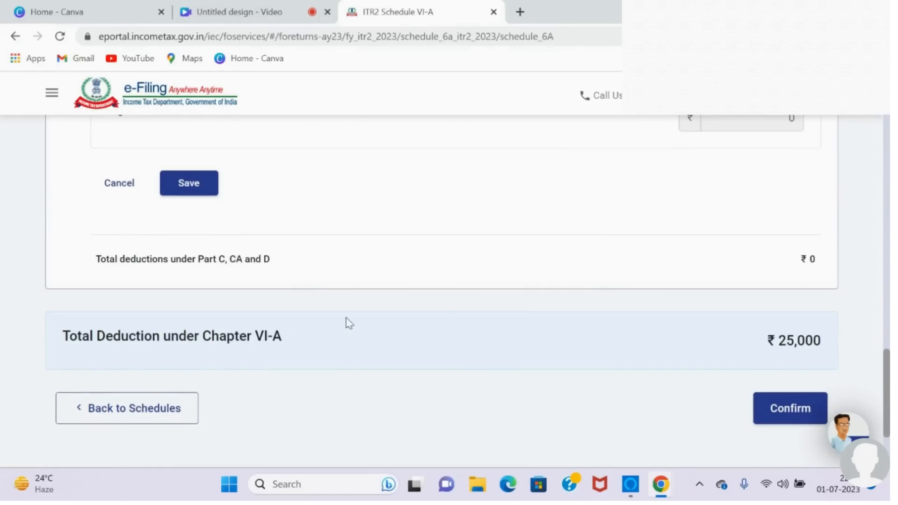
click(208, 195)
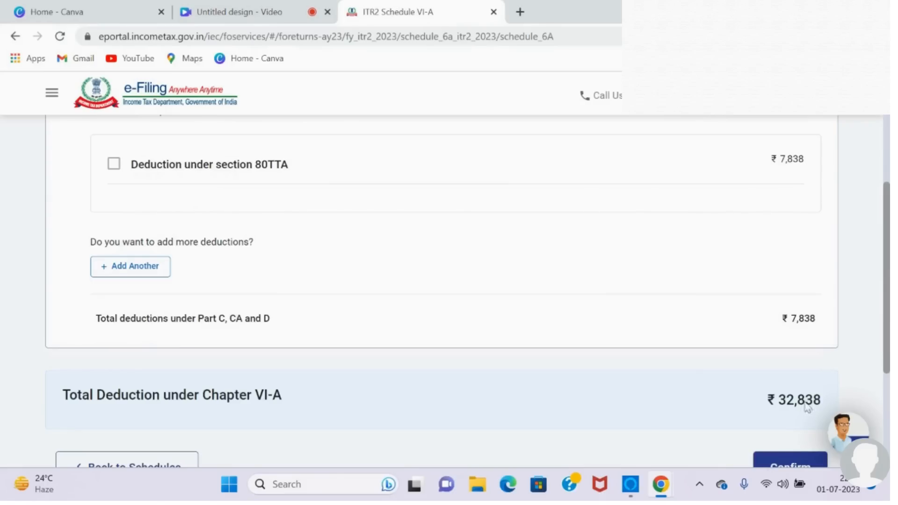
click(782, 466)
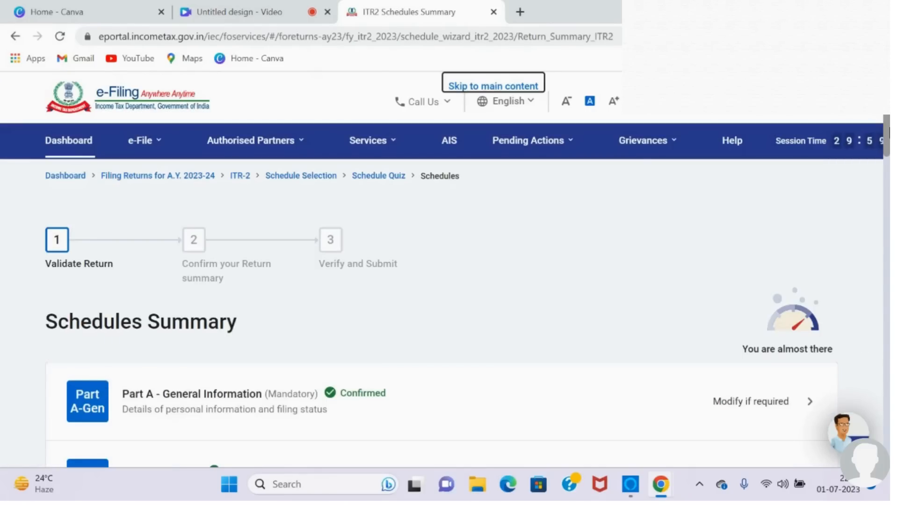
Step: Start adding section 80D deductions in Schedule 80D and answer the self and family senior citizen question with Not claiming for Self/Family
drag(887, 132, 876, 325)
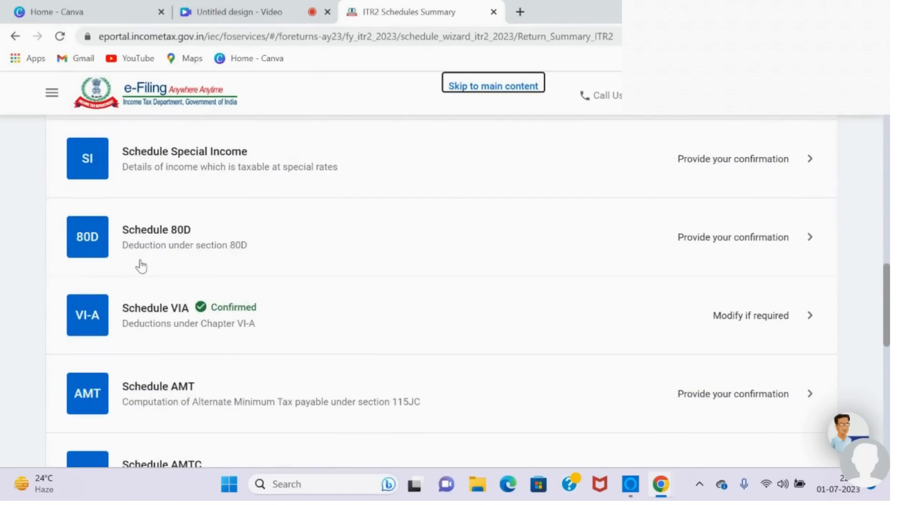
click(704, 239)
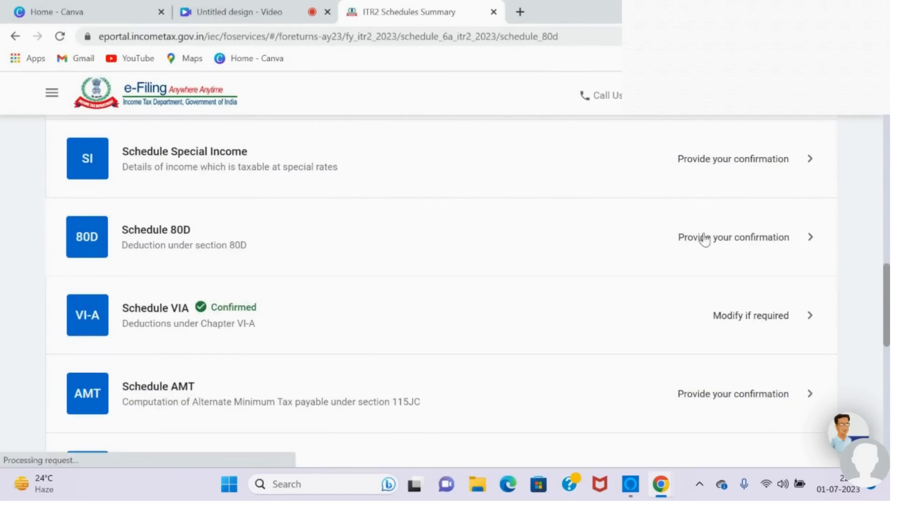
click(115, 323)
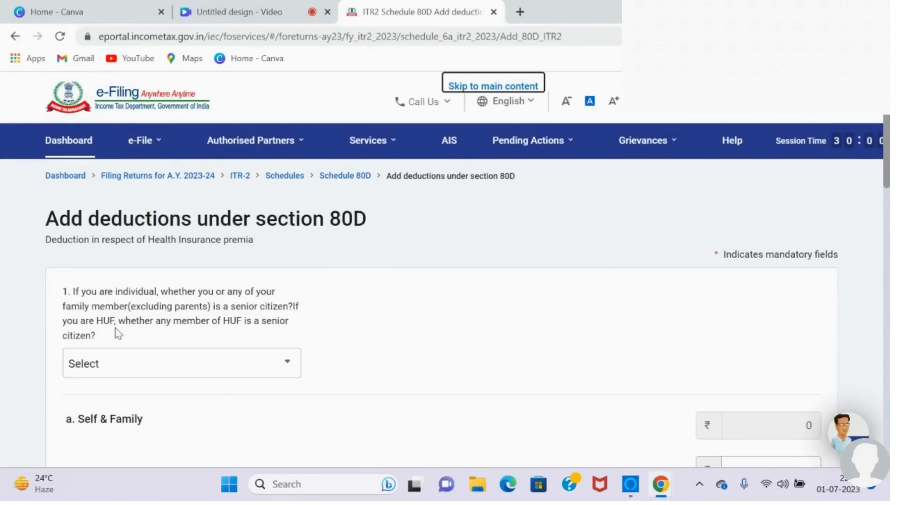
scroll(118, 333, down, 3)
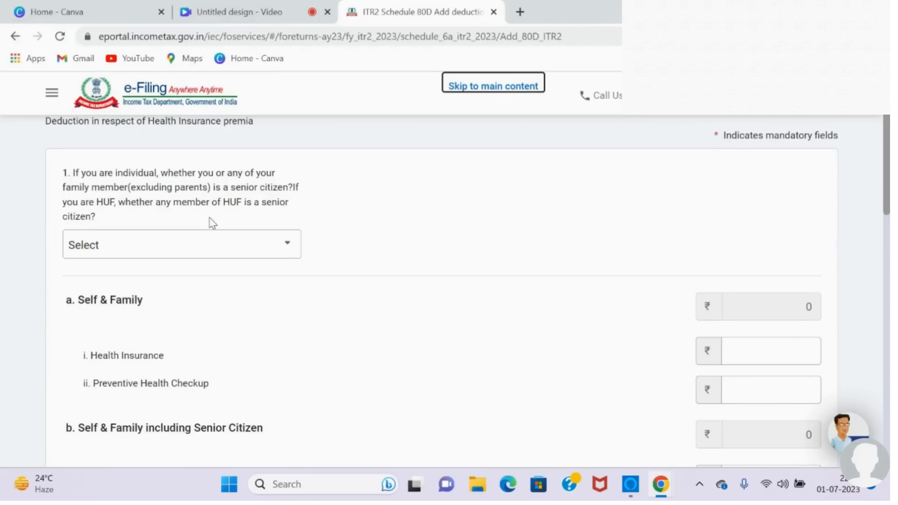
click(292, 247)
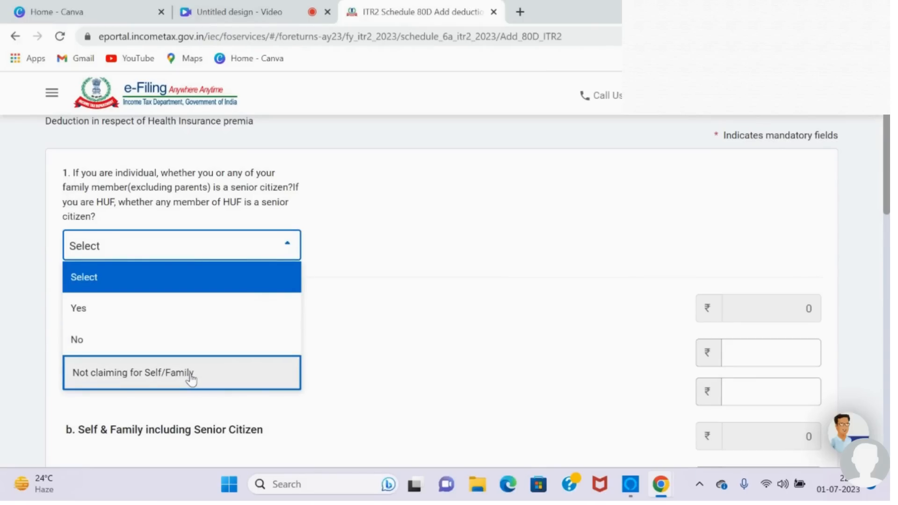
click(192, 378)
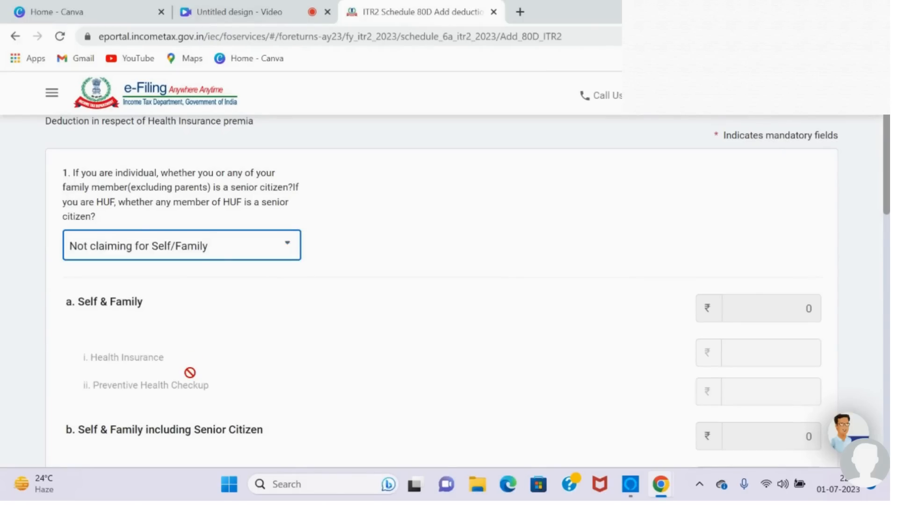
Step: Answer the question on whether a parent is a senior citizen with Not claiming for Parents
drag(888, 171, 879, 316)
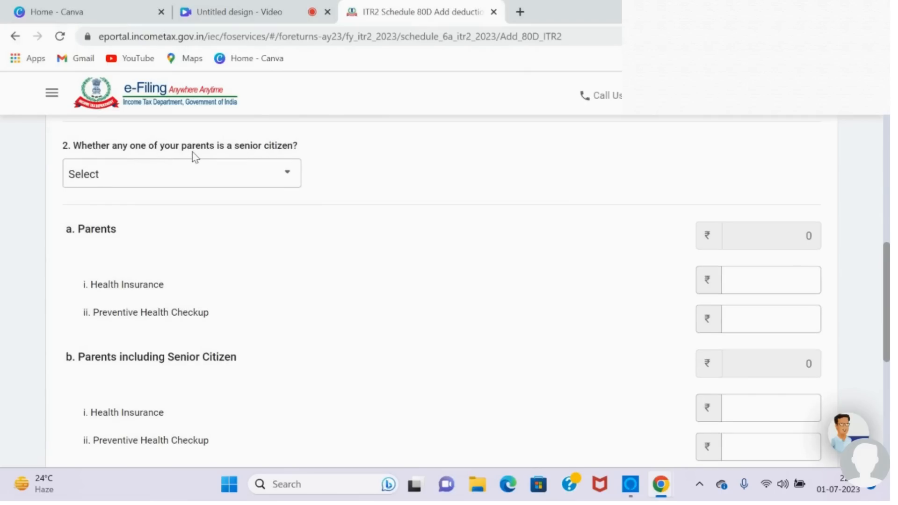
click(289, 183)
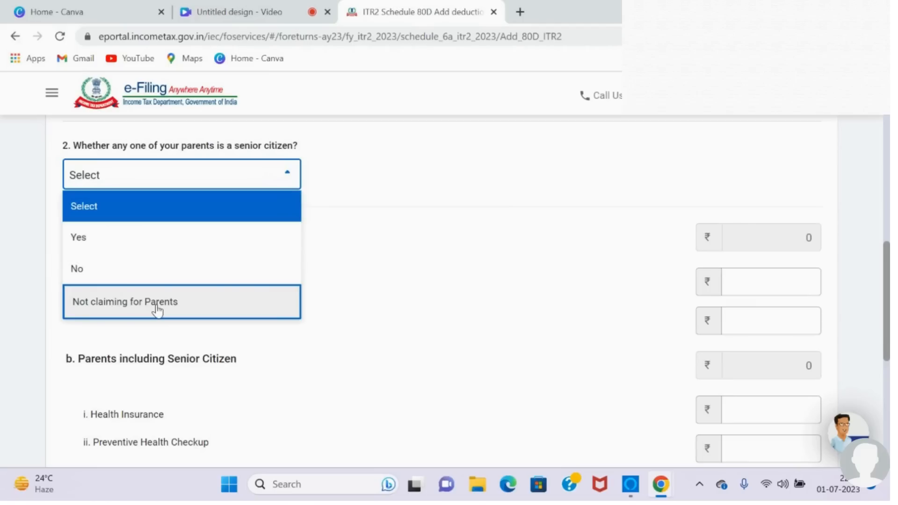
click(125, 272)
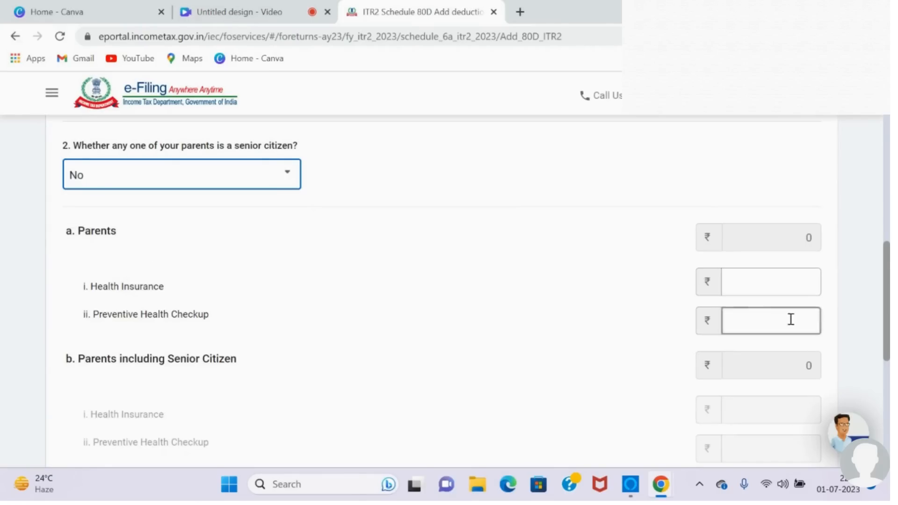
click(289, 178)
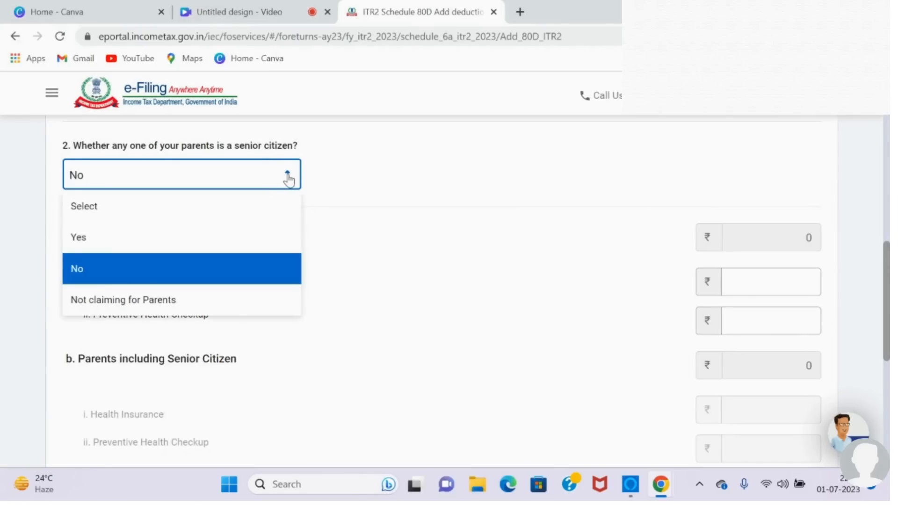
click(183, 300)
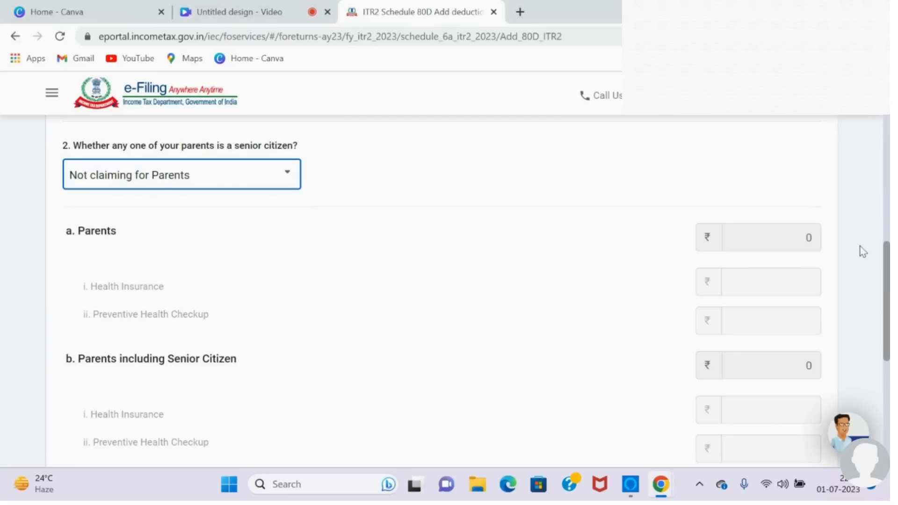
Step: Save the section 80D answers and confirm Schedule 80D
drag(888, 264, 888, 356)
click(785, 321)
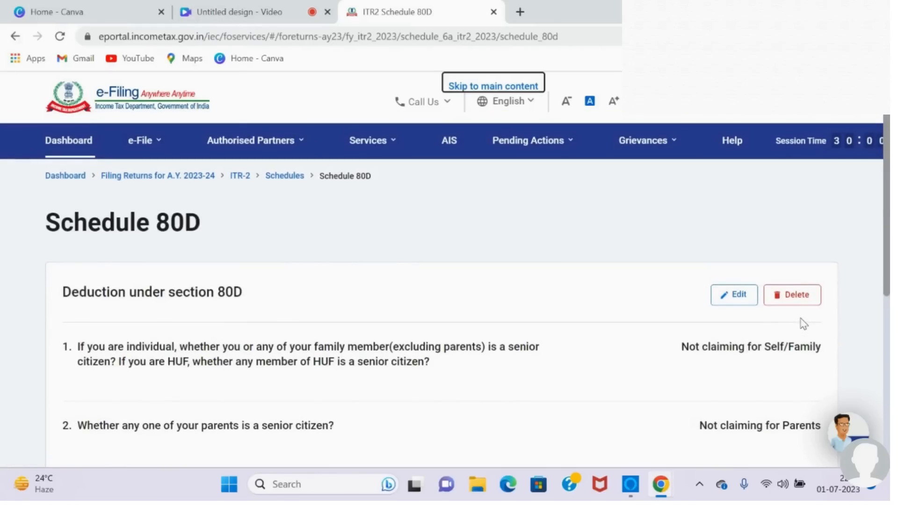
scroll(804, 324, down, 6)
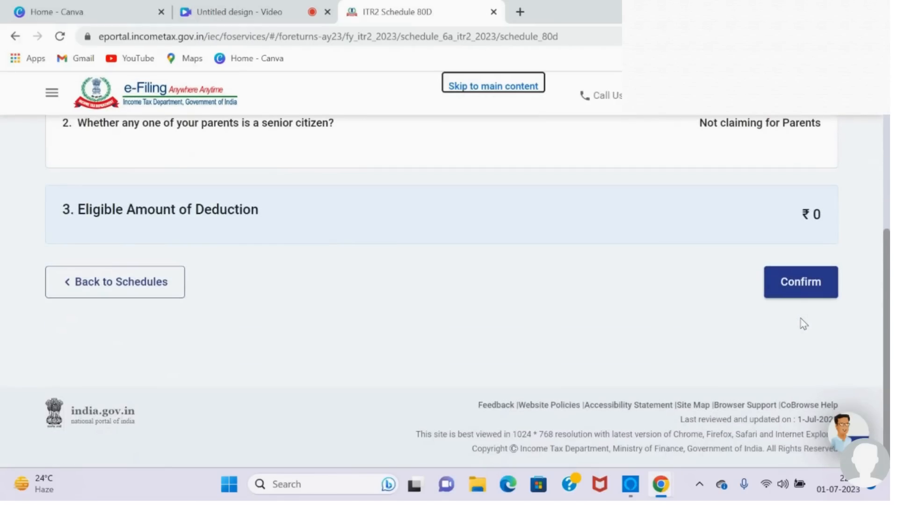
click(816, 283)
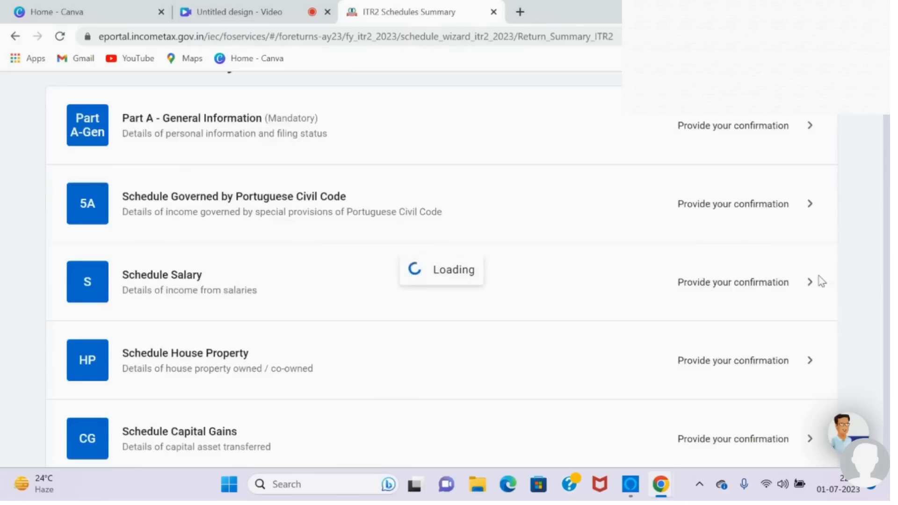
Step: Open Schedule Capital Gains from the schedules summary
scroll(822, 281, down, 8)
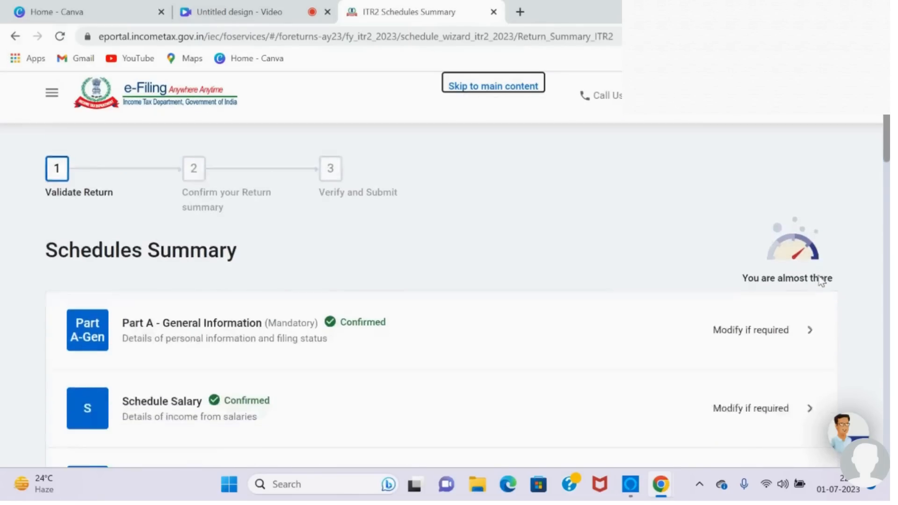
scroll(820, 281, down, 6)
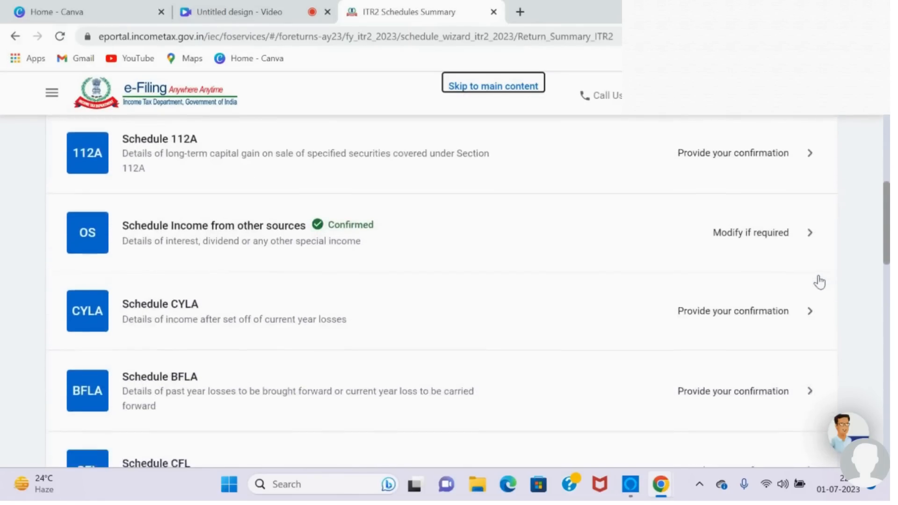
scroll(820, 281, down, 4)
scroll(820, 282, up, 10)
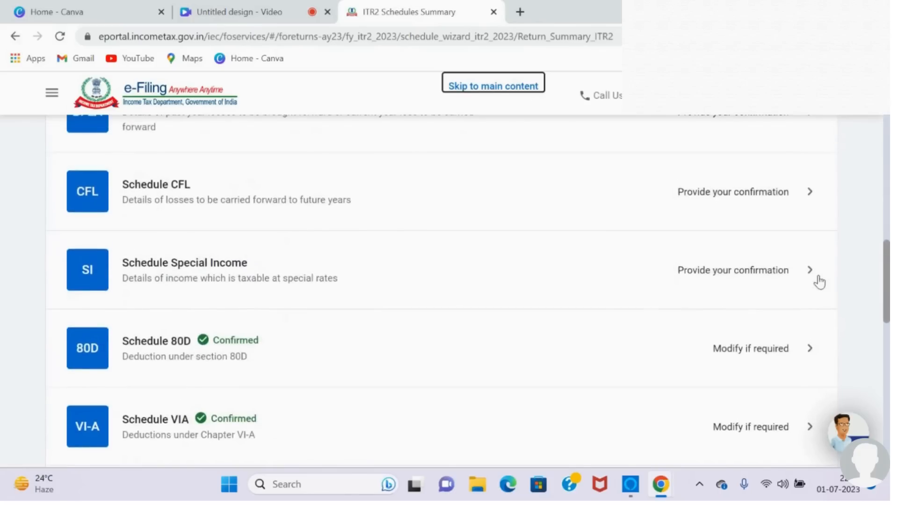
scroll(819, 281, up, 2)
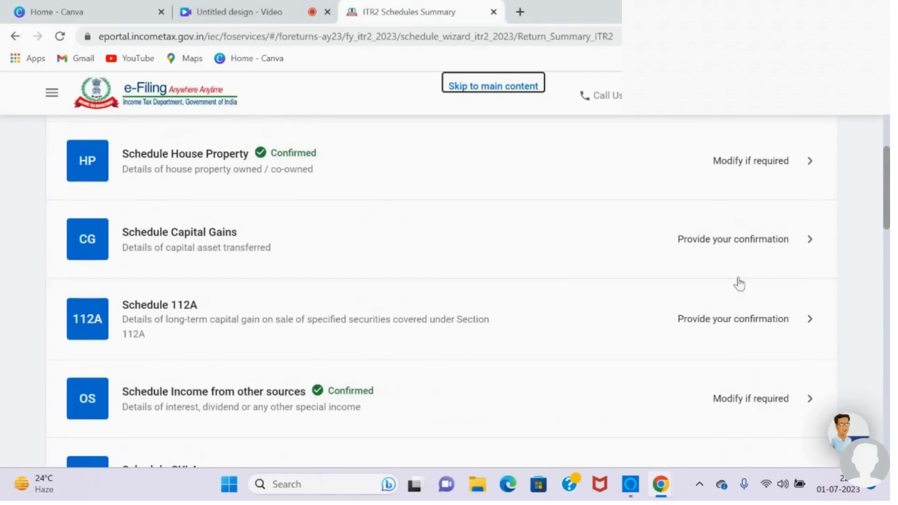
click(753, 246)
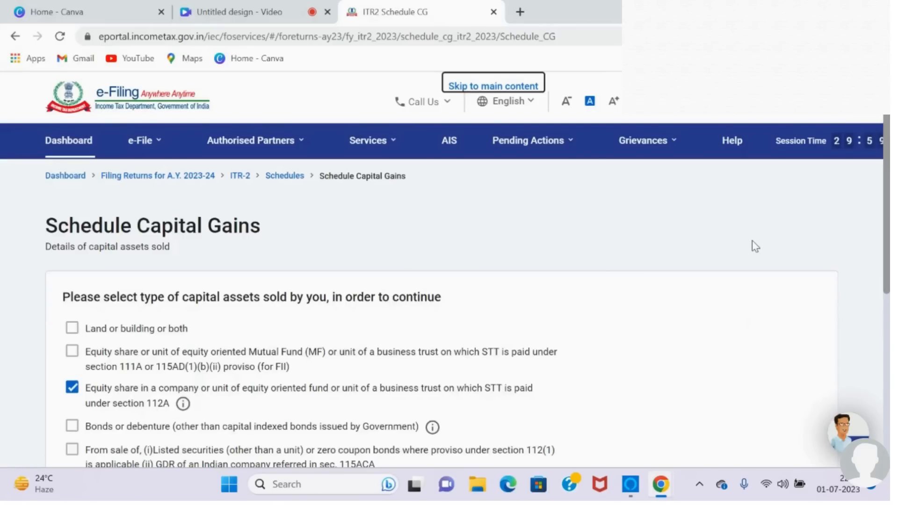
Step: Add Land or building or both and section 111A equity shares to the capital asset types sold, and continue
scroll(755, 246, down, 3)
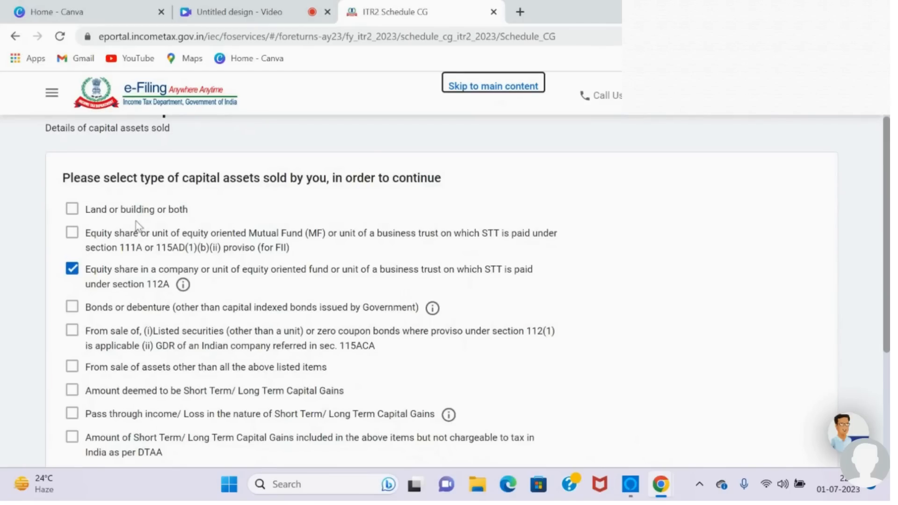
click(72, 209)
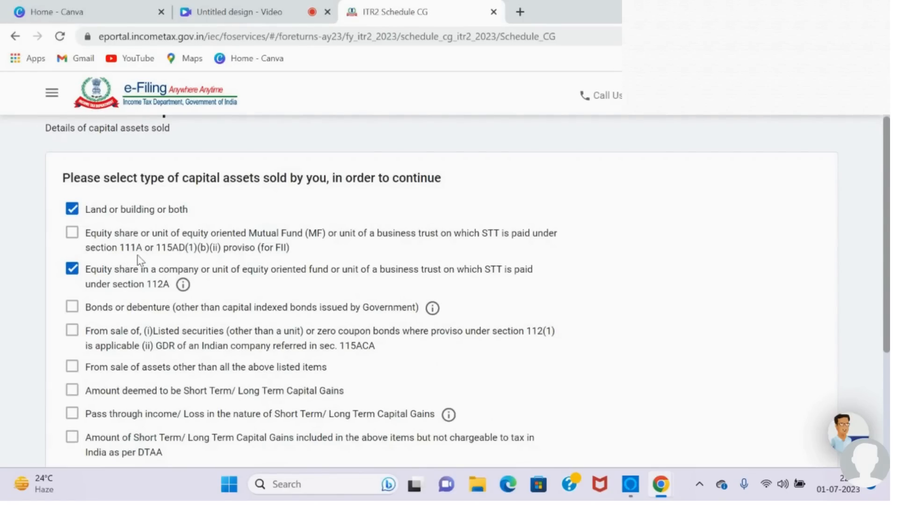
click(73, 234)
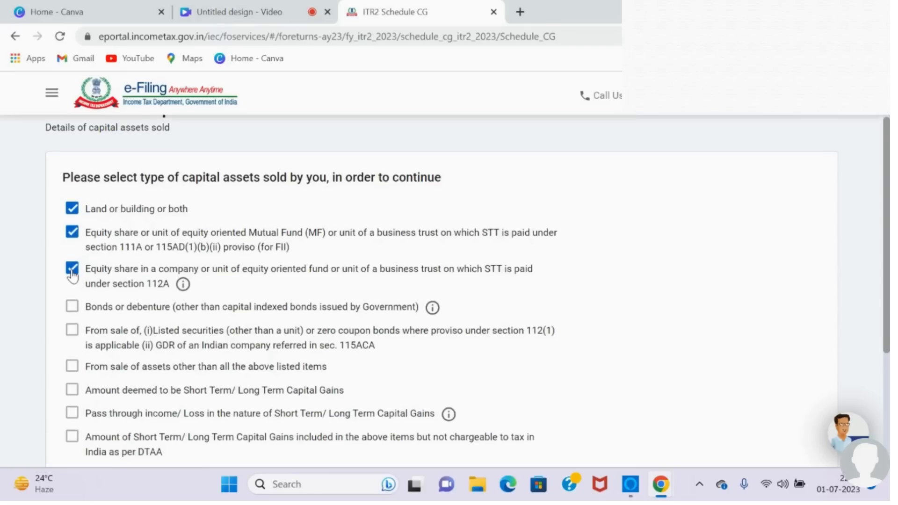
scroll(73, 276, down, 3)
scroll(72, 276, down, 1)
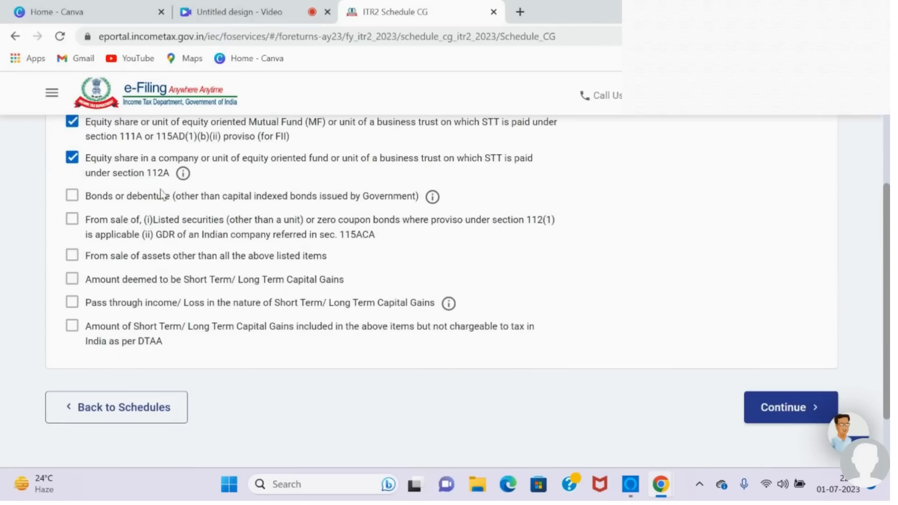
click(73, 256)
click(72, 257)
click(774, 408)
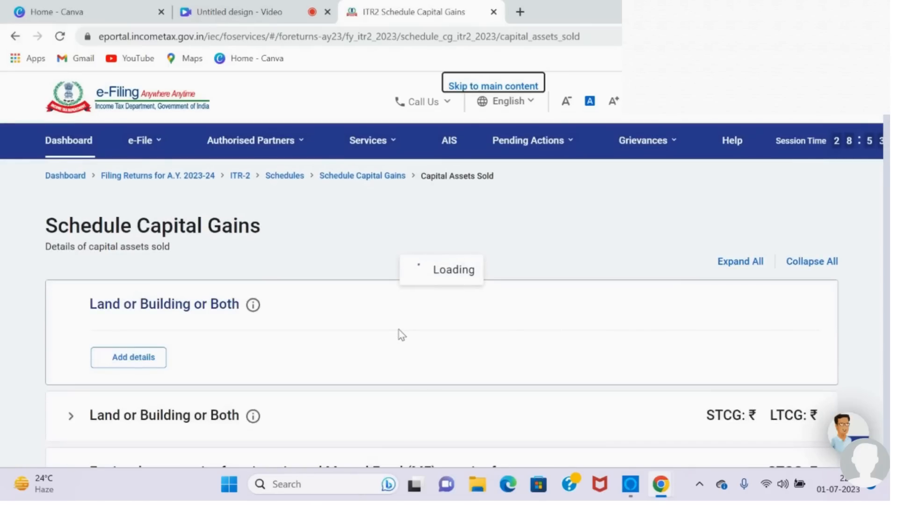
Step: Start adding details for an asset under Land or Building or Both
click(127, 360)
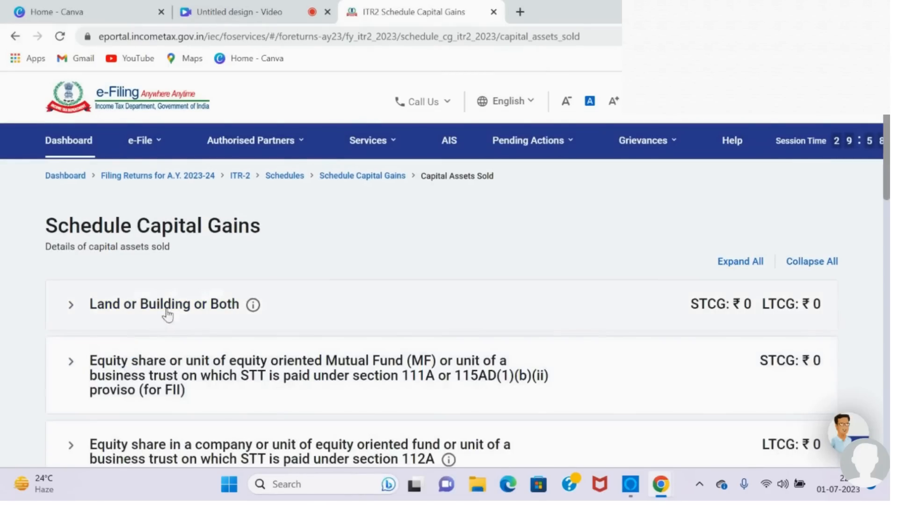
click(212, 304)
click(133, 358)
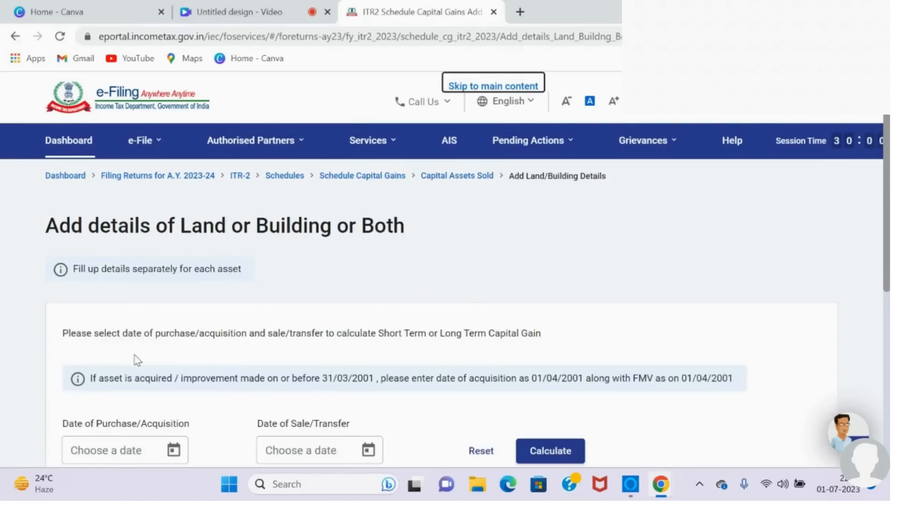
Step: Set the property's date of purchase/acquisition to 03/03/2020
scroll(135, 360, down, 5)
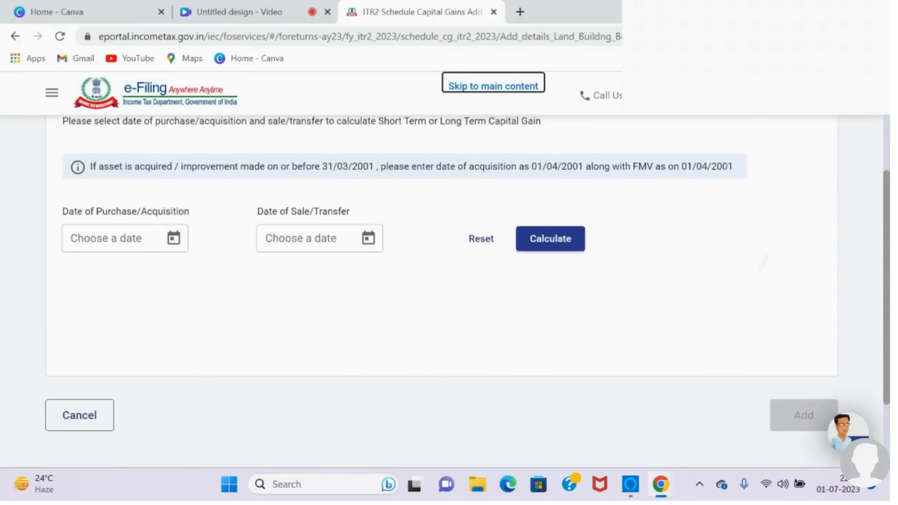
scroll(442, 290, down, 1)
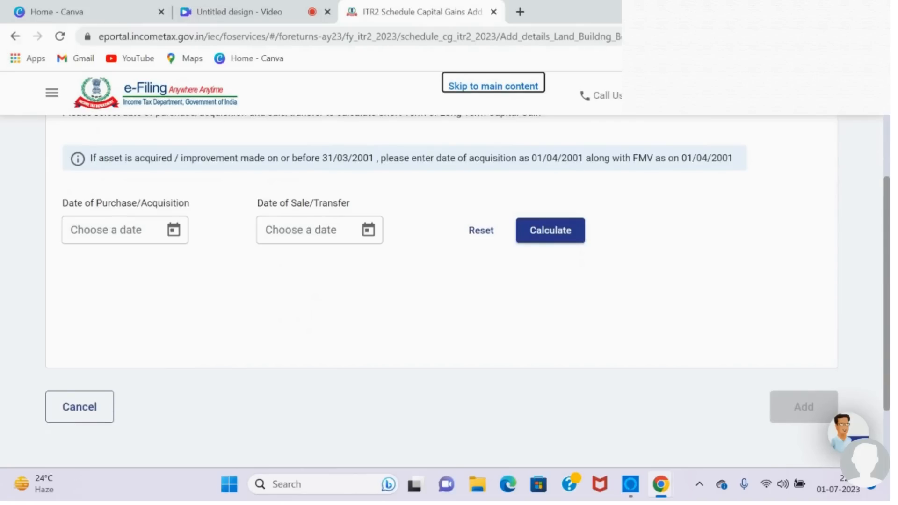
click(174, 230)
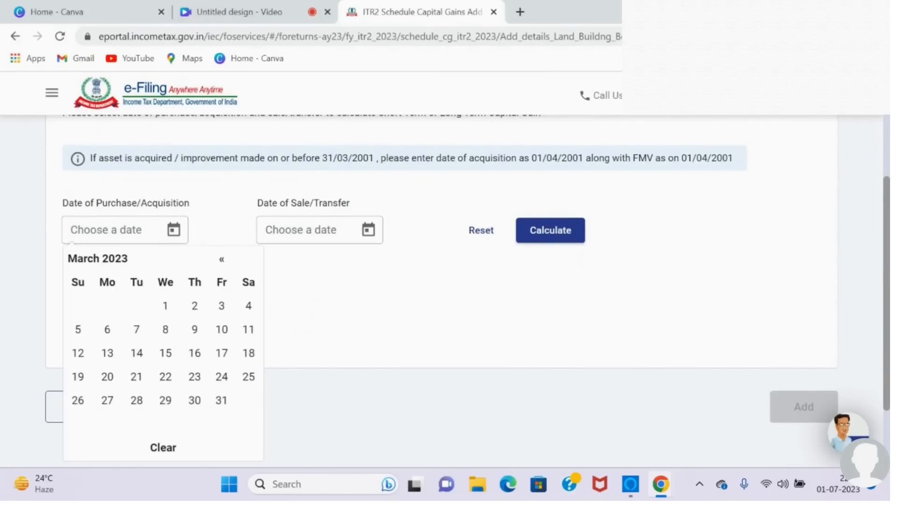
click(222, 259)
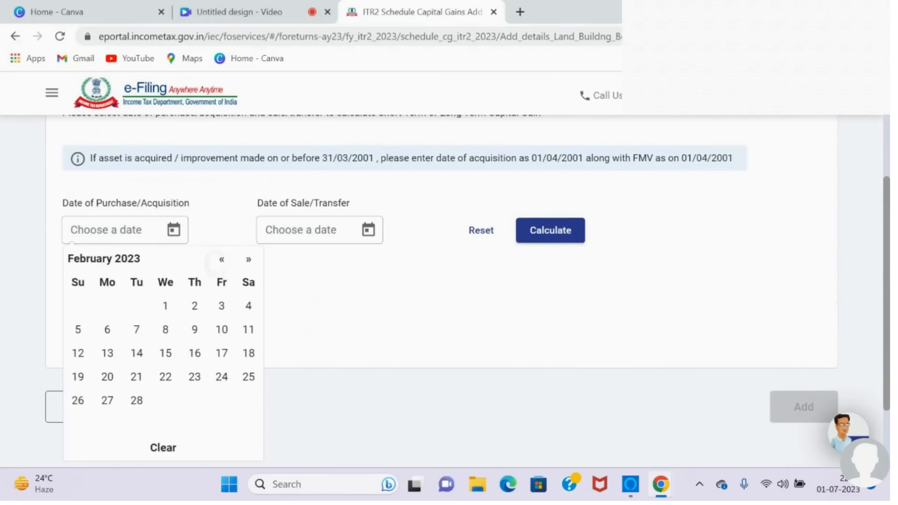
click(221, 259)
click(126, 258)
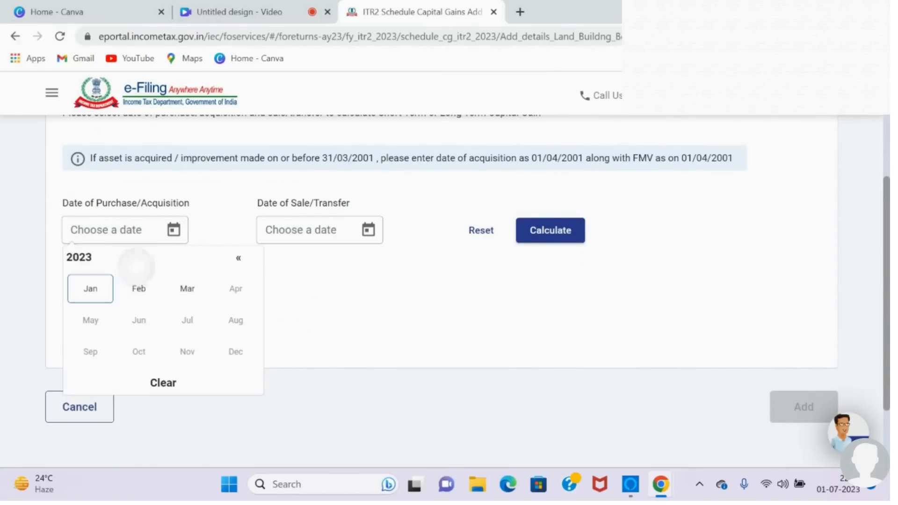
double_click(238, 258)
click(238, 258)
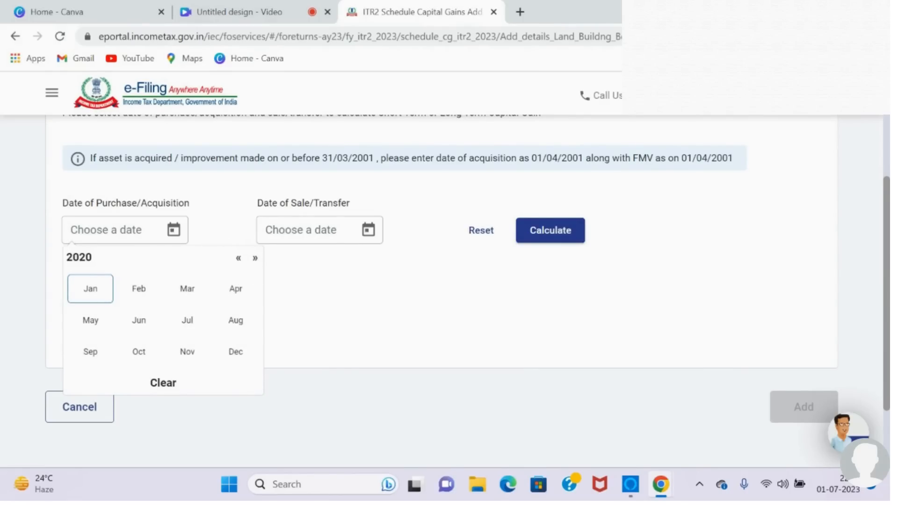
click(199, 292)
click(136, 330)
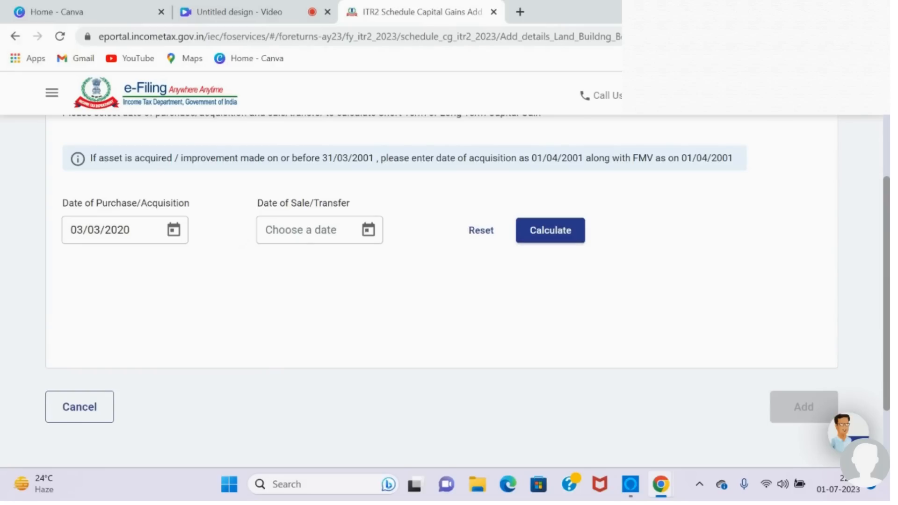
Step: Set the property's date of sale/transfer to 01/03/2023 and calculate the holding period
click(368, 230)
click(359, 305)
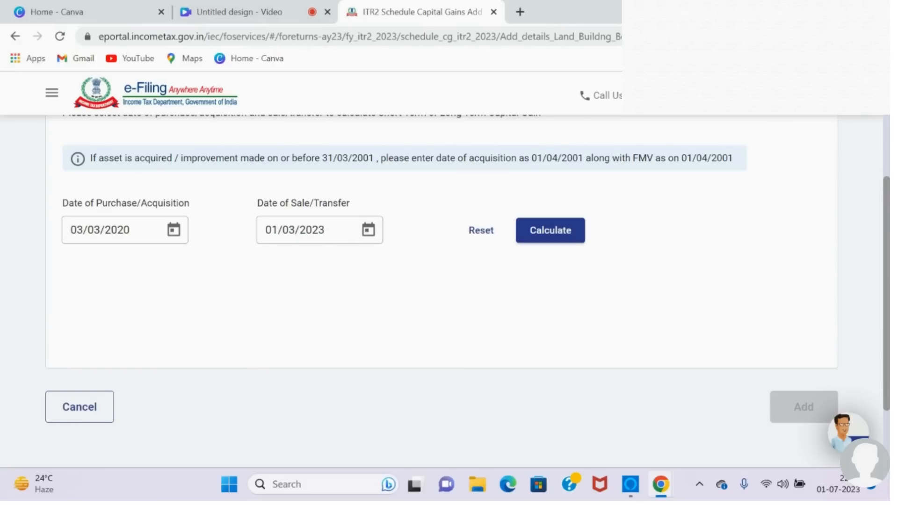
click(549, 230)
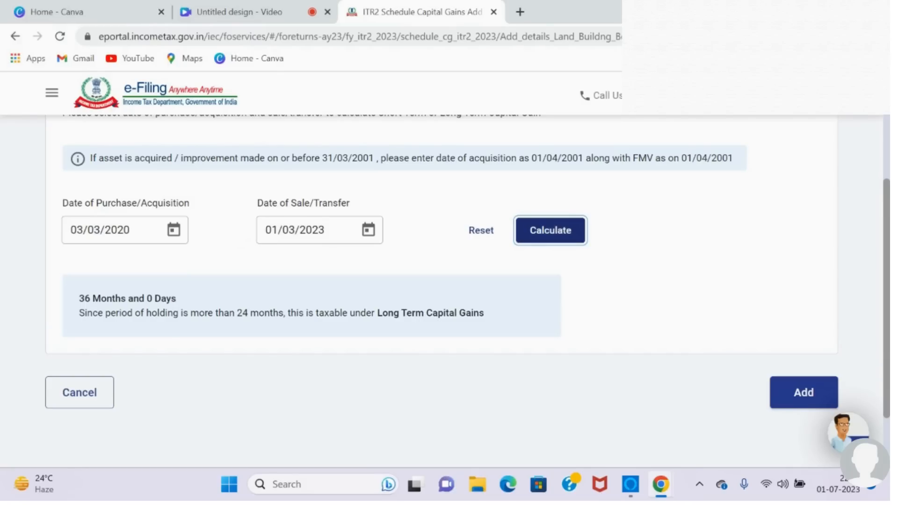
Step: Add the property with the calculated holding period to open its capital gains detail fields
scroll(449, 290, down, 2)
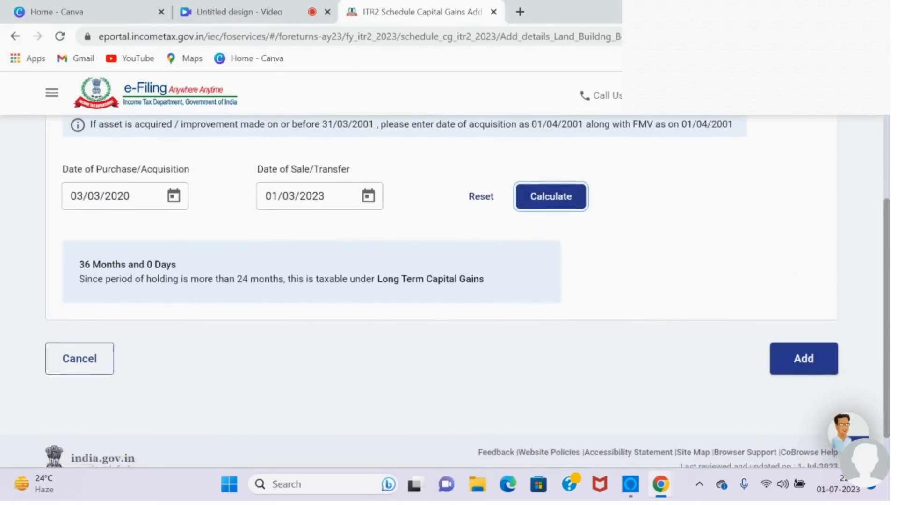
scroll(467, 298, down, 1)
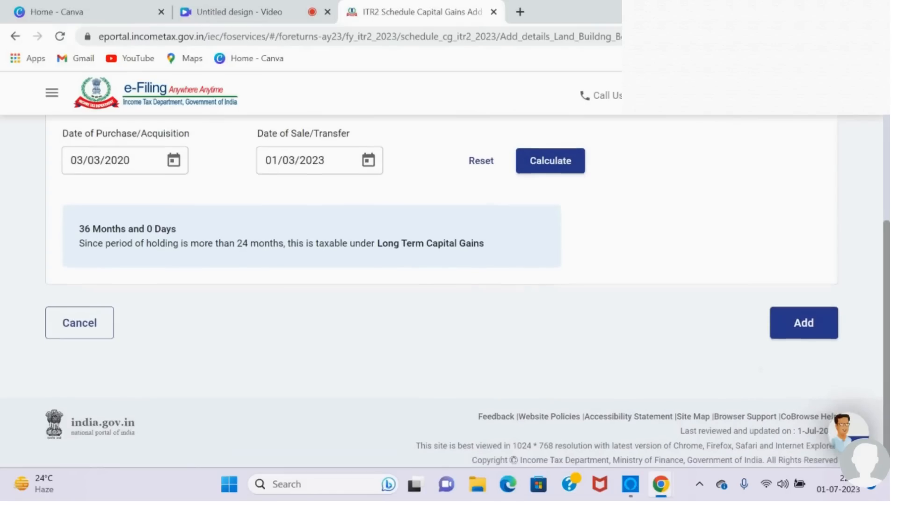
click(810, 312)
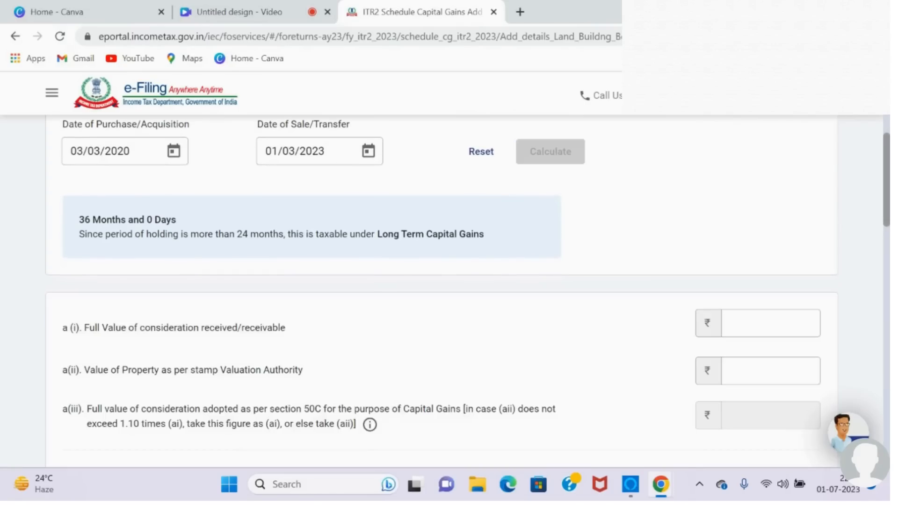
Step: Enter 9,00,000 as the full value of consideration received/receivable for the property
scroll(441, 294, down, 3)
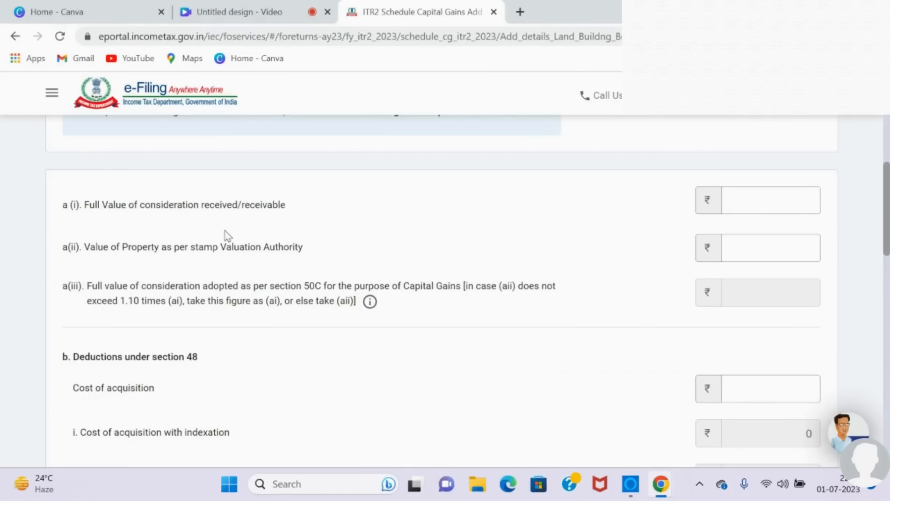
click(766, 197)
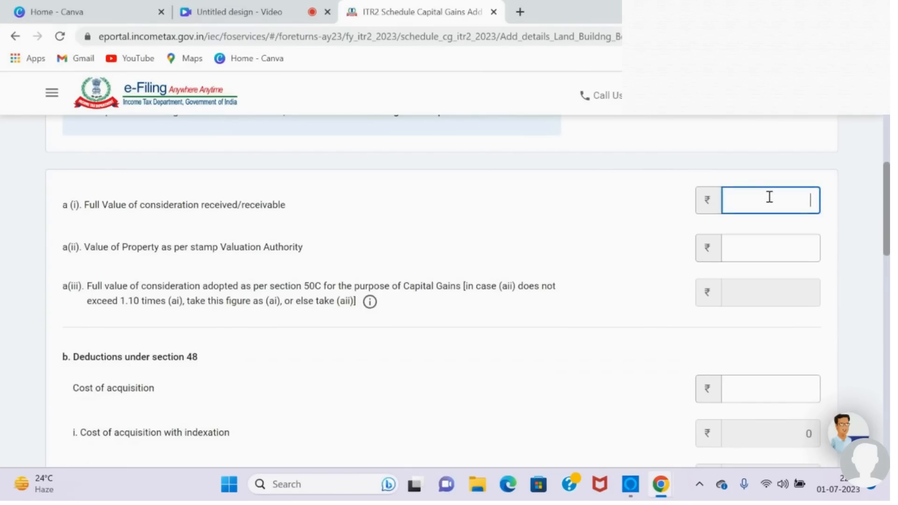
text(900000)
click(660, 226)
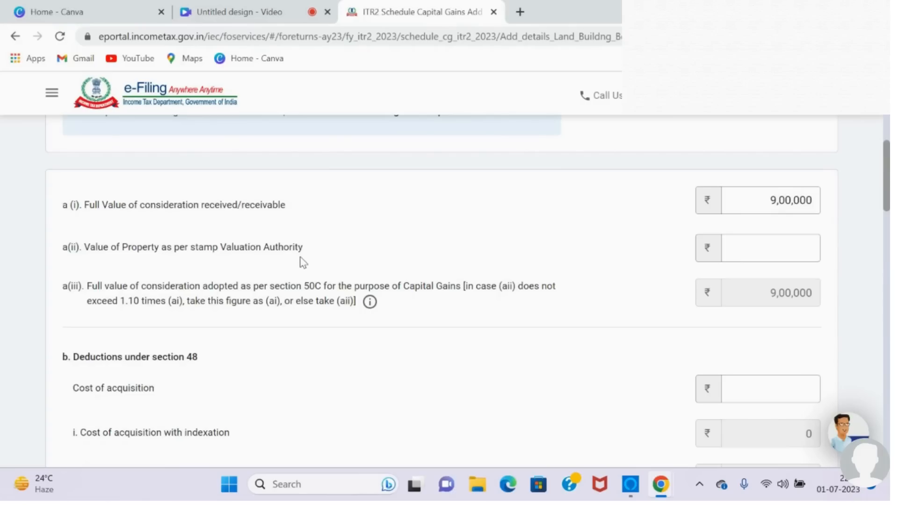
Step: Enter 9,50,000 as the value of property as per stamp Valuation Authority
click(761, 243)
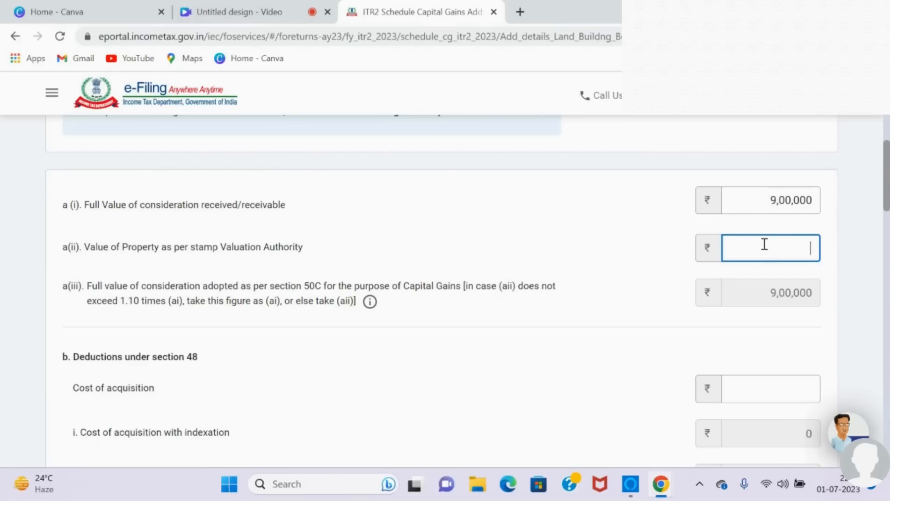
text(950000)
click(655, 276)
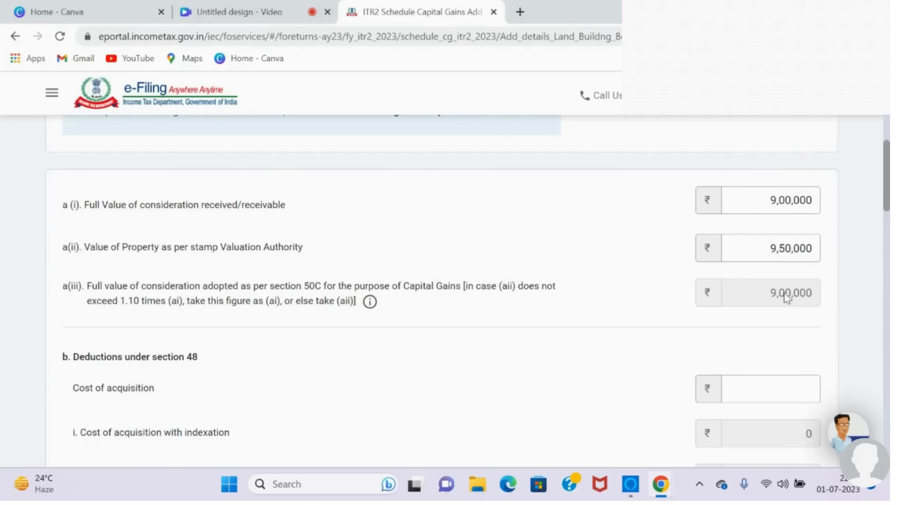
Step: Change the stamp Valuation Authority value of the property to 9,90,000
click(789, 260)
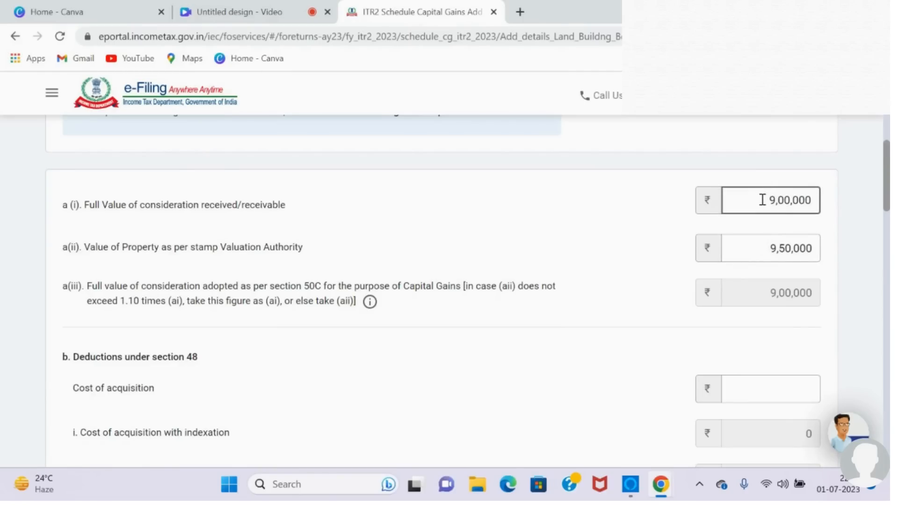
click(784, 252)
key(BackSpace)
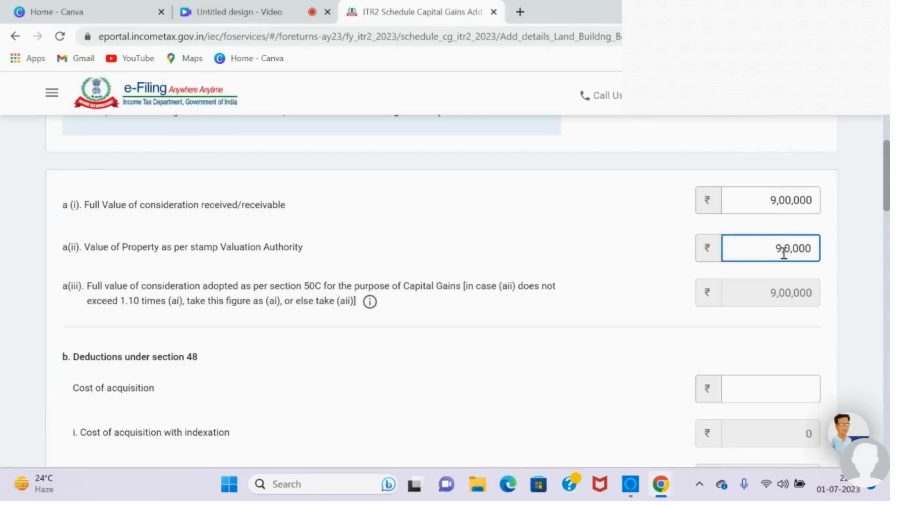
text(9,)
click(659, 281)
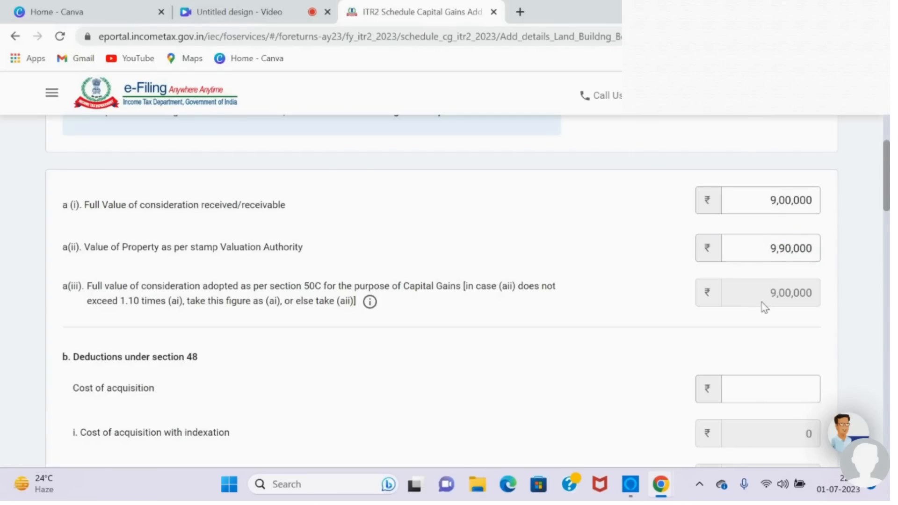
Step: Set the value of property as per stamp Valuation Authority to 10,00,000
click(785, 250)
key(BackSpace)
key(BackSpace)
text(100)
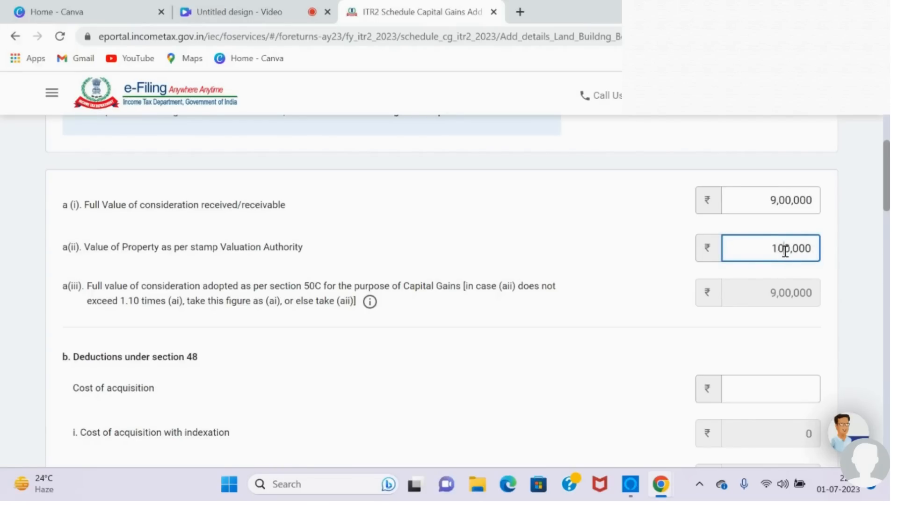
click(660, 262)
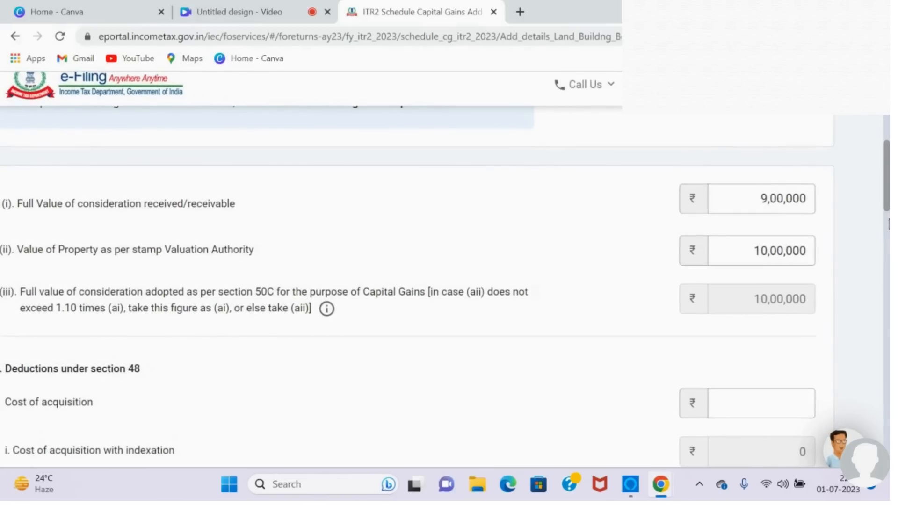
Step: Enter 7,00,000 as the cost of acquisition in the deductions under section 48
scroll(888, 224, down, 5)
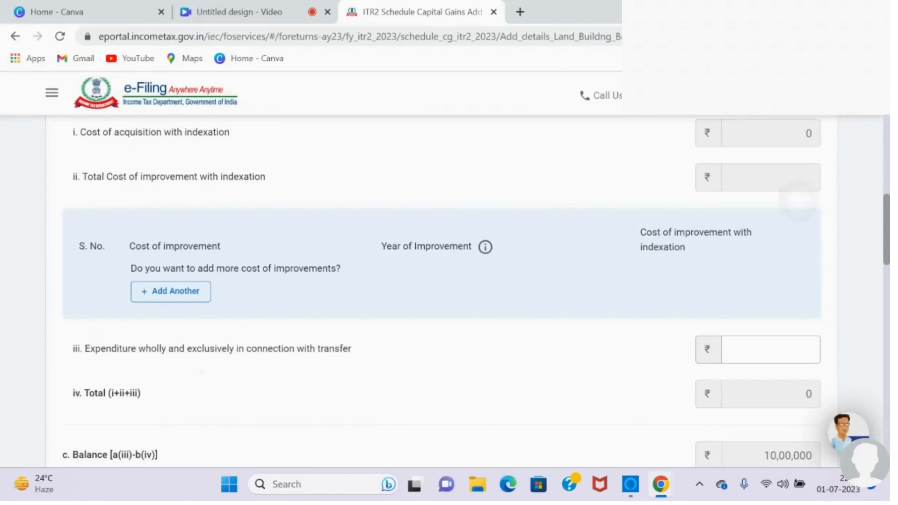
scroll(476, 289, up, 1)
scroll(527, 316, up, 5)
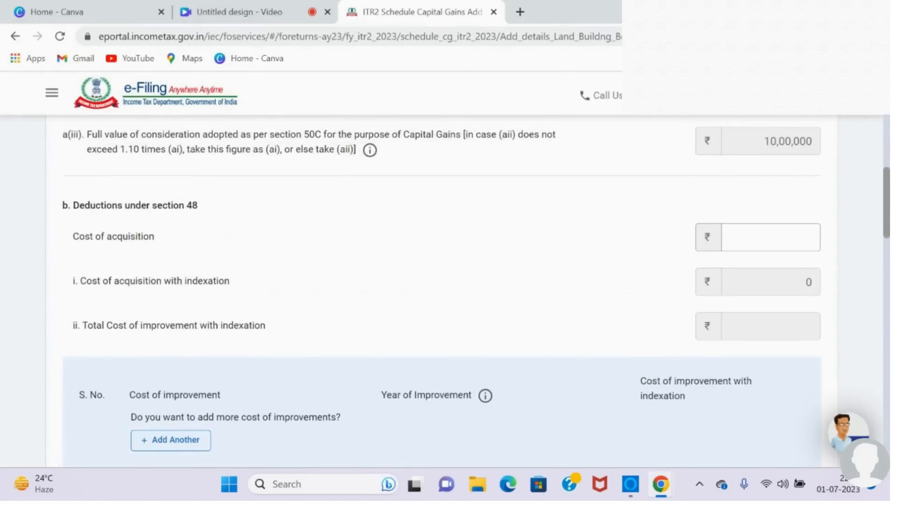
scroll(528, 316, up, 2)
scroll(527, 316, down, 1)
scroll(527, 314, down, 2)
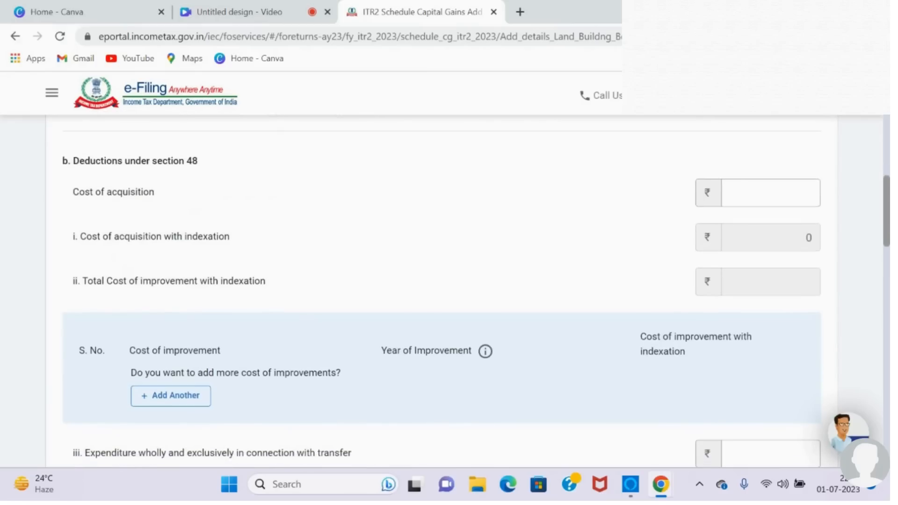
click(771, 193)
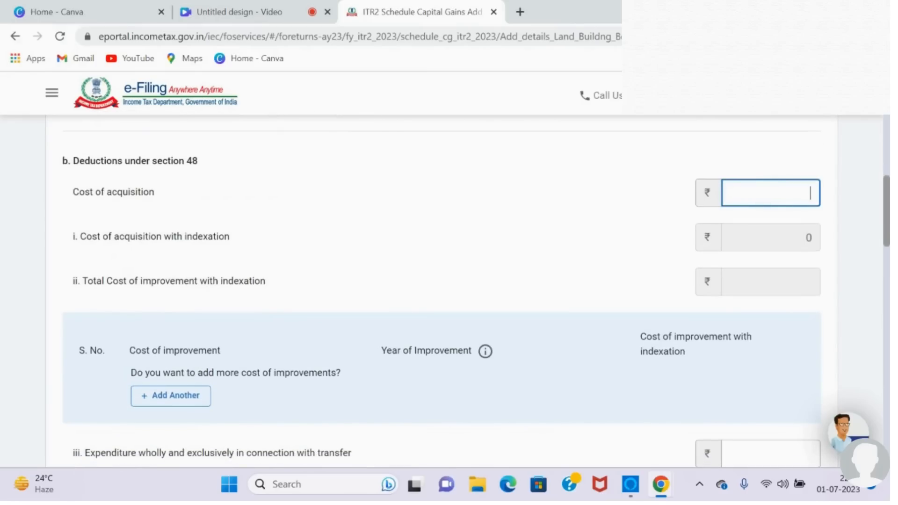
text(700000)
click(614, 247)
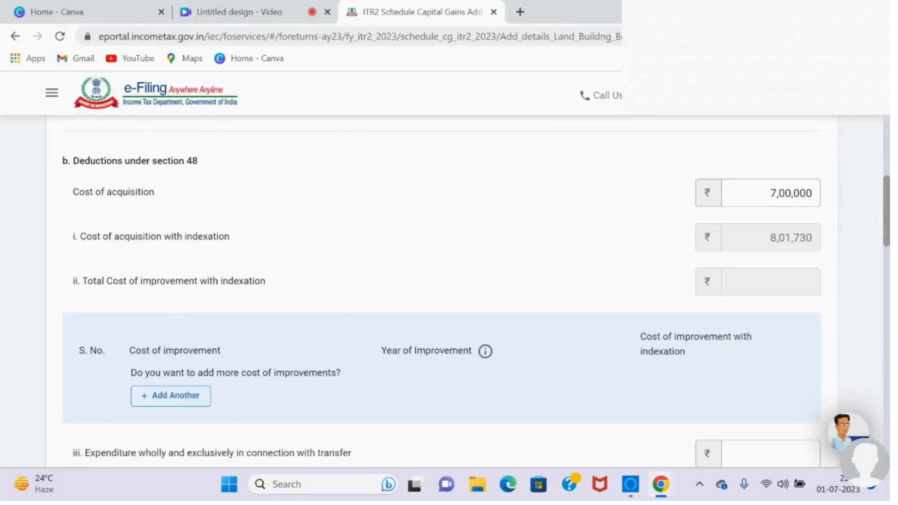
scroll(343, 283, down, 2)
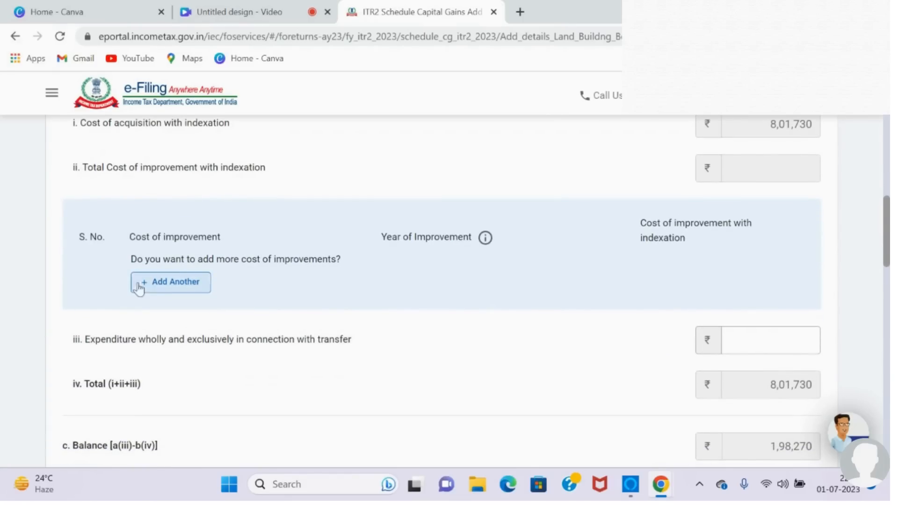
Step: Add a cost of improvement of 50,000 with 2020-21 as the year of improvement
click(175, 287)
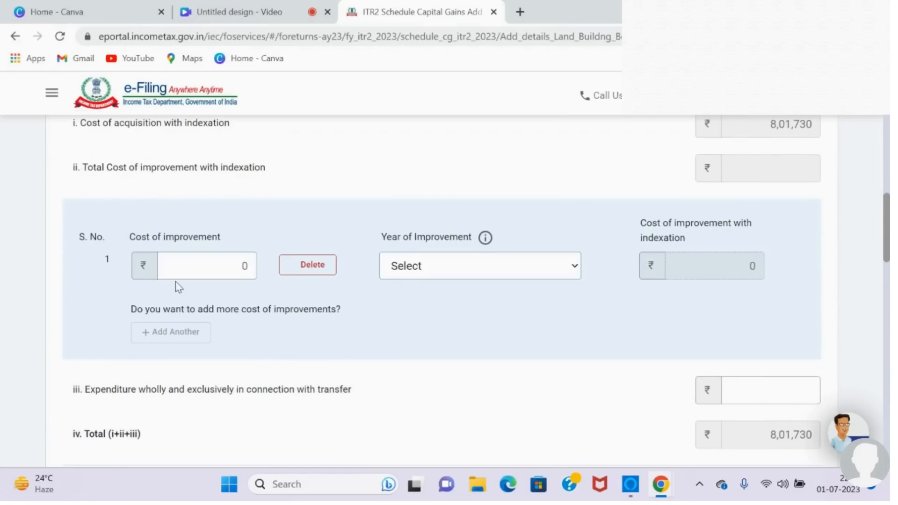
click(208, 269)
text(50000)
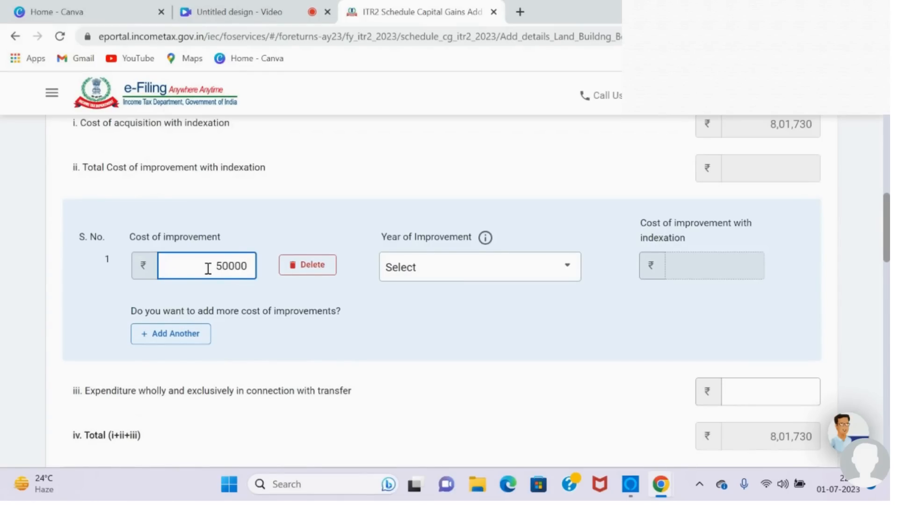
click(569, 281)
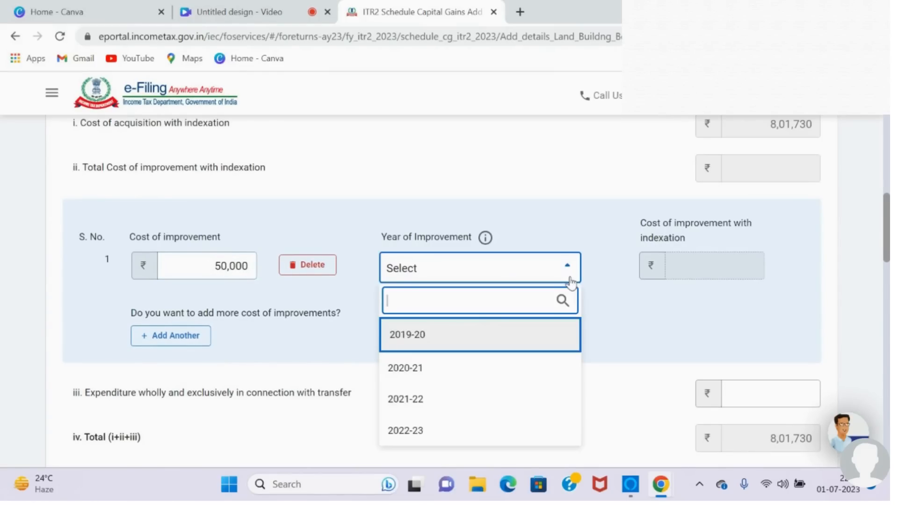
click(438, 368)
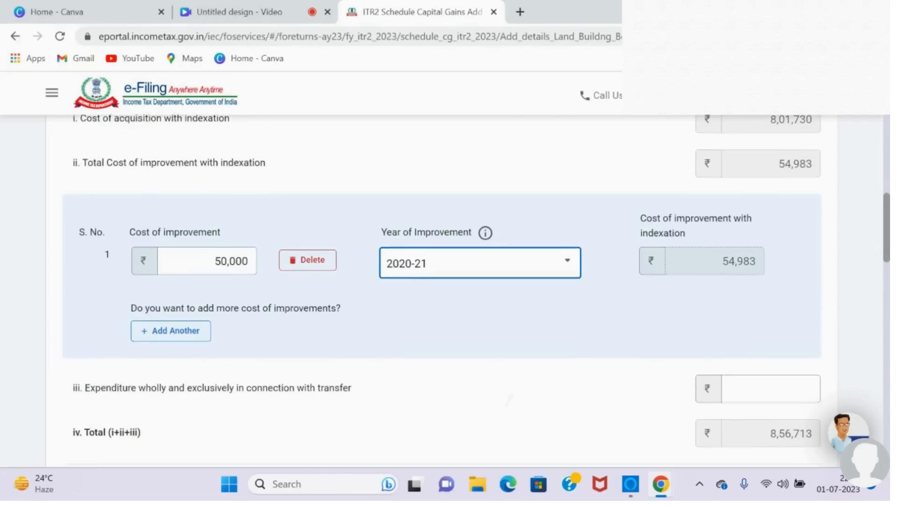
Step: Enter 2,500 as the expenditure wholly and exclusively in connection with transfer
scroll(219, 289, down, 4)
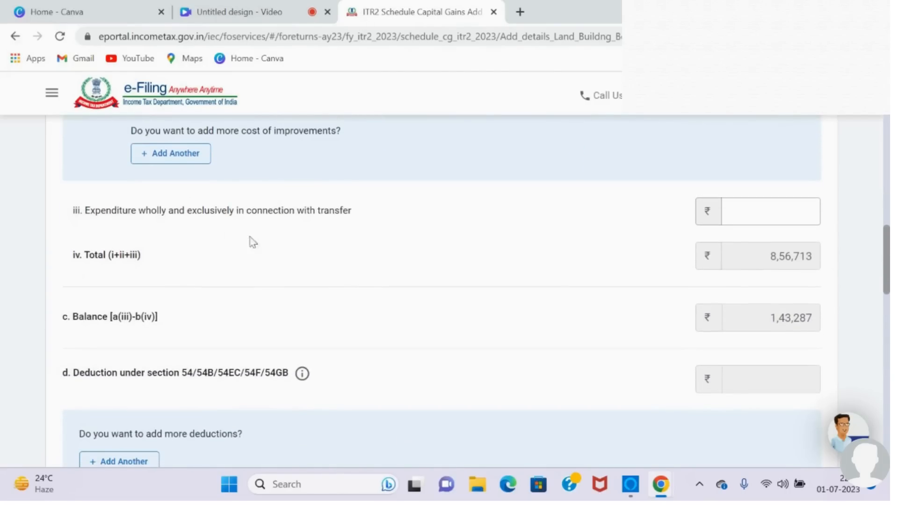
click(737, 206)
text(2,50)
text(00)
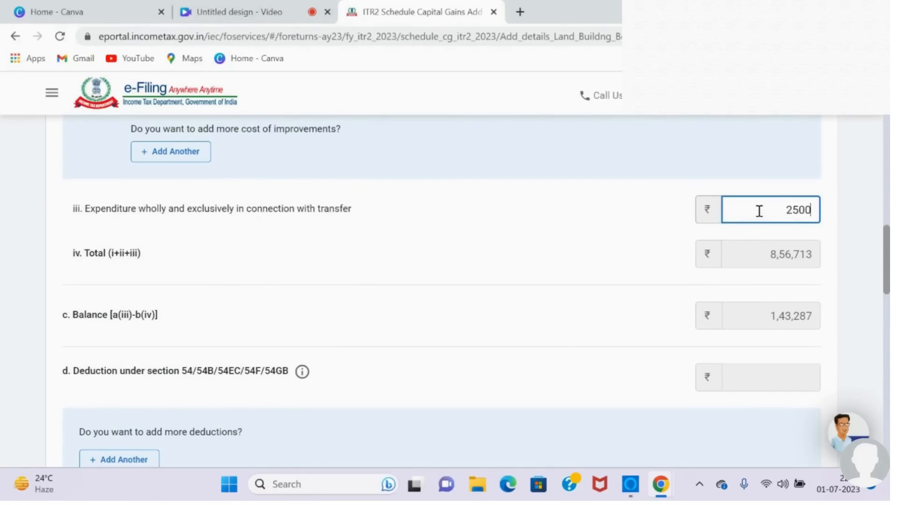
click(654, 258)
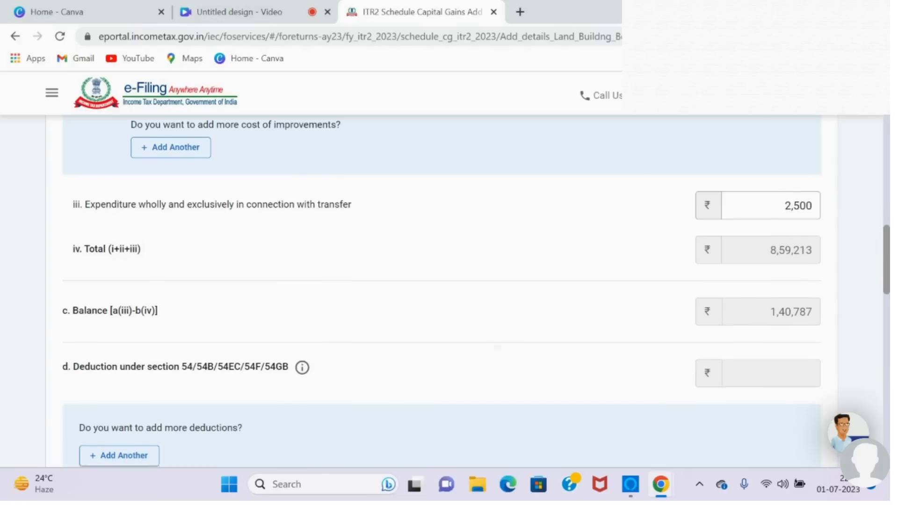
Step: Fill in the buyer's name in the immovable property transfer details
scroll(869, 277, down, 3)
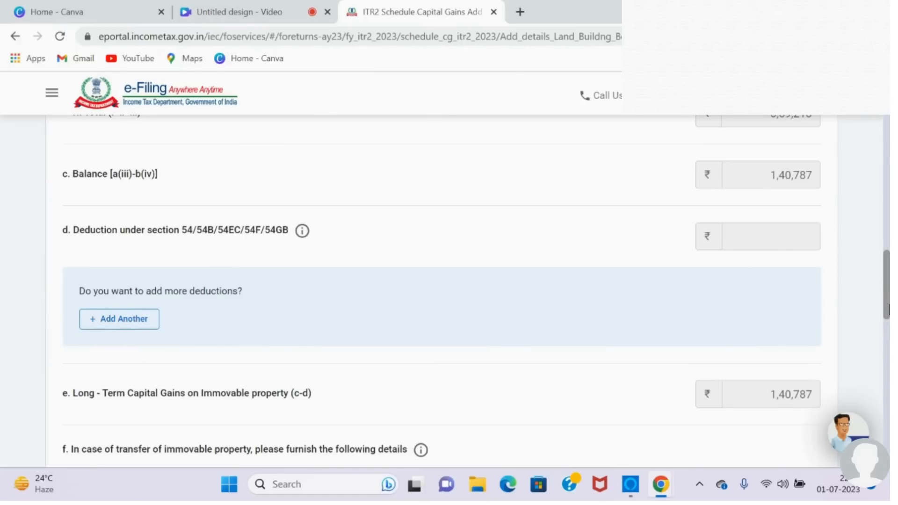
drag(889, 308, 889, 328)
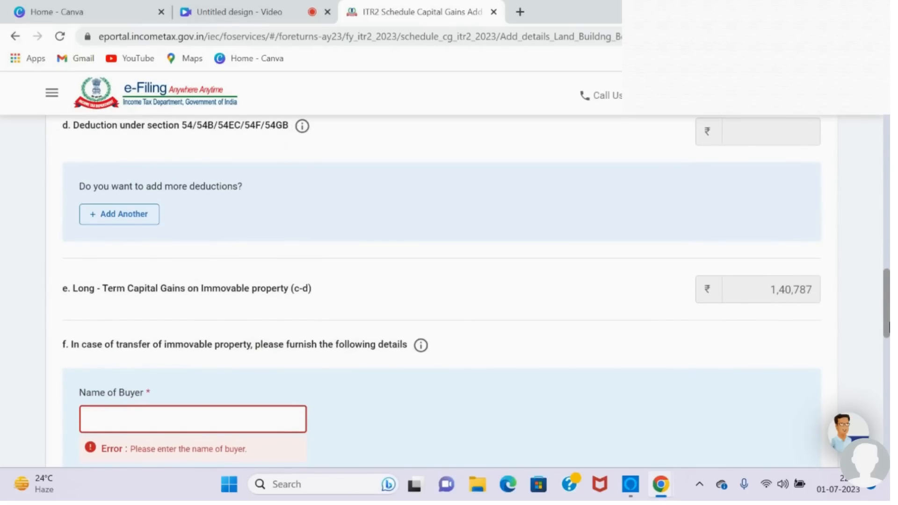
drag(889, 327, 889, 360)
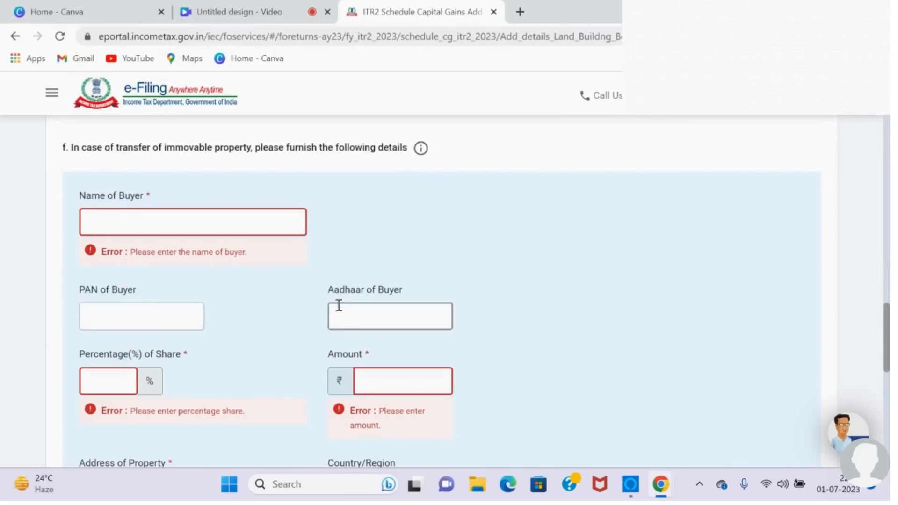
click(214, 227)
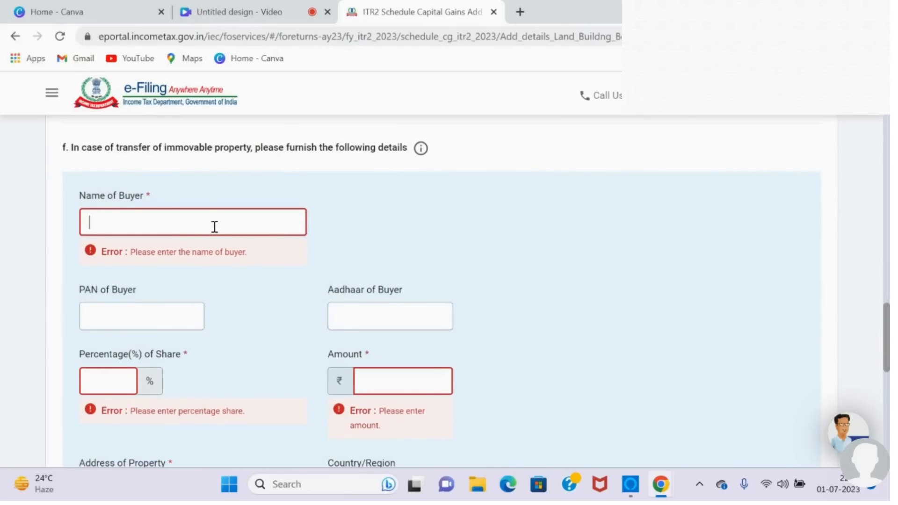
text(dd)
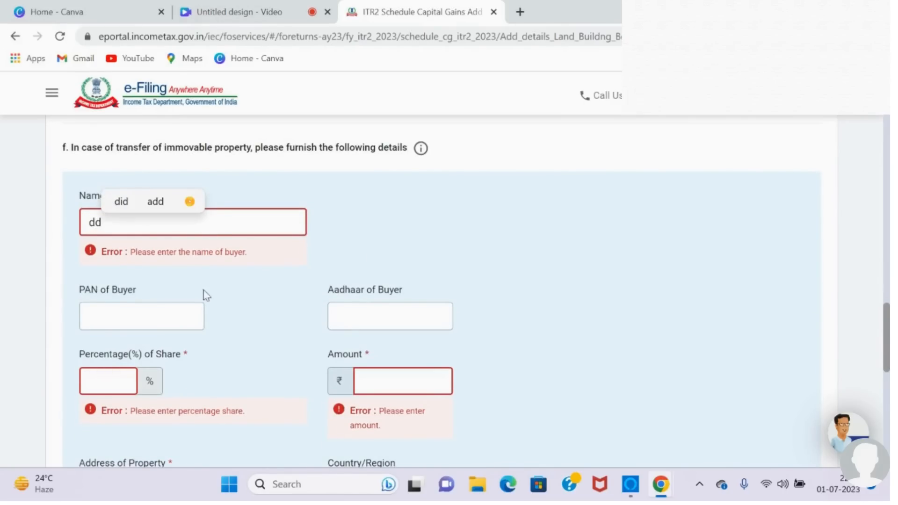
click(275, 308)
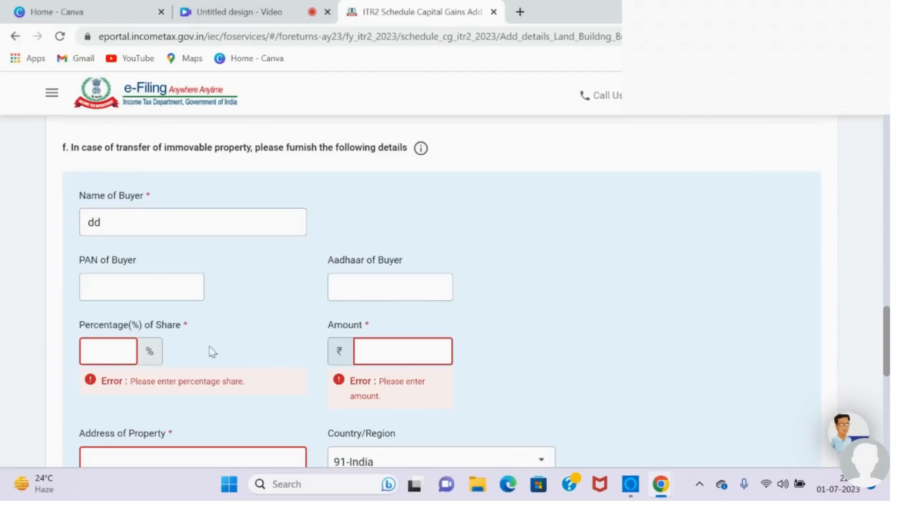
Step: Set the buyer's percentage of share to 100 and the amount to 9,00,000
click(124, 352)
text(100)
click(230, 361)
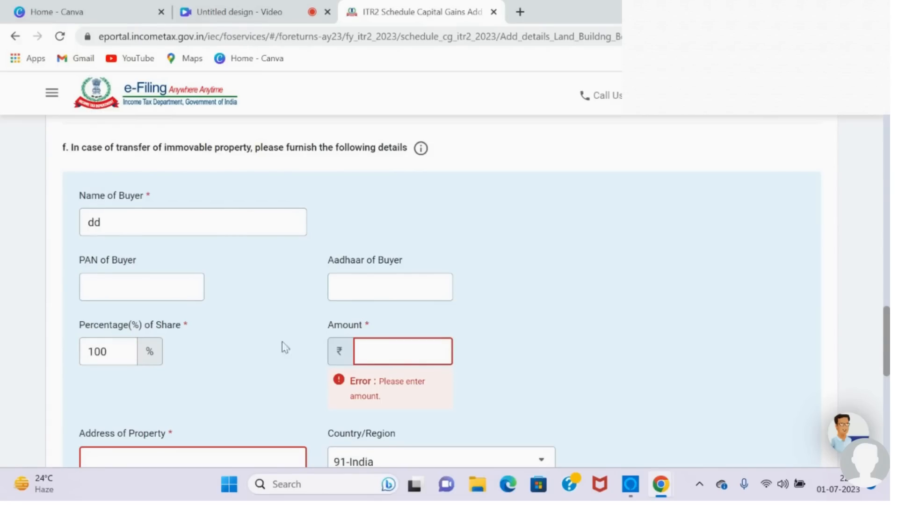
click(404, 352)
text(900000)
click(509, 367)
Step: Enter the address of the transferred property in the buyer details
click(281, 422)
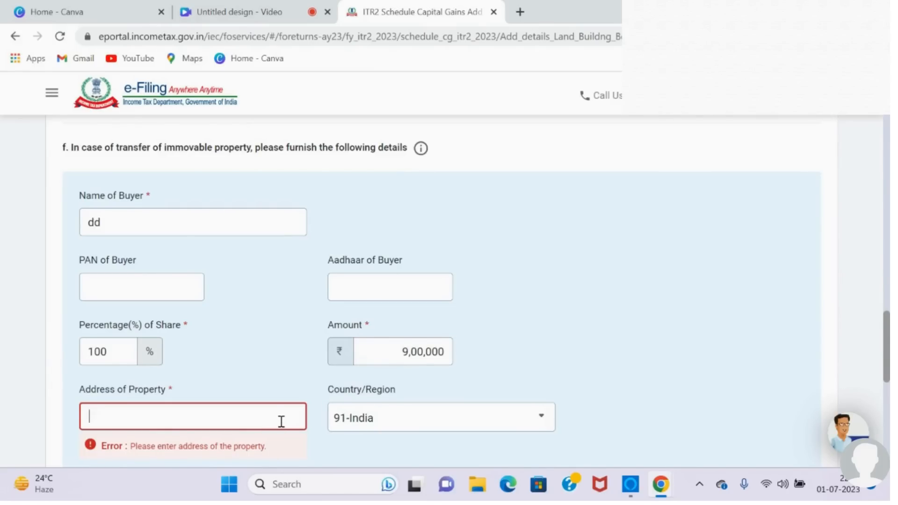
text(ii)
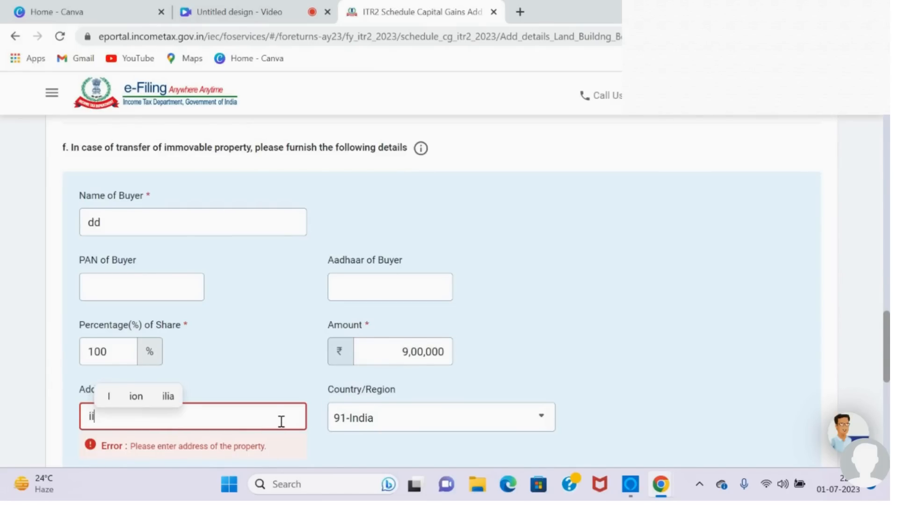
scroll(889, 335, down, 1)
scroll(889, 336, down, 5)
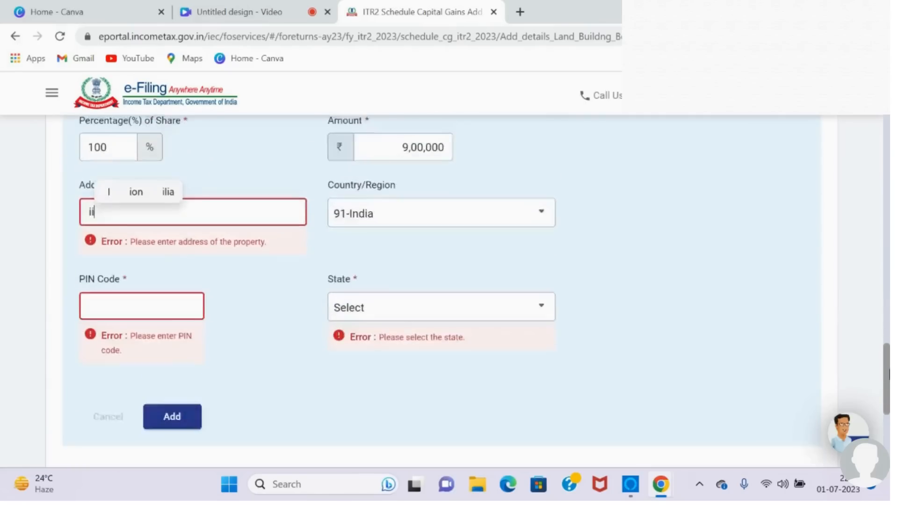
click(178, 234)
Step: Fill in the property's postal PIN code and add the buyer entry to the transfer details
scroll(179, 234, down, 1)
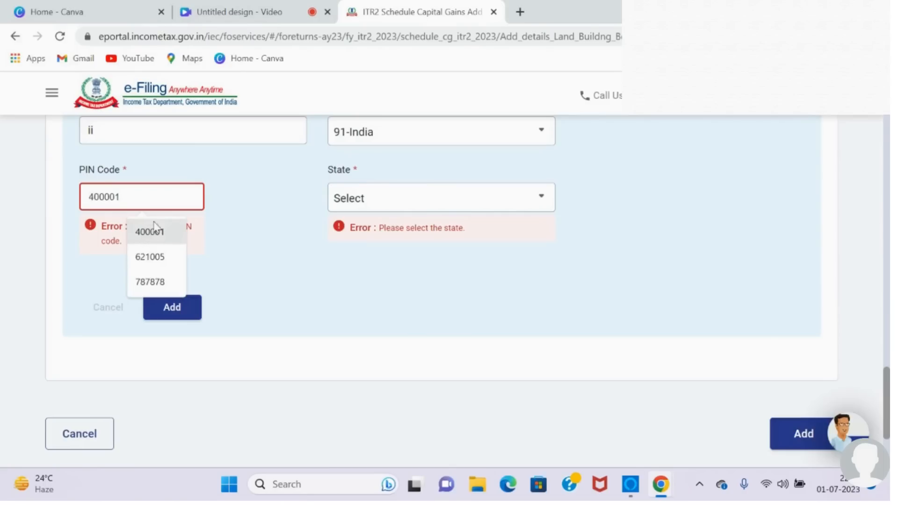
click(305, 196)
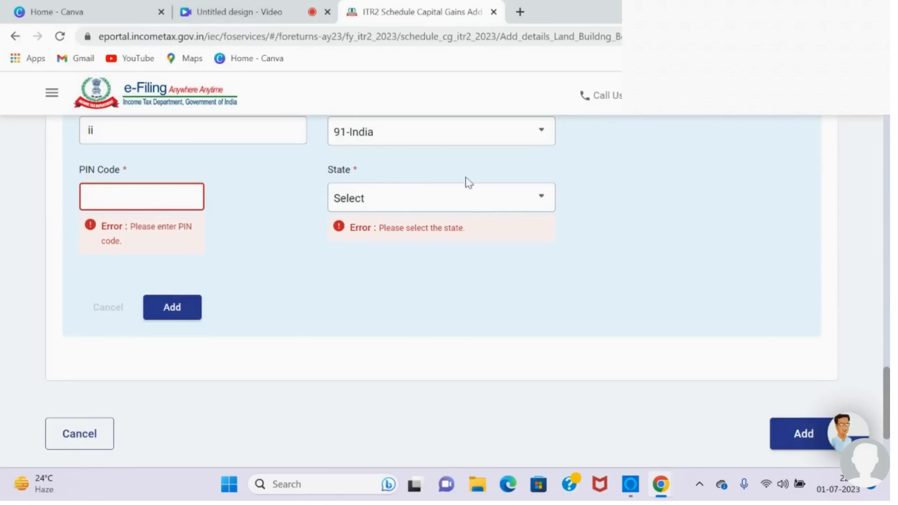
click(195, 197)
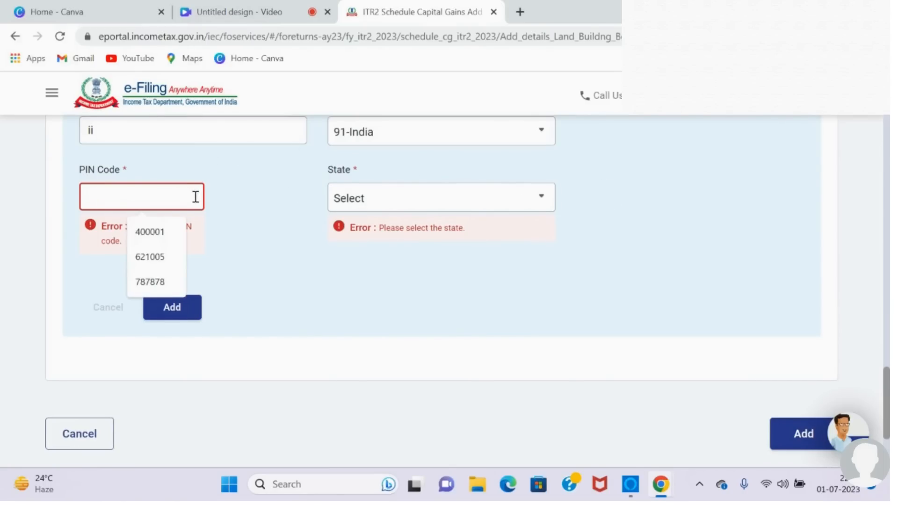
click(156, 232)
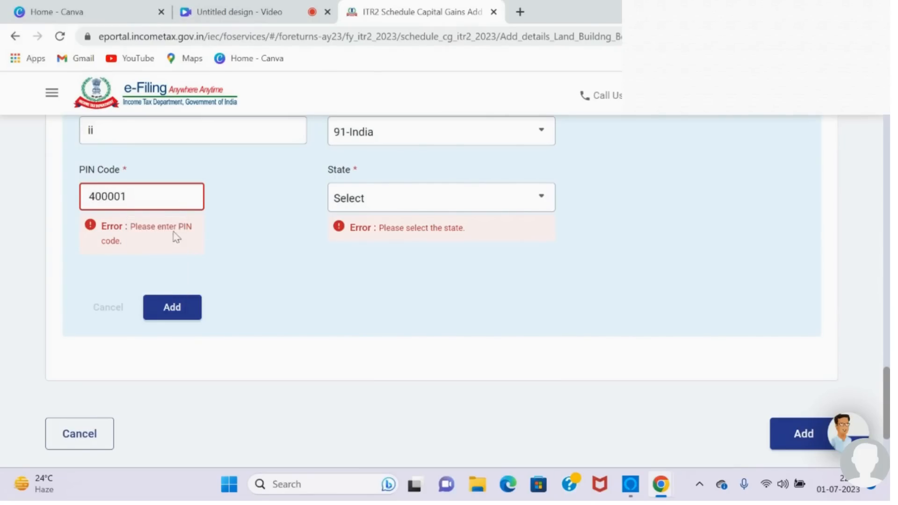
click(186, 290)
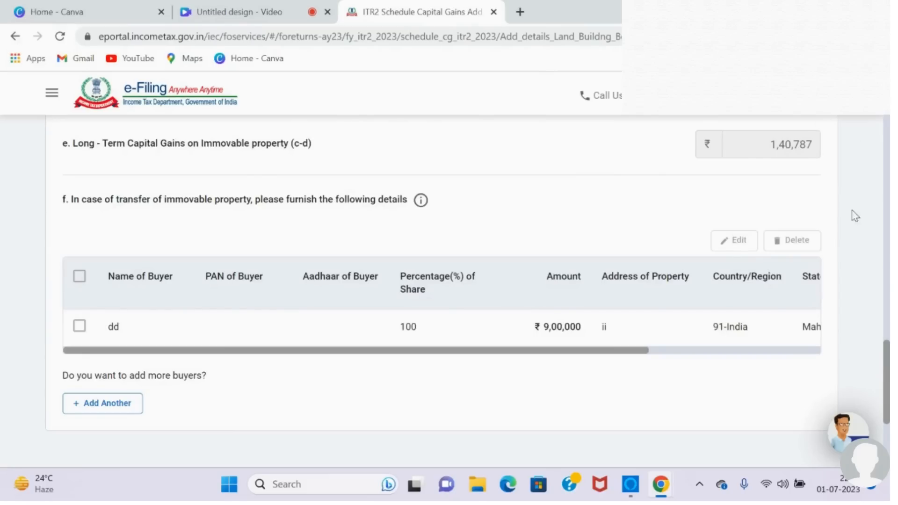
Step: Reset the purchase and sale dates and set the date of purchase/acquisition to 01/02/2023
drag(889, 360, 885, 116)
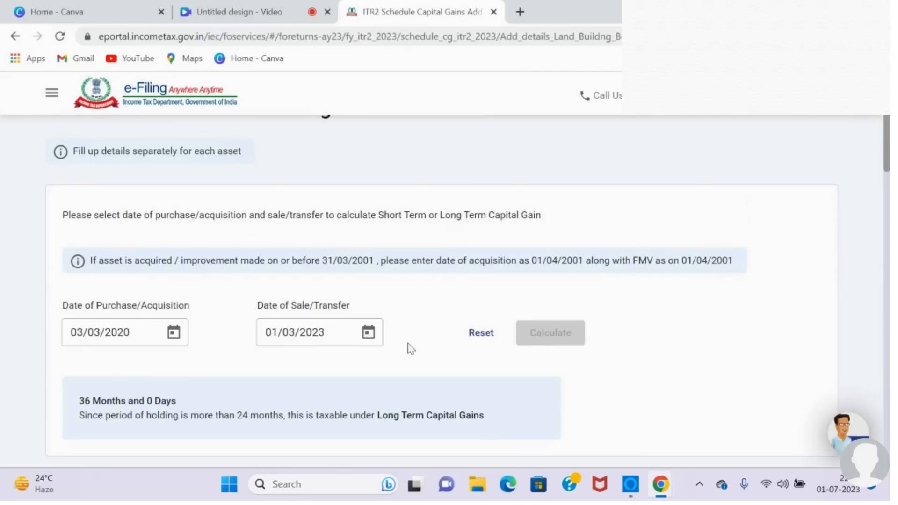
click(481, 340)
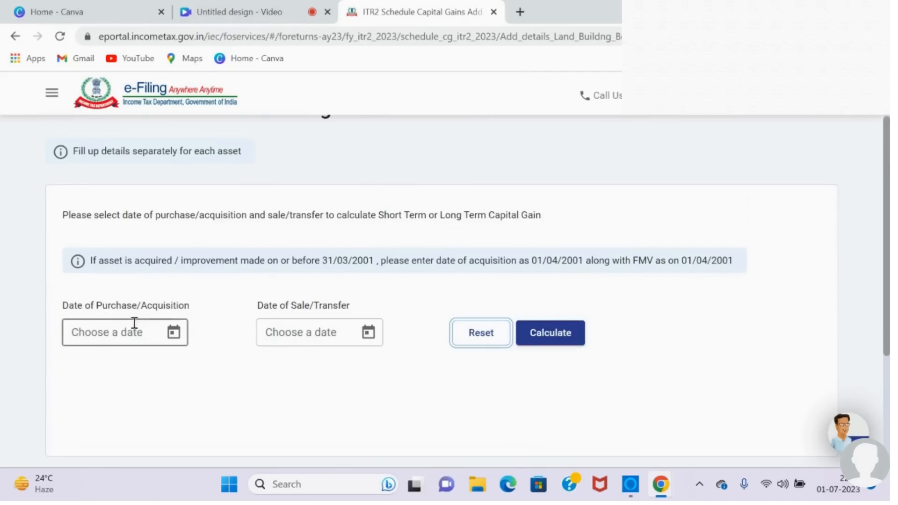
click(171, 341)
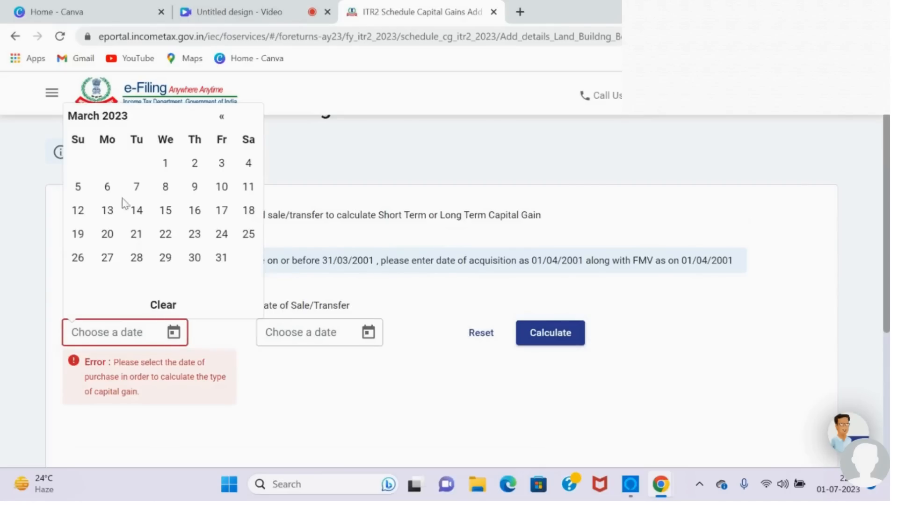
click(222, 120)
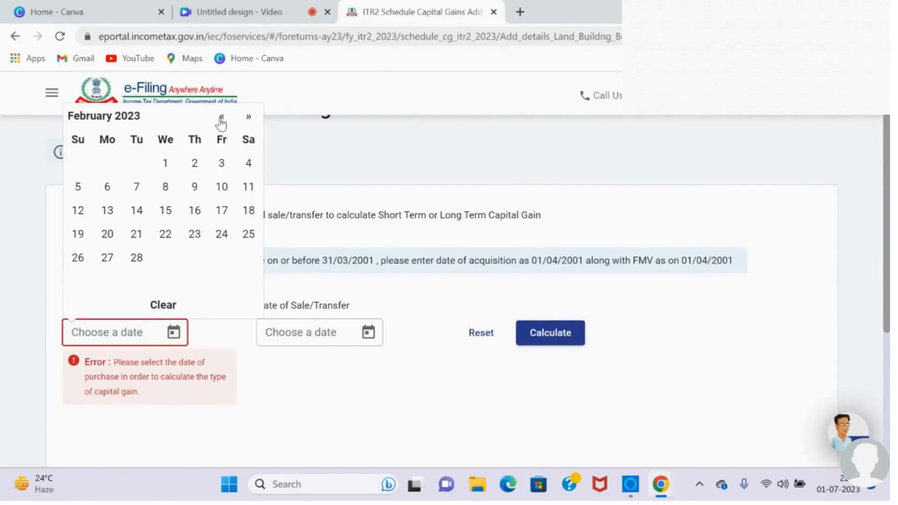
click(165, 163)
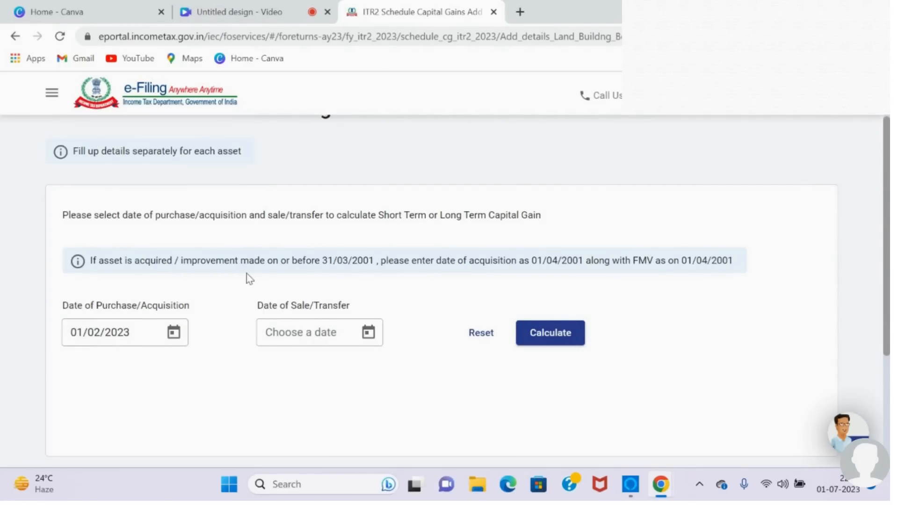
Step: Set the date of sale/transfer to 01/03/2023 and calculate the type of capital gain
click(368, 333)
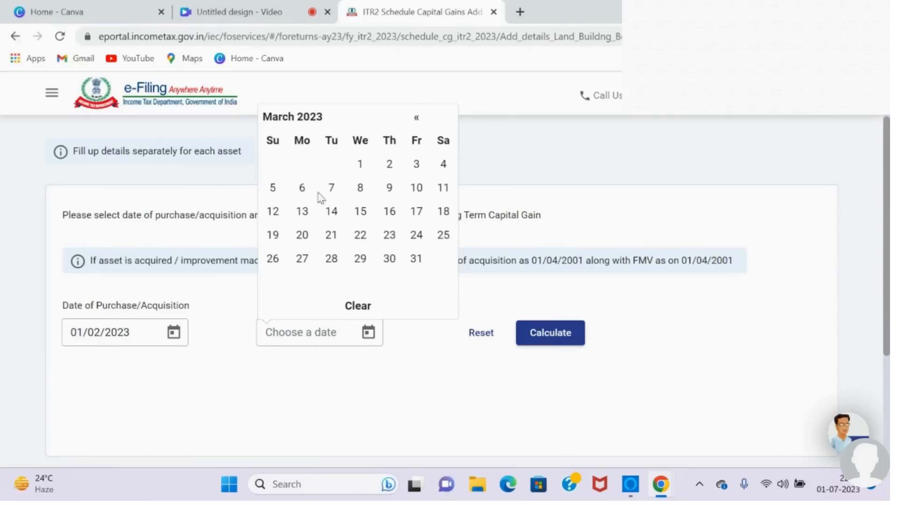
click(366, 173)
click(553, 339)
ctrl+scroll(382, 411, up, 1)
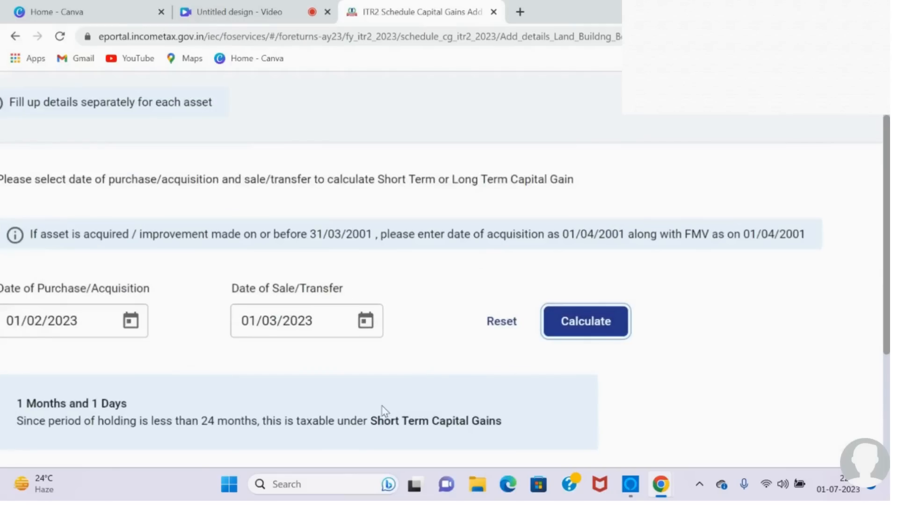
ctrl+scroll(345, 427, down, 1)
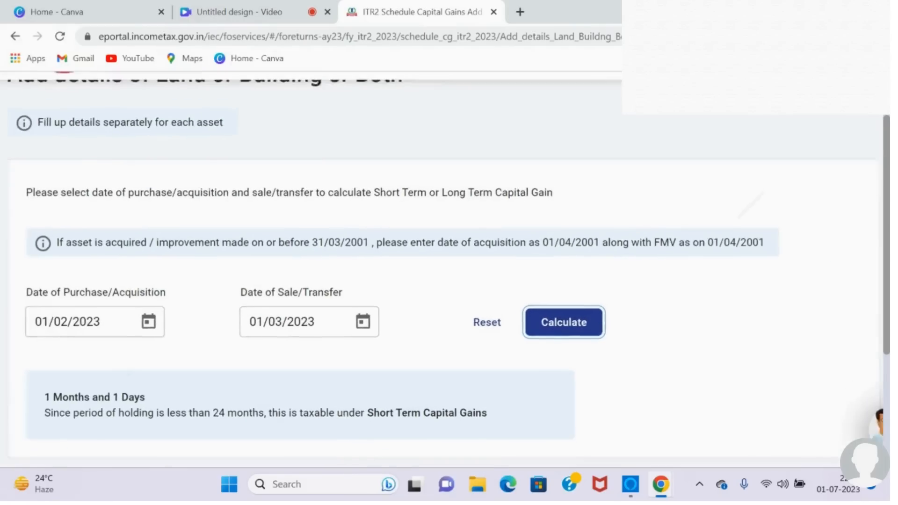
Step: Open the sale details for the calculated holding period and enter 1,45,600 as the full value of consideration received/receivable
scroll(449, 290, down, 3)
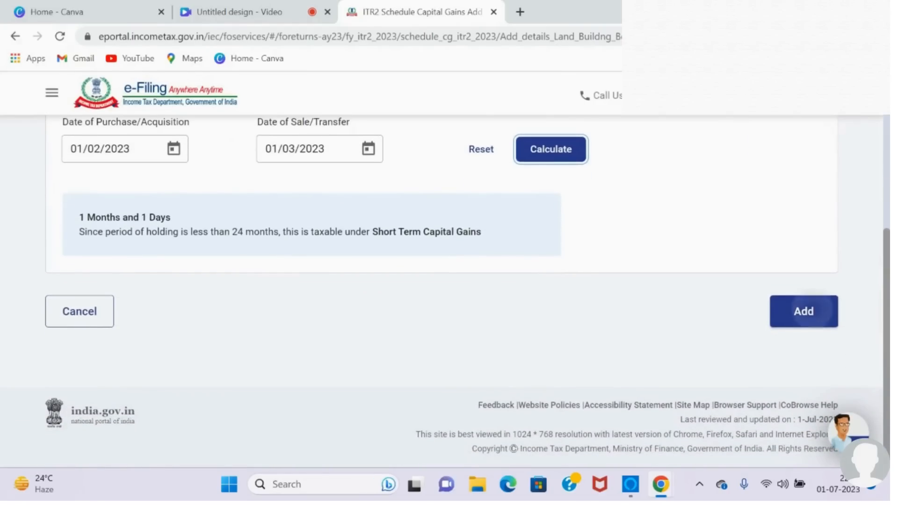
scroll(449, 290, down, 2)
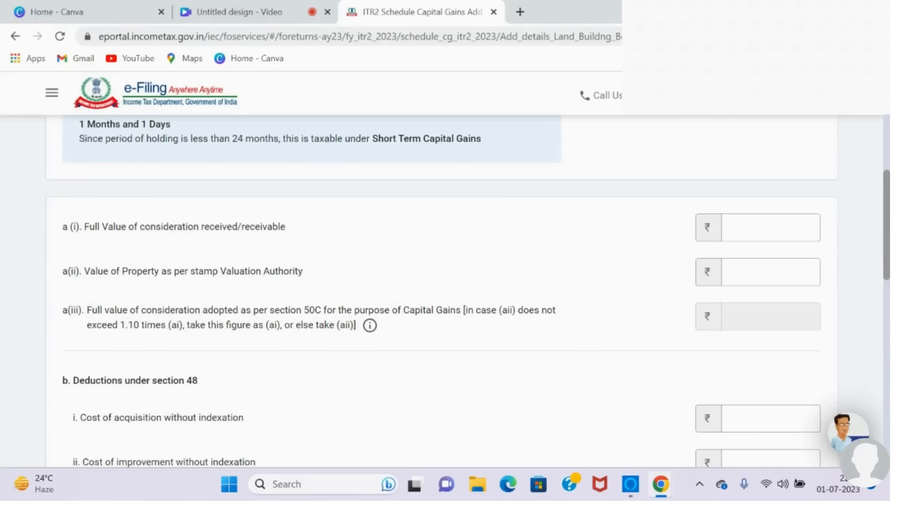
click(772, 219)
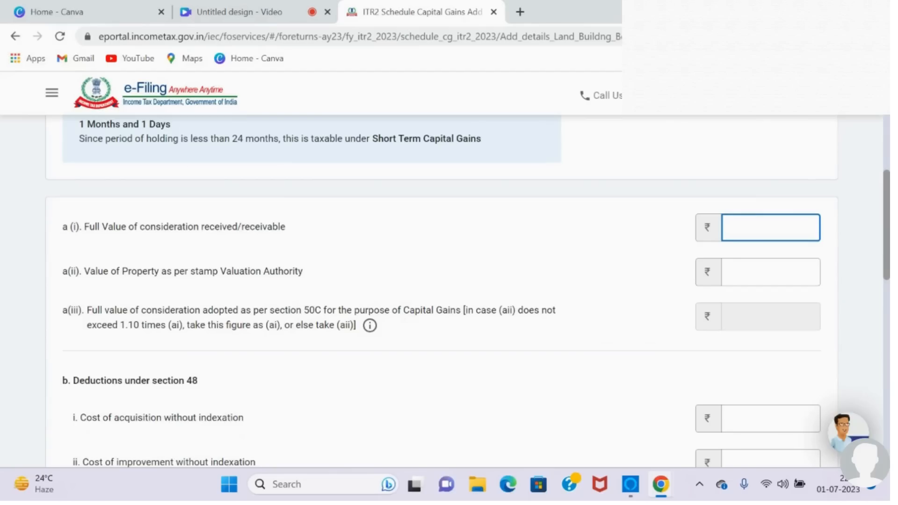
text(145600)
Step: Enter 2,00,000 as the value of property as per stamp Valuation Authority for the short-term sale
click(758, 283)
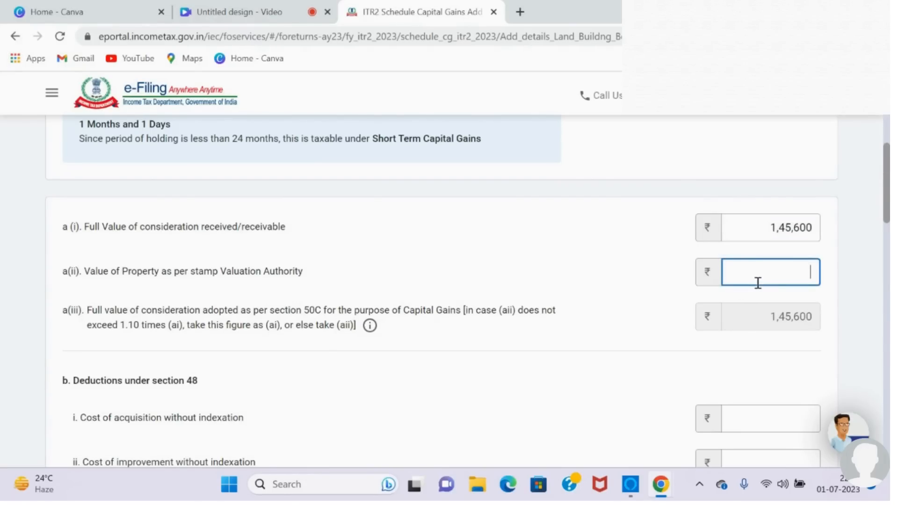
text(200000)
click(640, 291)
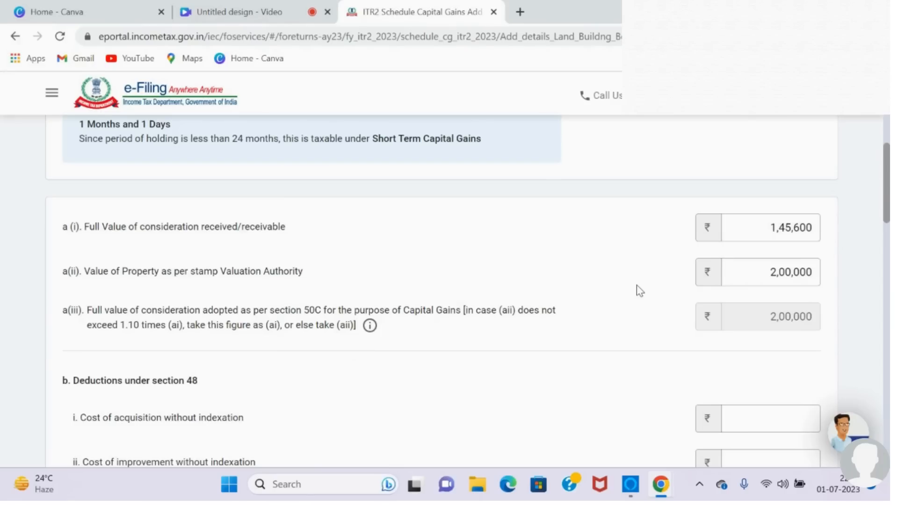
Step: Enter 1,00,000 as the cost of acquisition without indexation for the short-term land or building sale
scroll(640, 291, down, 5)
click(760, 202)
text(100000)
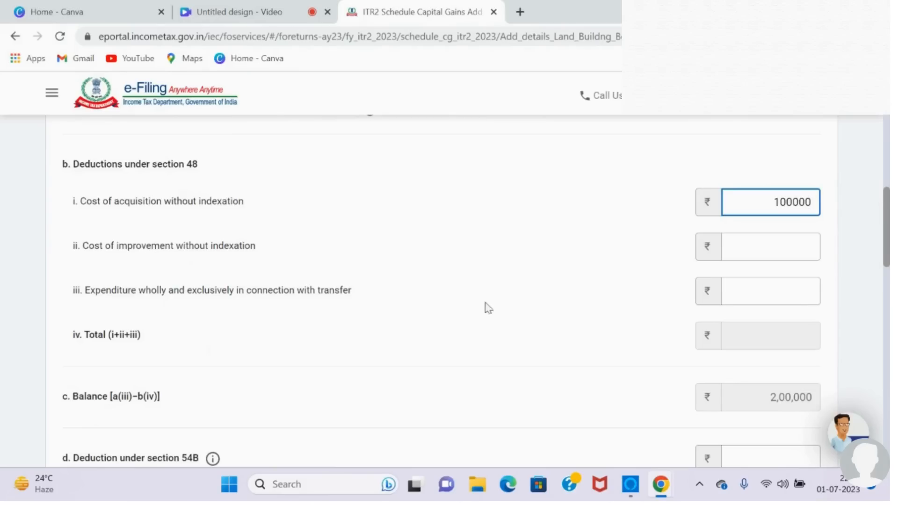
click(544, 309)
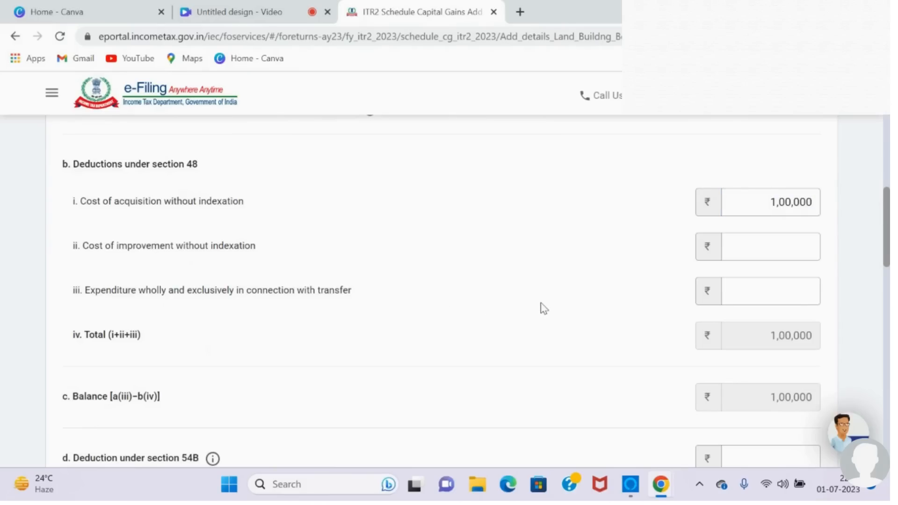
Step: Fill in the buyer's name, a 100% share and an amount of 1,45,600 in the immovable property transfer details
drag(889, 212, 888, 246)
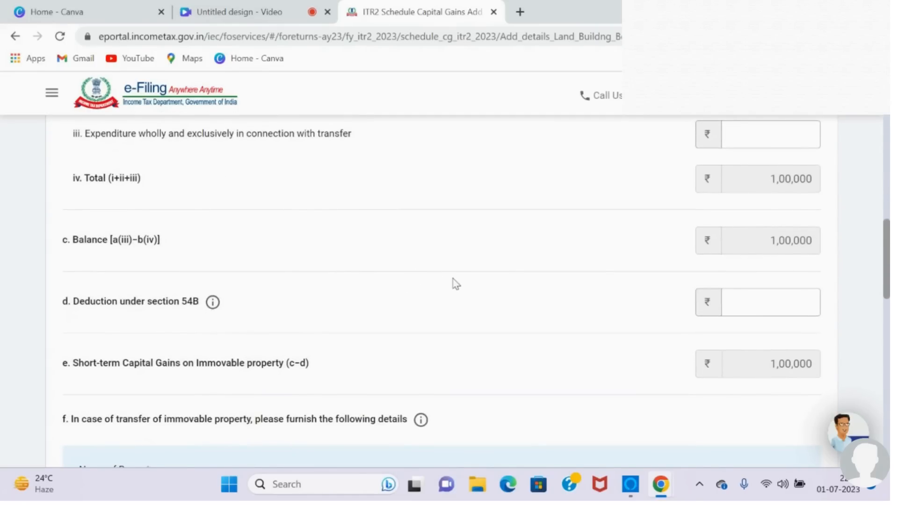
drag(889, 266, 889, 329)
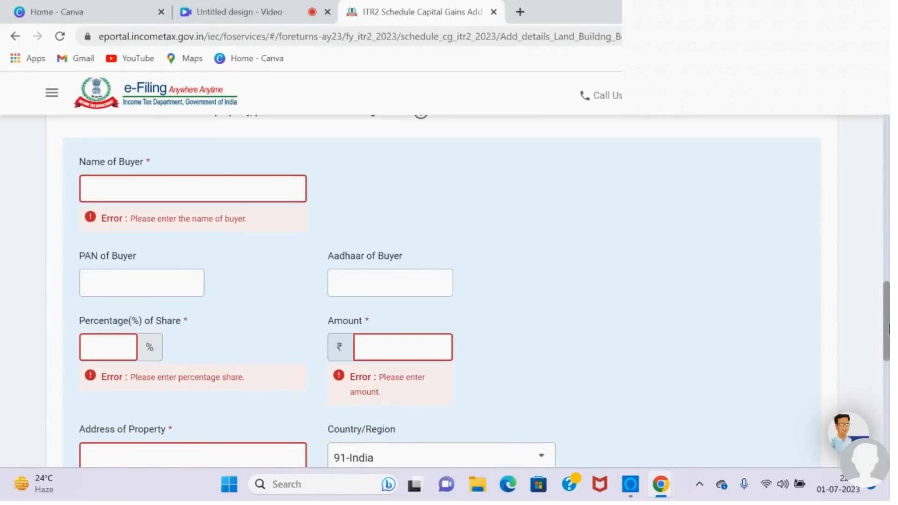
text(dd)
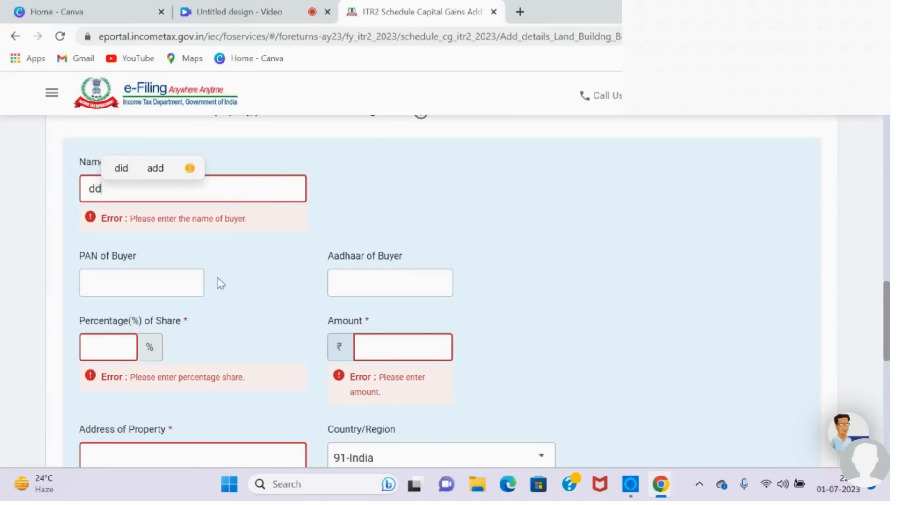
click(125, 350)
text(100)
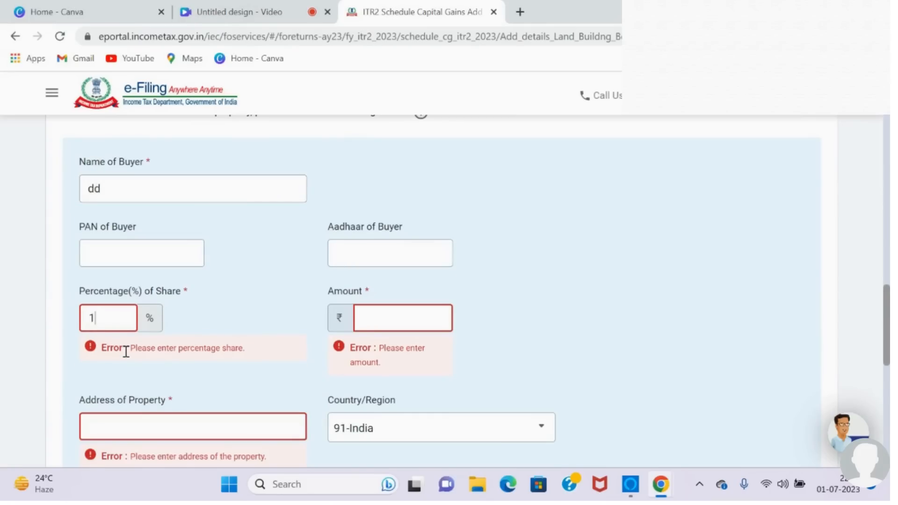
click(372, 316)
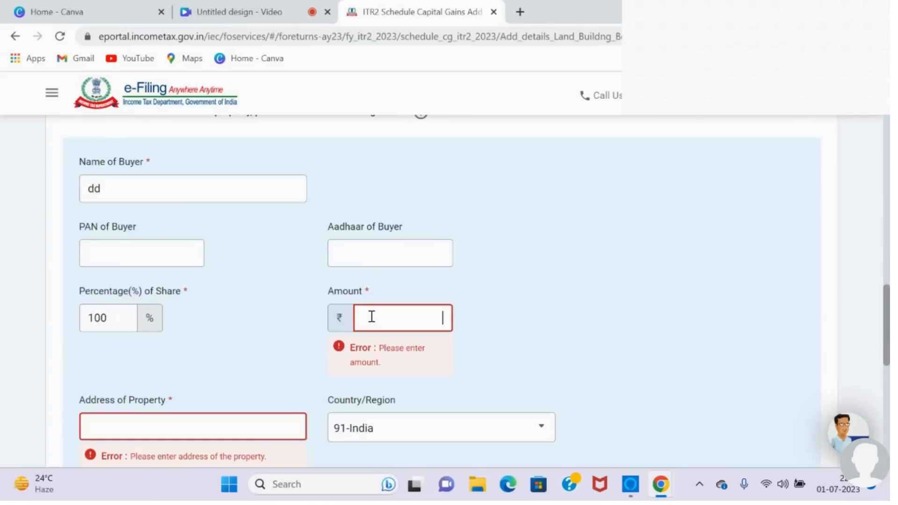
drag(887, 343, 882, 366)
text(145600)
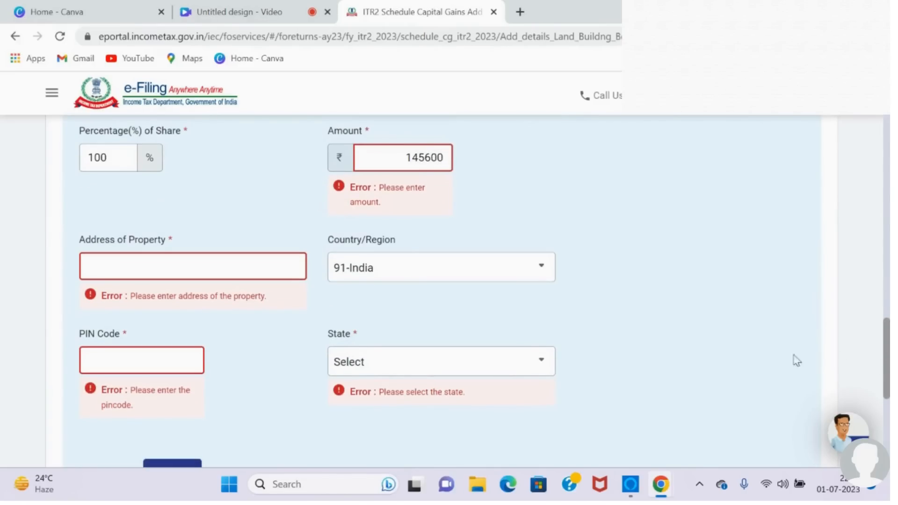
Step: Complete the property's address and postal code, add the buyer, and add the land or building sale to the schedule
click(251, 266)
text(dd)
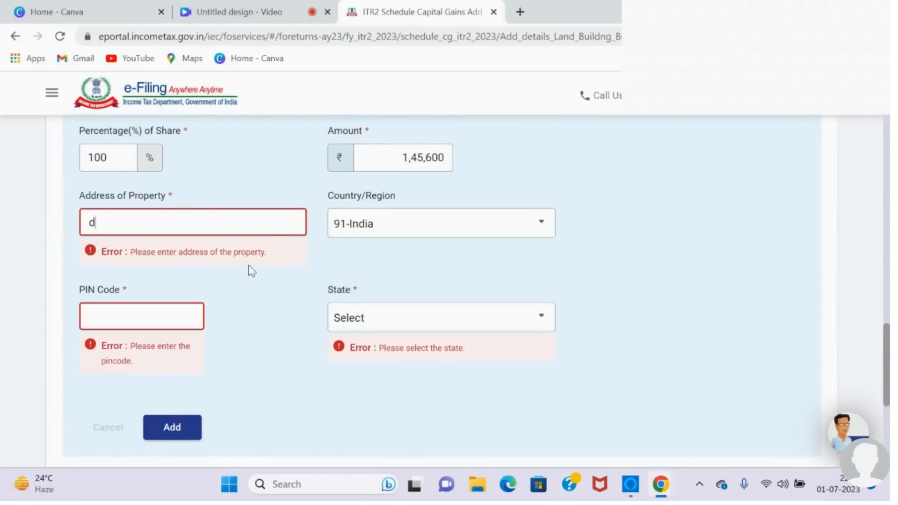
click(190, 326)
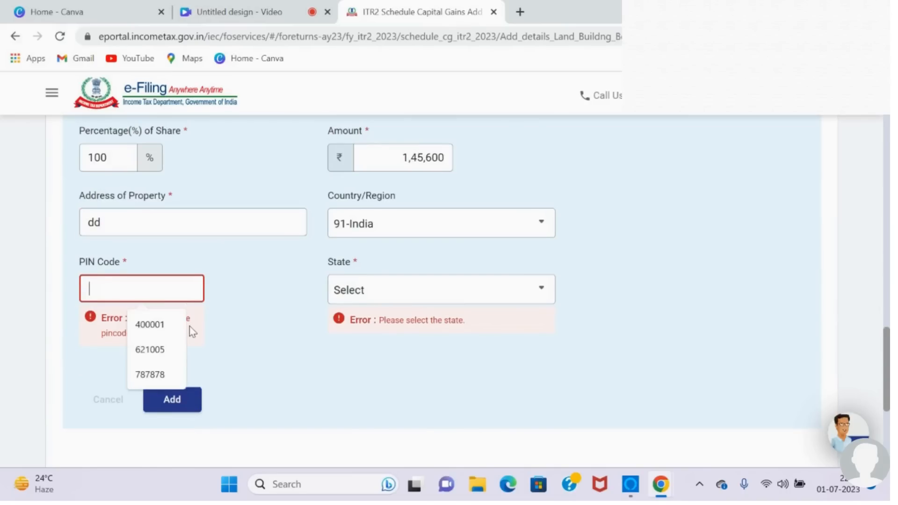
click(167, 329)
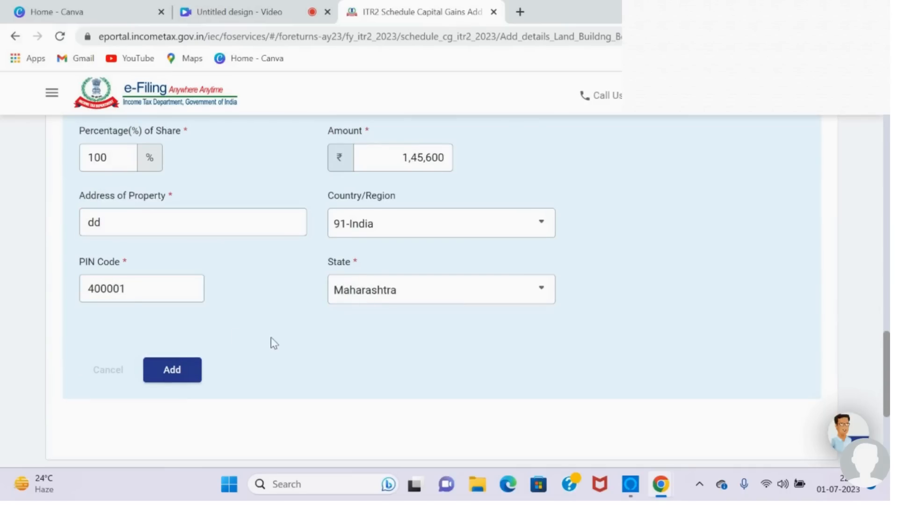
click(181, 379)
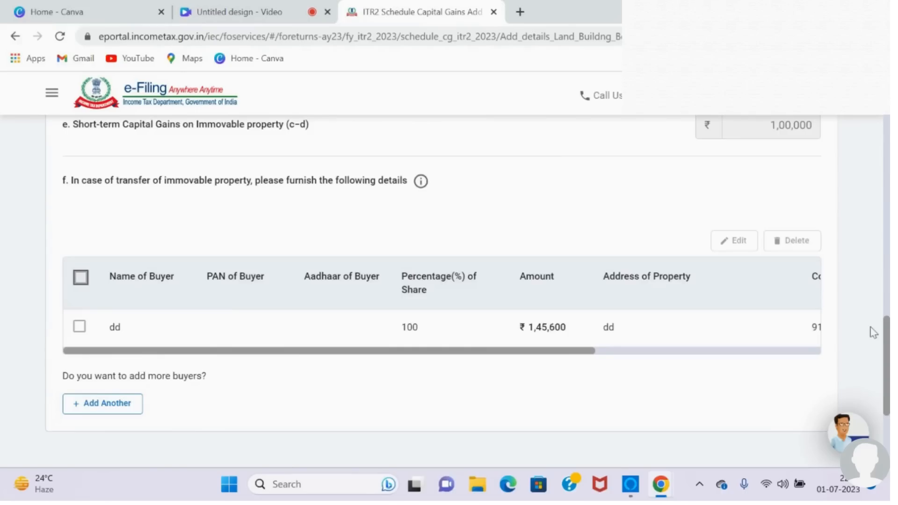
drag(888, 337, 885, 374)
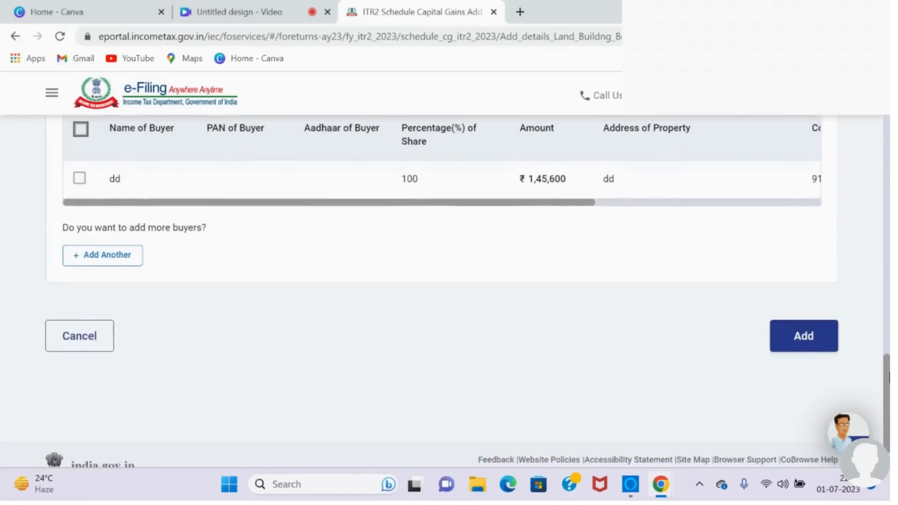
click(819, 343)
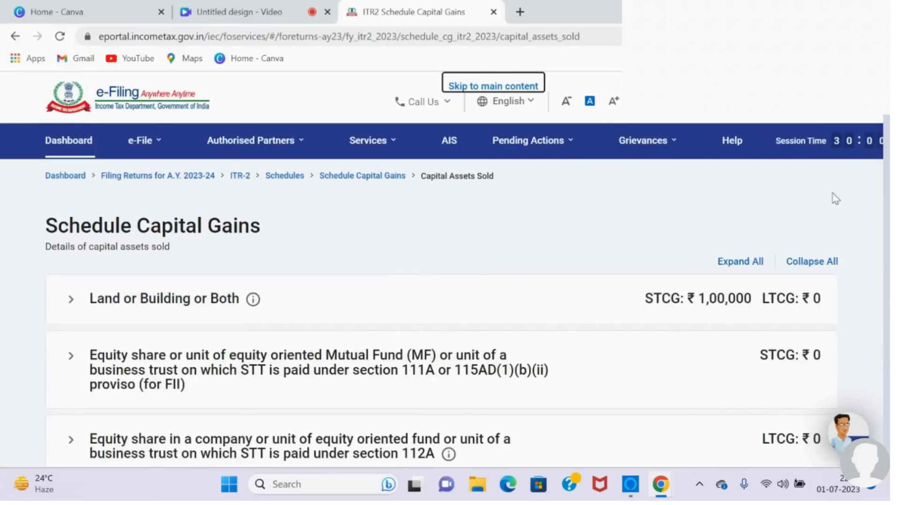
Step: Start adding details of STT-paid equity share or mutual fund sales and select Section 111A
scroll(889, 138, down, 1)
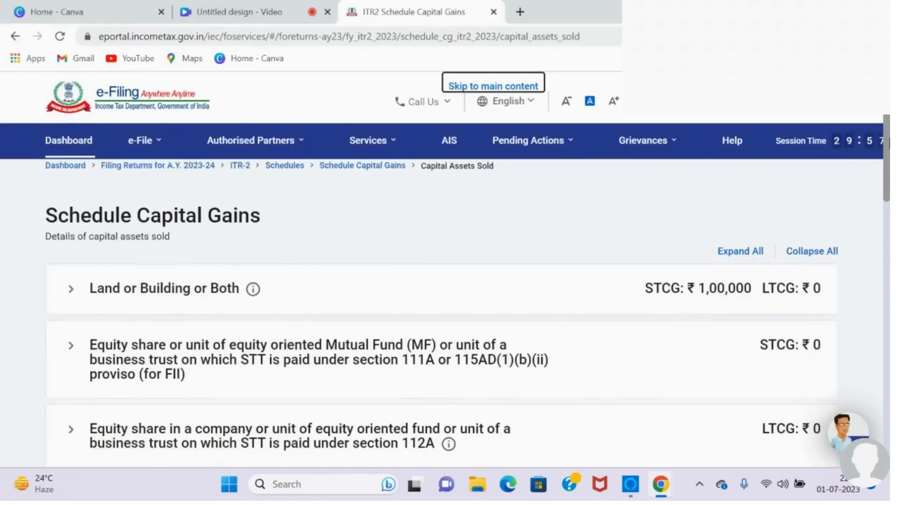
drag(889, 142, 889, 165)
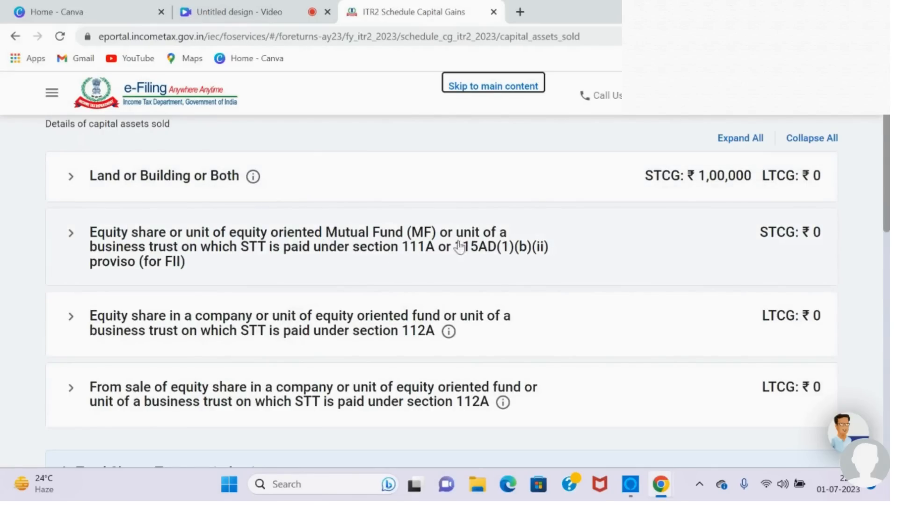
click(493, 248)
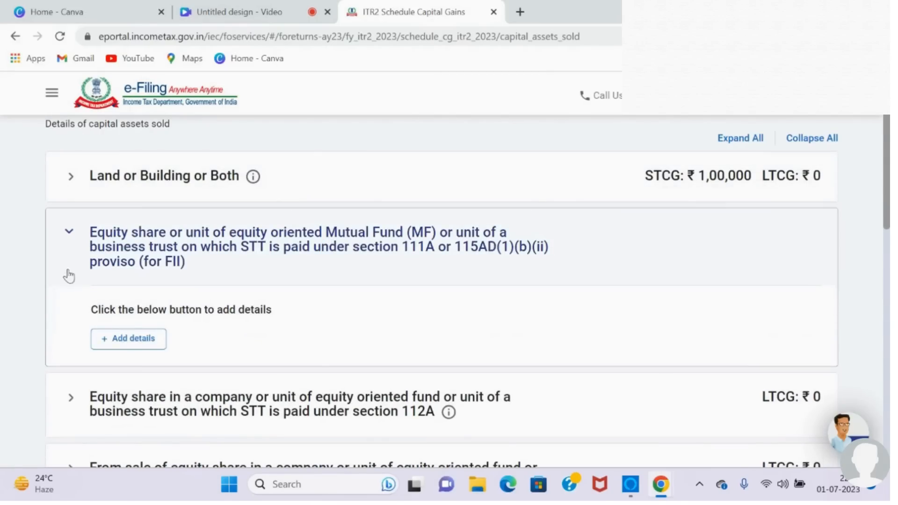
click(147, 344)
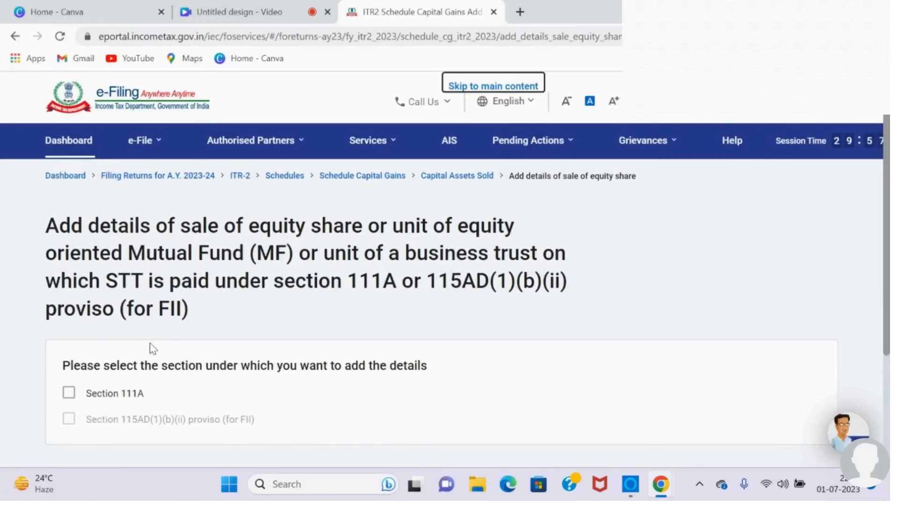
scroll(150, 349, down, 2)
click(67, 304)
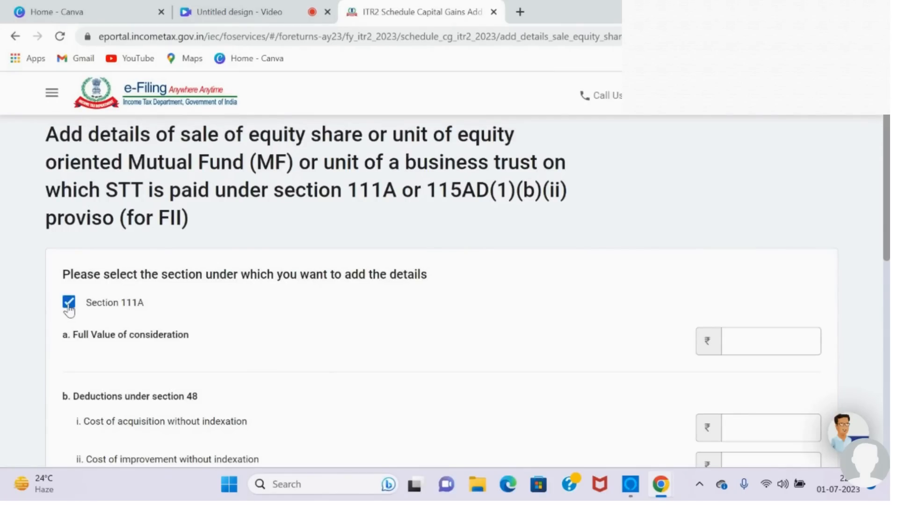
Step: Enter 2,50,000 as the full value of consideration under Section 111A
drag(889, 201, 889, 235)
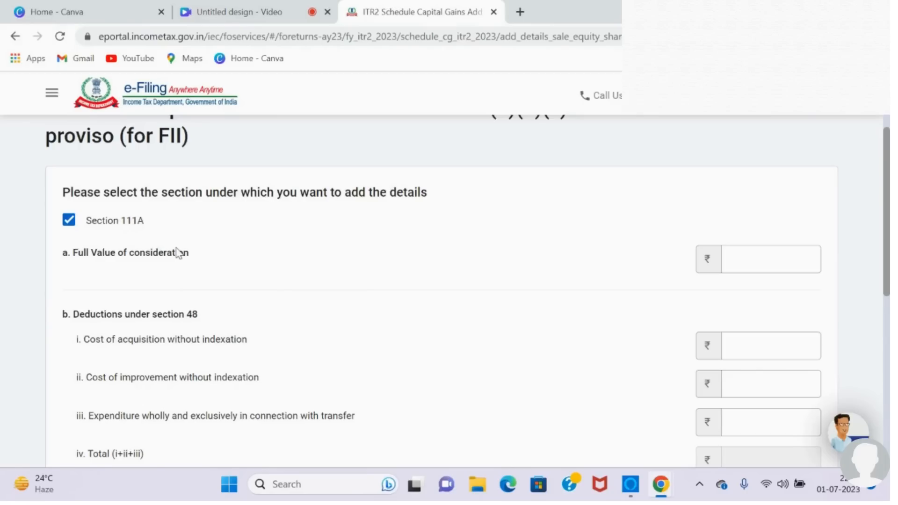
click(734, 253)
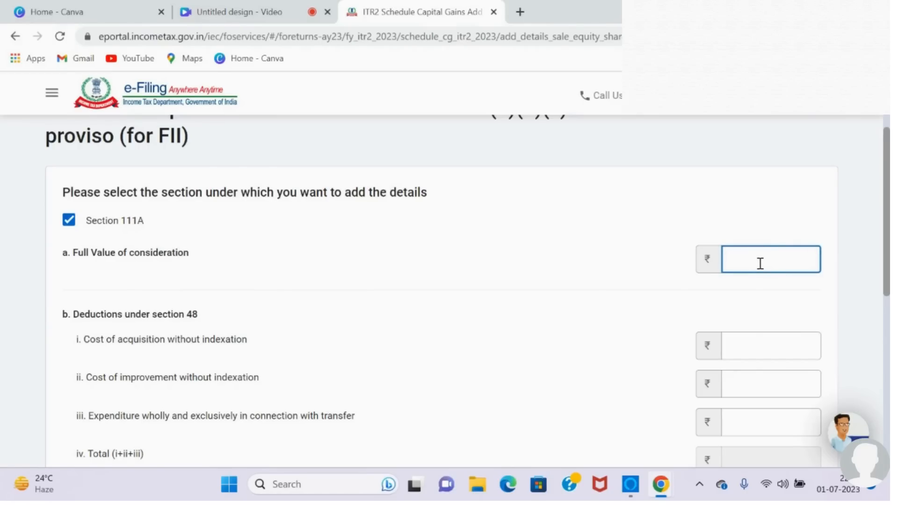
text(2,50,0)
text(0000)
click(553, 383)
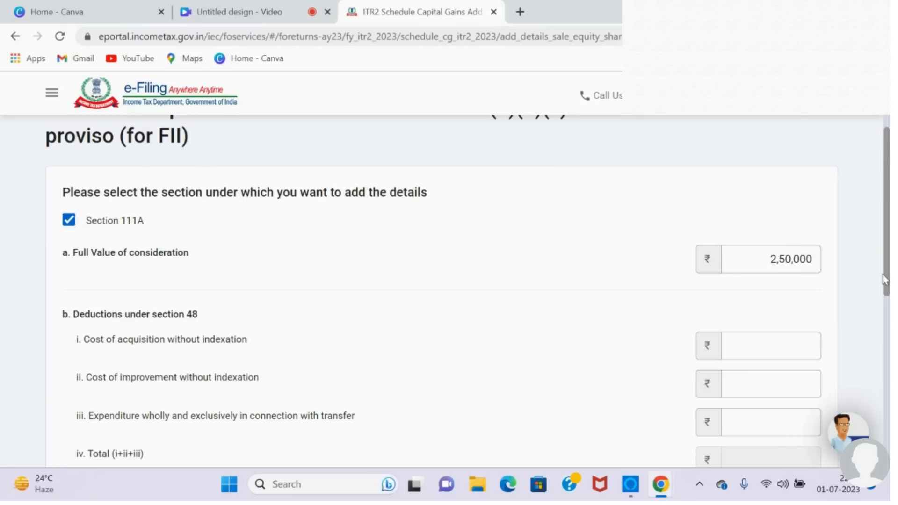
Step: Enter 1,00,000 as the cost of acquisition without indexation for the Section 111A sale
drag(885, 281, 887, 318)
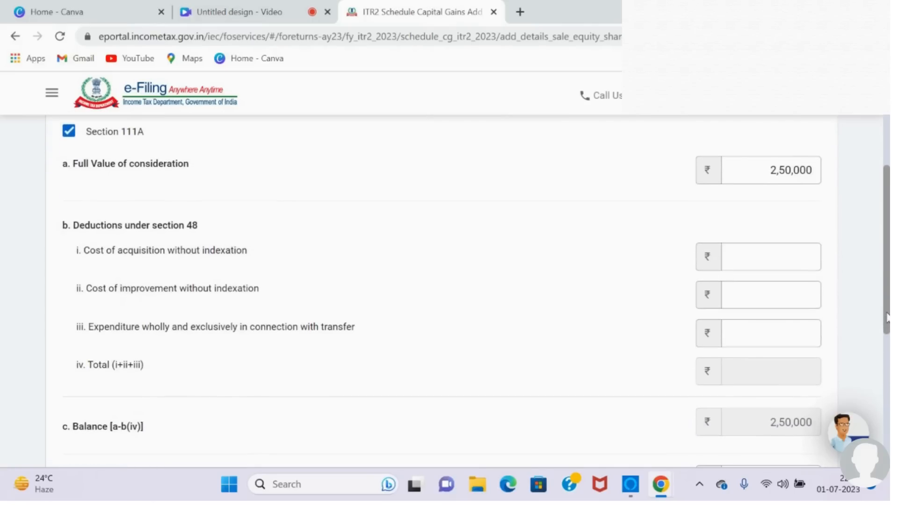
click(732, 255)
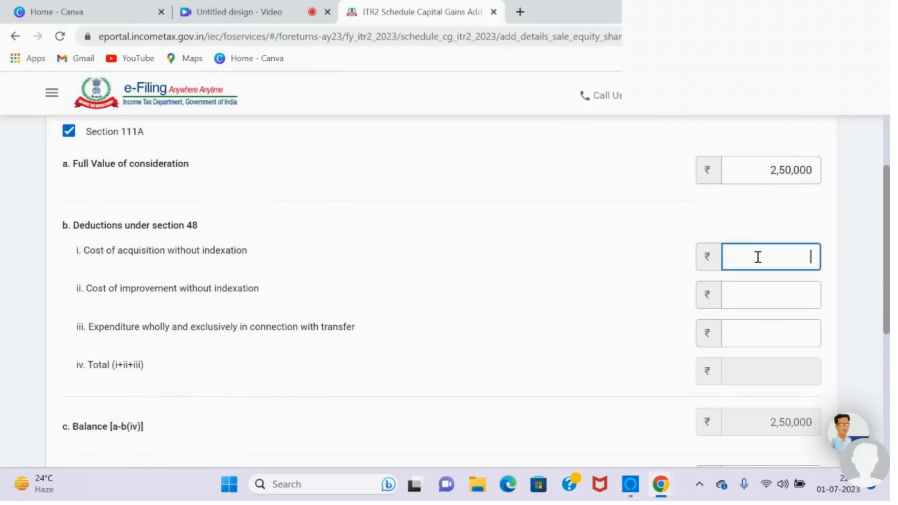
text(100000)
click(603, 290)
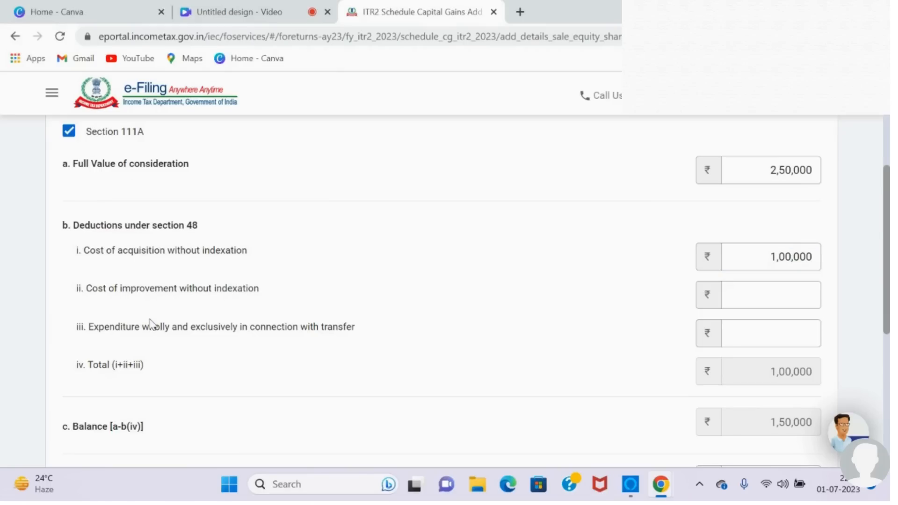
Step: Enter 1,000 as expenditure wholly and exclusively in connection with transfer and add the Section 111A entry
click(723, 294)
click(779, 331)
text(1000)
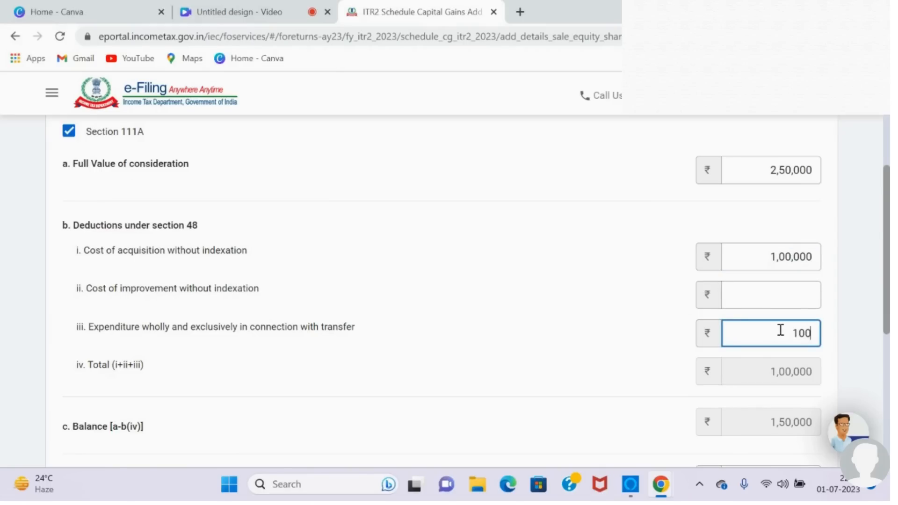
click(630, 370)
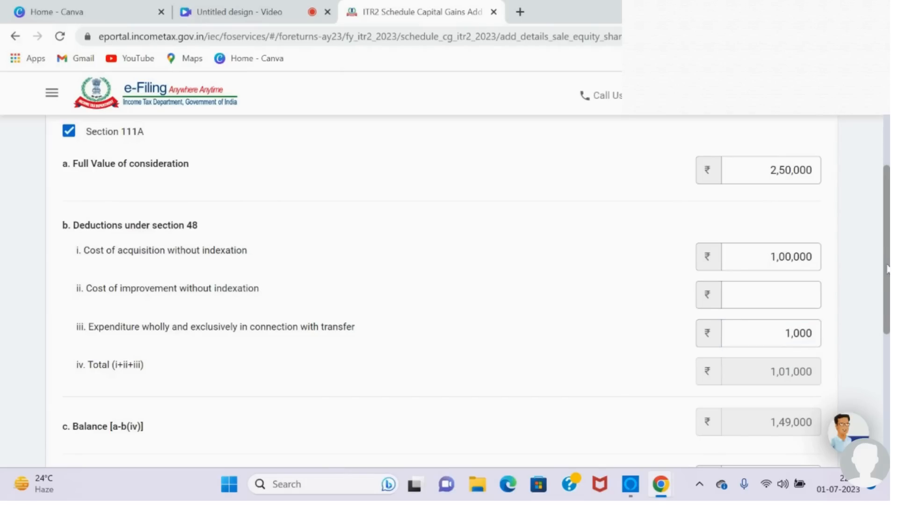
drag(887, 267, 888, 372)
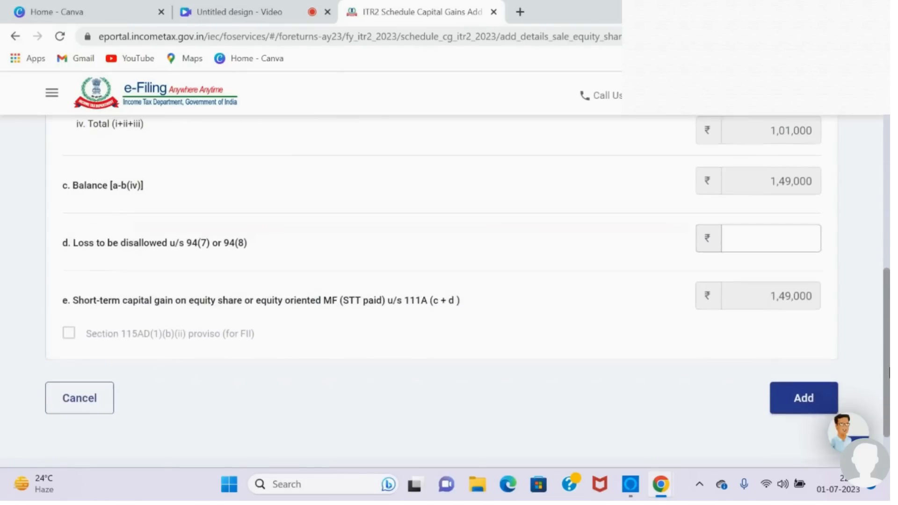
click(801, 417)
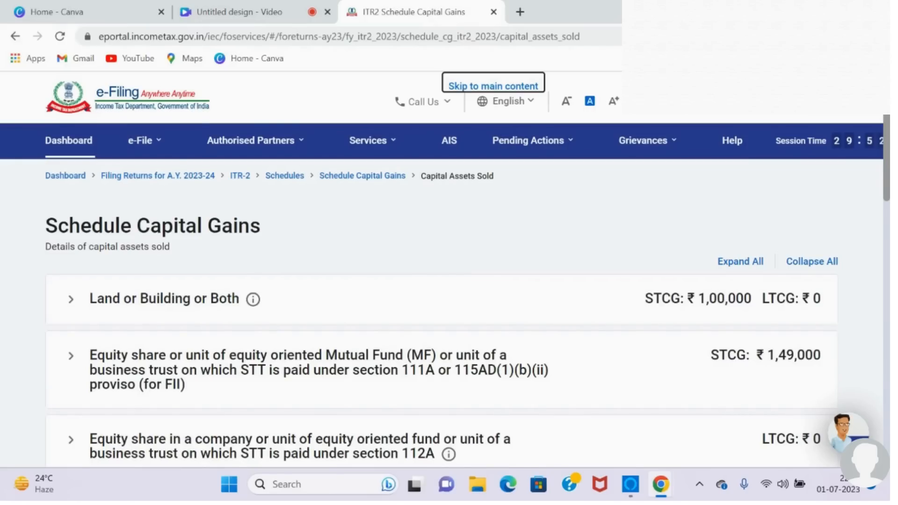
Step: Open the Section 112A equity share details in Schedule Capital Gains and go to the linked Schedule 112A
scroll(875, 226, down, 4)
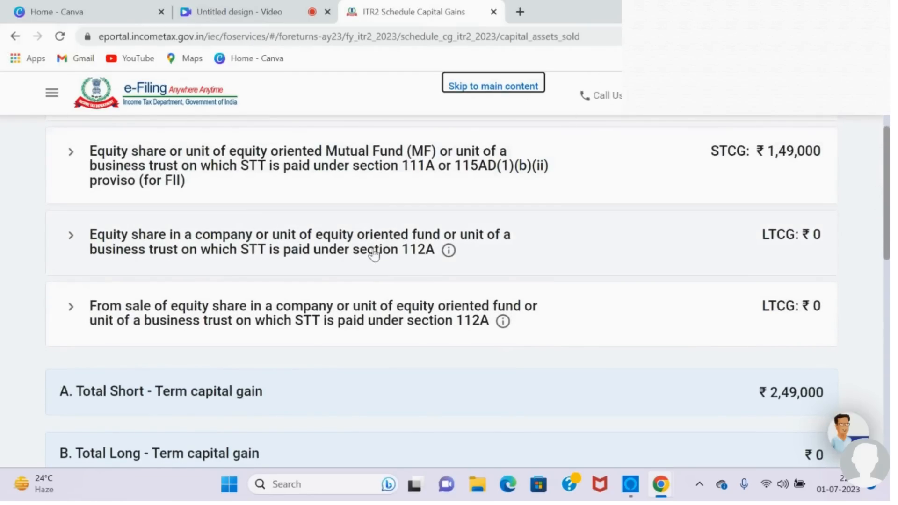
click(336, 251)
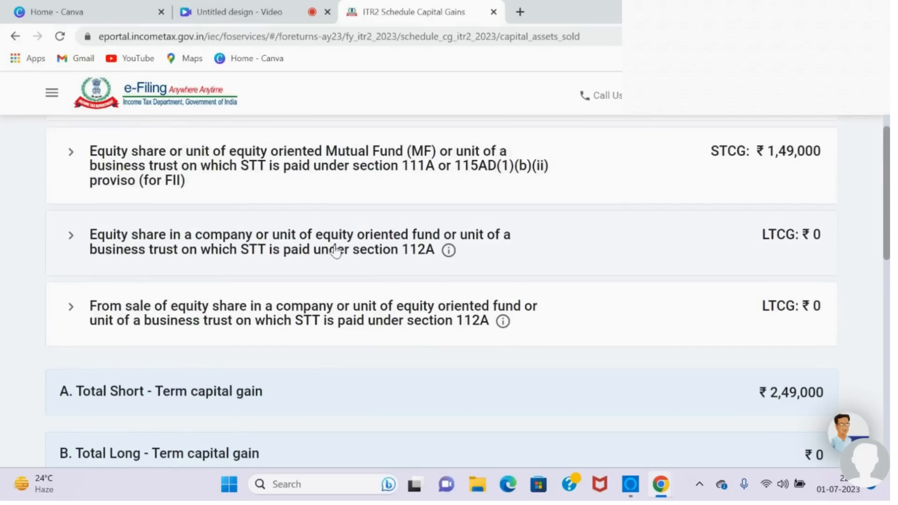
click(126, 328)
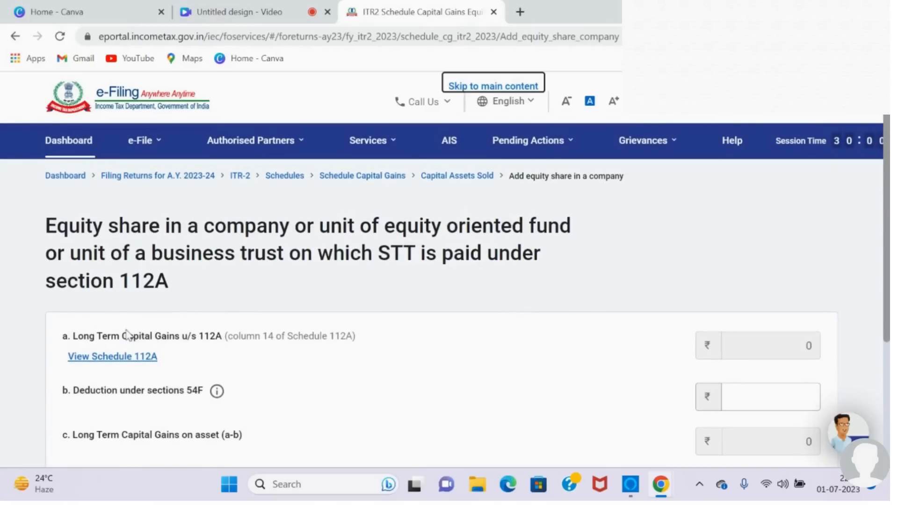
scroll(450, 285, down, 2)
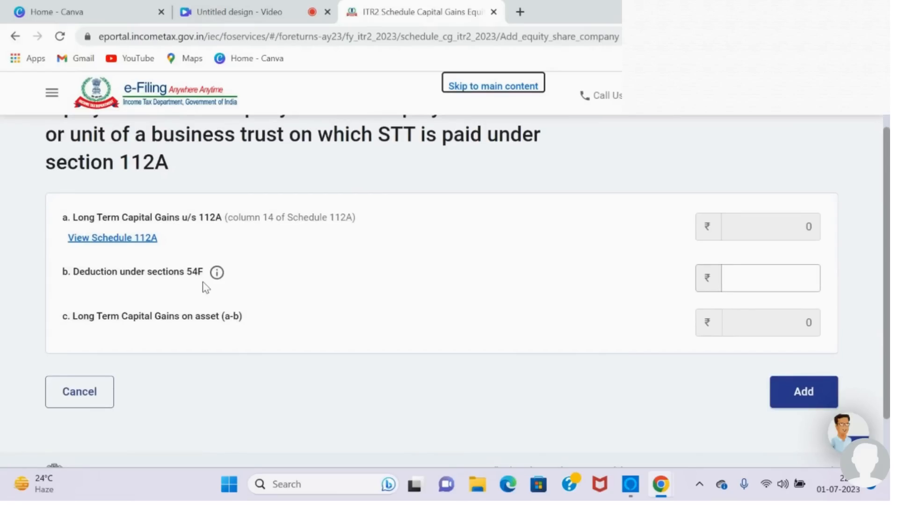
click(776, 276)
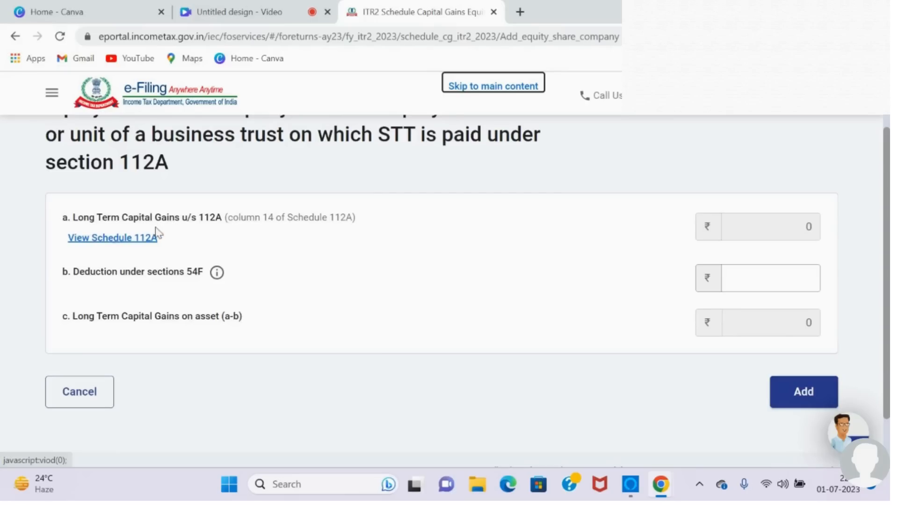
click(116, 243)
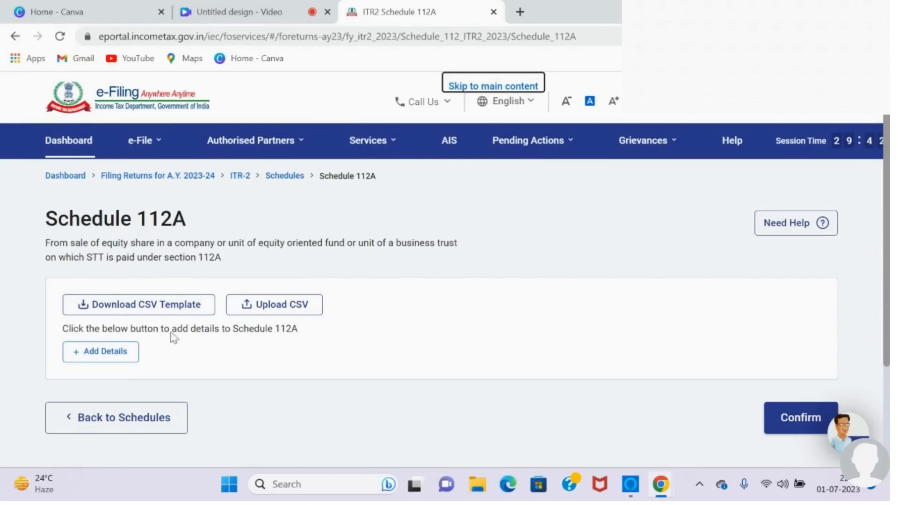
Step: Start a new share/unit entry in Schedule 112A and mark it as acquired on or before 31st January, 2018
click(118, 359)
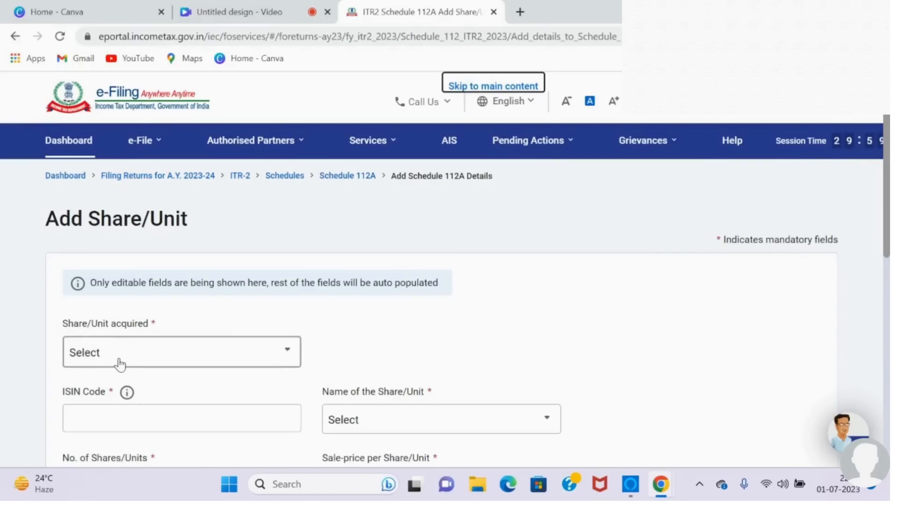
drag(888, 194, 886, 259)
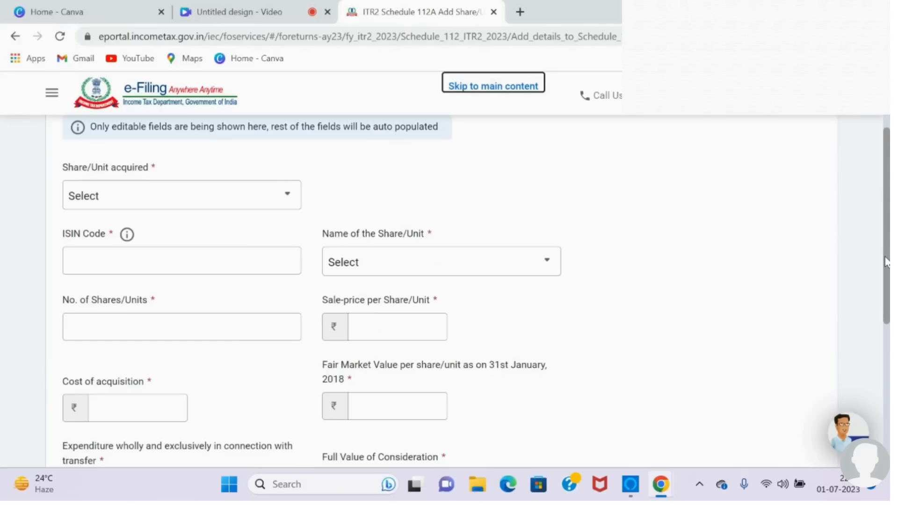
click(293, 203)
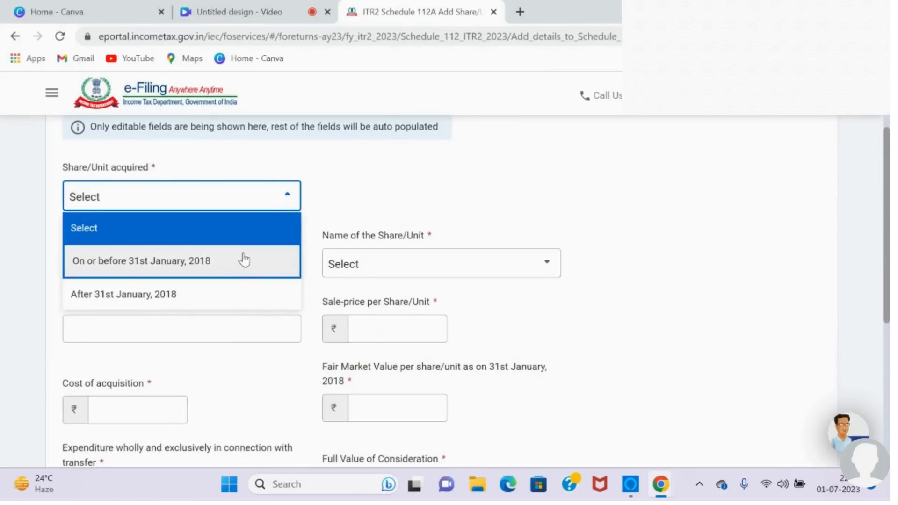
click(216, 263)
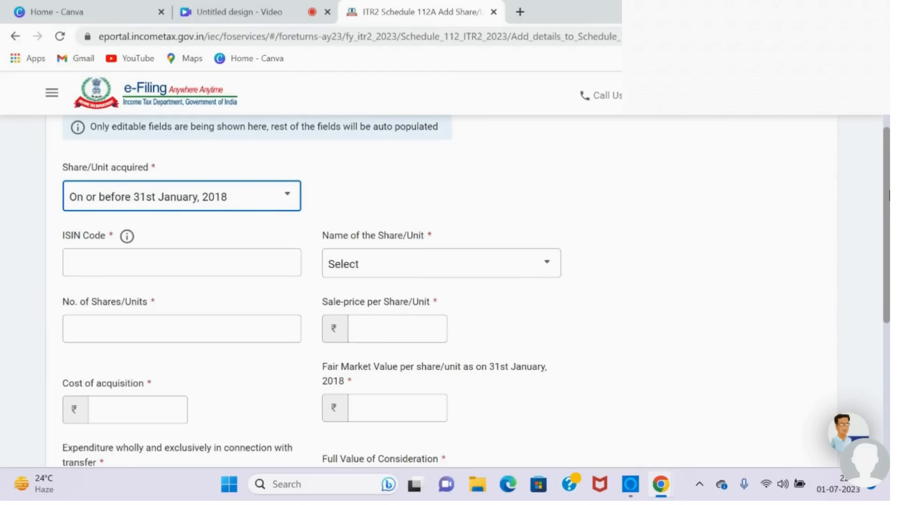
Step: Examine the share count, sale price, cost and fair market value fields required for shares acquired on or before 31st January, 2018
drag(888, 232, 881, 293)
click(152, 283)
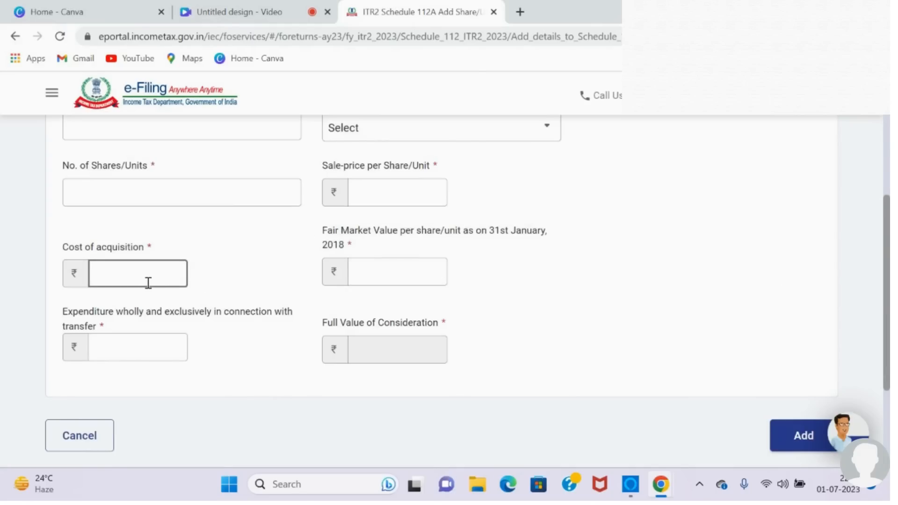
click(155, 194)
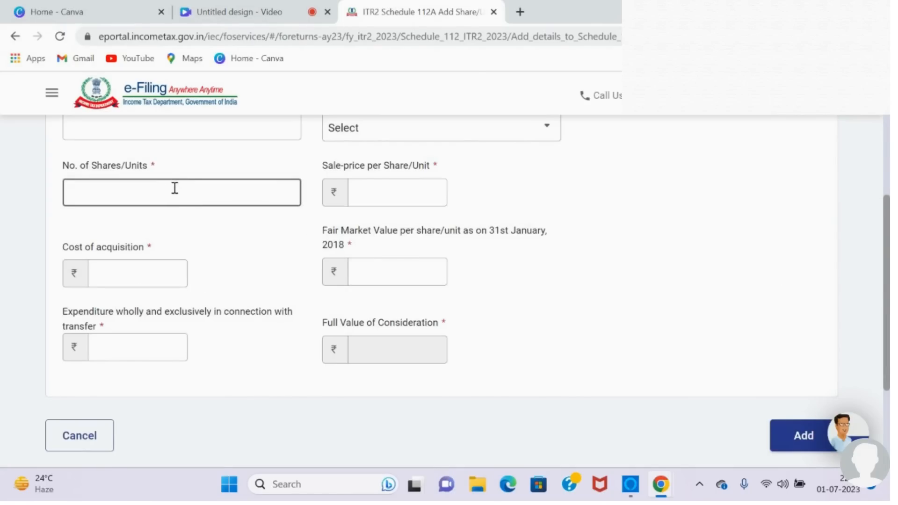
click(135, 269)
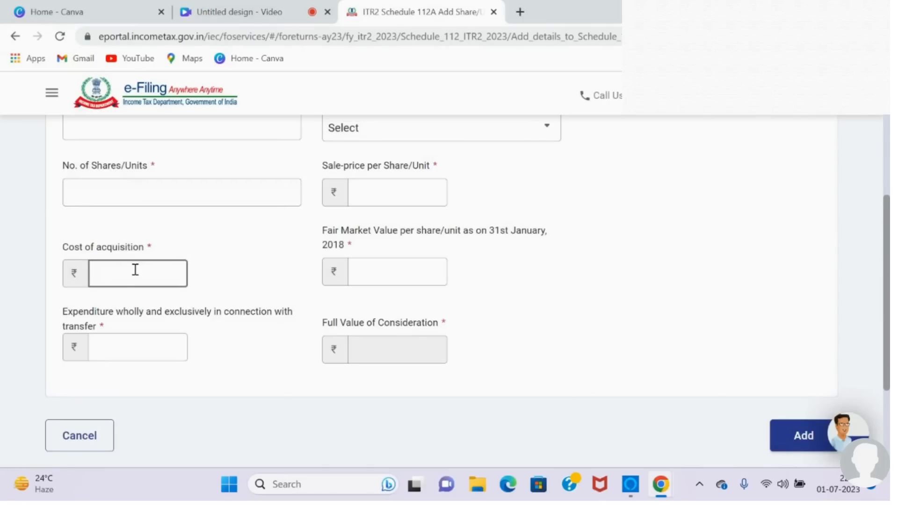
click(360, 191)
click(140, 262)
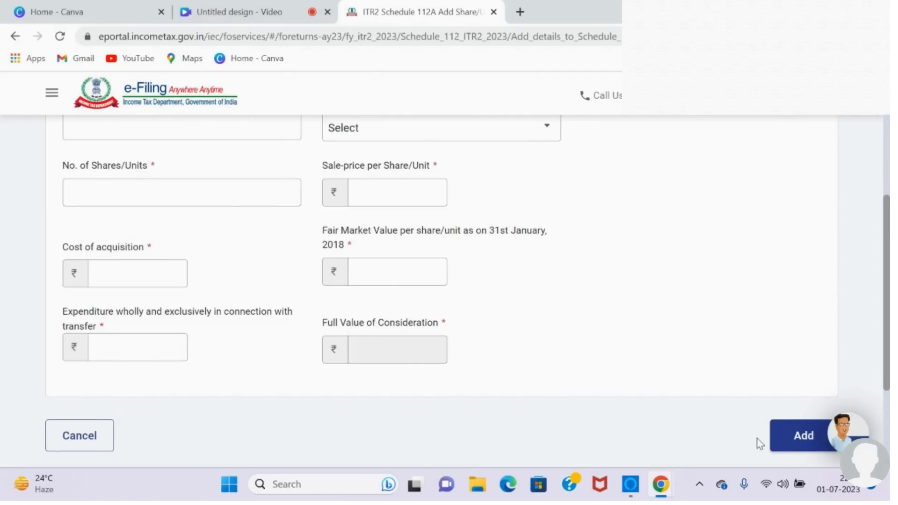
Step: Change the share/unit acquisition period to After 31st January, 2018
drag(889, 323, 888, 243)
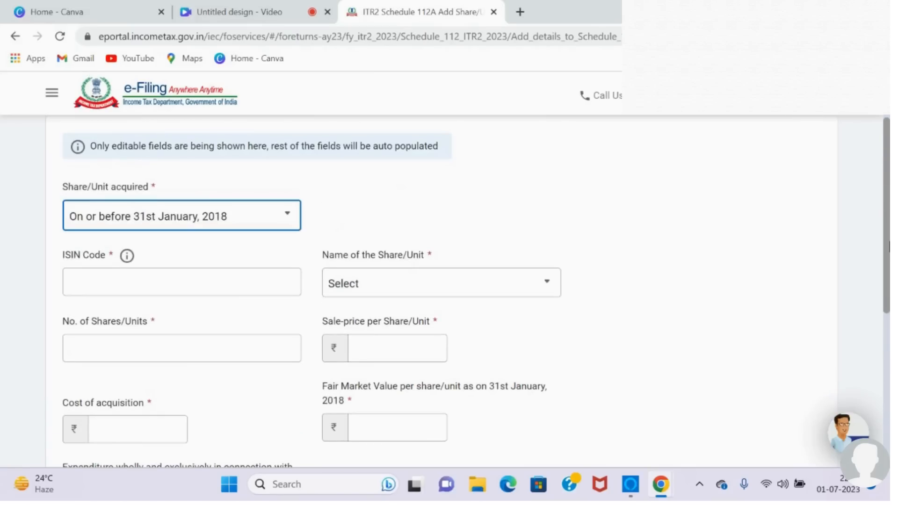
click(289, 220)
click(199, 316)
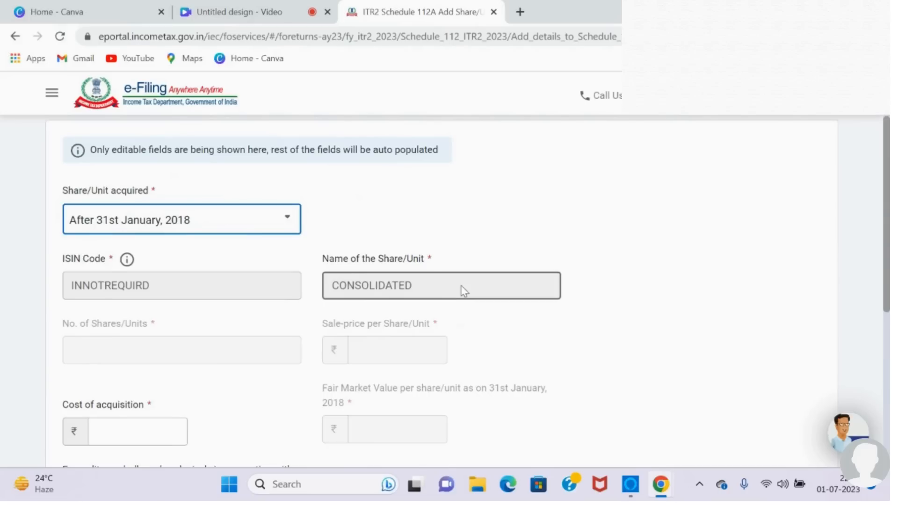
Step: Enter 50,000 as the cost of acquisition and 500 as the expenditure wholly and exclusively in connection with transfer
scroll(463, 290, down, 4)
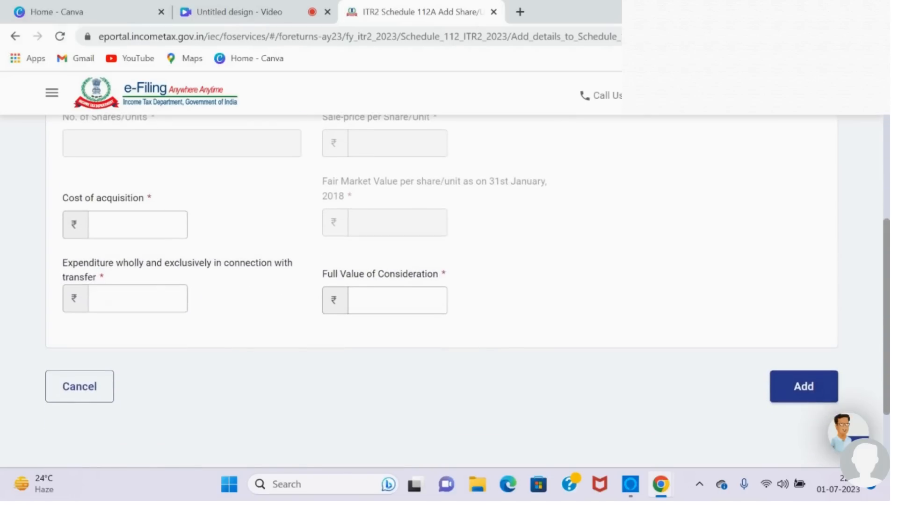
click(155, 218)
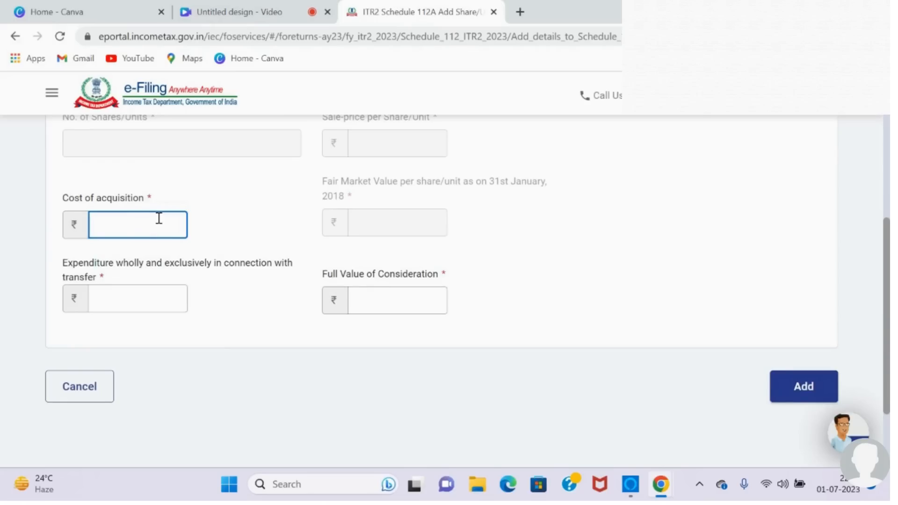
text(50000)
click(148, 298)
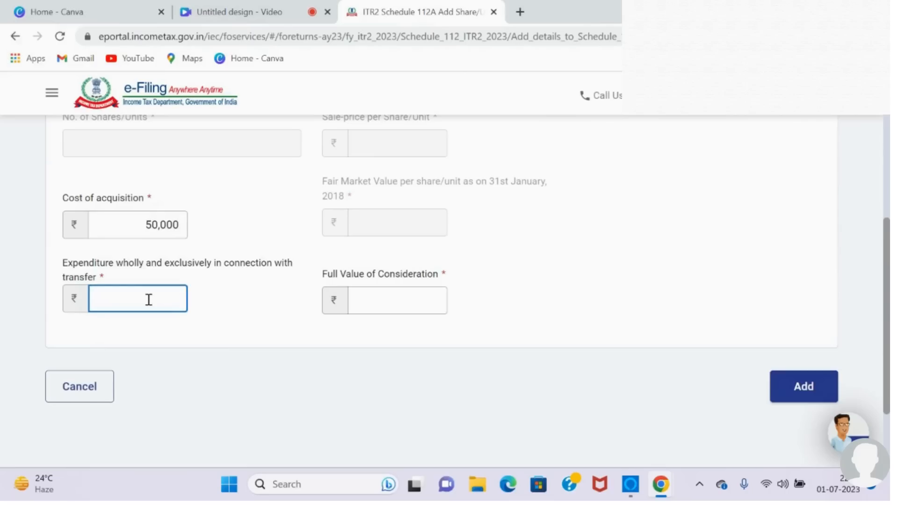
text(500)
Step: Enter 65,000 as the full value of consideration and add the share/unit entry to Schedule 112A
click(365, 305)
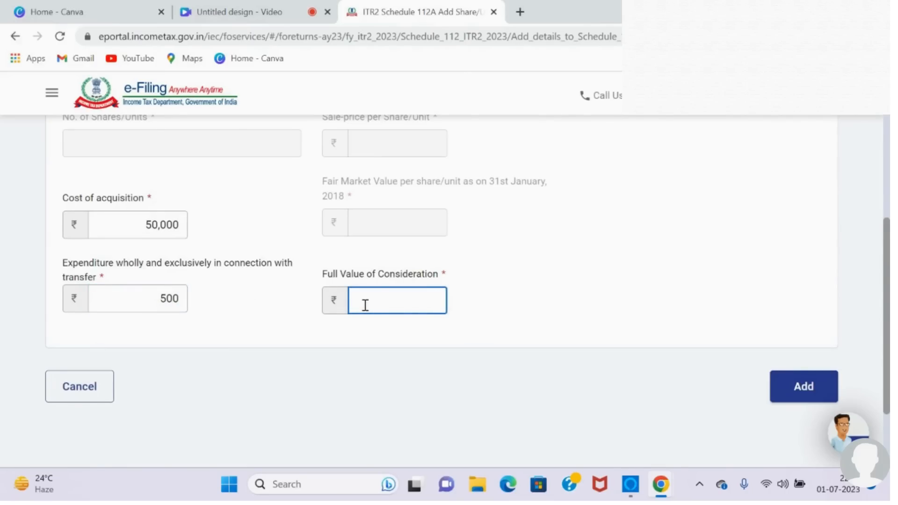
text(65,)
text(000)
click(594, 337)
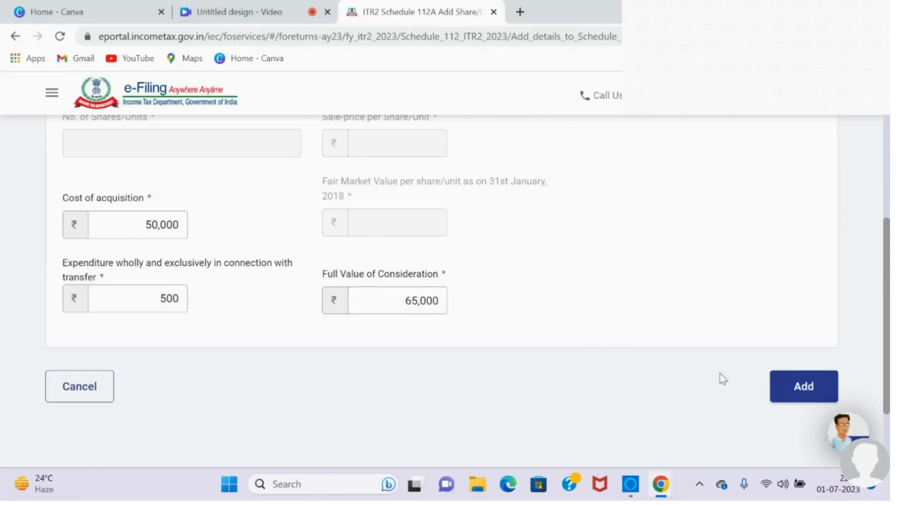
click(791, 387)
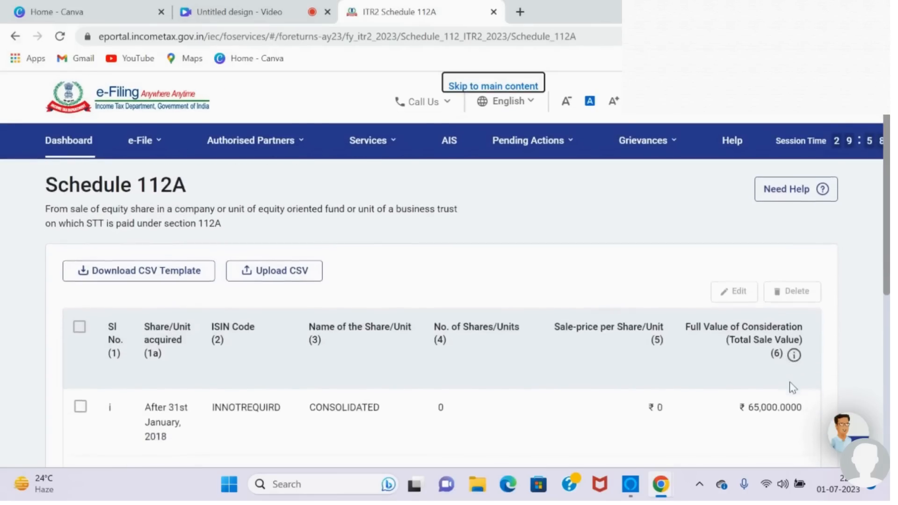
Step: Check the added share/unit entry and confirm Schedule 112A
scroll(792, 388, down, 4)
scroll(792, 388, down, 1)
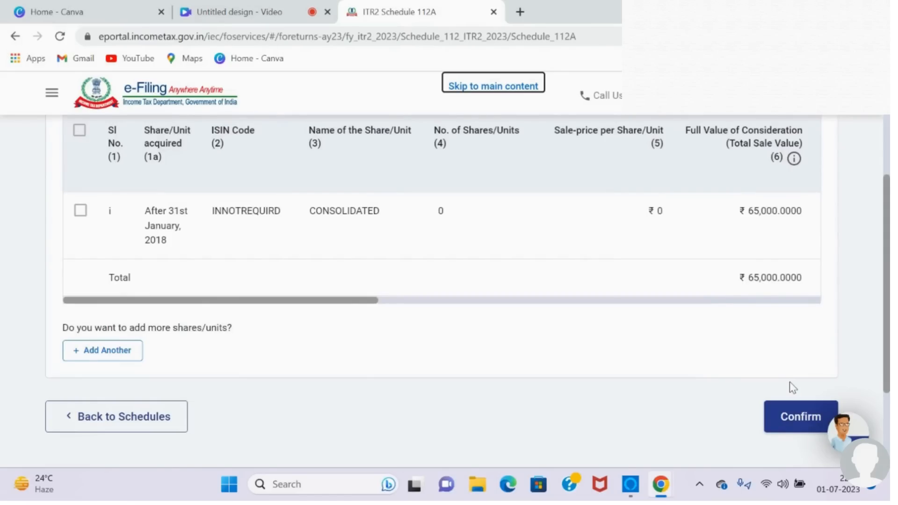
scroll(789, 381, down, 1)
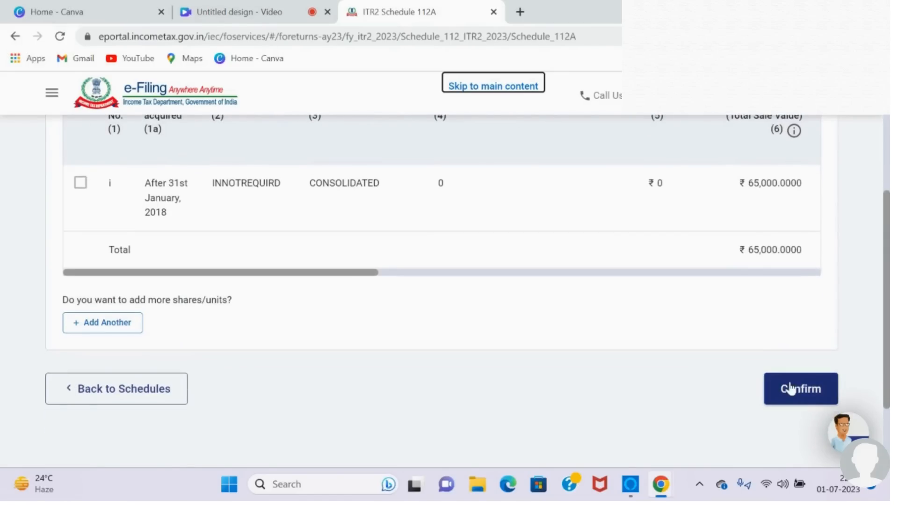
click(789, 388)
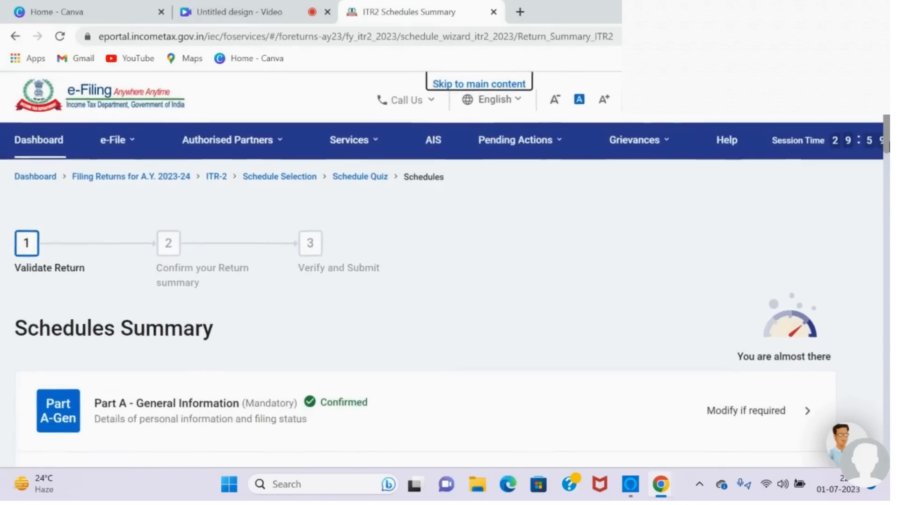
Step: Reopen Schedule Capital Gains from the schedules summary and continue with the selected asset types to the capital assets sold
scroll(884, 154, down, 5)
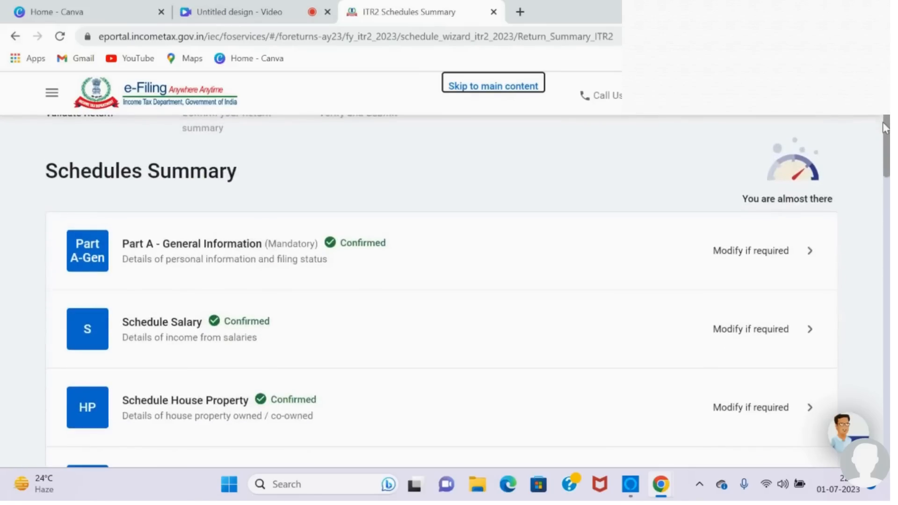
drag(885, 159, 883, 182)
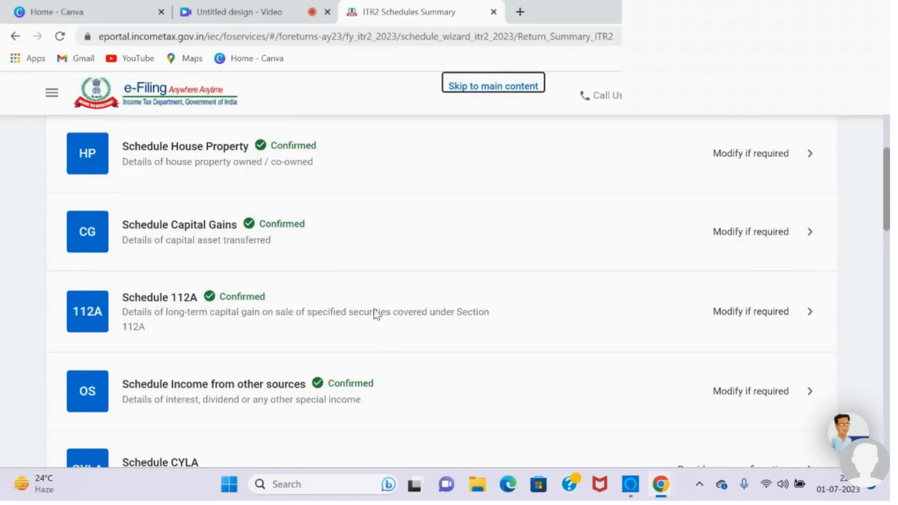
click(725, 236)
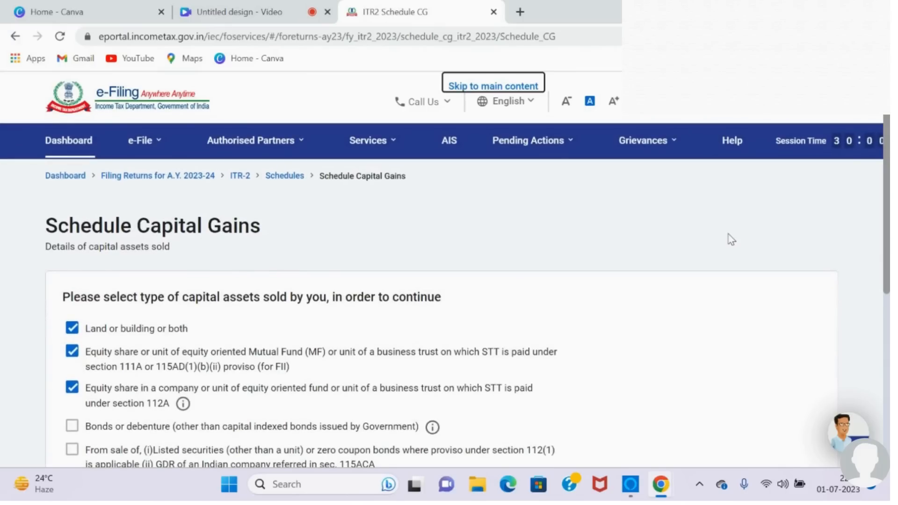
scroll(739, 245, down, 6)
click(791, 326)
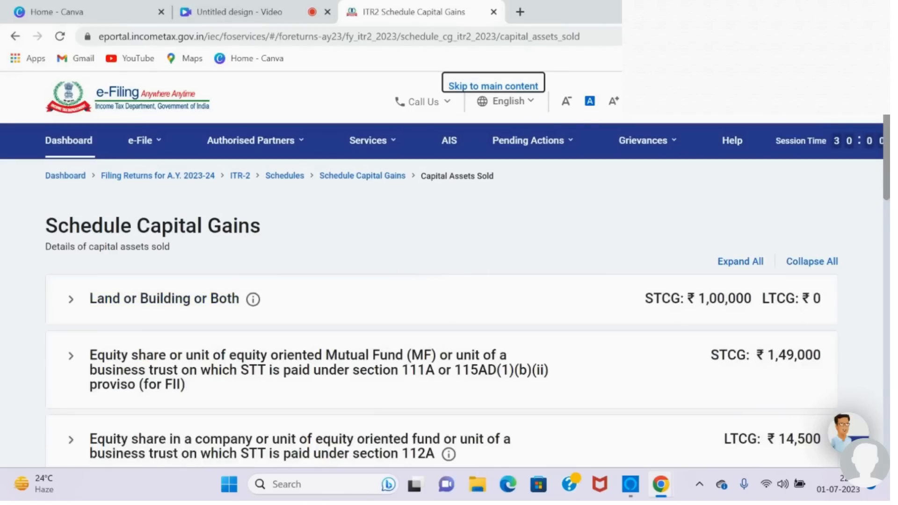
Step: Review the gains per asset type, the short-term and long-term totals, and the income chargeable under Capital Gains
scroll(442, 290, down, 2)
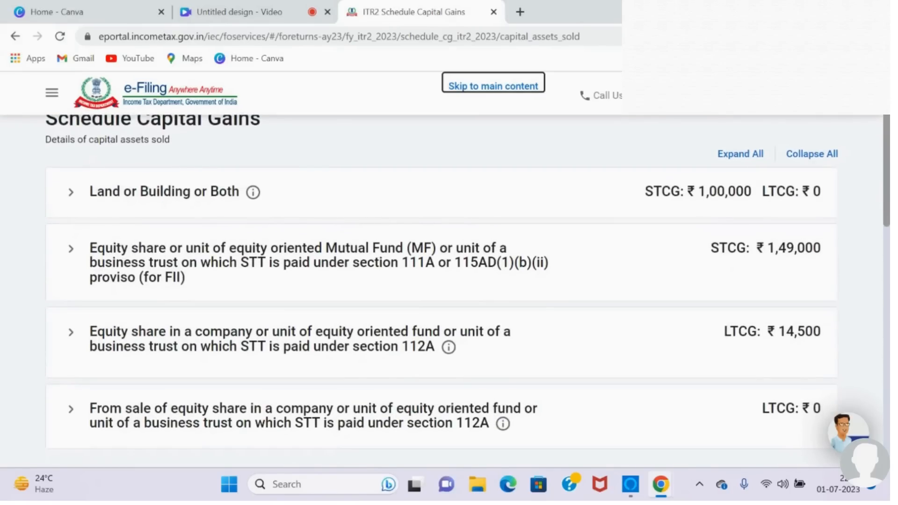
scroll(442, 288, down, 1)
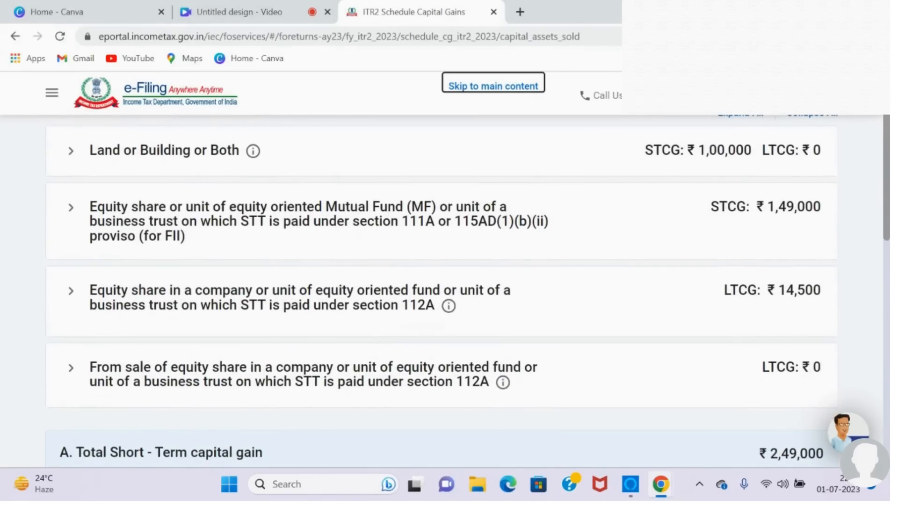
scroll(442, 288, down, 1)
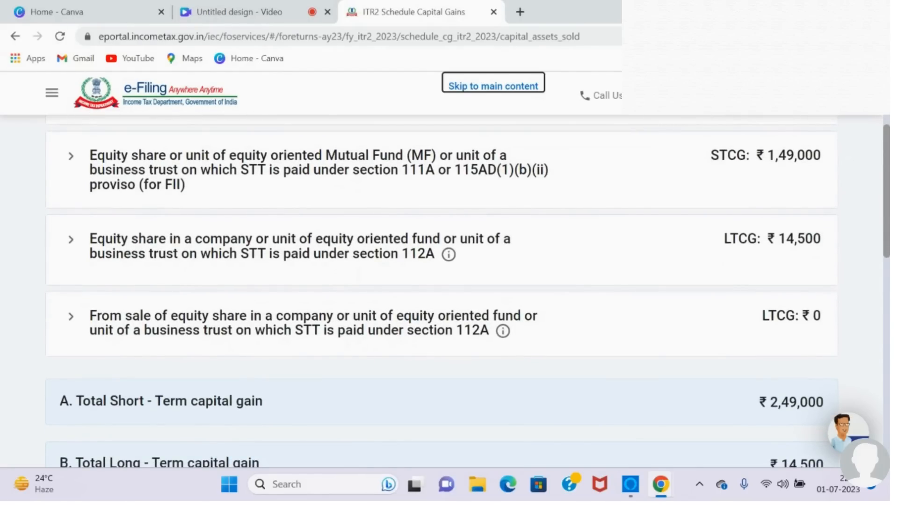
scroll(442, 287, down, 1)
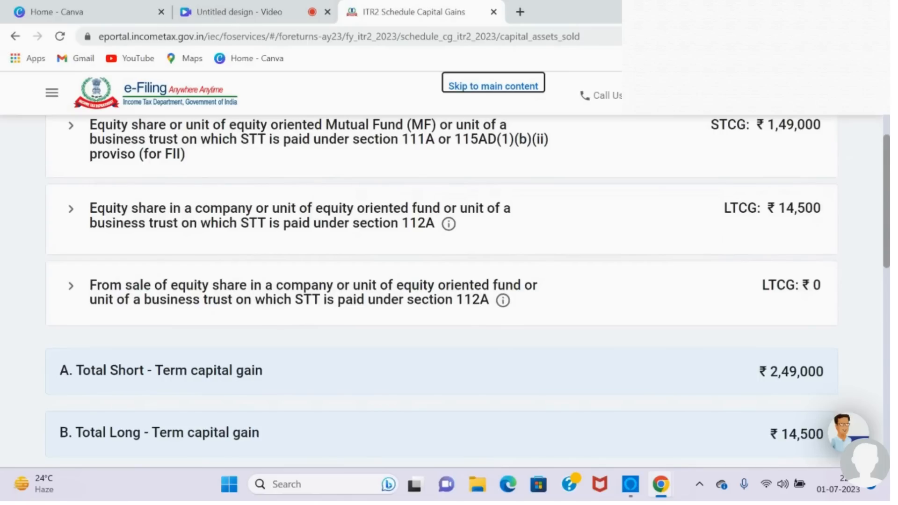
scroll(442, 280, down, 3)
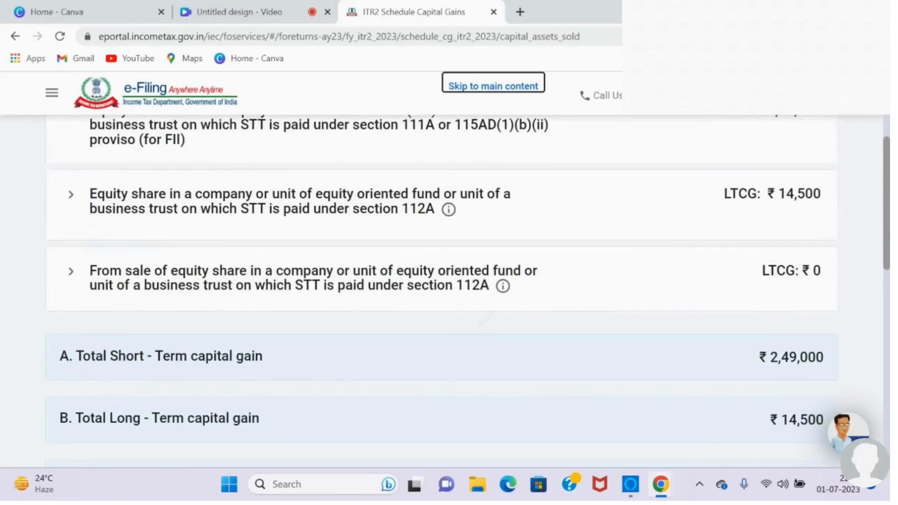
scroll(442, 281, down, 1)
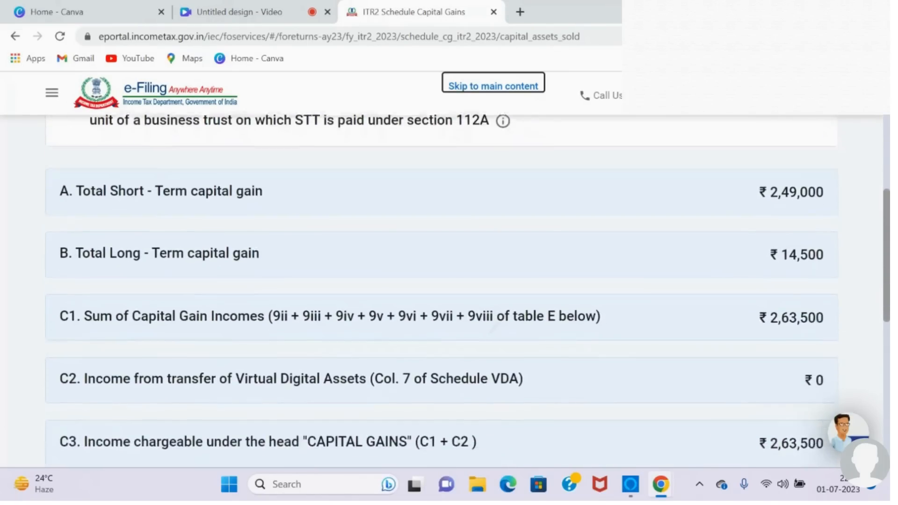
scroll(442, 280, down, 1)
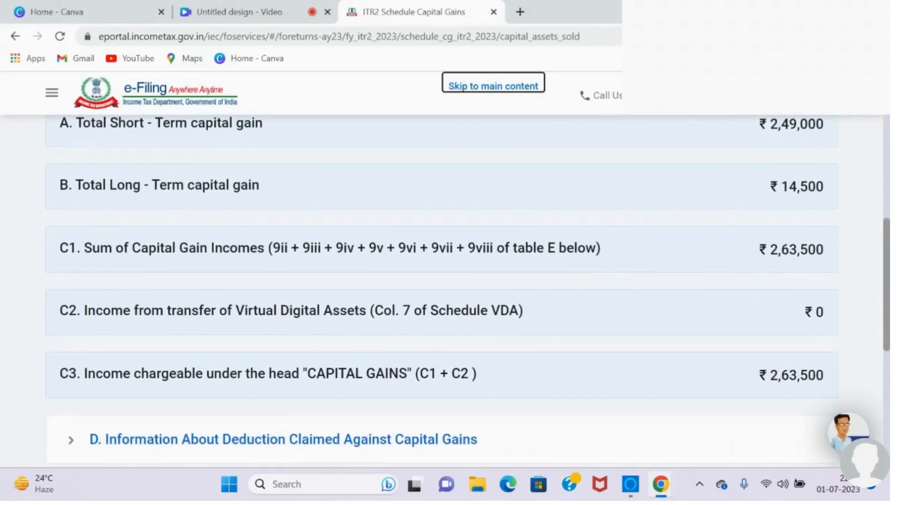
scroll(442, 281, down, 2)
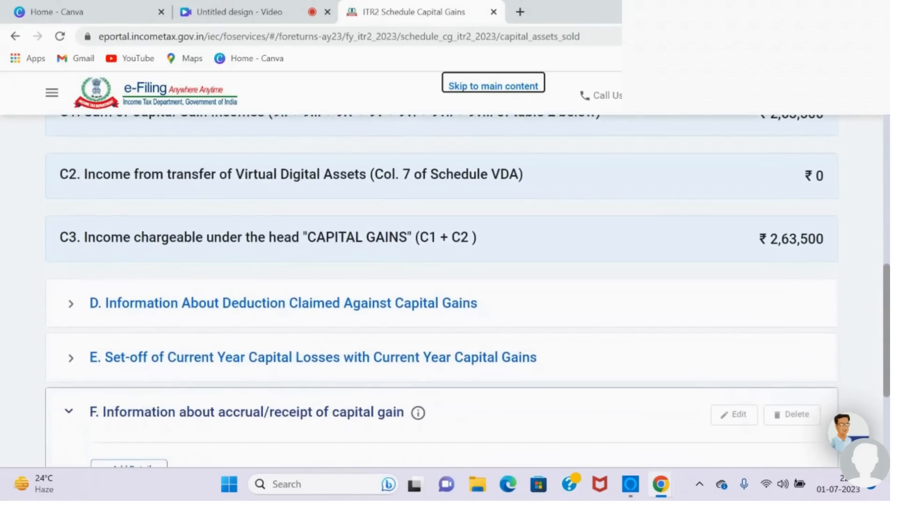
scroll(442, 290, up, 1)
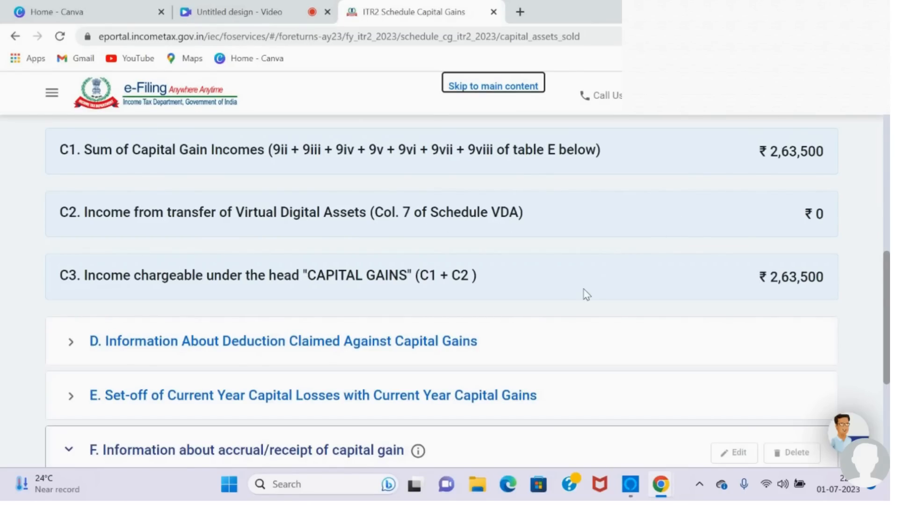
Step: Start a deduction entry in section D, review the sections available for deduction against capital gains, and collapse it without choosing one
scroll(586, 294, down, 3)
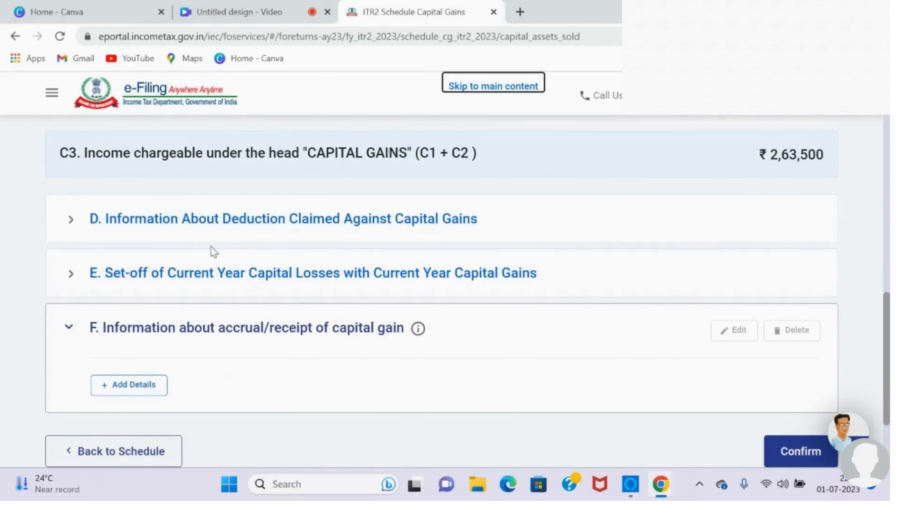
click(308, 228)
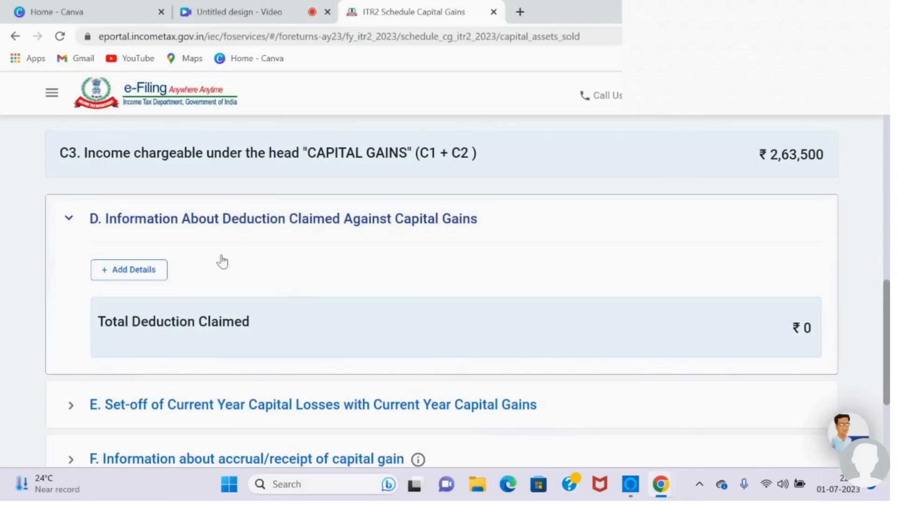
click(154, 274)
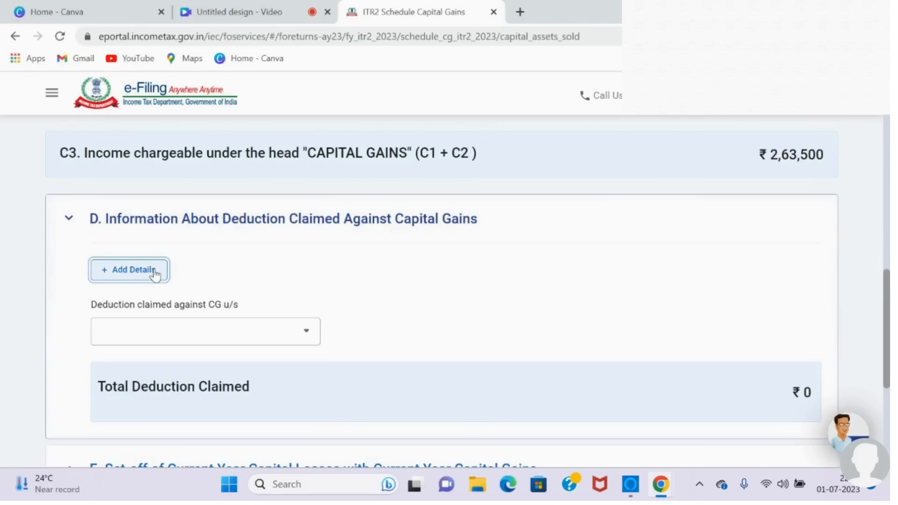
click(308, 333)
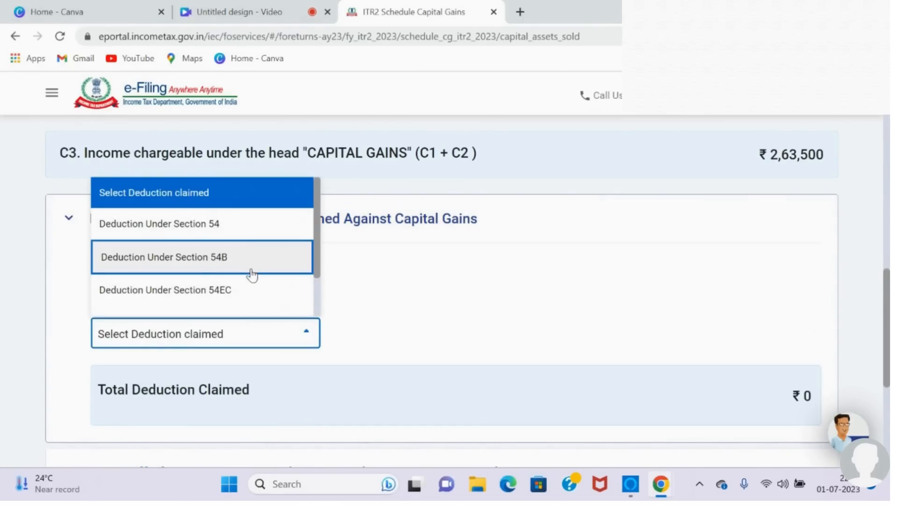
click(372, 281)
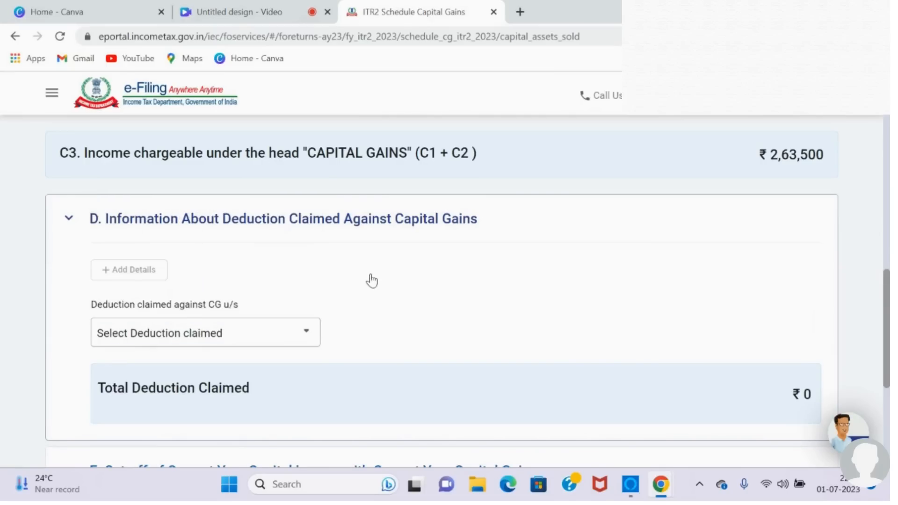
click(311, 336)
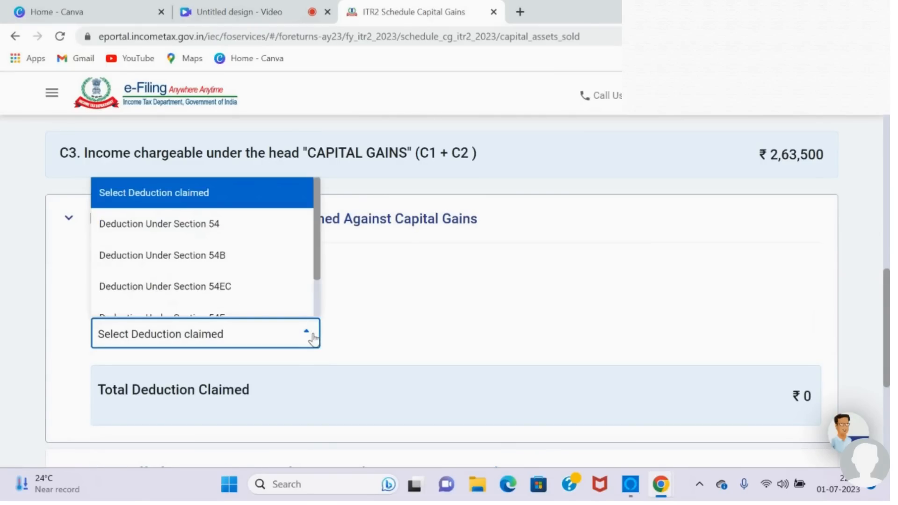
click(252, 202)
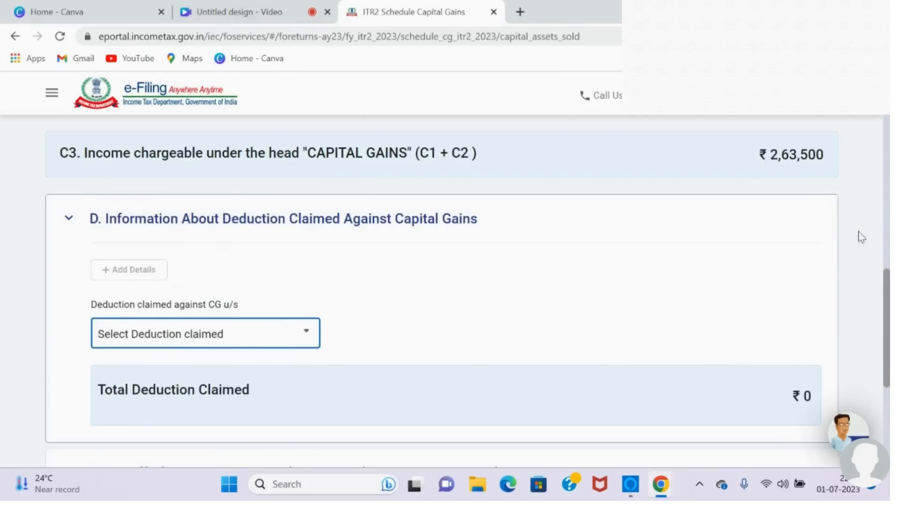
drag(886, 285, 887, 298)
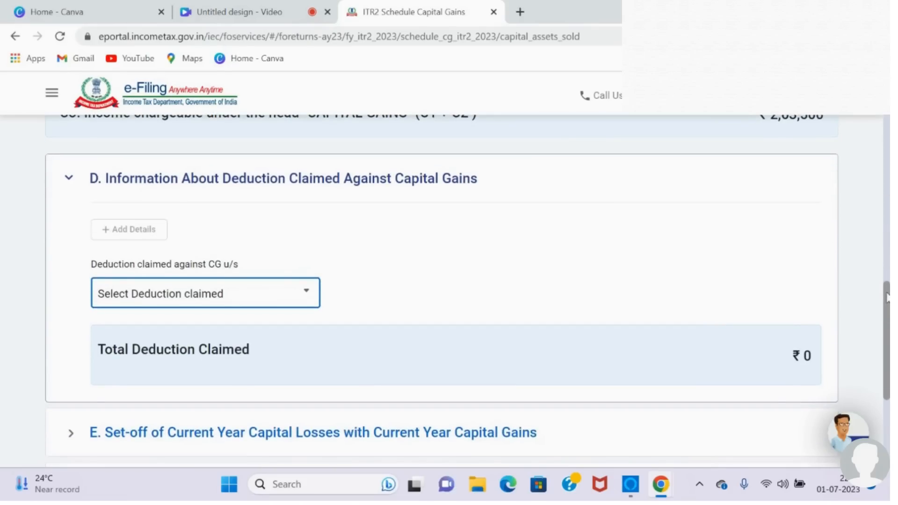
click(69, 178)
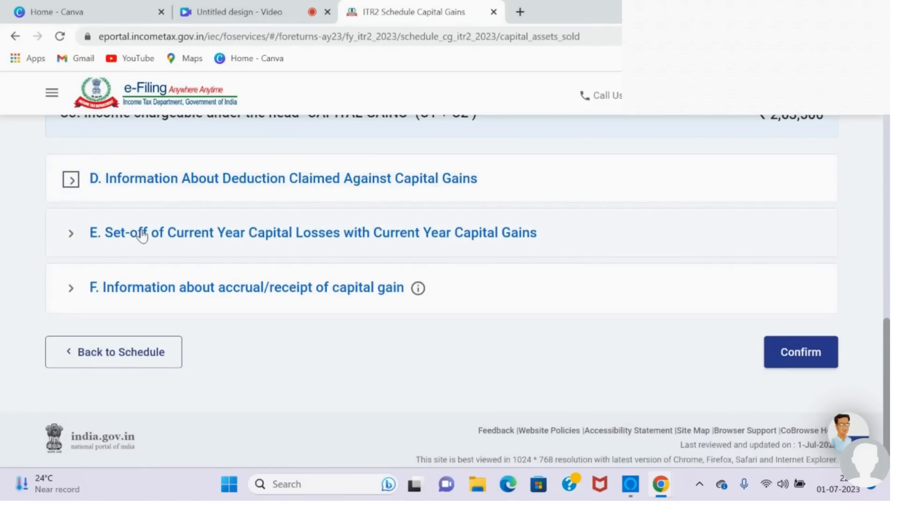
Step: Examine the section E table setting off current year capital losses against current year capital gains, through to the loss remaining
click(381, 234)
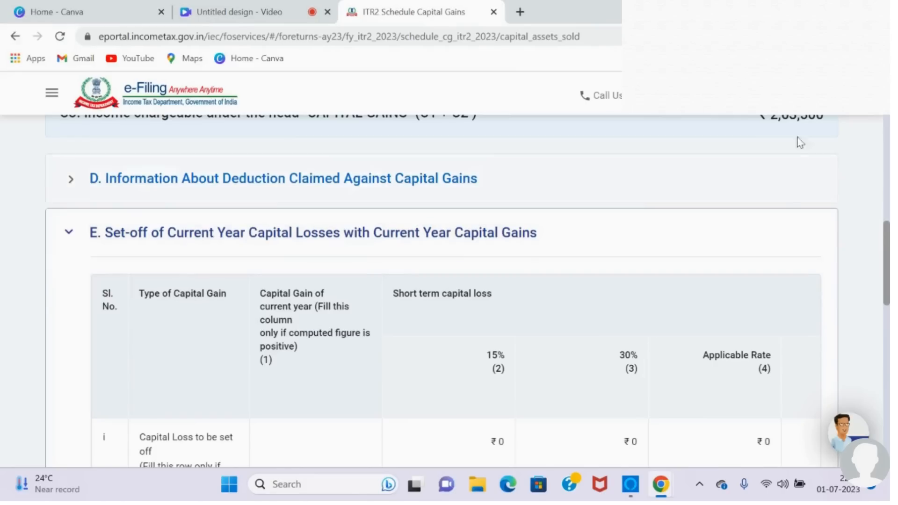
drag(886, 239, 882, 312)
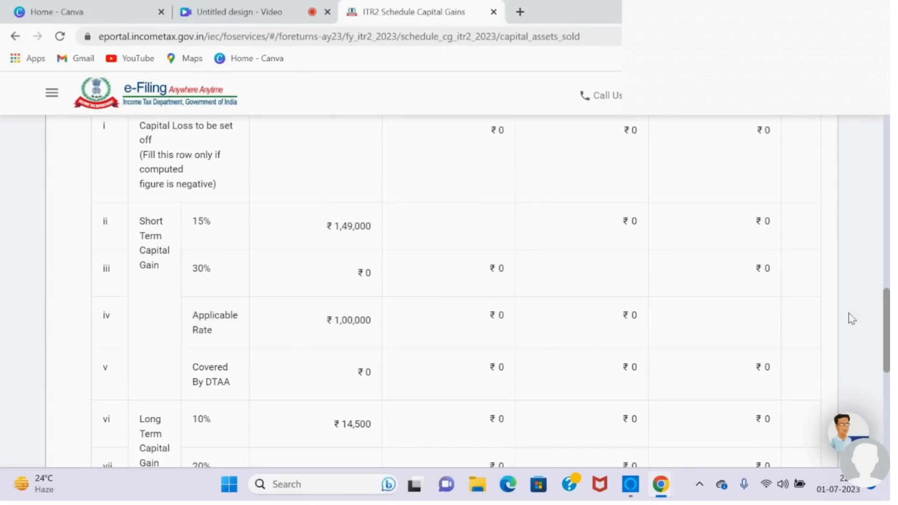
drag(888, 316, 888, 360)
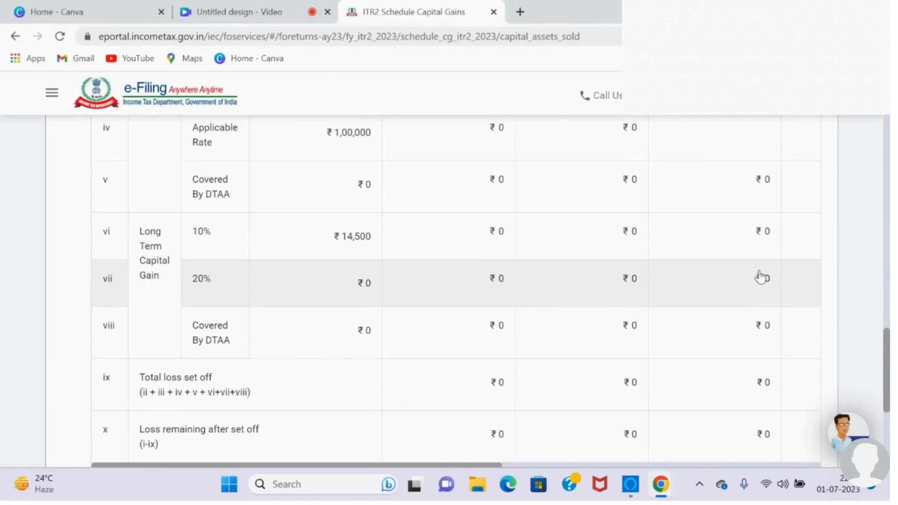
scroll(762, 276, down, 5)
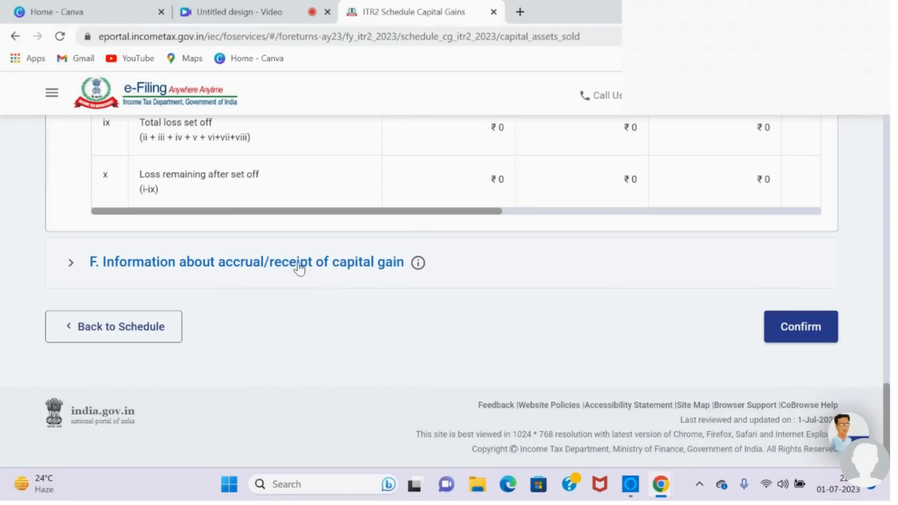
Step: Open section F on accrual/receipt of capital gain and add its details table for the period-wise breakup
click(300, 267)
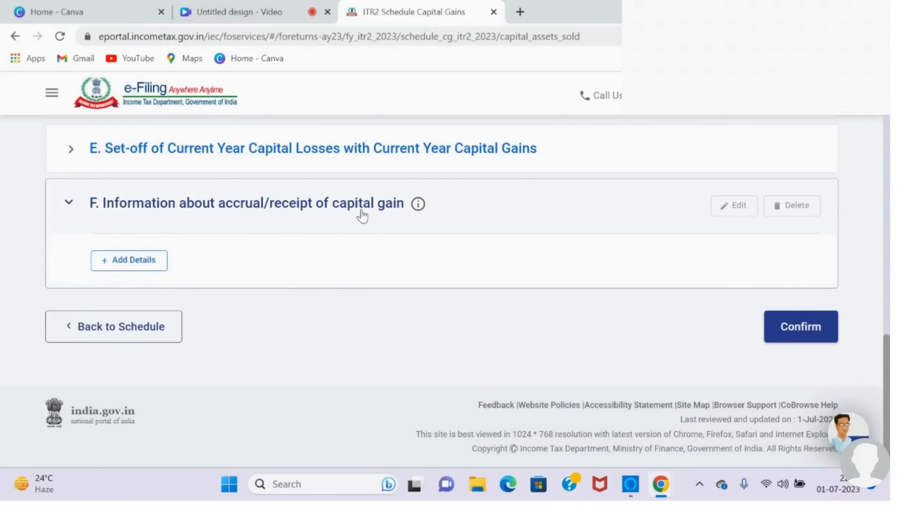
scroll(362, 216, up, 10)
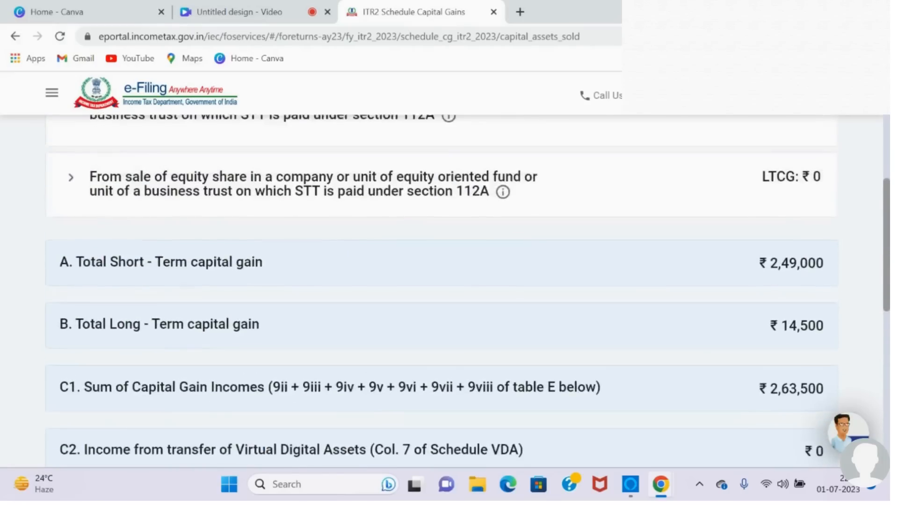
scroll(442, 290, down, 10)
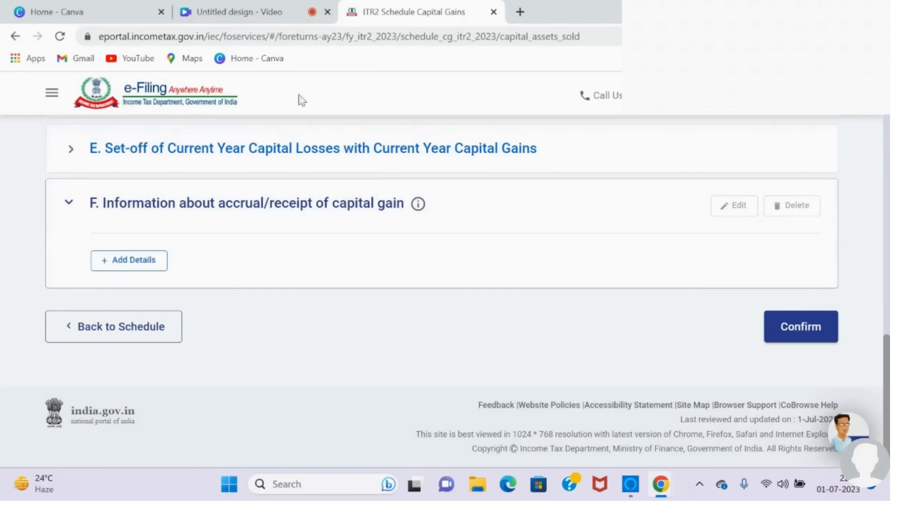
click(142, 261)
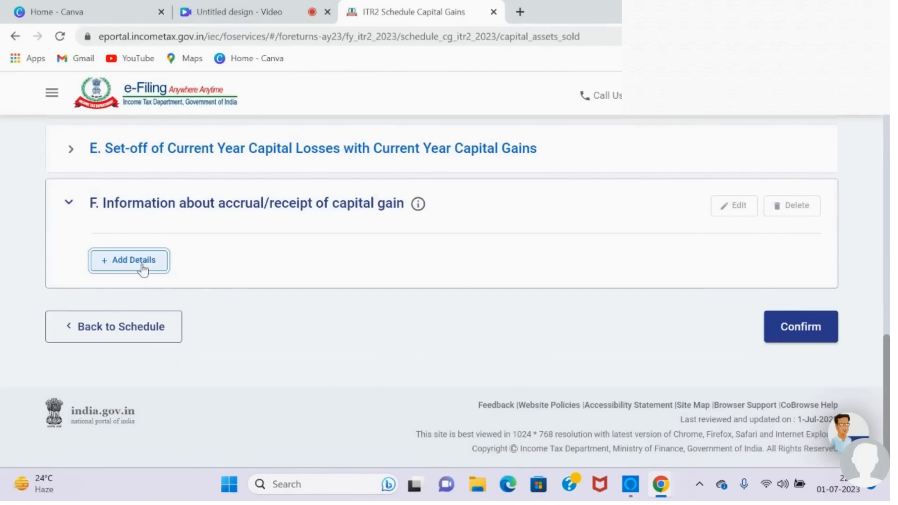
scroll(144, 270, down, 4)
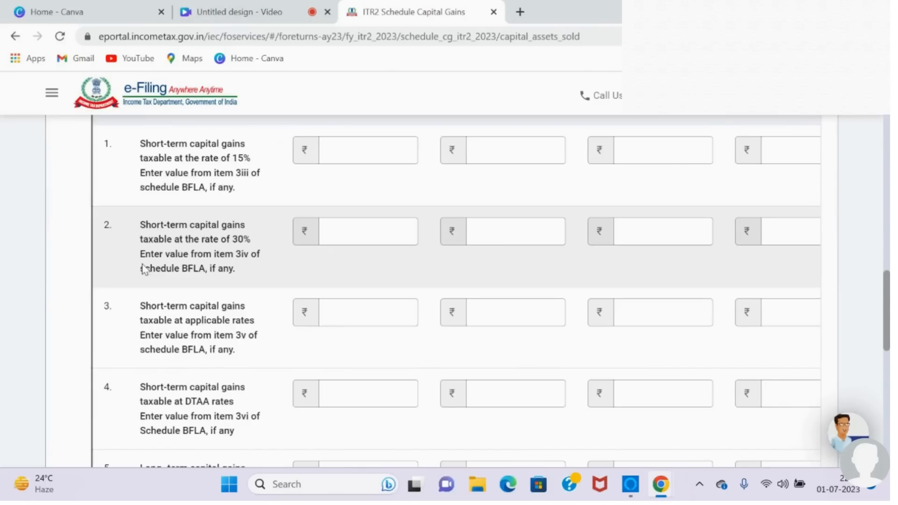
scroll(265, 177, up, 2)
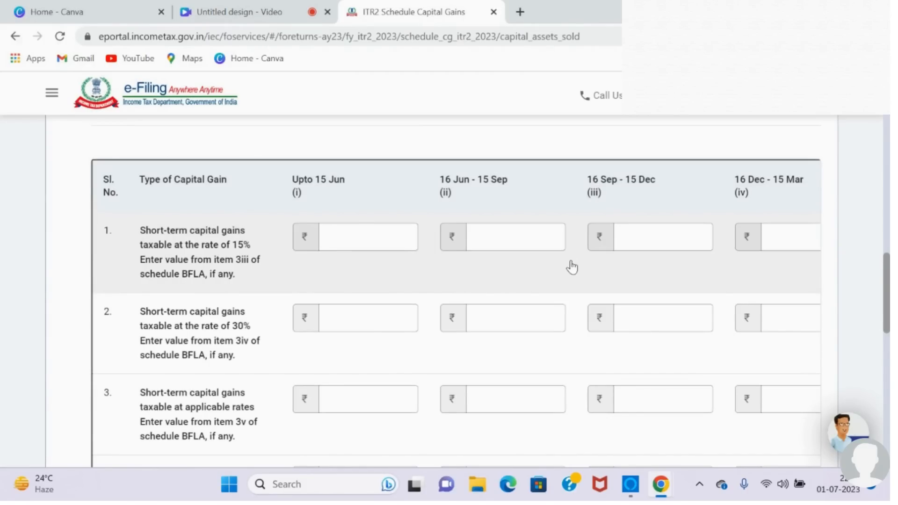
Step: Enter 1,49,000 as short-term capital gains taxable at 15% for the period 16 Sep - 15 Dec
click(639, 236)
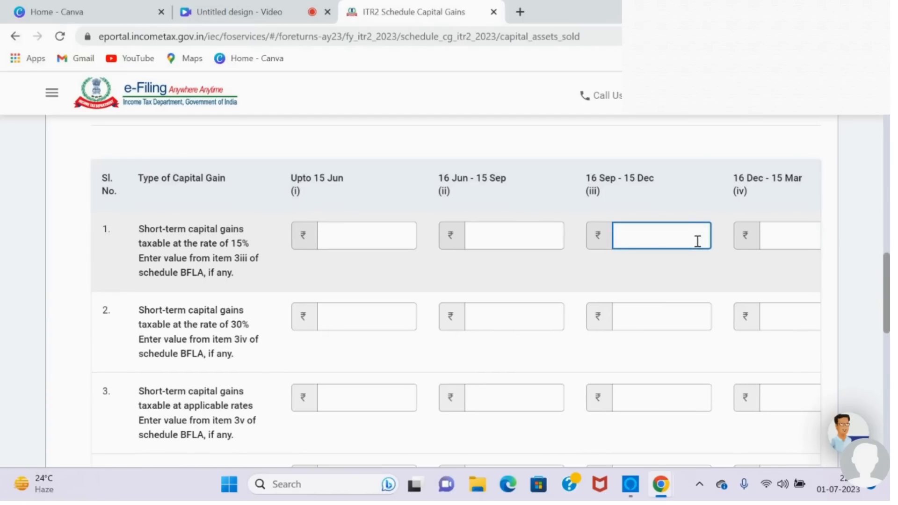
text(149000)
click(654, 276)
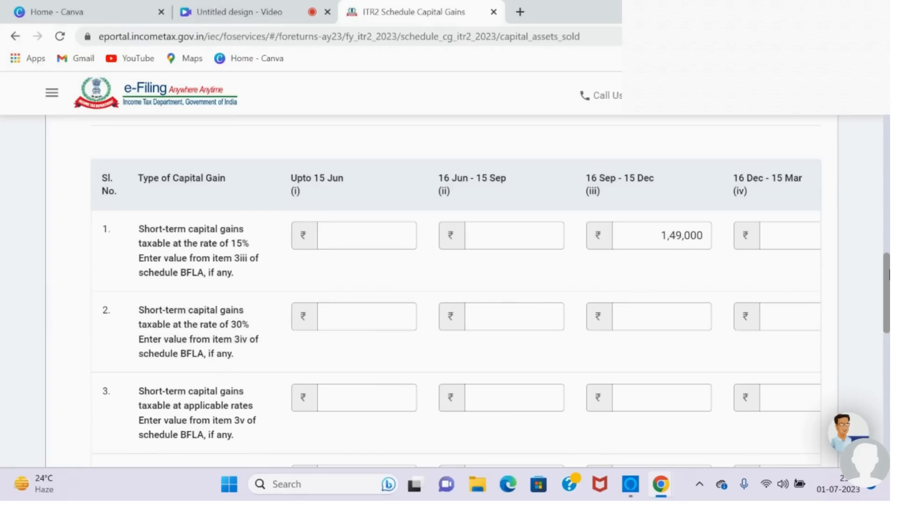
Step: Enter 1,00,000 as short-term capital gains taxable at applicable rates for the period 16 Sep - 15 Dec
drag(890, 275, 889, 274)
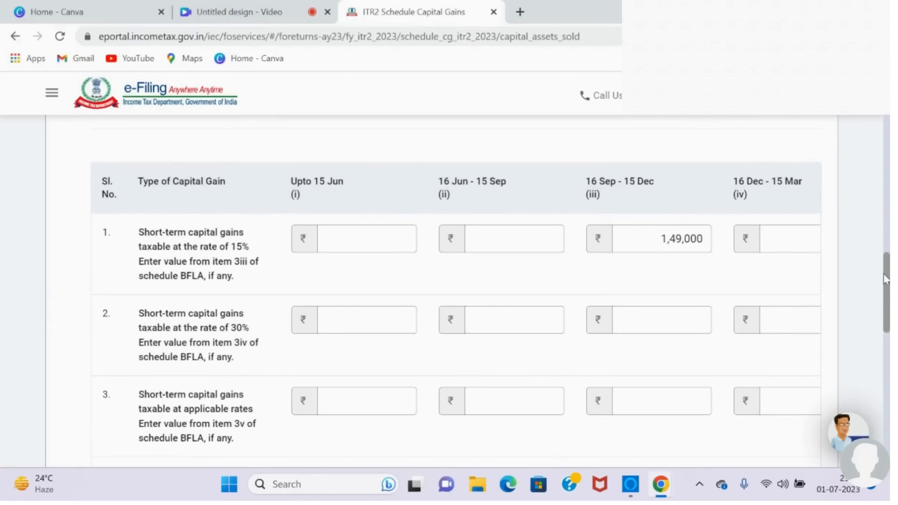
scroll(888, 280, down, 2)
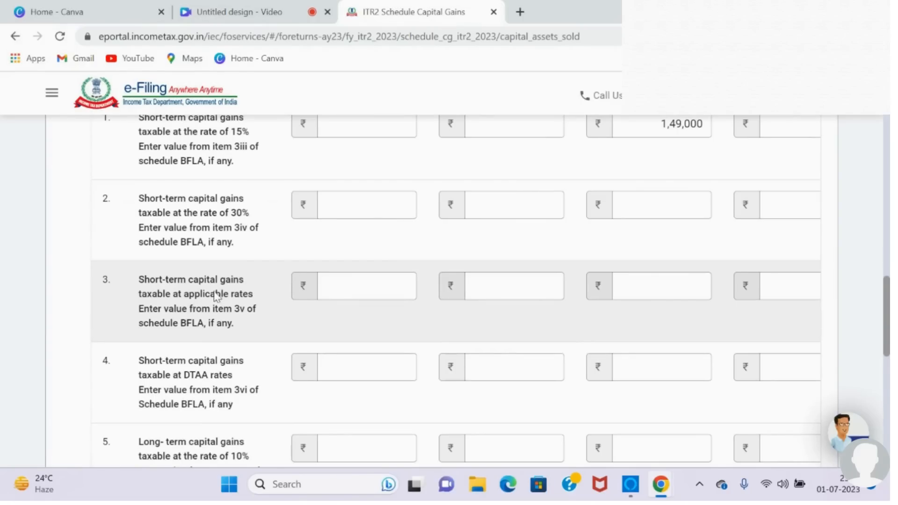
click(638, 296)
text(1,00,00)
text(0)
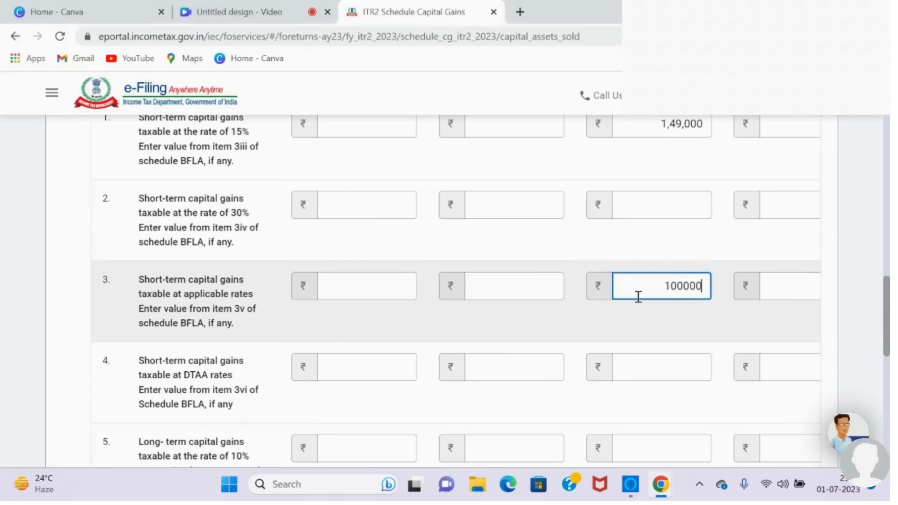
click(572, 329)
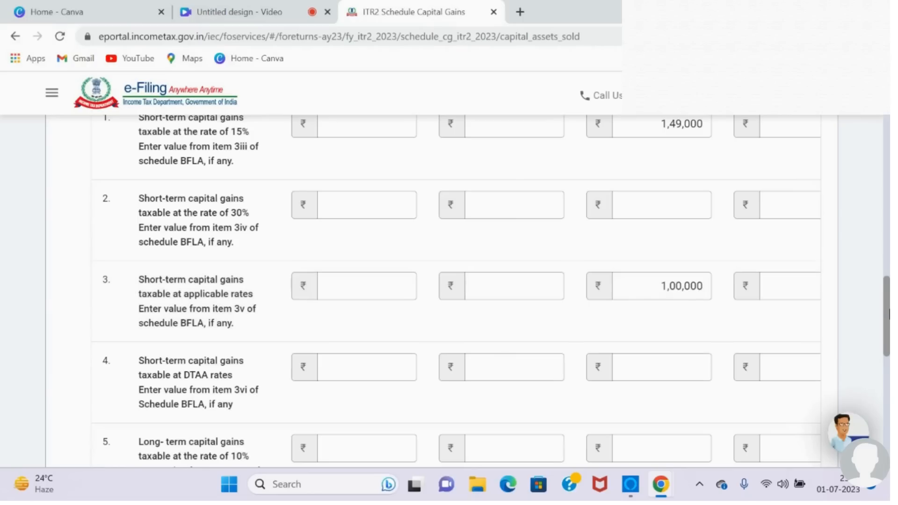
Step: Enter 14,500 as long-term capital gains taxable at 10% for the period 16 Jun - 15 Sep
drag(888, 333, 888, 375)
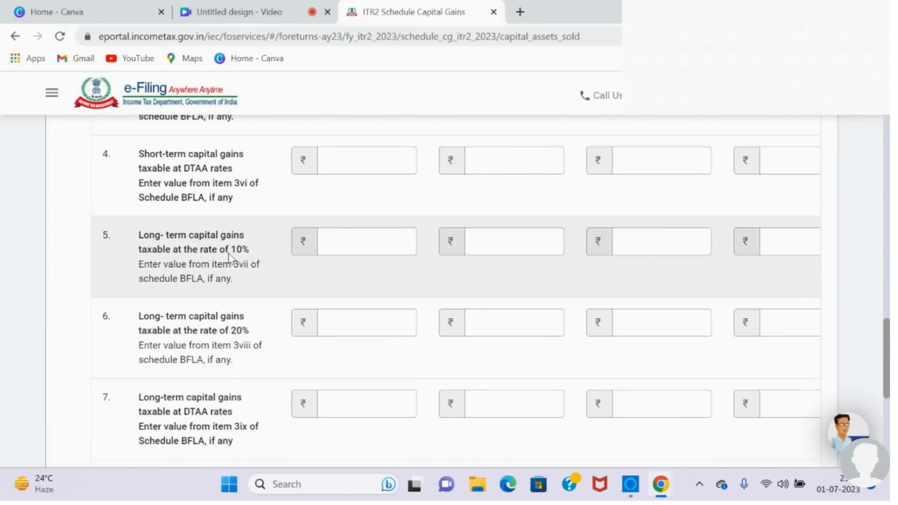
click(547, 249)
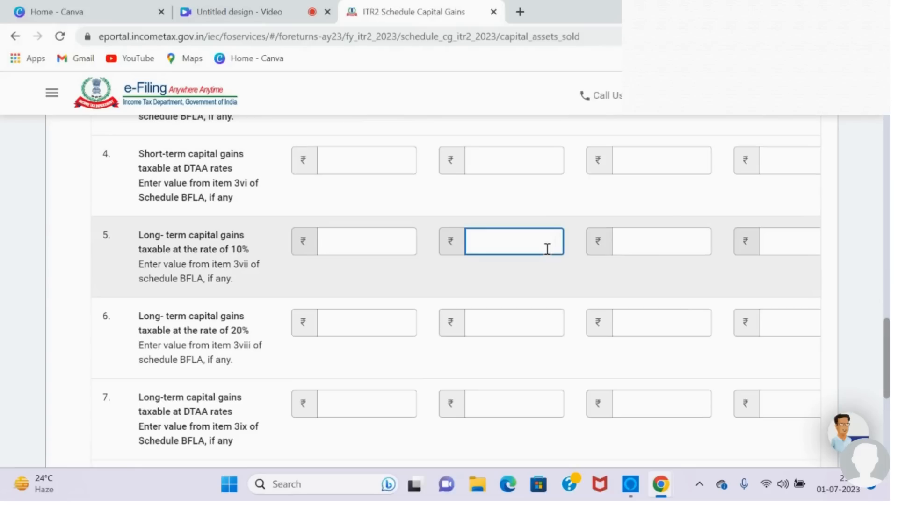
text(14,5)
text(00)
click(542, 273)
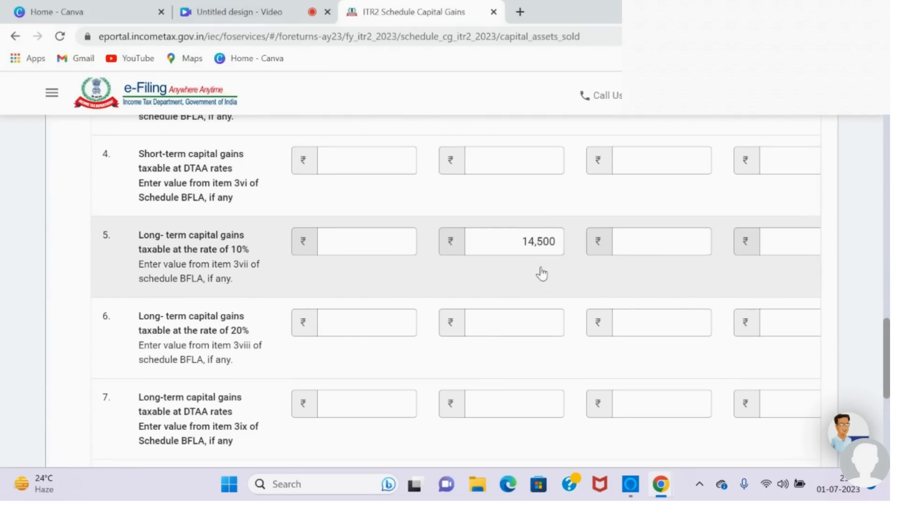
Step: Check the period-wise capital gain amounts entered in the section F table
scroll(872, 331, up, 1)
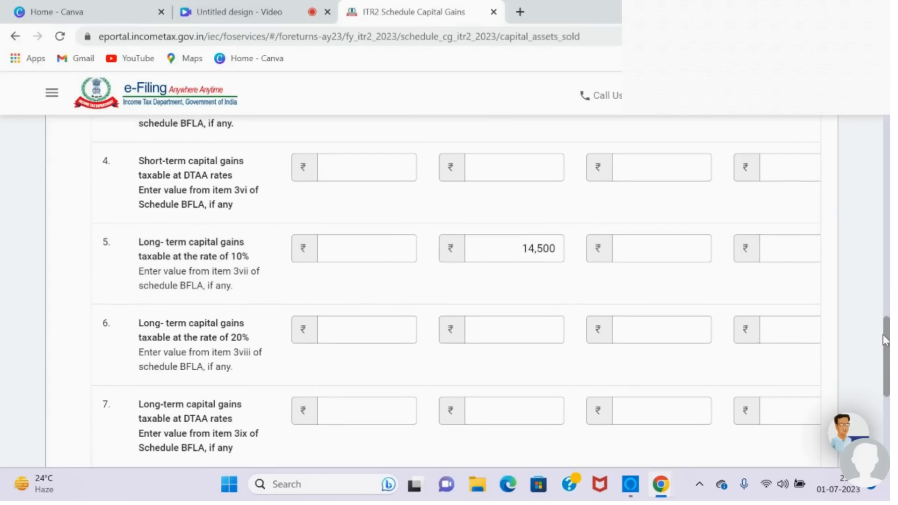
drag(885, 337, 873, 256)
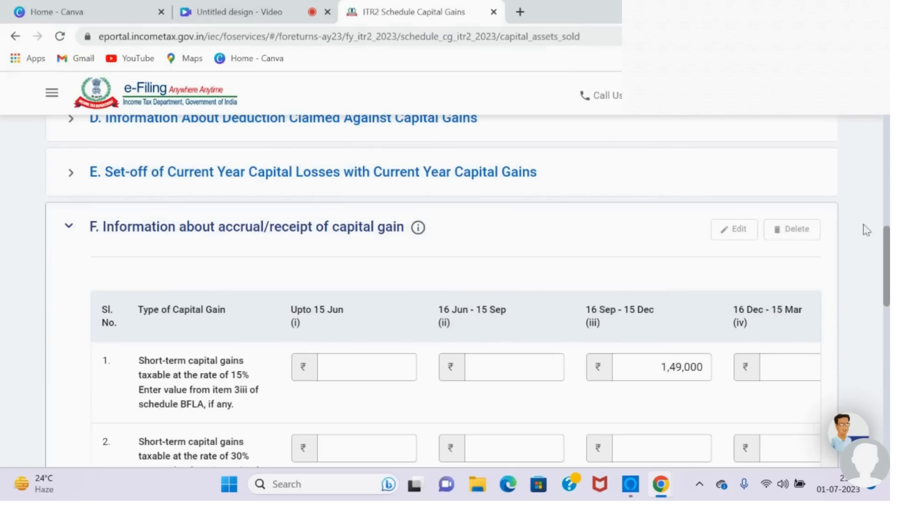
scroll(888, 255, down, 3)
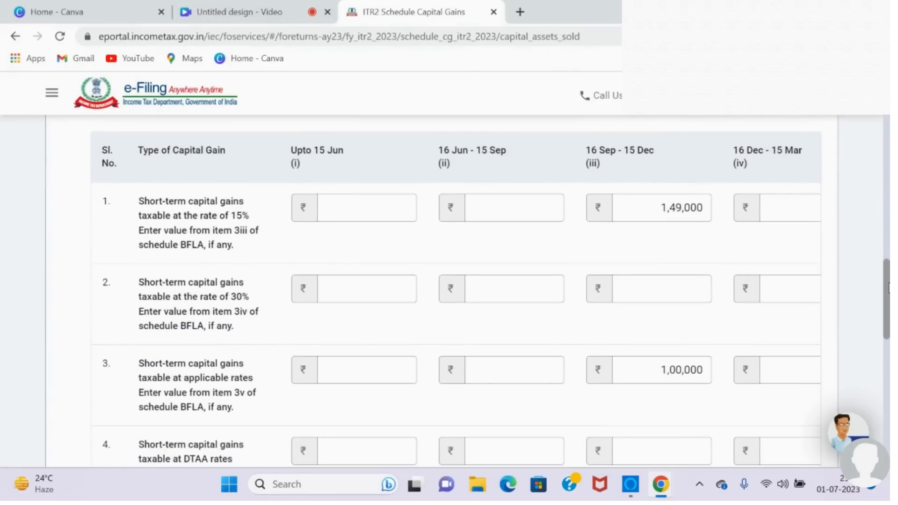
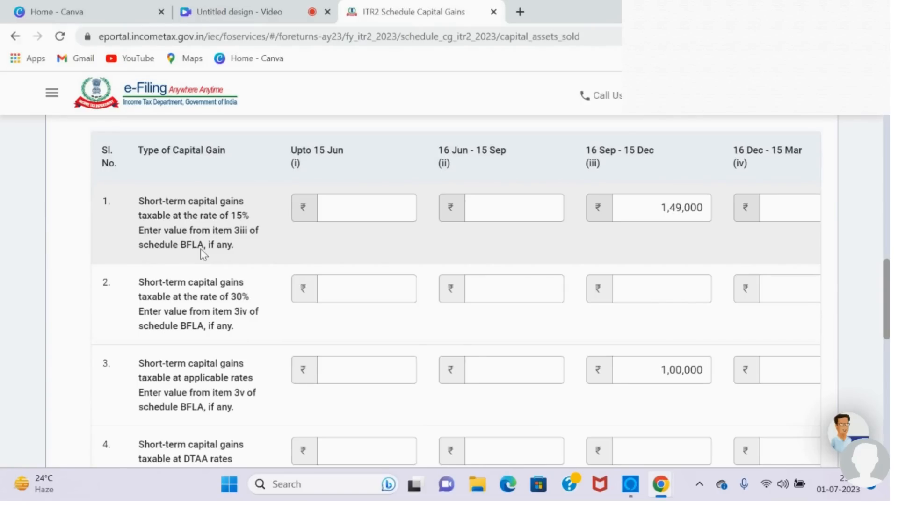
Step: Add the section F accrual/receipt breakup and confirm Schedule Capital Gains
scroll(203, 254, up, 3)
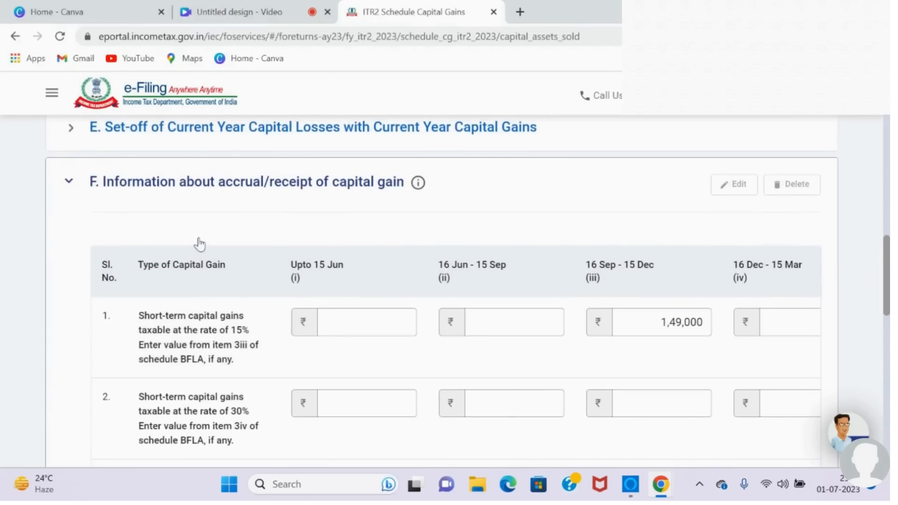
scroll(200, 244, down, 2)
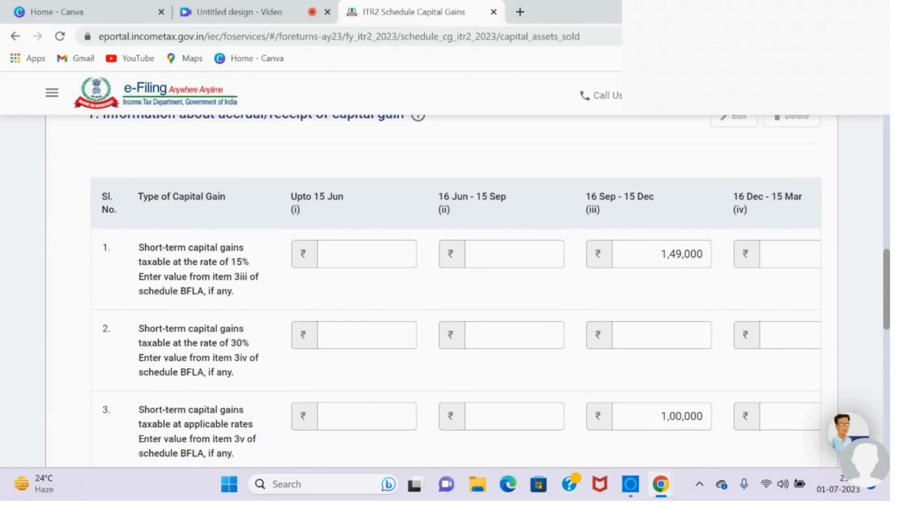
scroll(456, 290, down, 12)
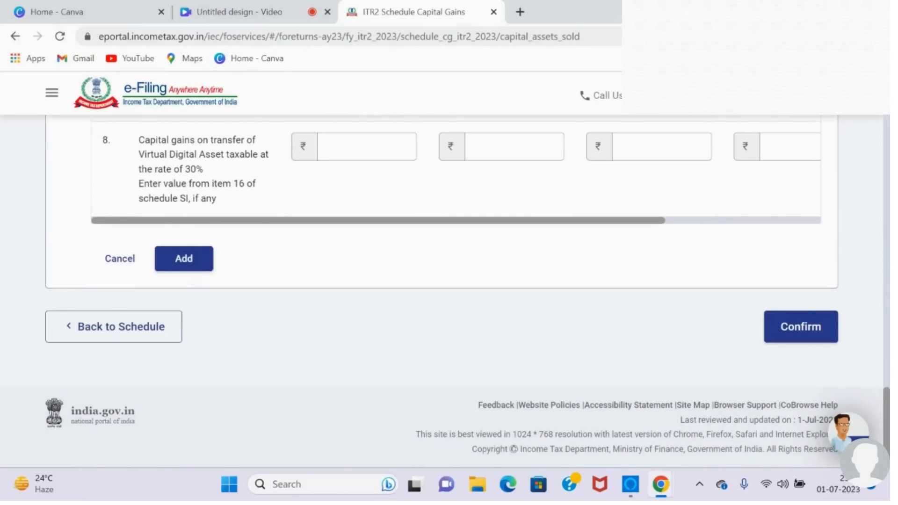
click(184, 258)
scroll(457, 290, up, 1)
scroll(457, 290, down, 4)
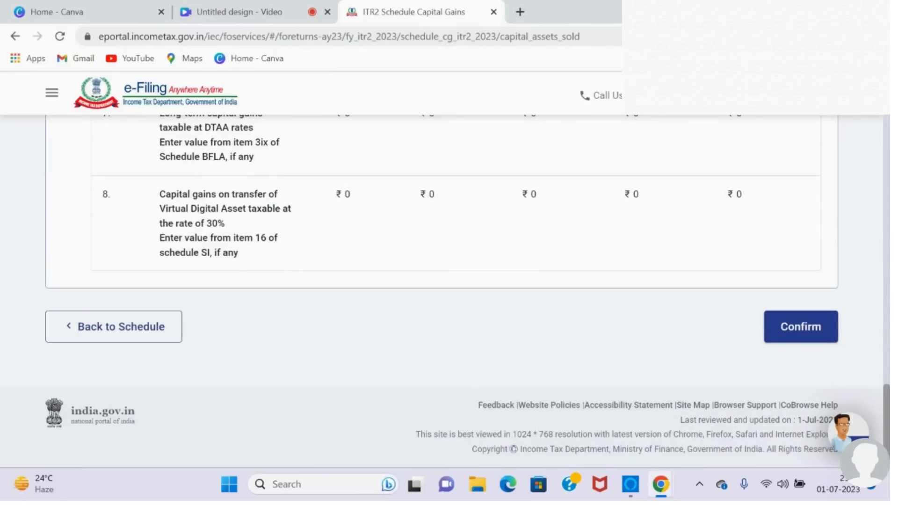
click(801, 327)
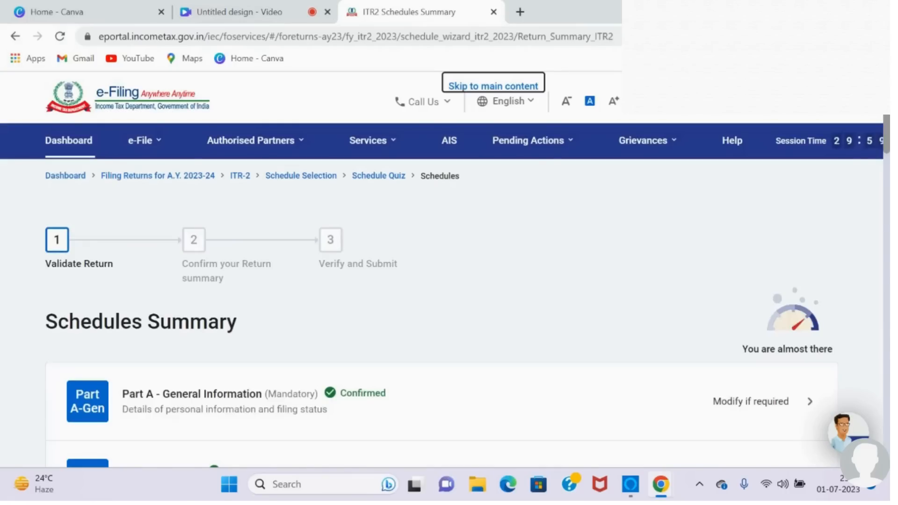
Step: Open Schedule CYLA from the schedules summary to provide its confirmation
scroll(509, 326, down, 8)
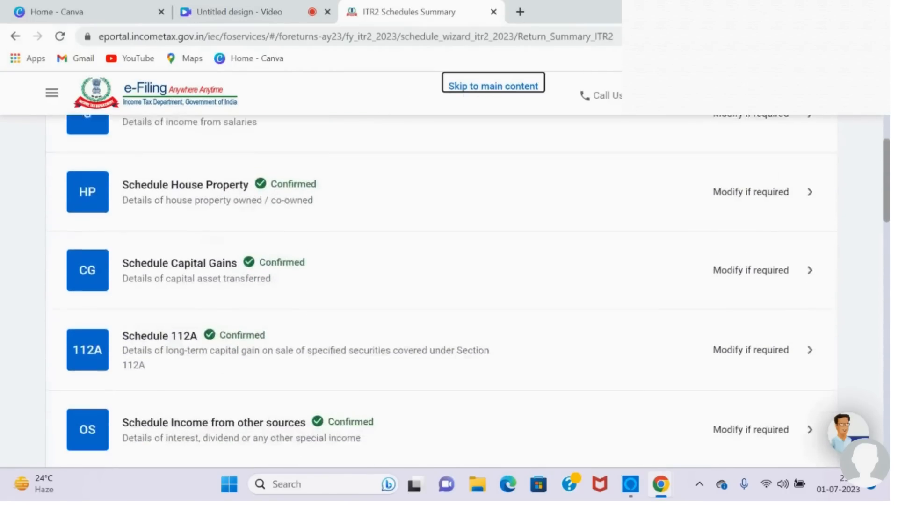
scroll(508, 326, down, 3)
scroll(508, 326, up, 2)
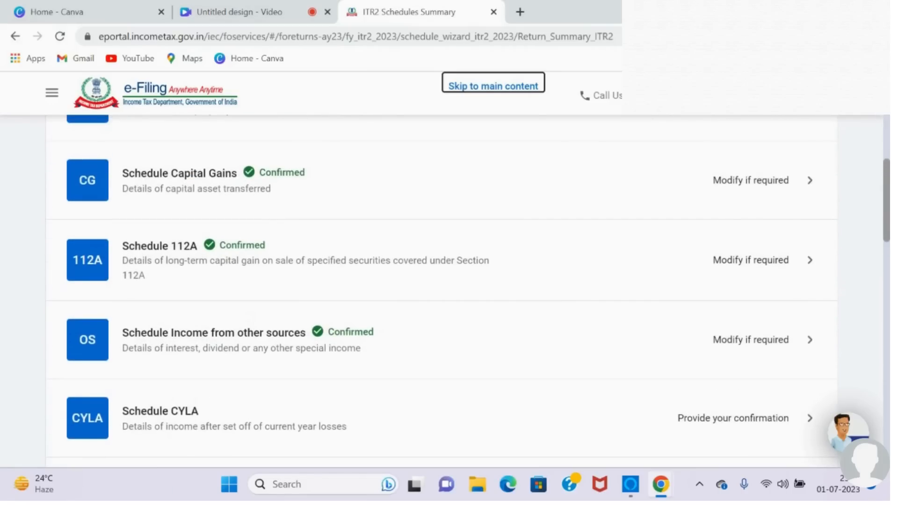
scroll(469, 285, down, 4)
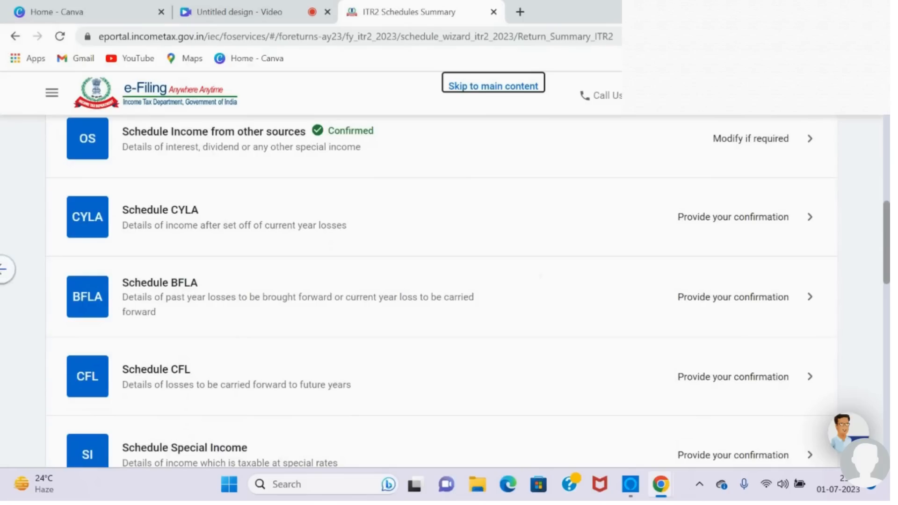
scroll(469, 291, down, 1)
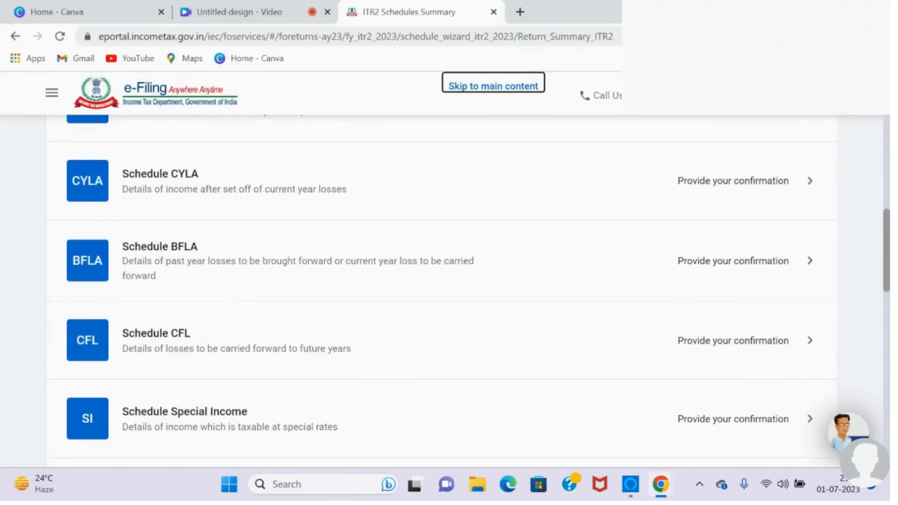
scroll(468, 285, up, 2)
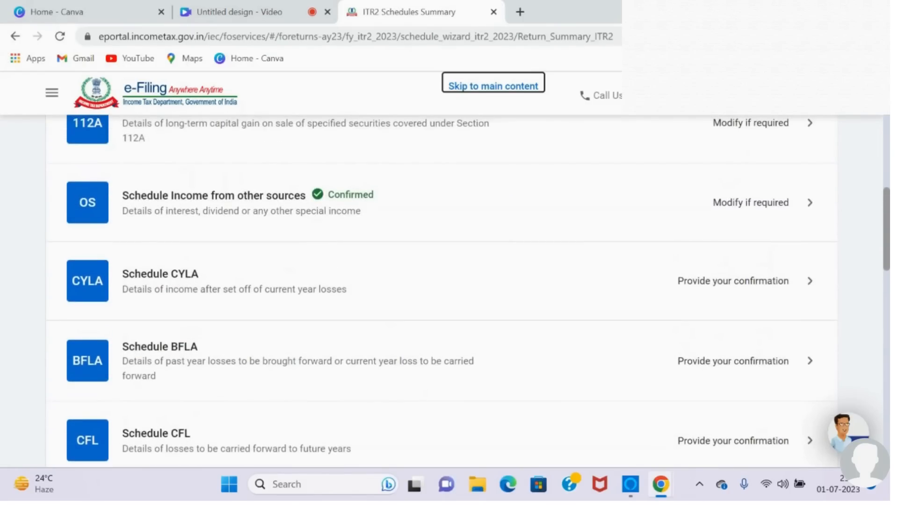
click(666, 285)
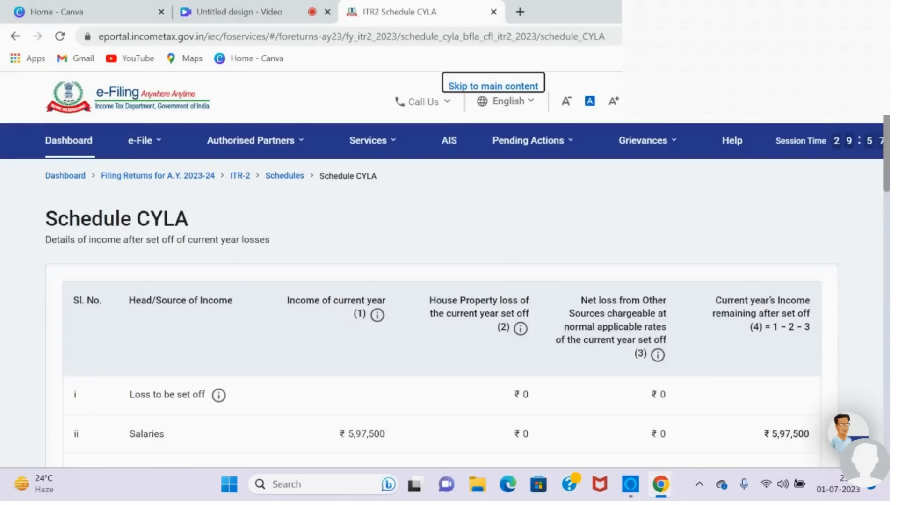
Step: Review the current-year loss set-off table in Schedule CYLA and confirm the schedule
scroll(442, 304, down, 3)
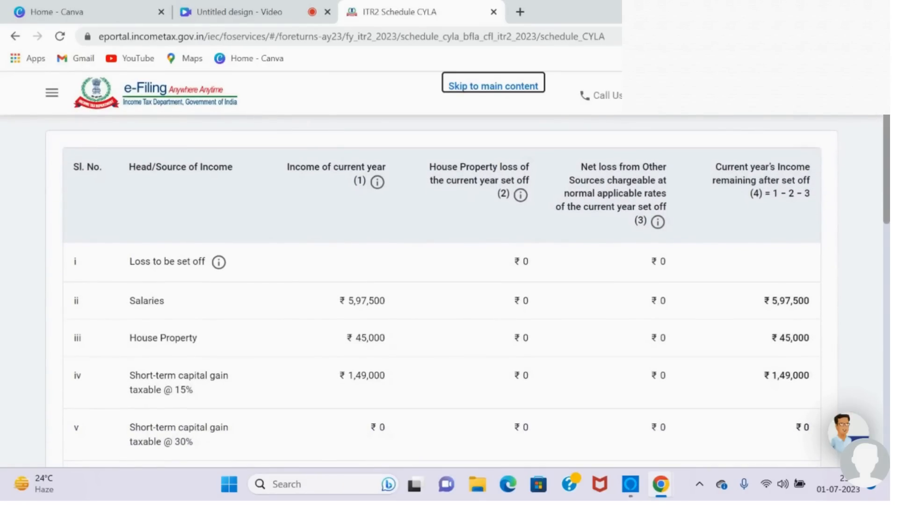
scroll(441, 290, down, 3)
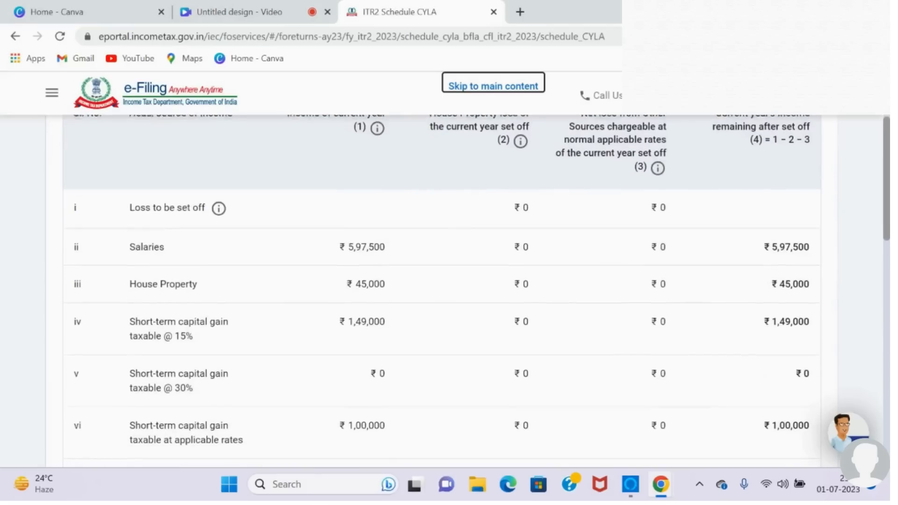
scroll(442, 289, down, 10)
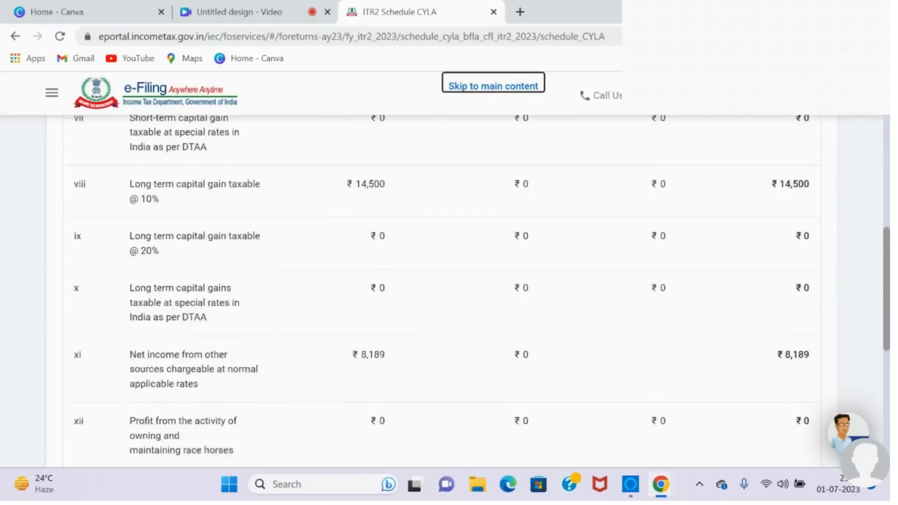
click(800, 281)
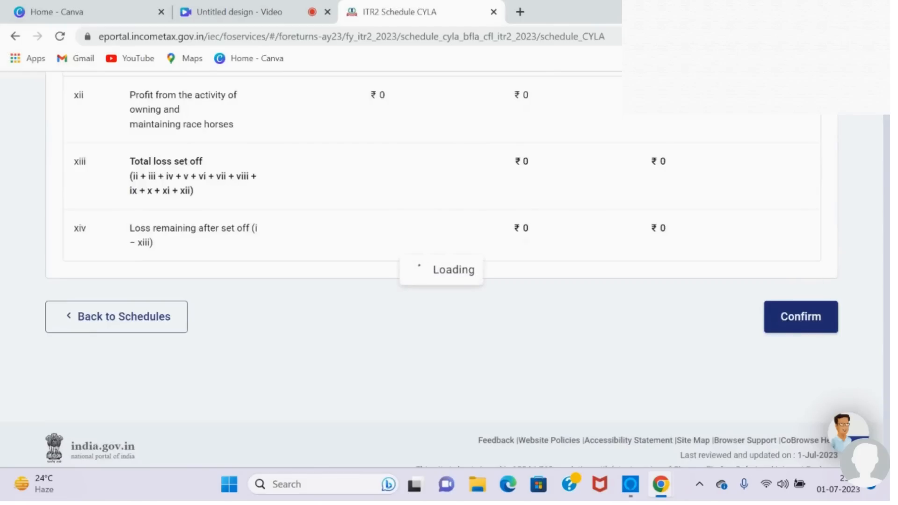
Step: Open Schedule CFL, the losses to be carried forward to future years, from the schedules summary
scroll(442, 290, down, 13)
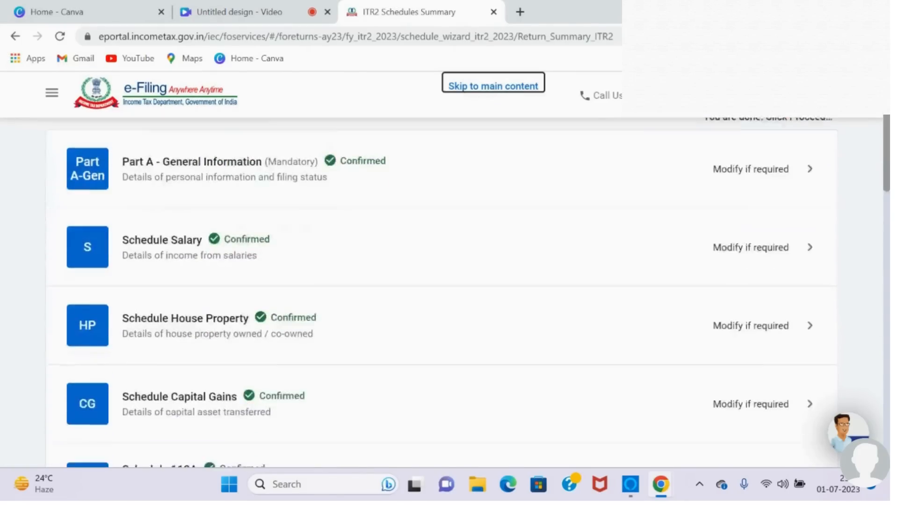
scroll(442, 290, down, 2)
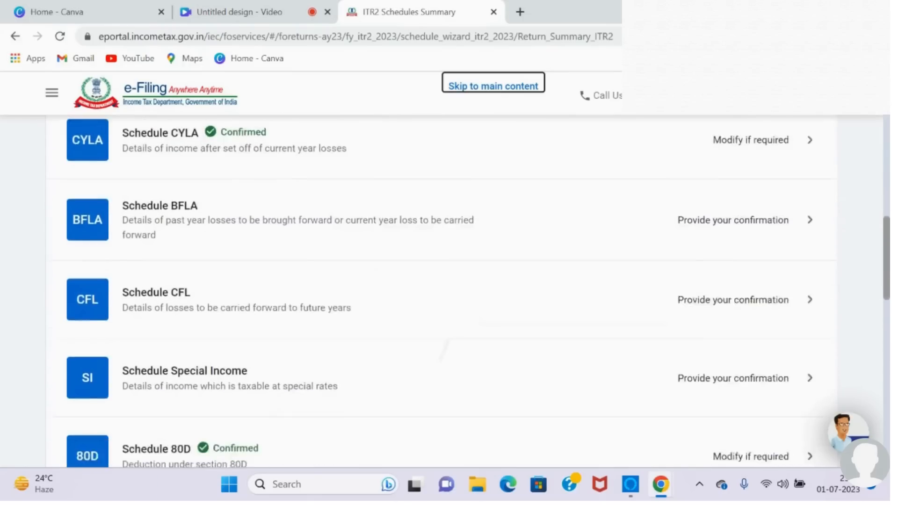
click(442, 269)
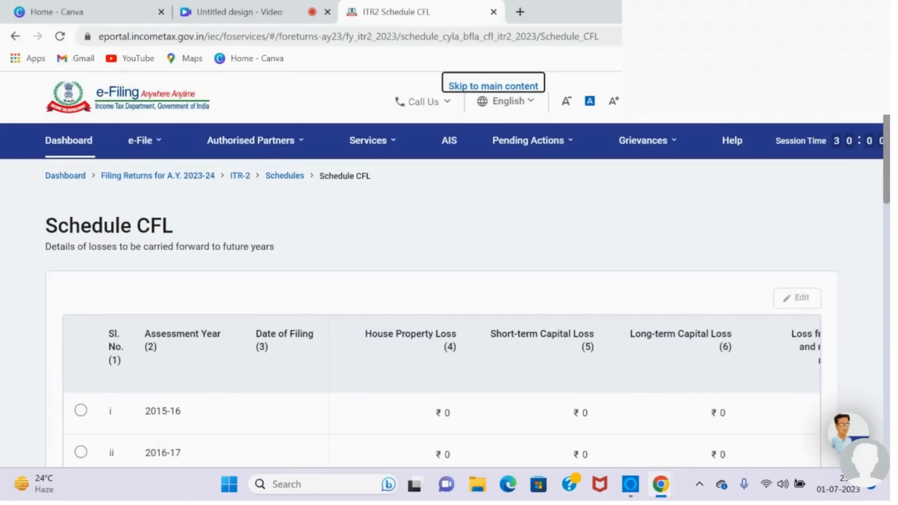
Step: Review the year-wise carried-forward losses in Schedule CFL and compute the set-off
scroll(442, 290, down, 3)
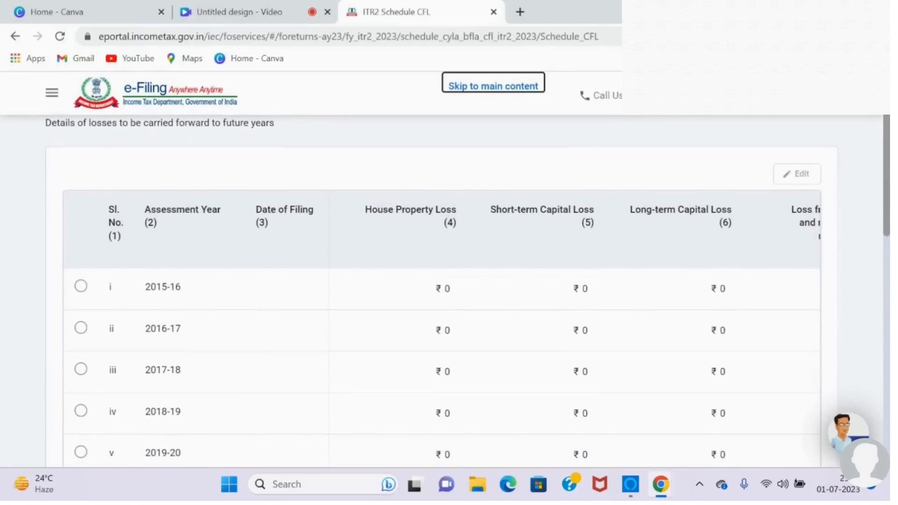
scroll(442, 290, up, 3)
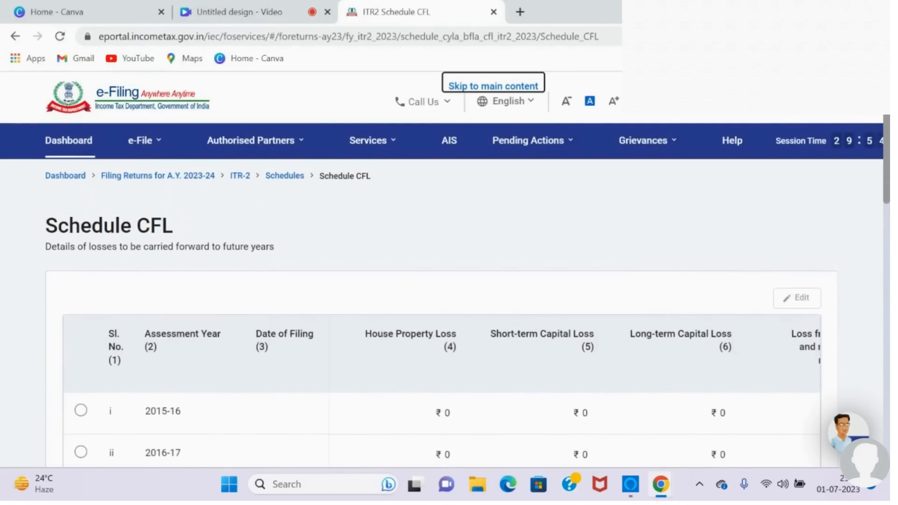
scroll(442, 289, down, 3)
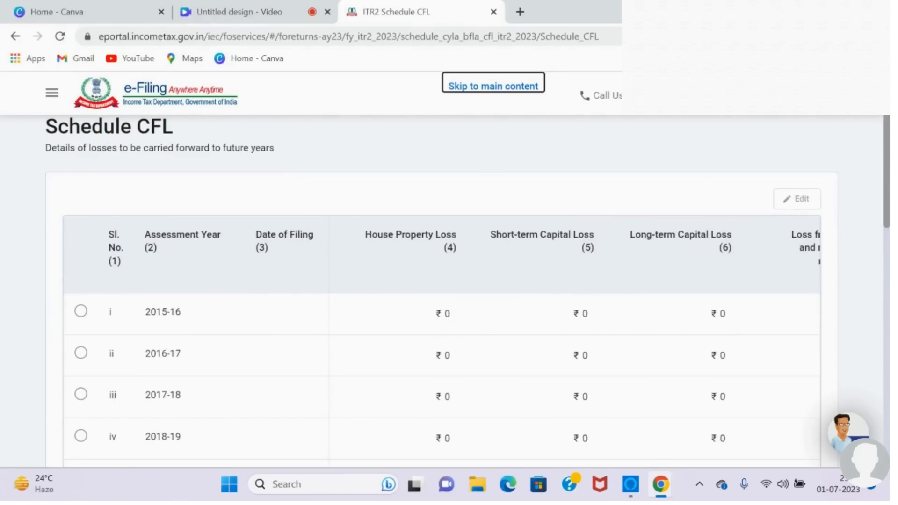
scroll(446, 343, right, 2)
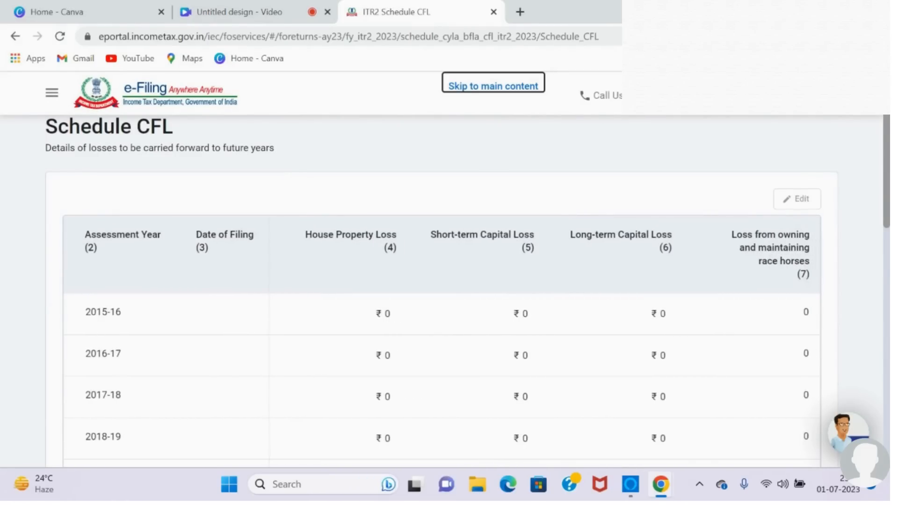
scroll(442, 290, down, 12)
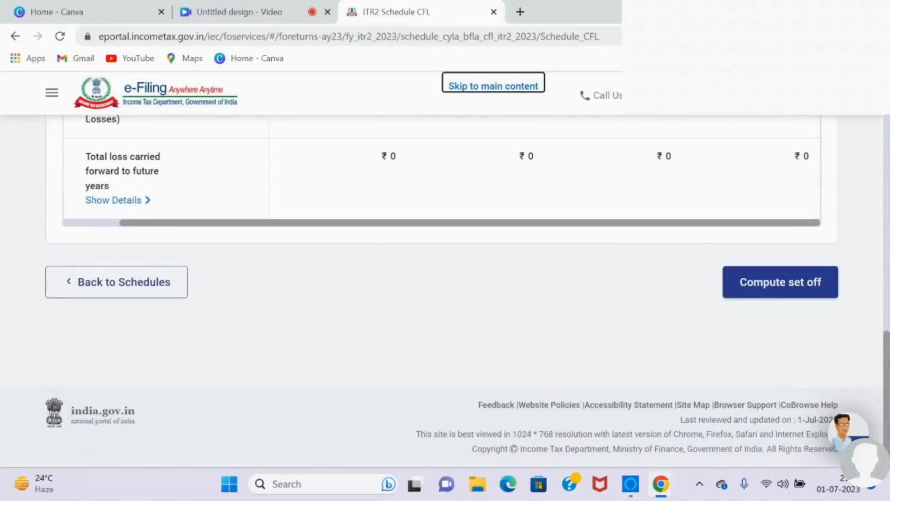
click(113, 200)
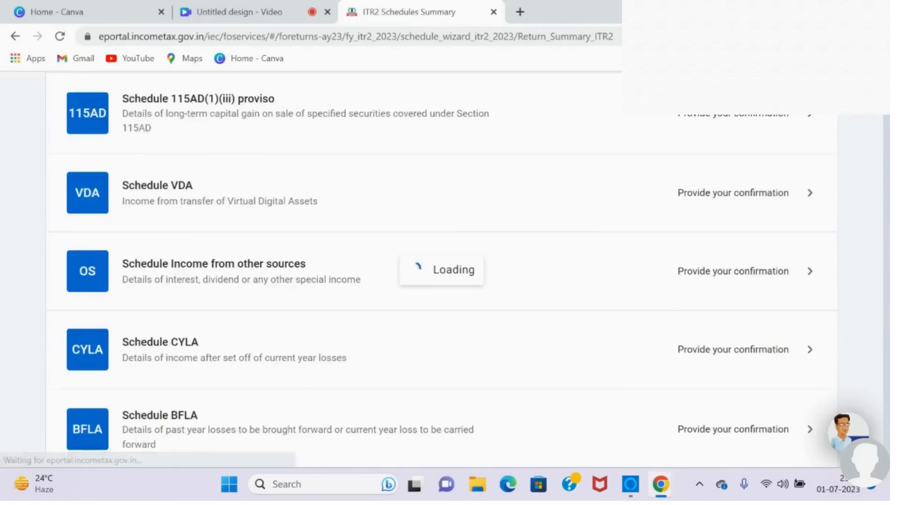
Step: Open Schedule Special Income from the schedules summary
scroll(446, 290, down, 10)
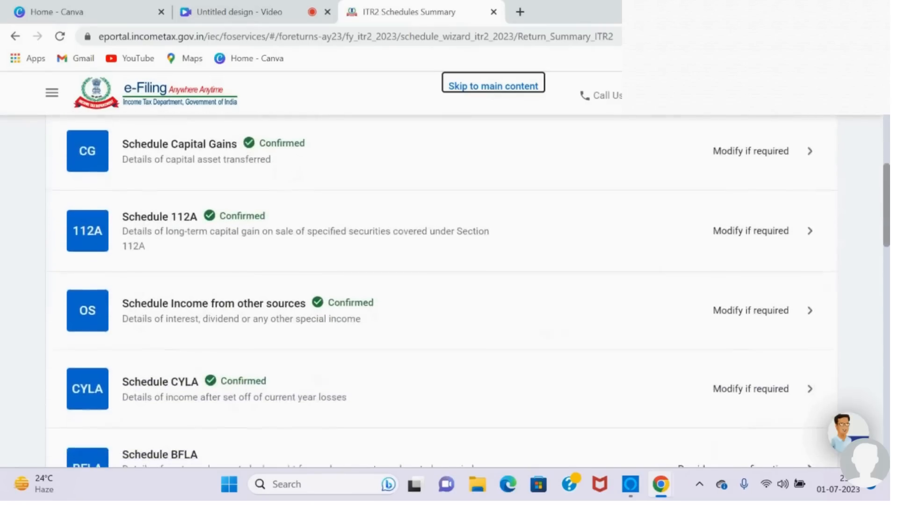
scroll(446, 290, down, 3)
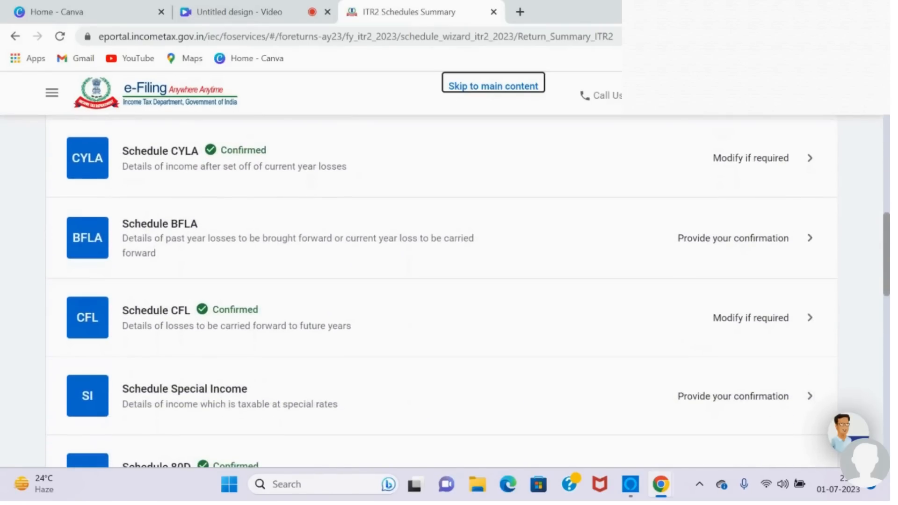
scroll(446, 290, down, 3)
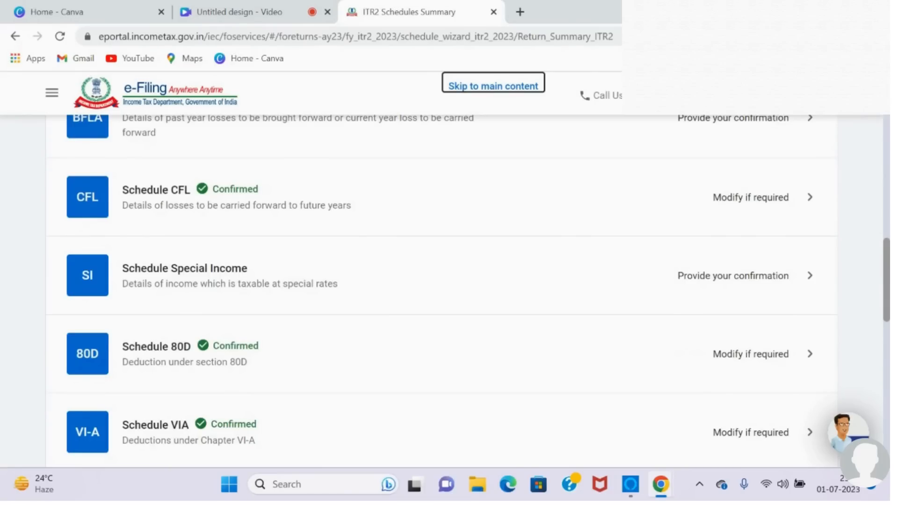
click(757, 275)
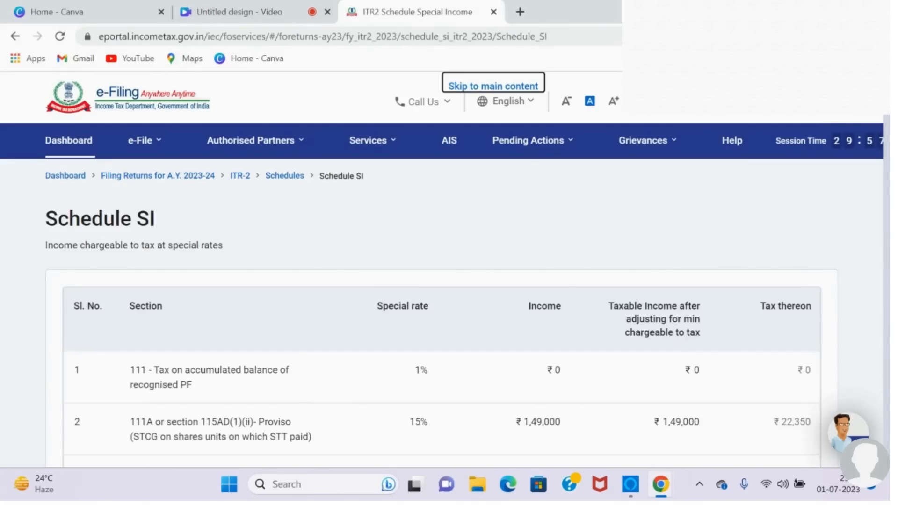
Step: Review the incomes chargeable at special rates in Schedule SI and confirm the schedule
scroll(441, 311, down, 3)
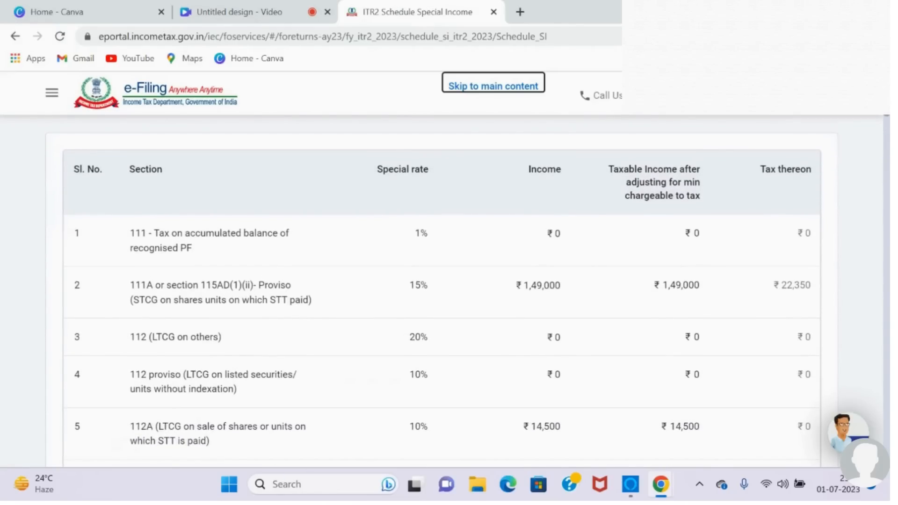
scroll(441, 292, down, 4)
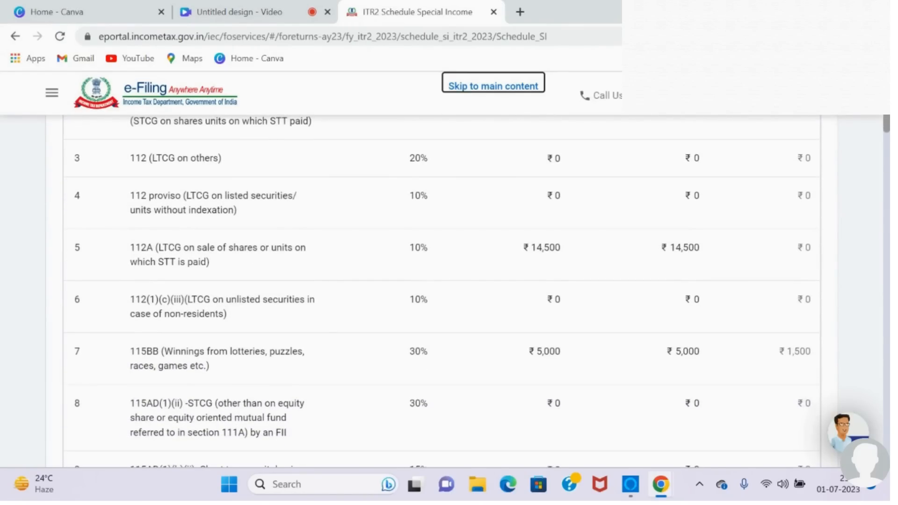
scroll(442, 291, down, 1)
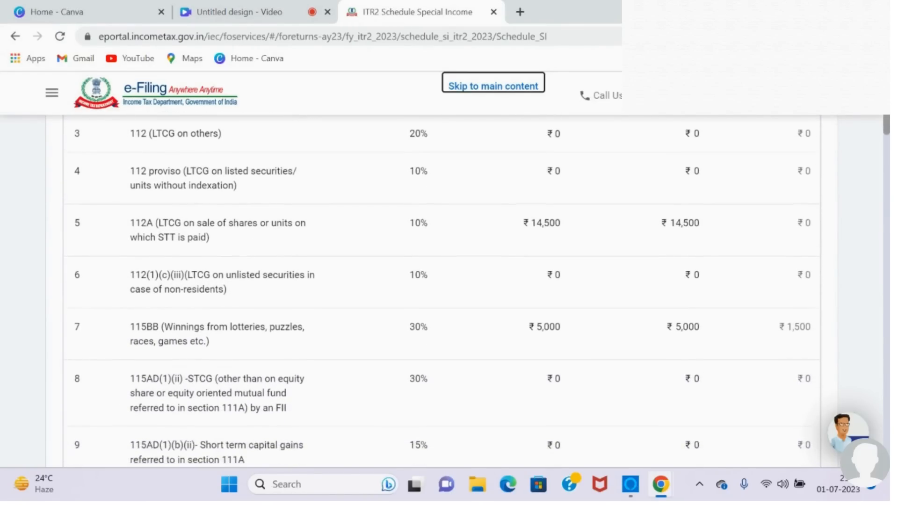
scroll(442, 291, down, 2)
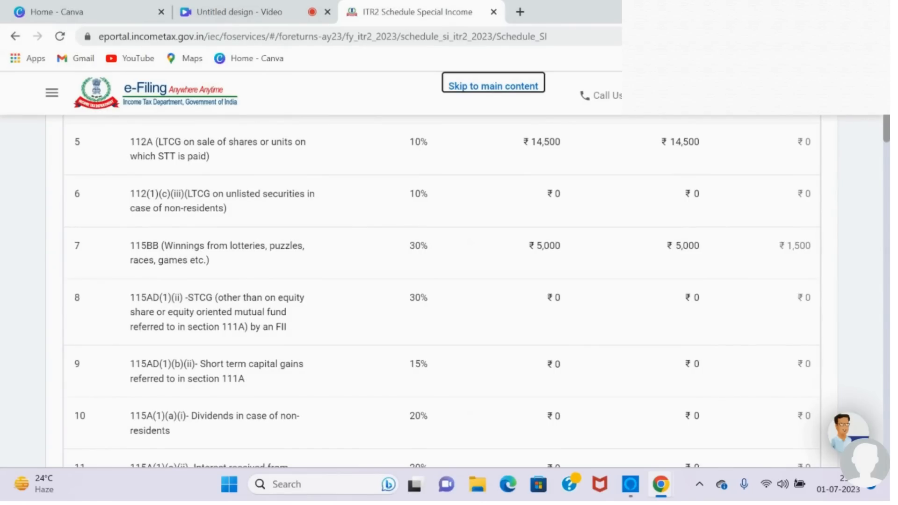
scroll(442, 291, down, 2)
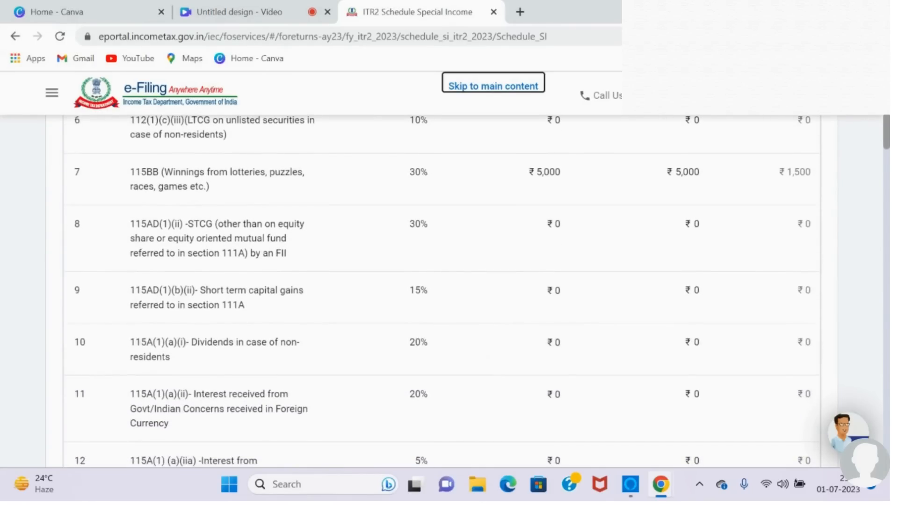
scroll(442, 291, down, 15)
scroll(442, 290, down, 20)
scroll(442, 291, down, 20)
click(801, 281)
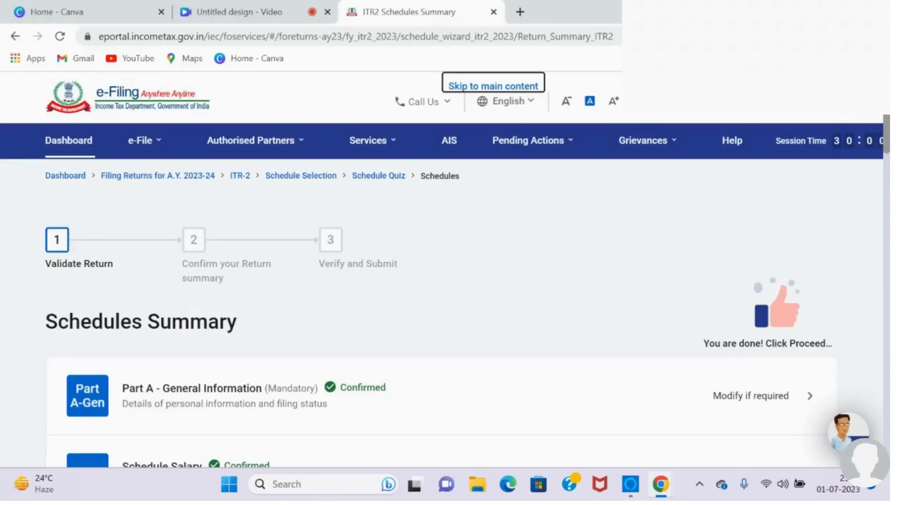
Step: Review the brought-forward loss set-off by head of income in Schedule BFLA and compute the set-off, continuing past the quarterly-break notice
scroll(442, 290, down, 12)
scroll(442, 290, down, 5)
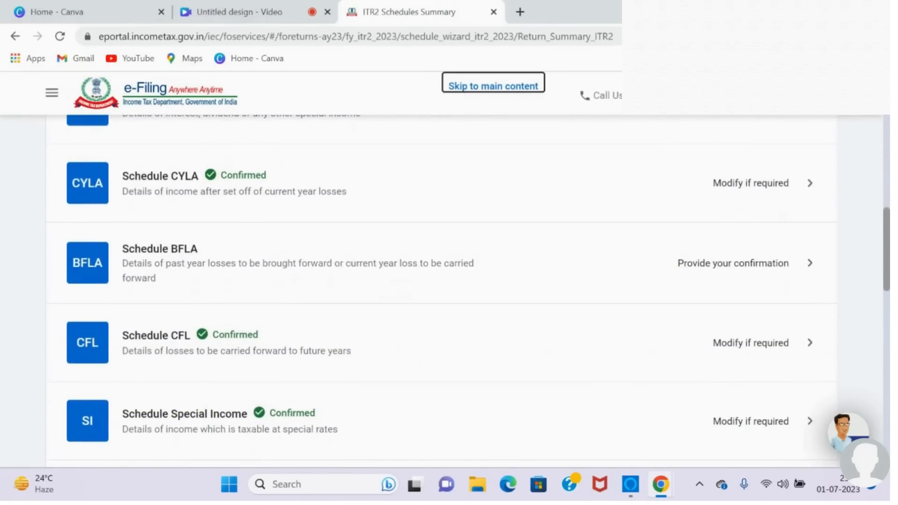
click(733, 263)
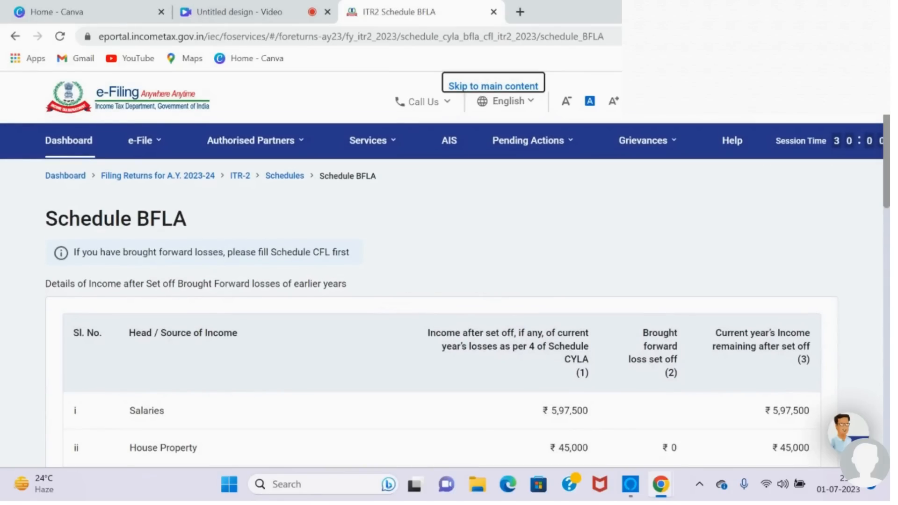
scroll(444, 290, down, 5)
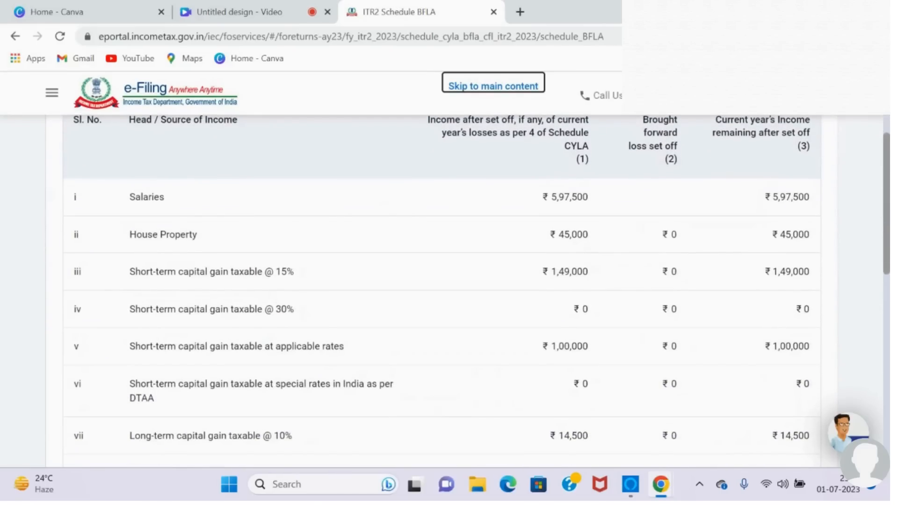
scroll(445, 290, up, 2)
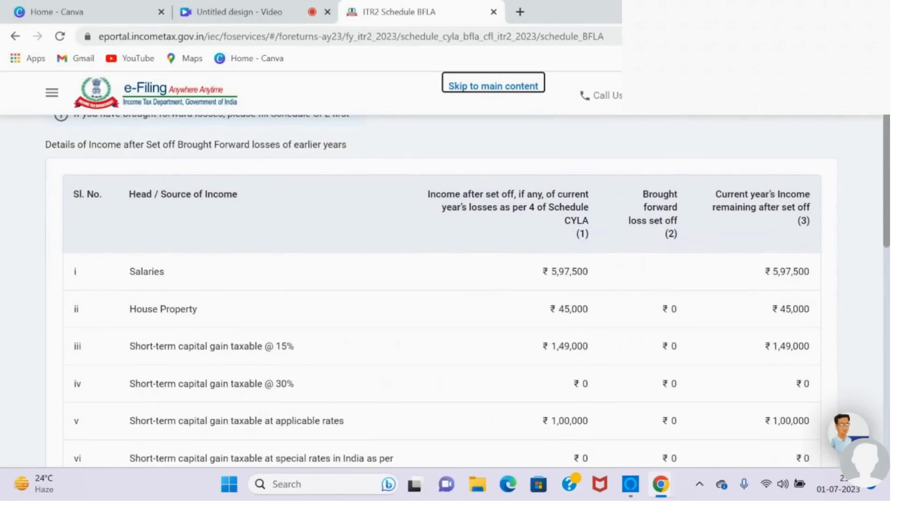
scroll(445, 290, down, 3)
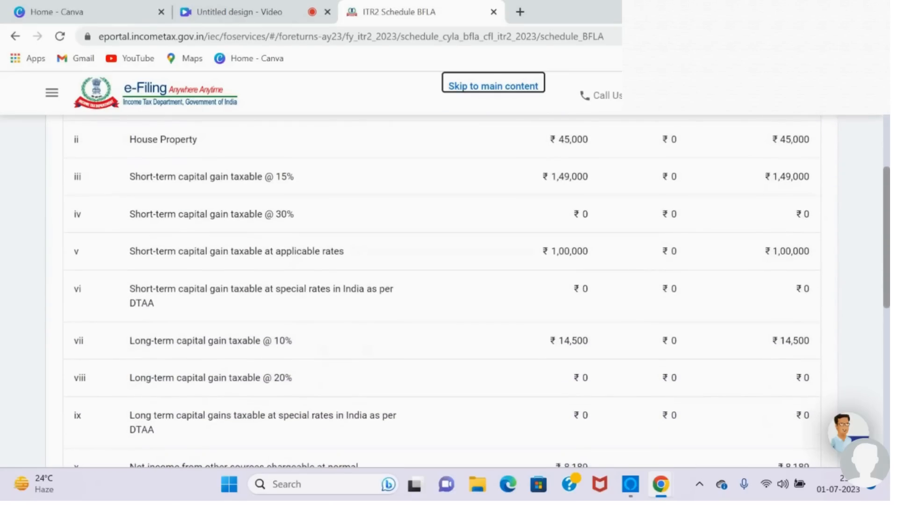
scroll(441, 290, down, 3)
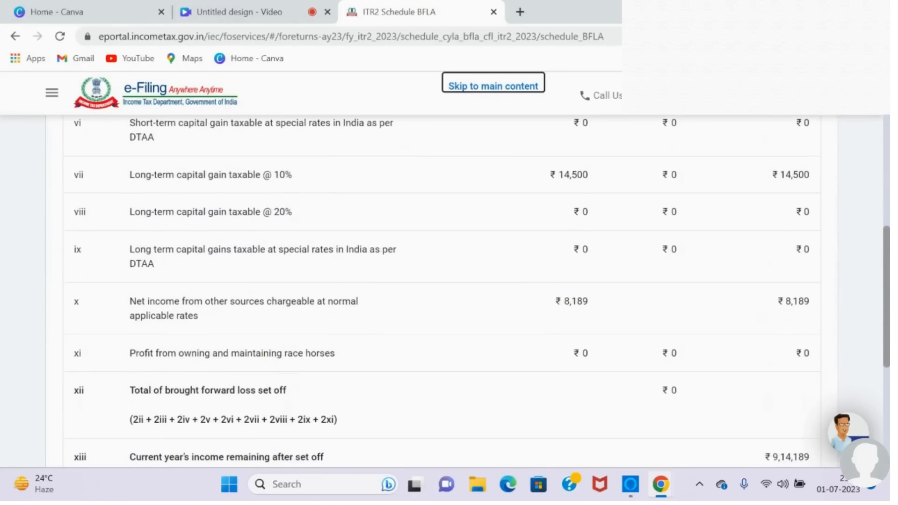
scroll(442, 290, down, 5)
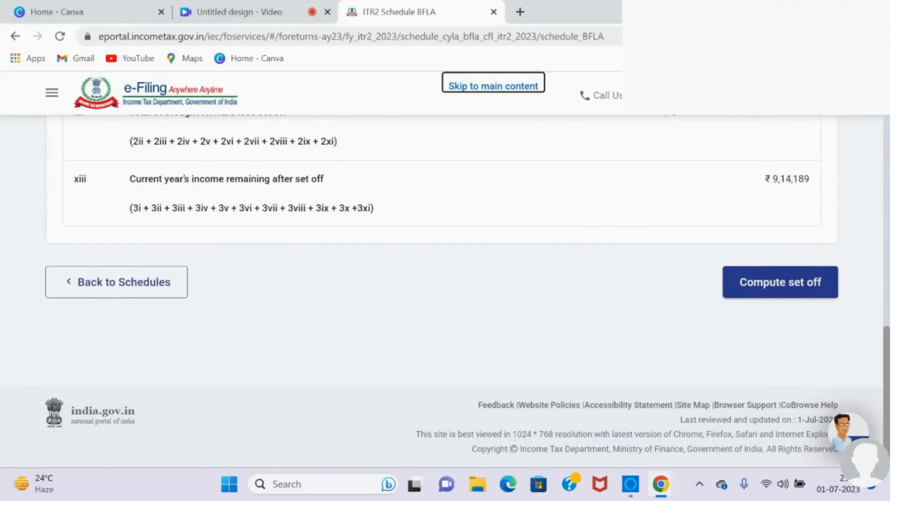
click(780, 282)
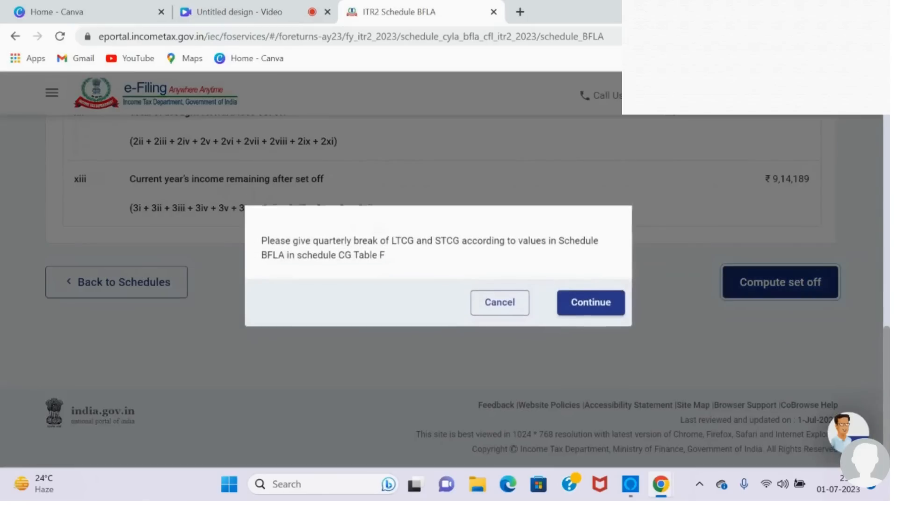
click(594, 310)
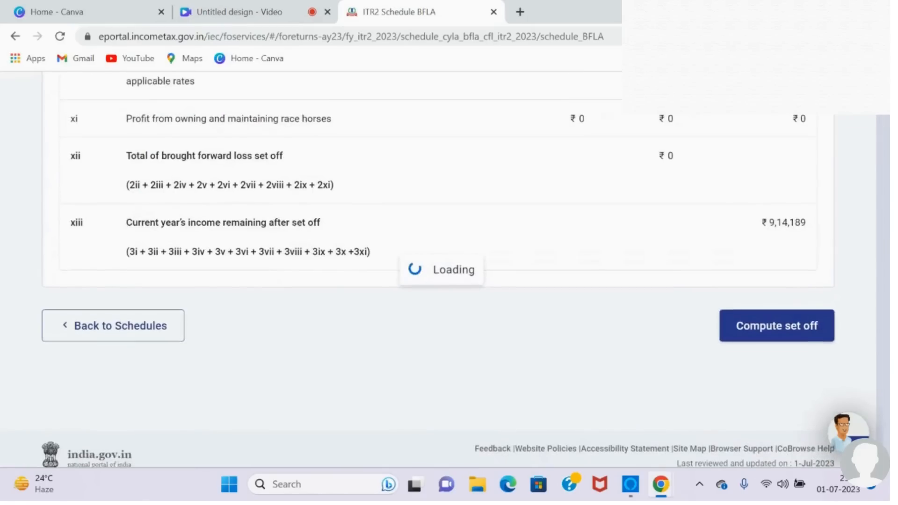
Step: Open Schedule AMT, the Alternate Minimum Tax computation under section 115JC, from the schedules summary and confirm it
scroll(449, 281, down, 15)
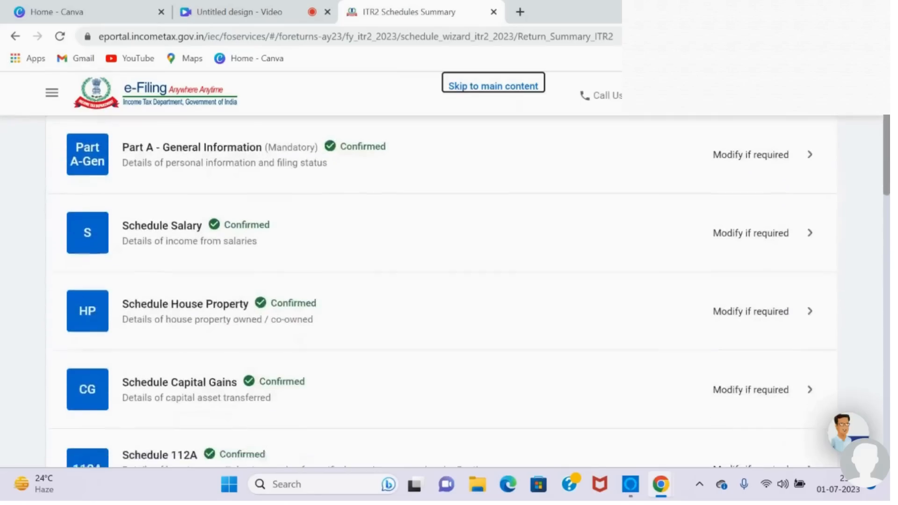
scroll(449, 281, down, 10)
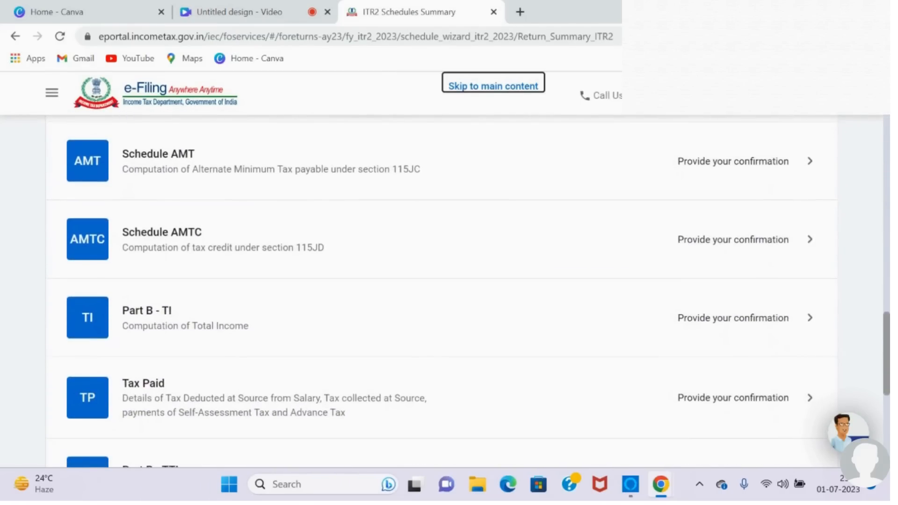
click(733, 161)
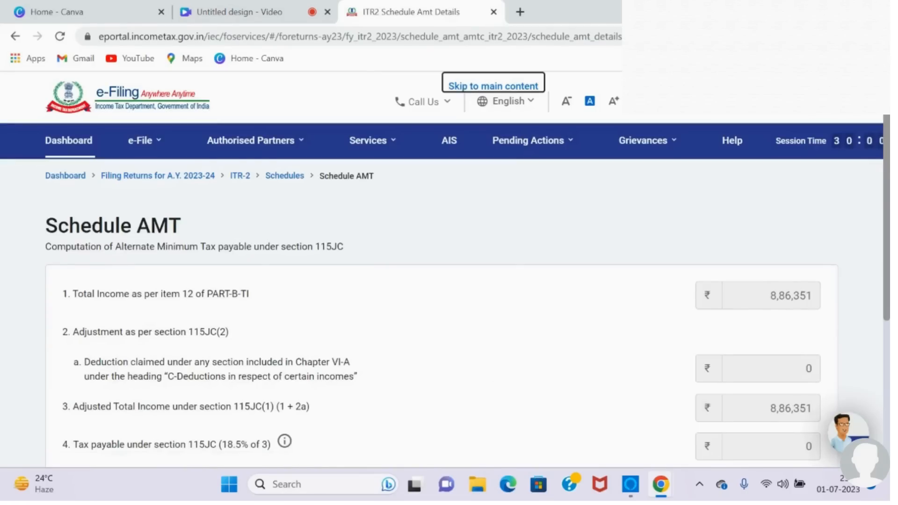
scroll(449, 280, down, 5)
click(801, 282)
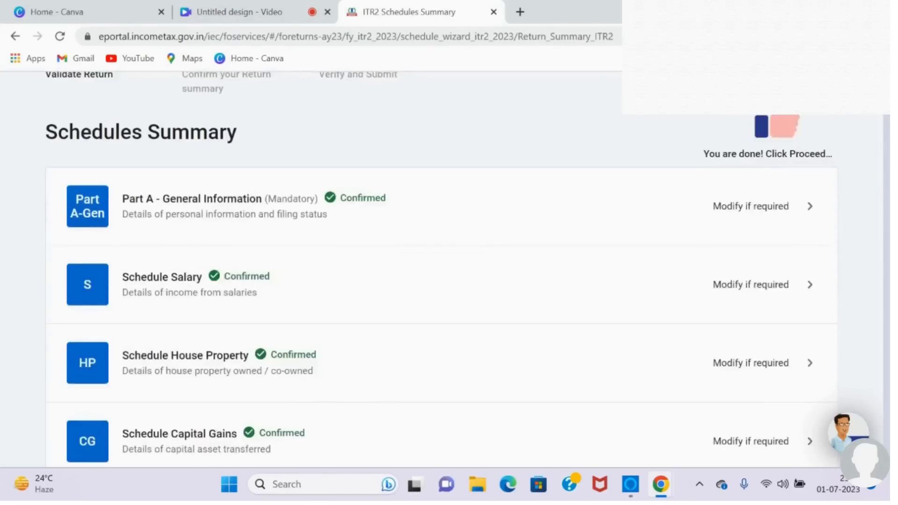
Step: Open Schedule AMTC, the tax credit computation under section 115JD, from the schedules summary and confirm it
scroll(449, 281, down, 5)
scroll(449, 290, down, 12)
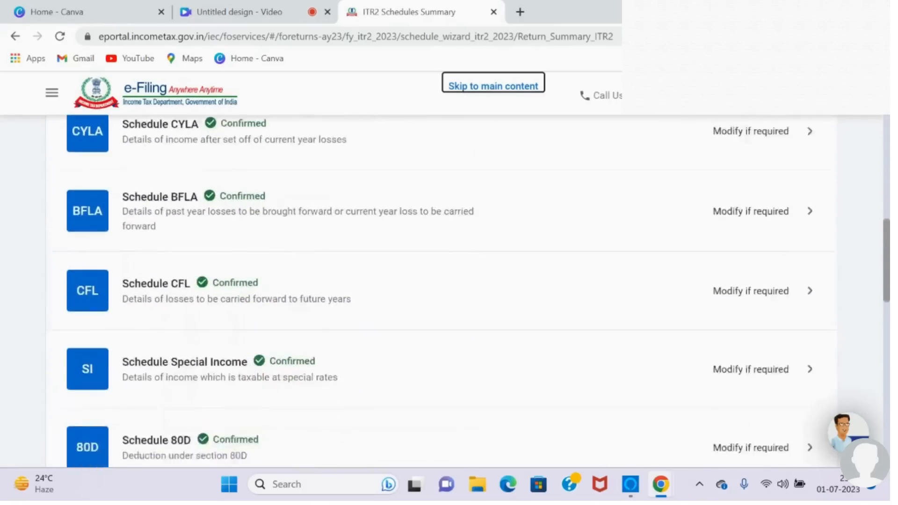
scroll(623, 252, down, 5)
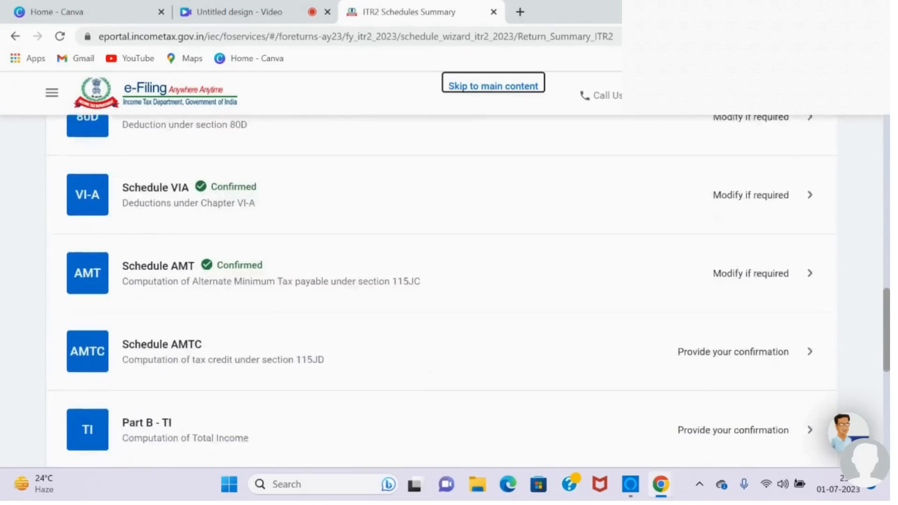
click(624, 252)
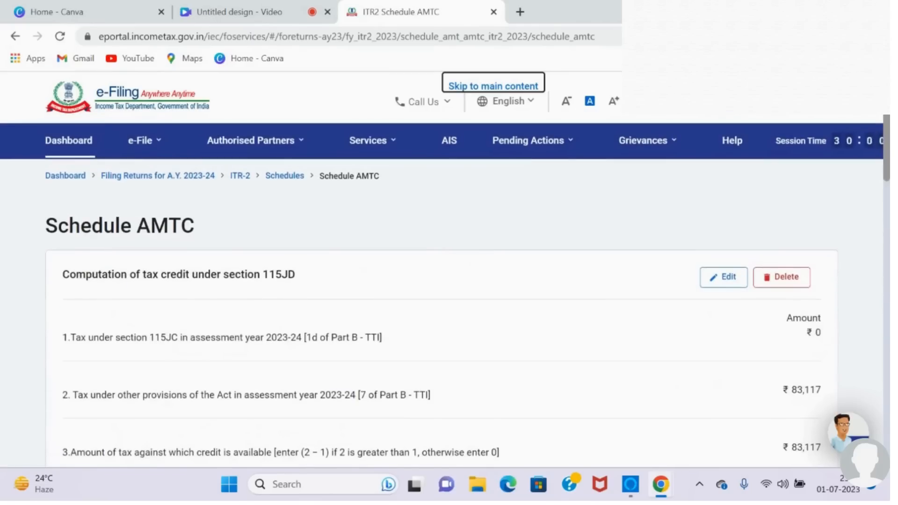
scroll(449, 280, down, 15)
scroll(449, 280, down, 2)
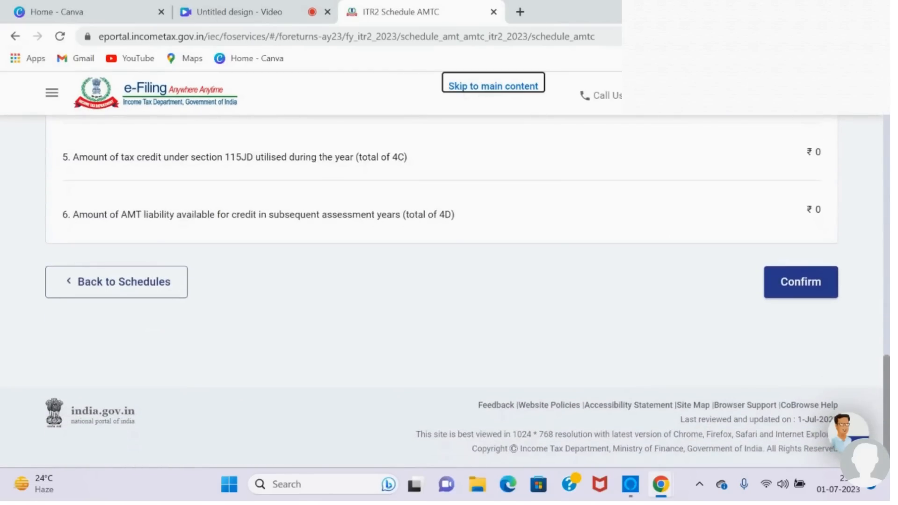
click(801, 282)
Step: Open Part B - TI from the schedules summary, review the computation of total income and confirm it
scroll(449, 290, down, 4)
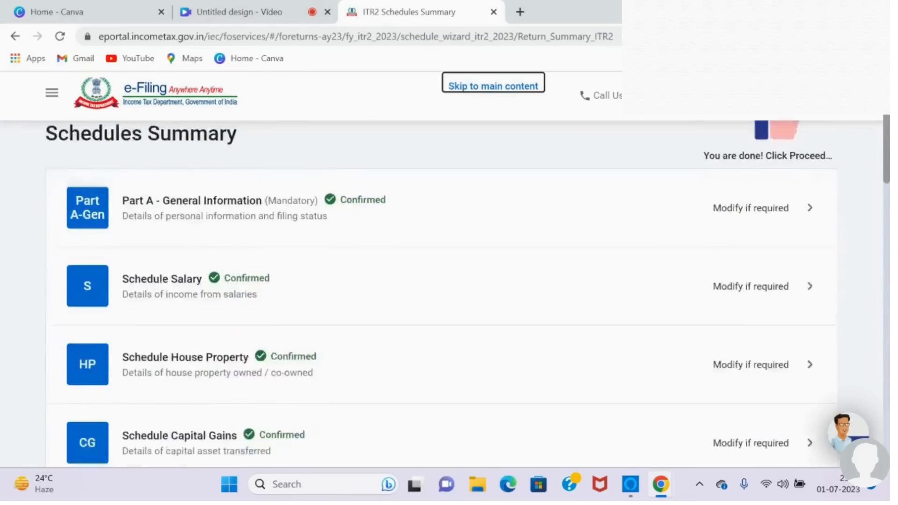
scroll(449, 290, down, 17)
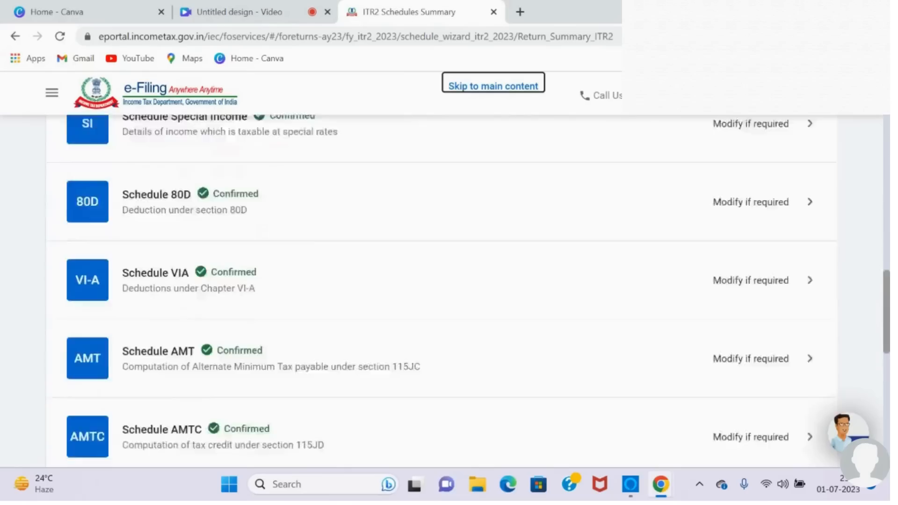
scroll(449, 290, down, 9)
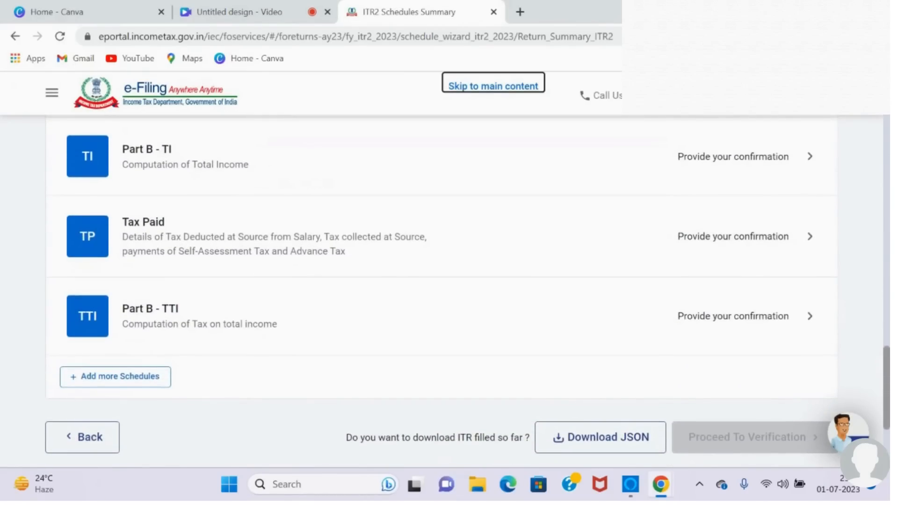
click(809, 157)
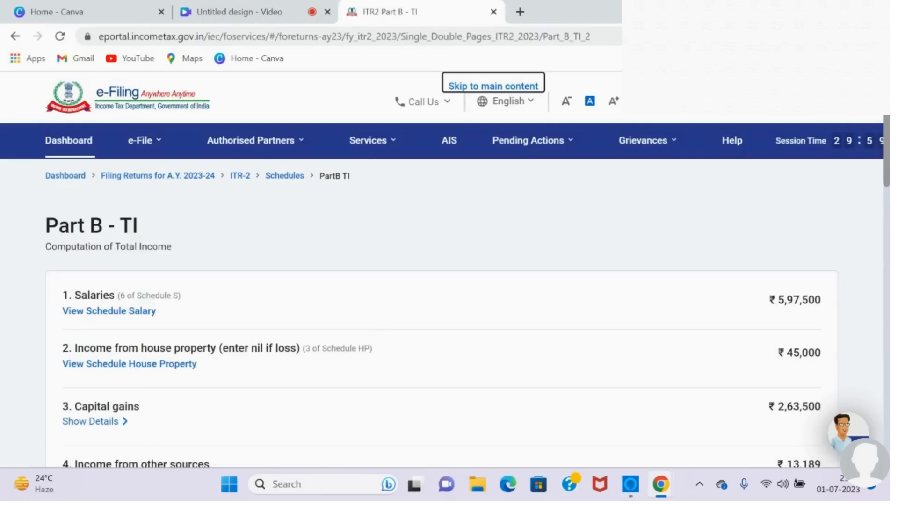
scroll(449, 290, down, 3)
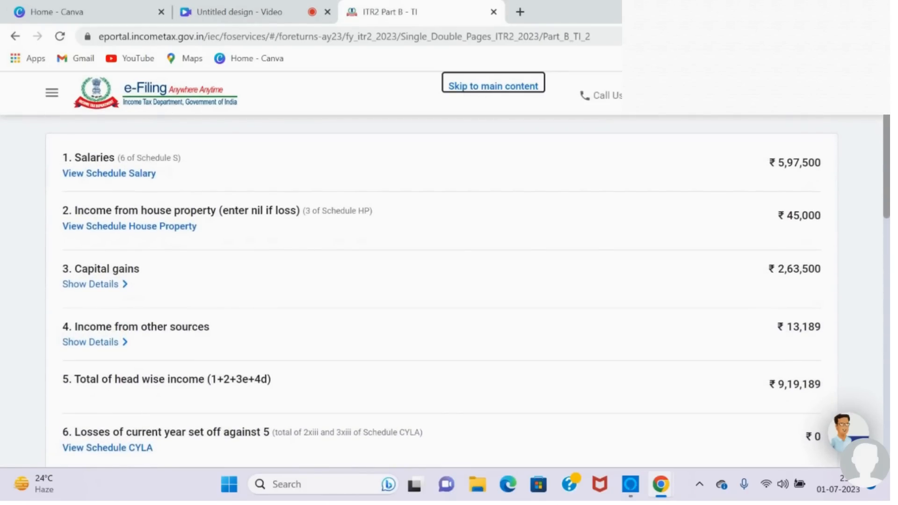
scroll(449, 290, down, 4)
scroll(449, 290, down, 6)
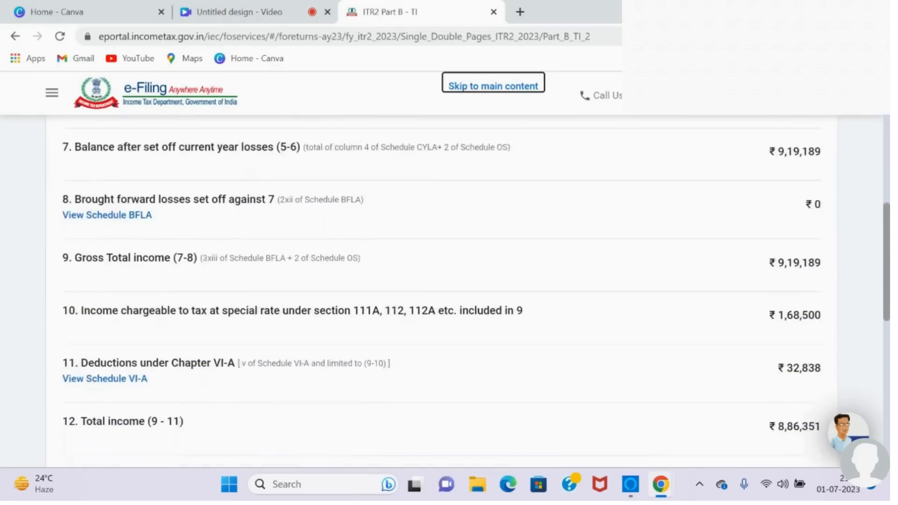
scroll(449, 290, down, 8)
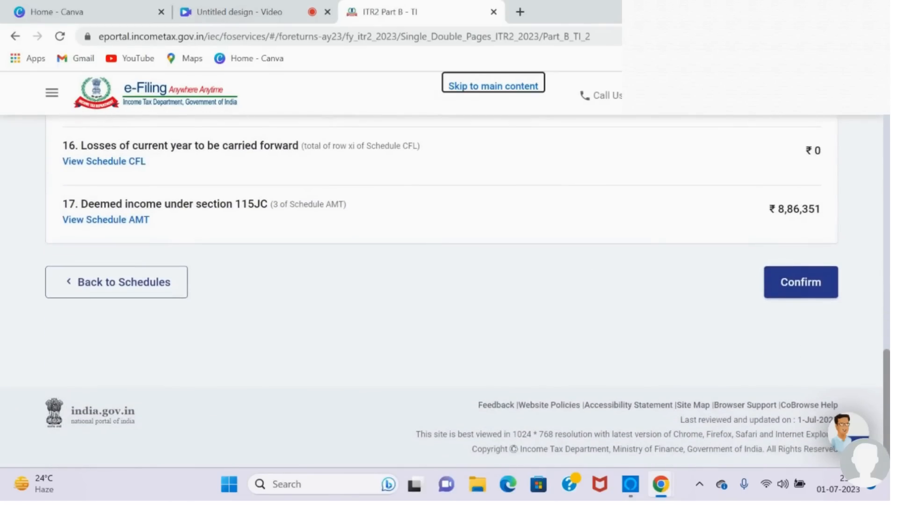
click(800, 282)
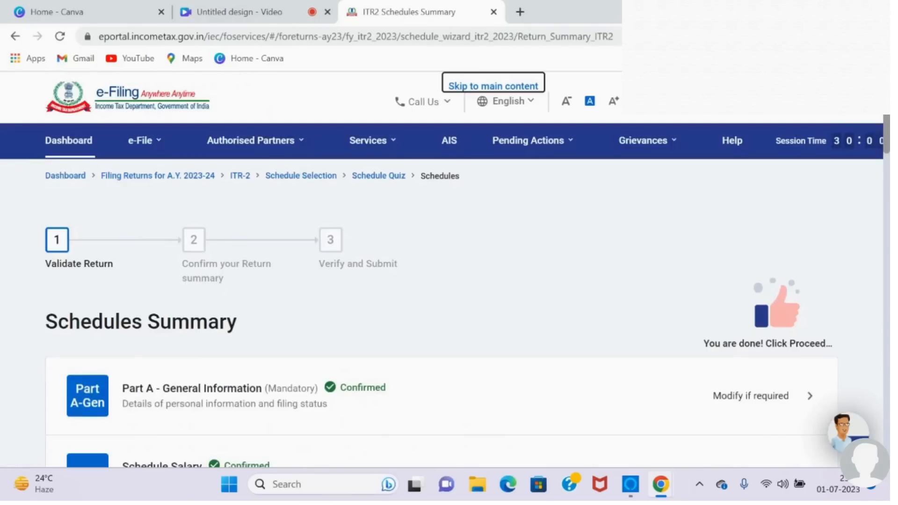
Step: Open the Tax Paid schedule from the schedules summary and review its TDS, TCS and total taxes paid entries
scroll(449, 290, down, 5)
scroll(449, 290, down, 15)
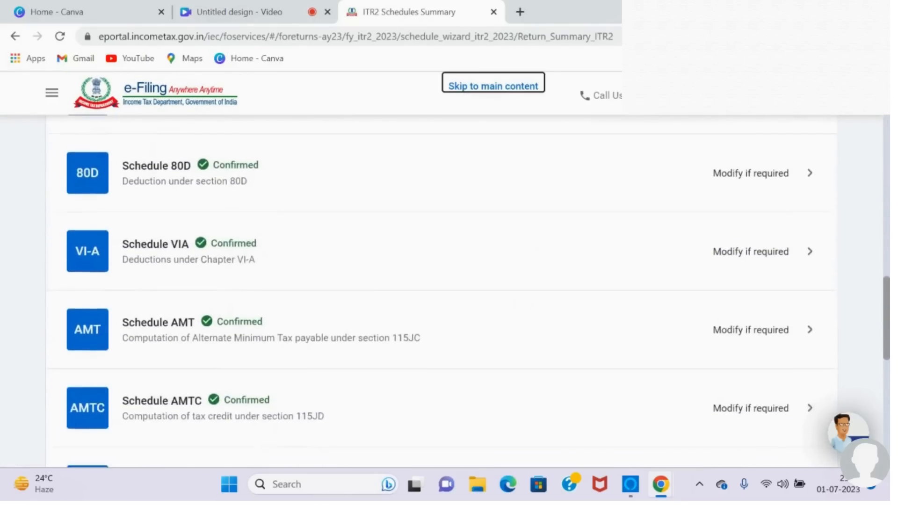
scroll(449, 290, down, 3)
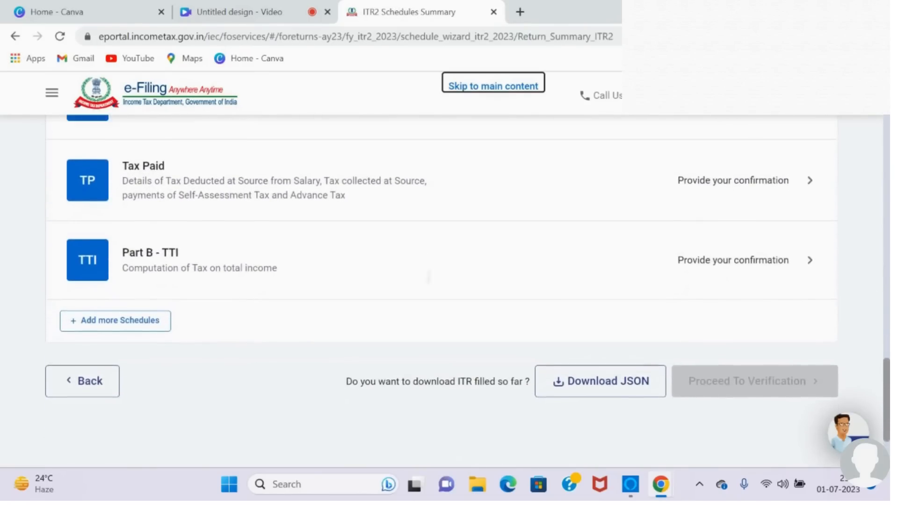
click(733, 236)
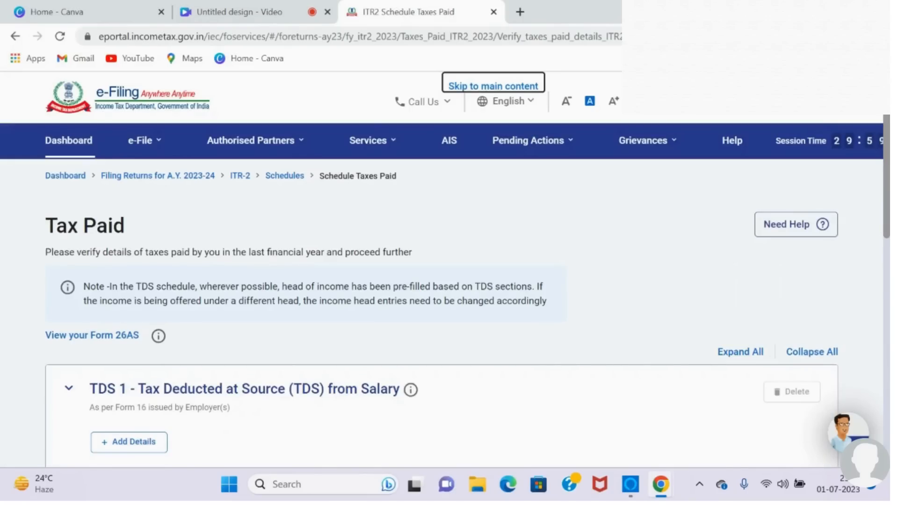
scroll(196, 241, down, 4)
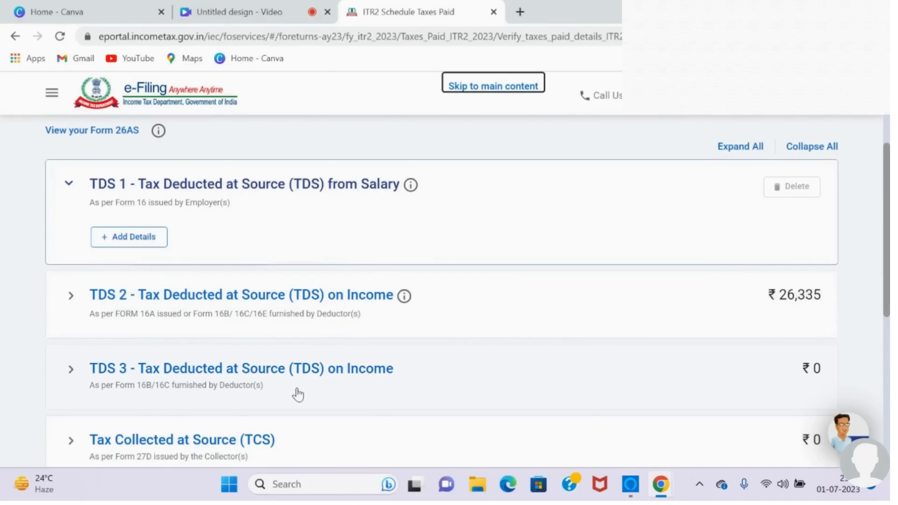
scroll(298, 395, down, 5)
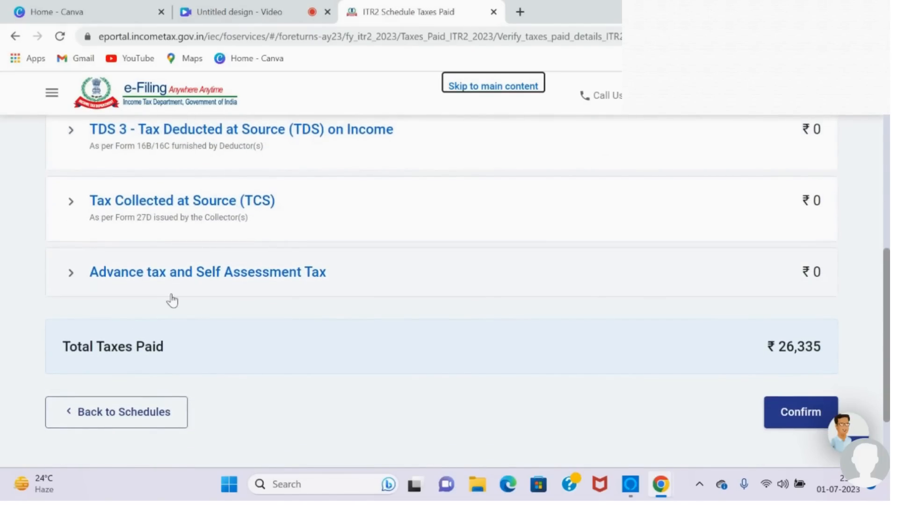
Step: View the blank entry form for advance tax and self-assessment tax, cancel it and return to the end of the Tax Paid schedule
click(332, 287)
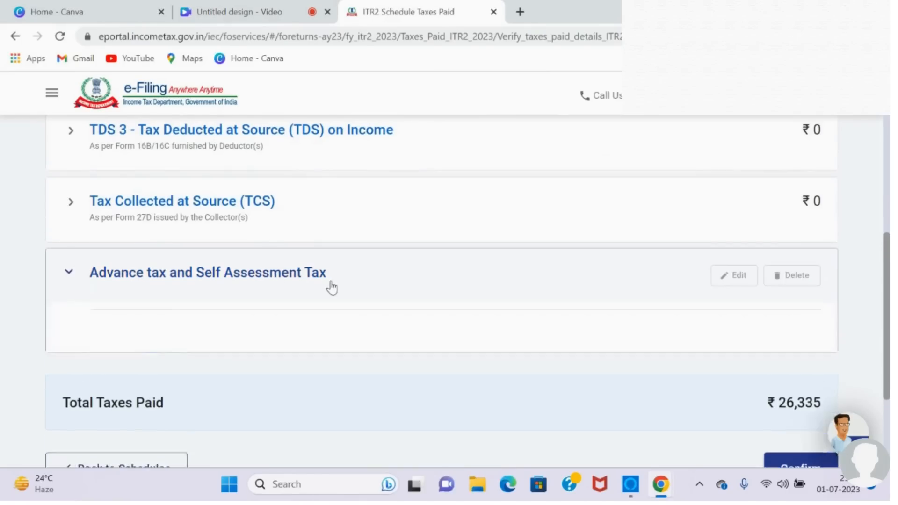
click(157, 364)
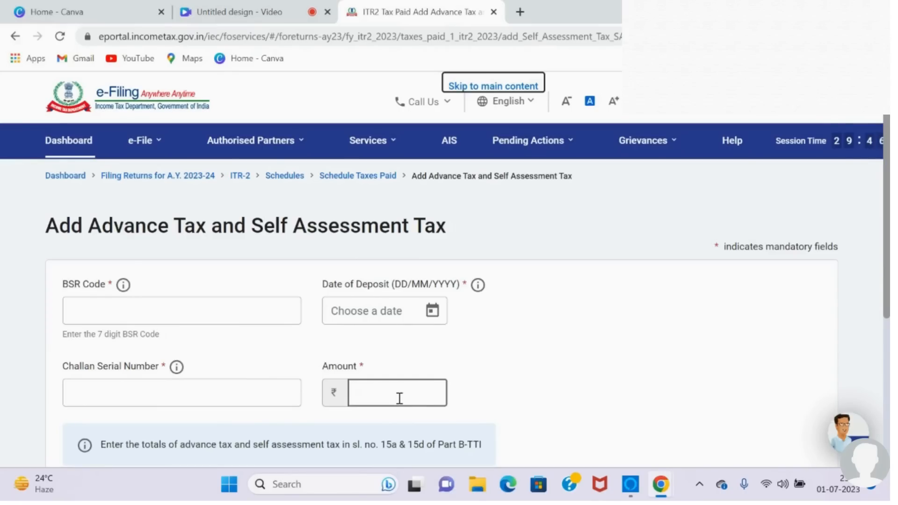
scroll(399, 398, down, 5)
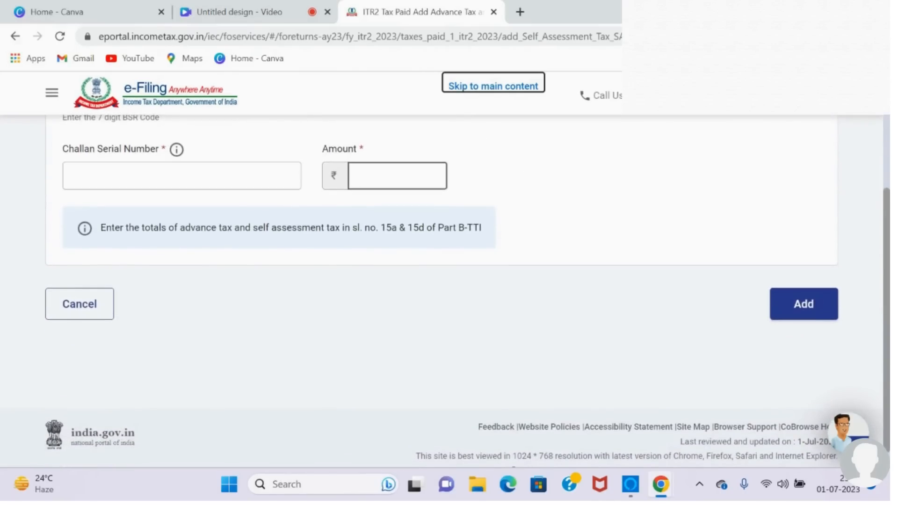
click(80, 304)
scroll(442, 291, down, 7)
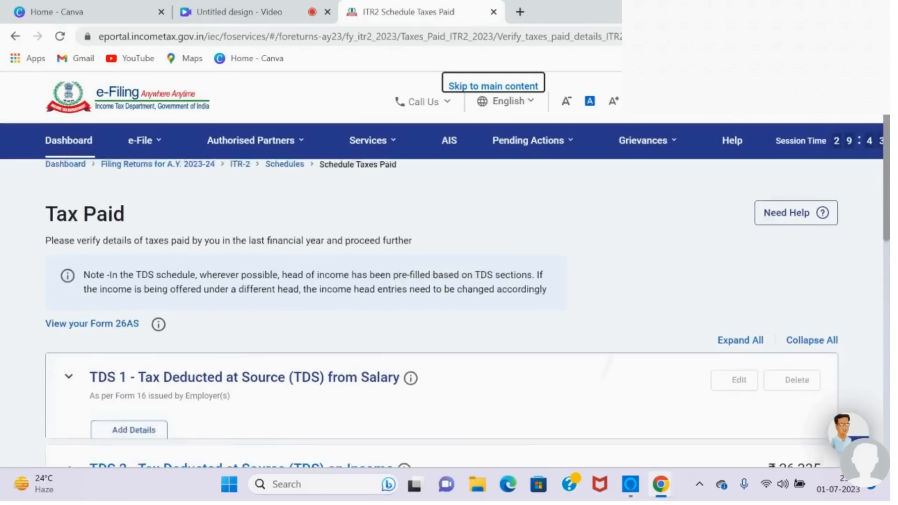
scroll(442, 291, down, 3)
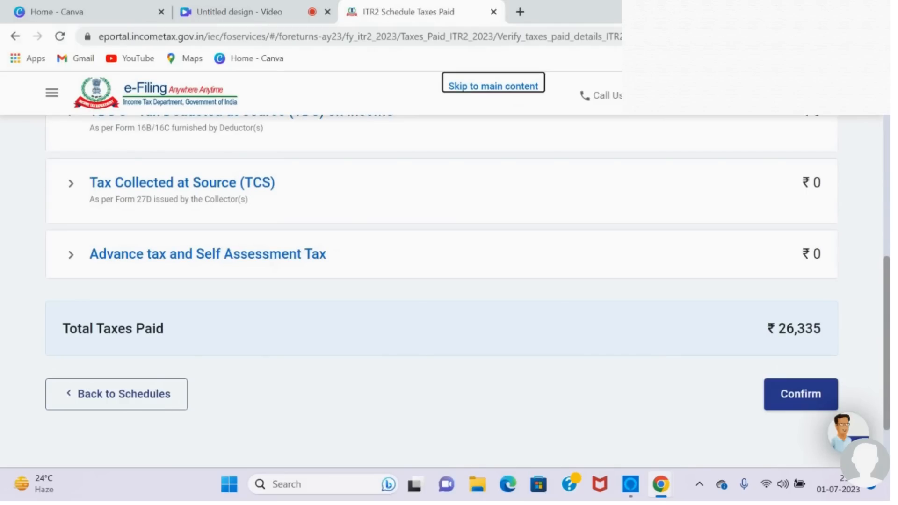
Step: Confirm the Tax Paid schedule and open Part B - TTI, the computation of tax on total income, from the schedules summary
scroll(457, 291, down, 1)
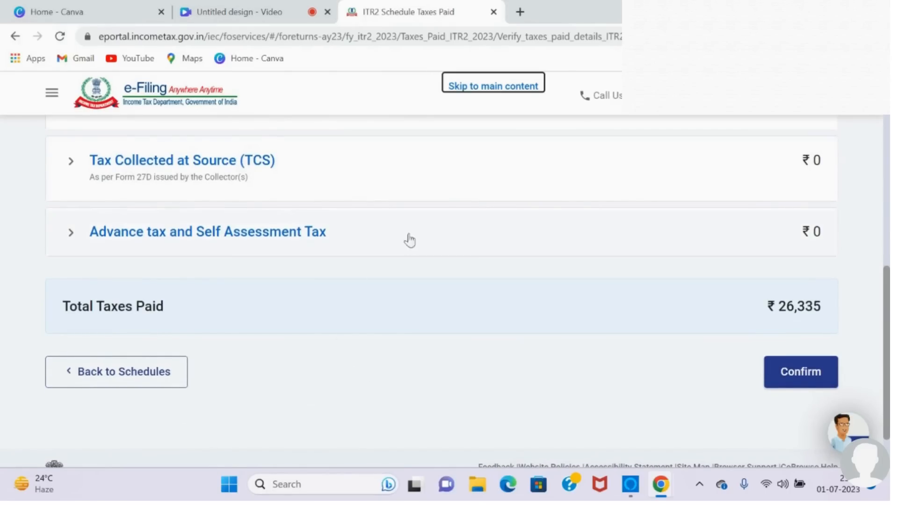
click(797, 384)
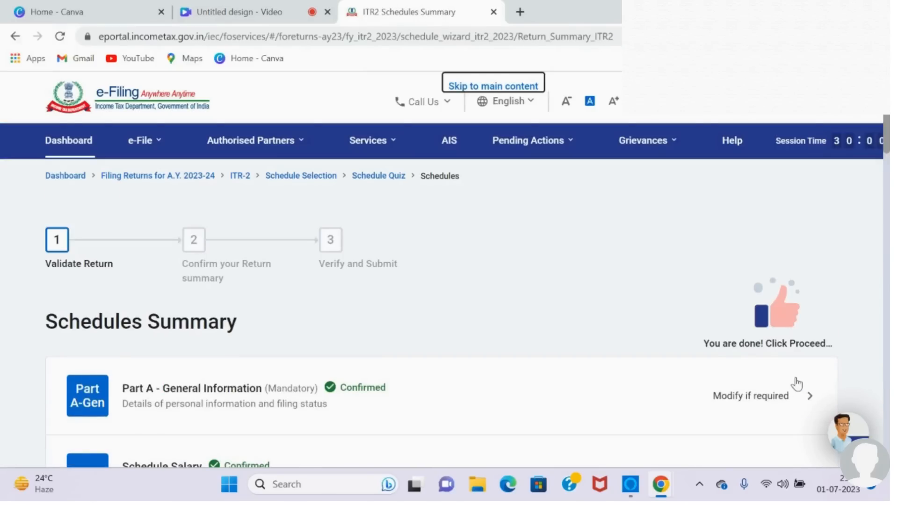
scroll(796, 384, down, 15)
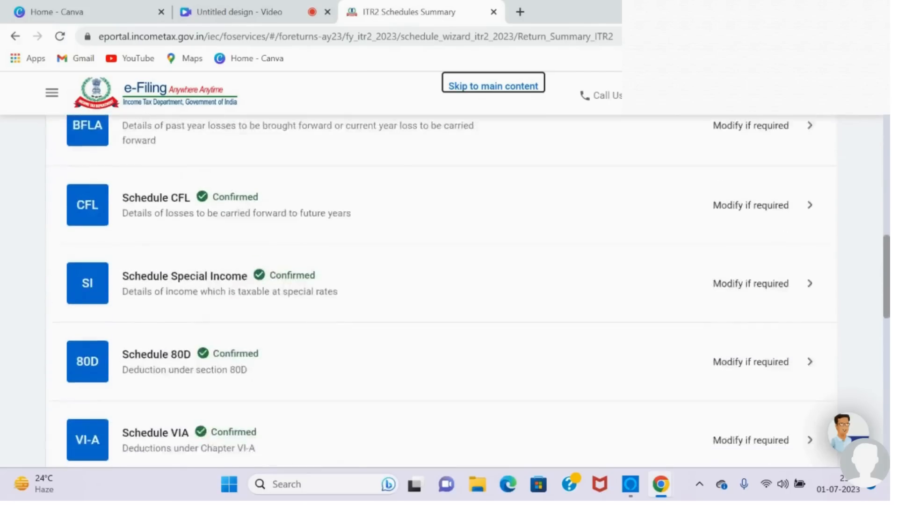
scroll(449, 290, down, 10)
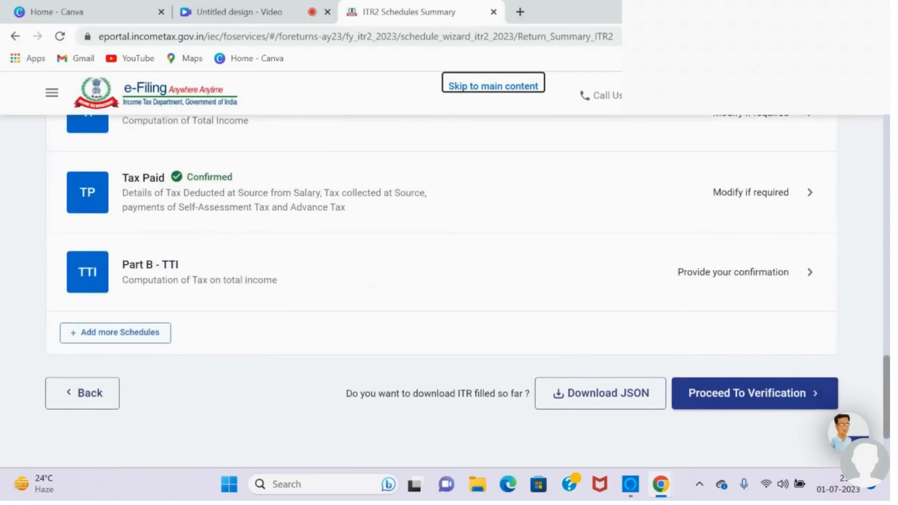
scroll(449, 290, down, 1)
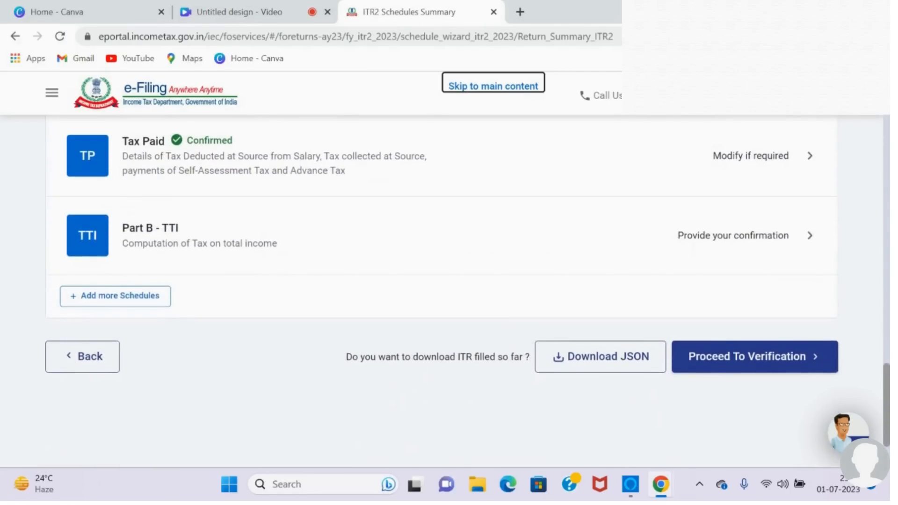
click(795, 235)
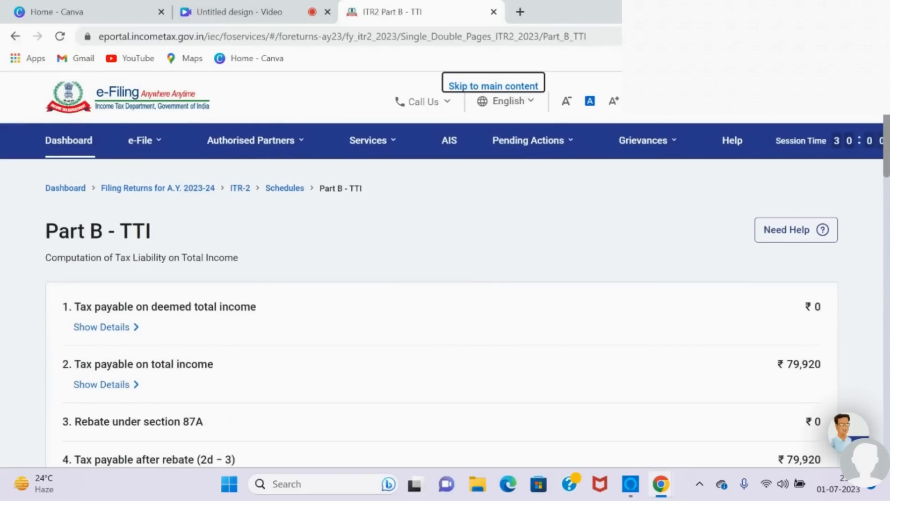
Step: Examine Part B - TTI for the aggregate liability, taxes paid, amount payable, refund, foreign asset declaration and payment options
scroll(449, 290, down, 15)
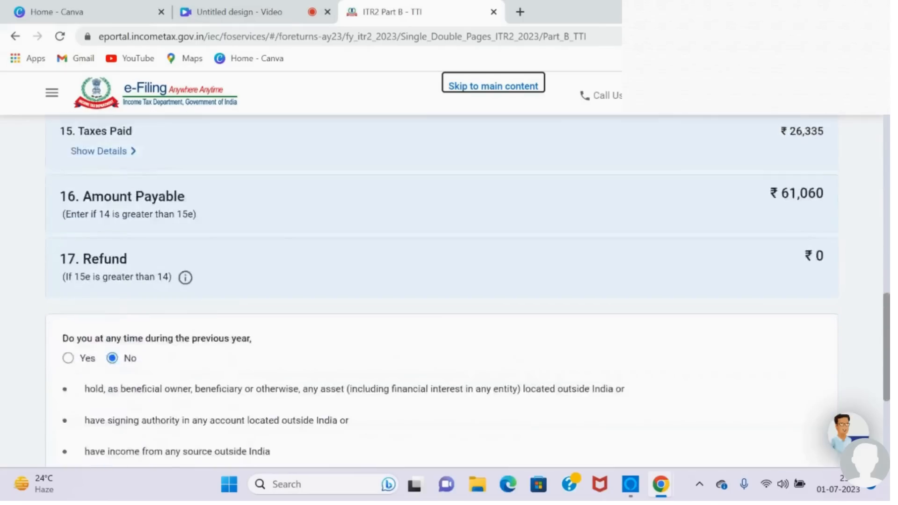
scroll(449, 290, down, 4)
scroll(449, 290, up, 6)
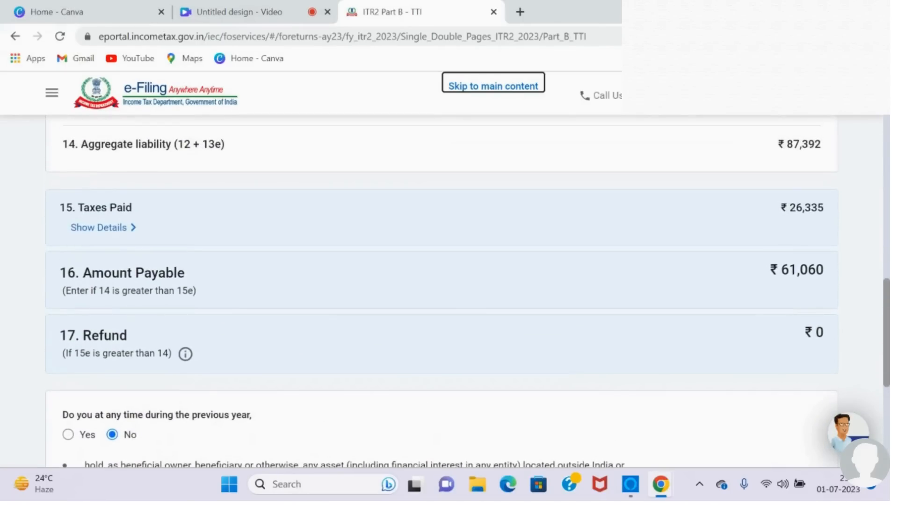
scroll(449, 290, up, 1)
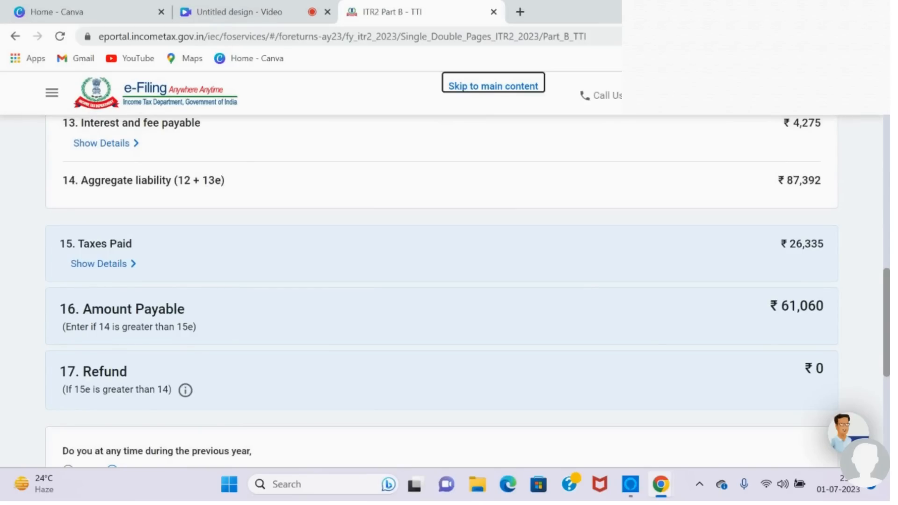
scroll(449, 290, down, 2)
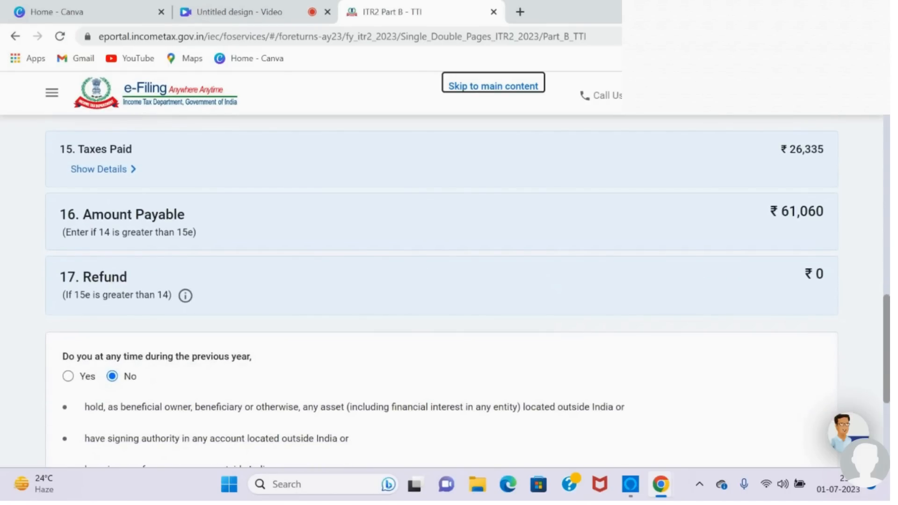
scroll(449, 290, down, 3)
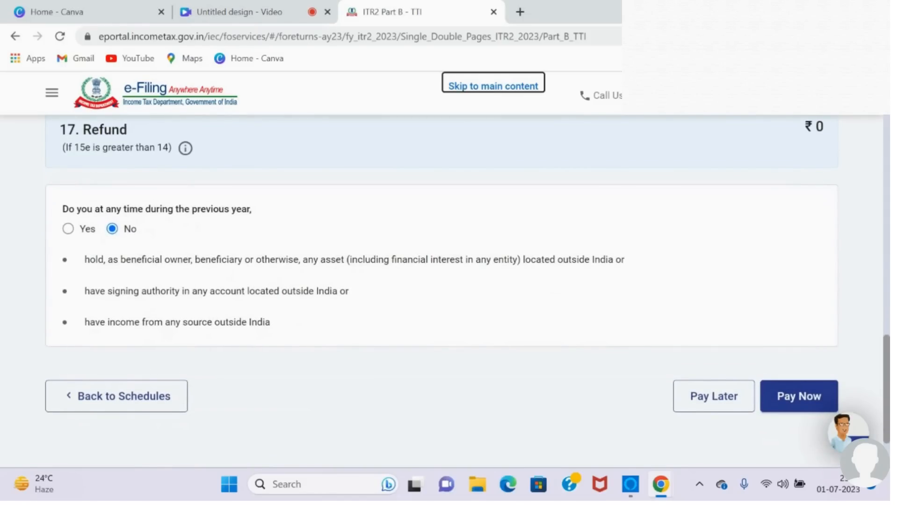
scroll(449, 290, down, 1)
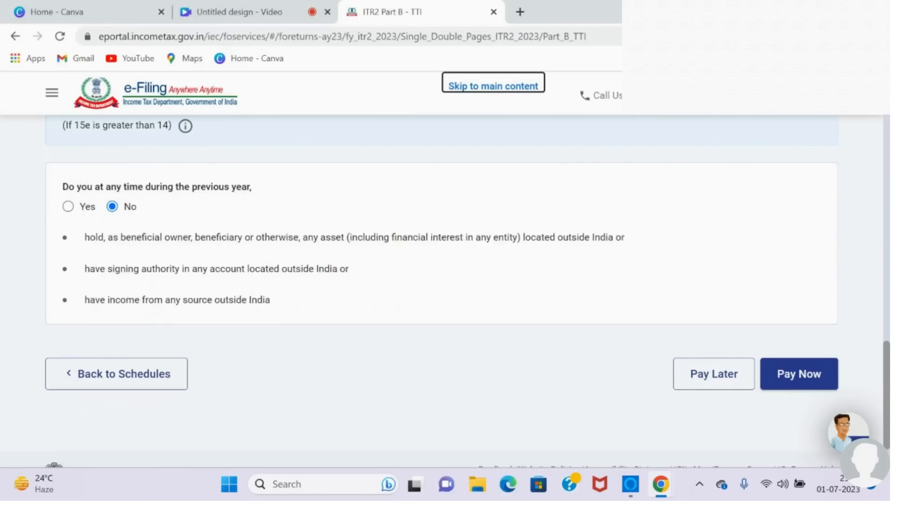
scroll(467, 290, down, 1)
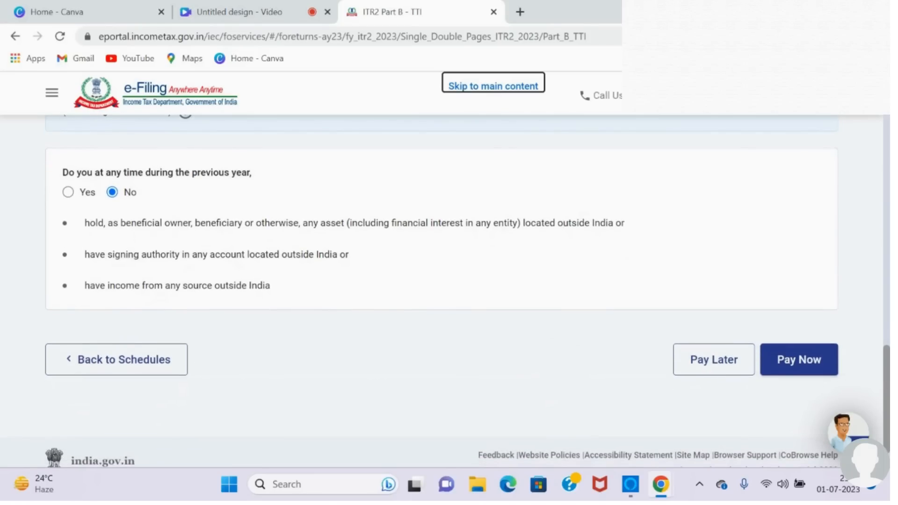
scroll(442, 290, up, 2)
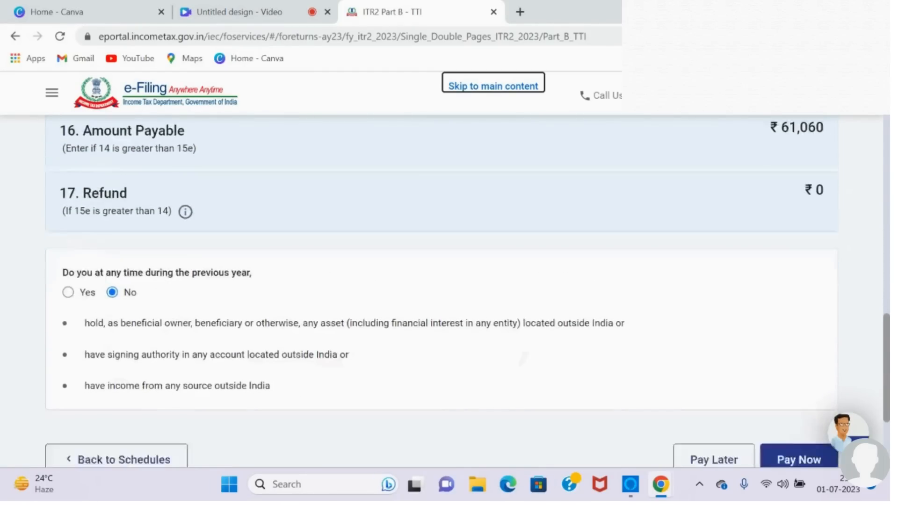
scroll(441, 290, down, 3)
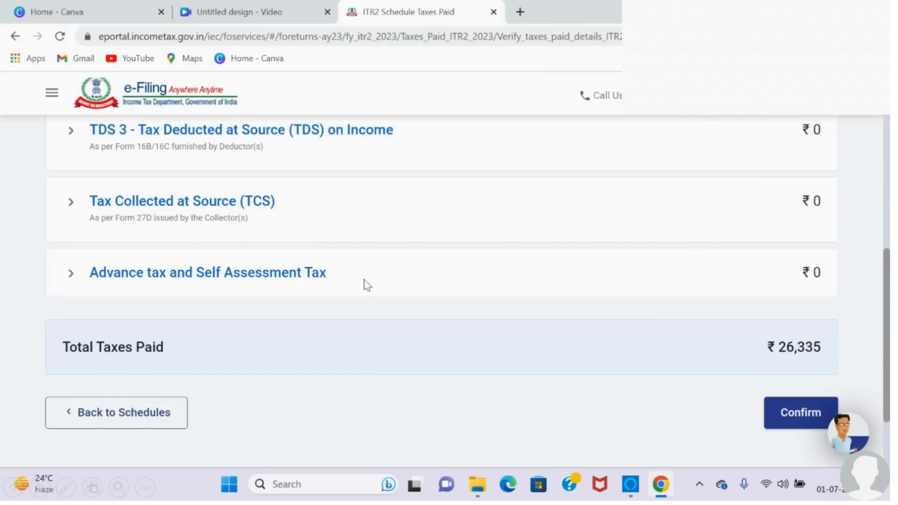
Step: Add an advance and self-assessment tax entry of ₹61,060 with its challan details to the Tax Paid schedule and confirm the schedule
click(300, 284)
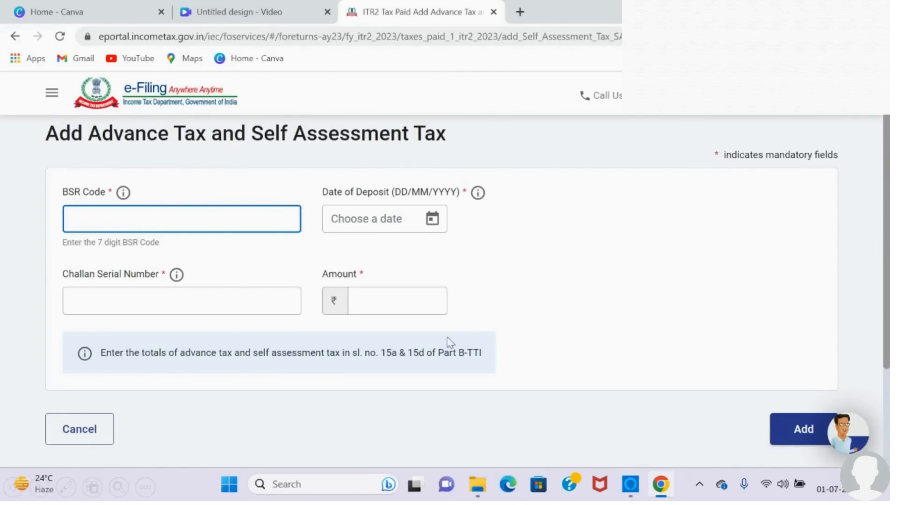
click(788, 425)
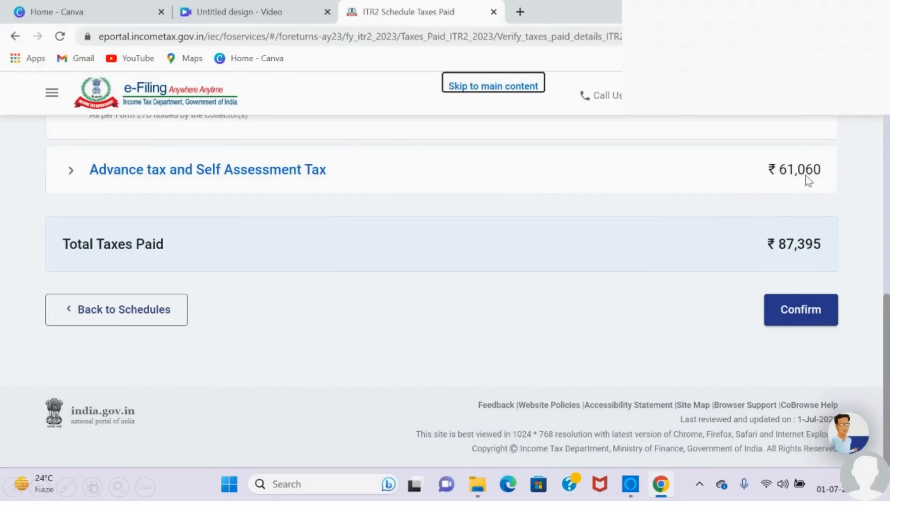
click(781, 313)
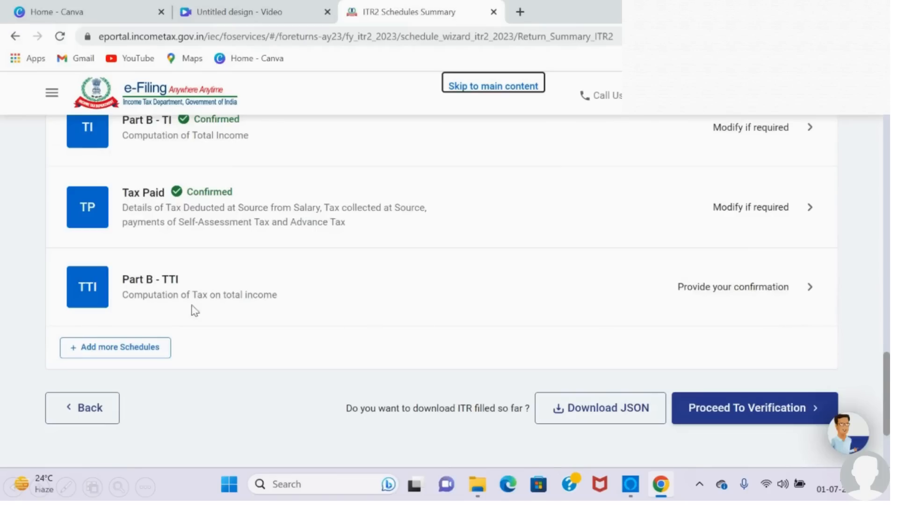
Step: Open Part B - TTI from the schedules summary again and continue to the return preview
click(732, 292)
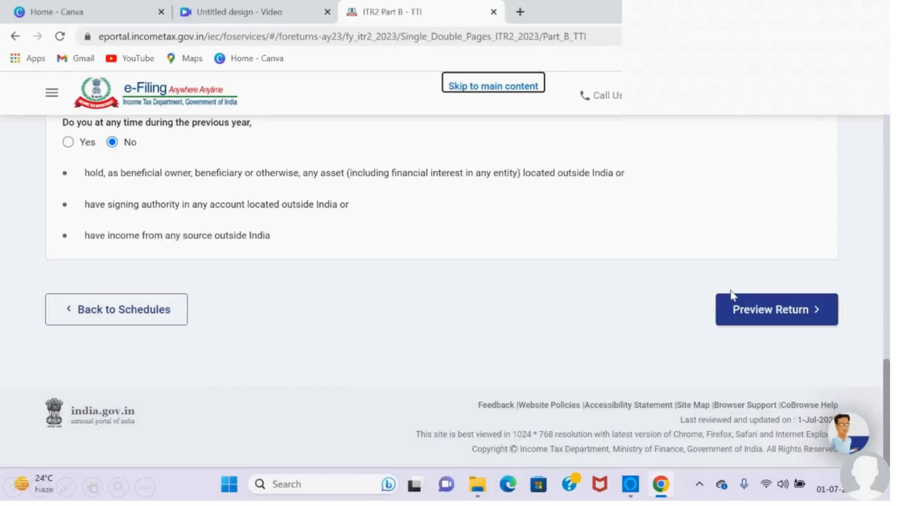
click(752, 317)
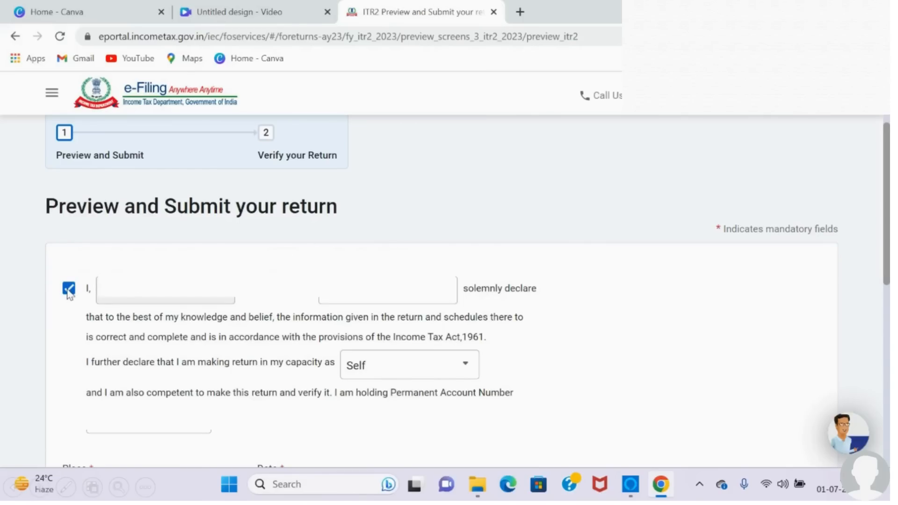
Step: Accept the declaration in the capacity of Self, proceed to the preview of the return and run its validation
scroll(628, 270, down, 10)
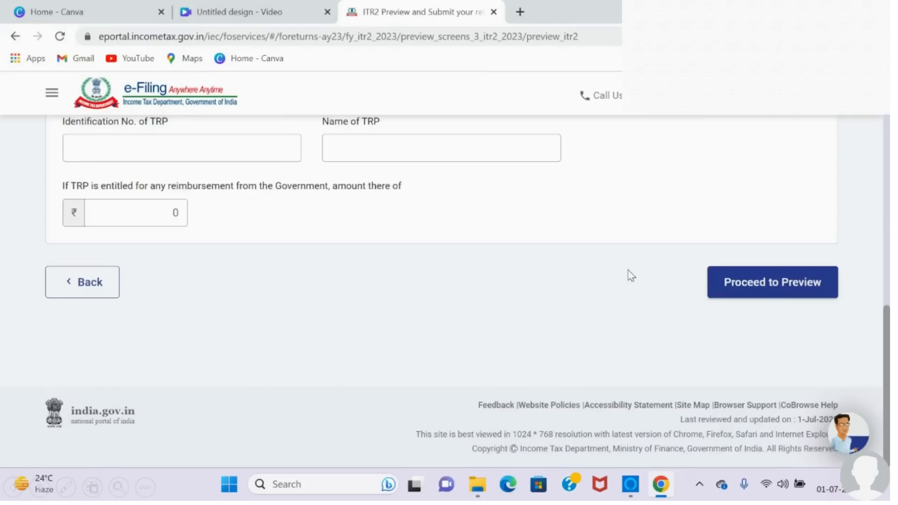
click(769, 293)
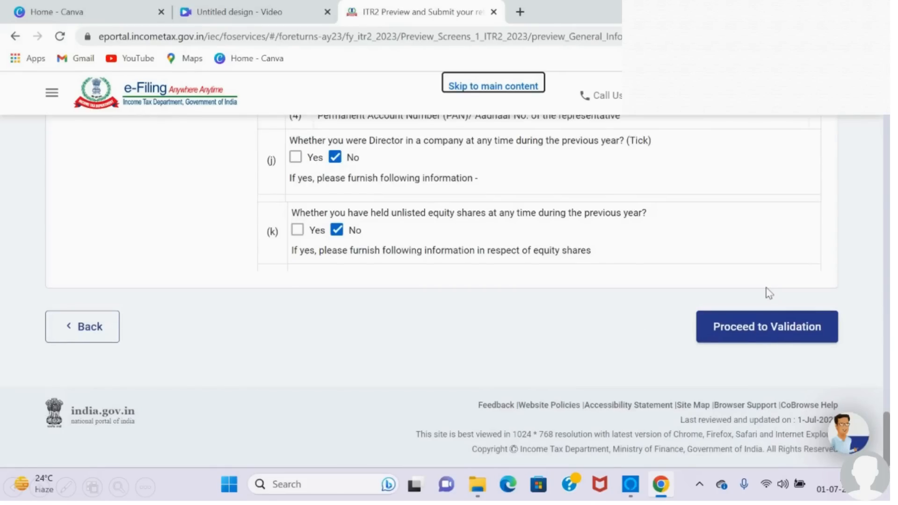
click(735, 331)
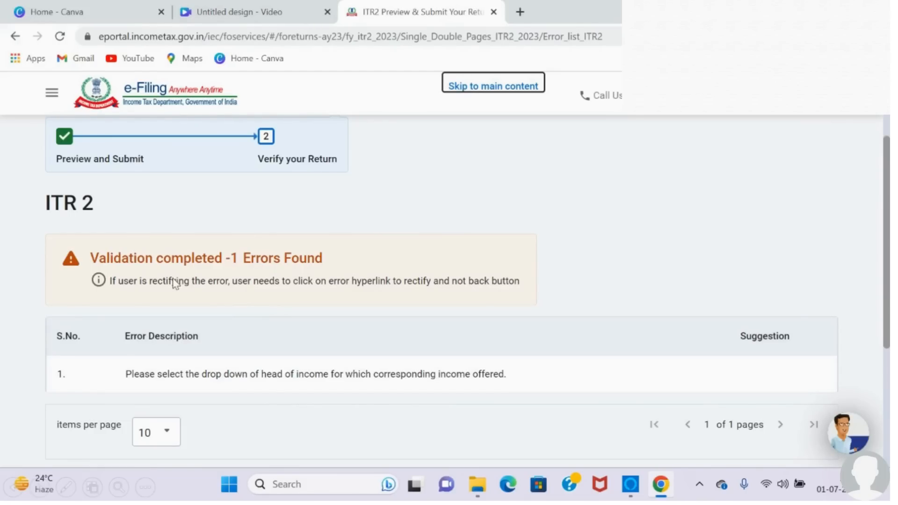
Step: Open the TDS 2 entry from the validation error, select its missing head of income and save the entry
click(365, 377)
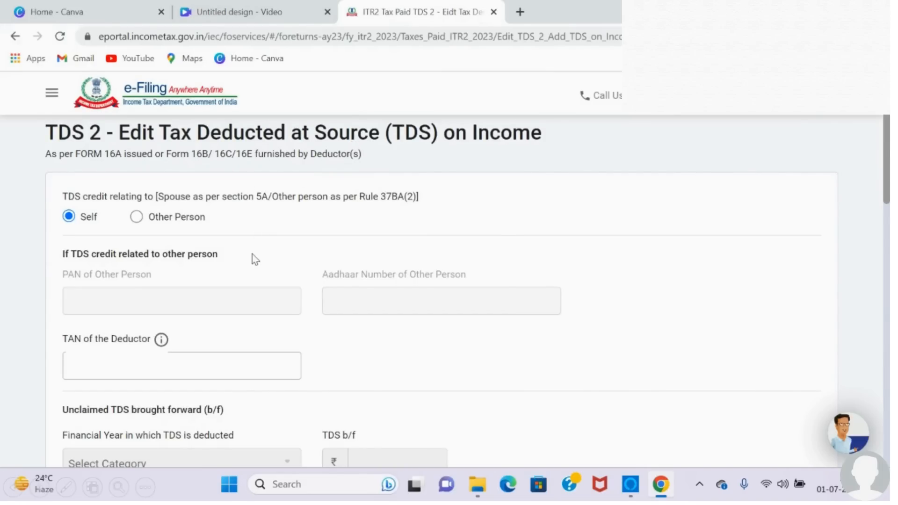
scroll(698, 380, down, 10)
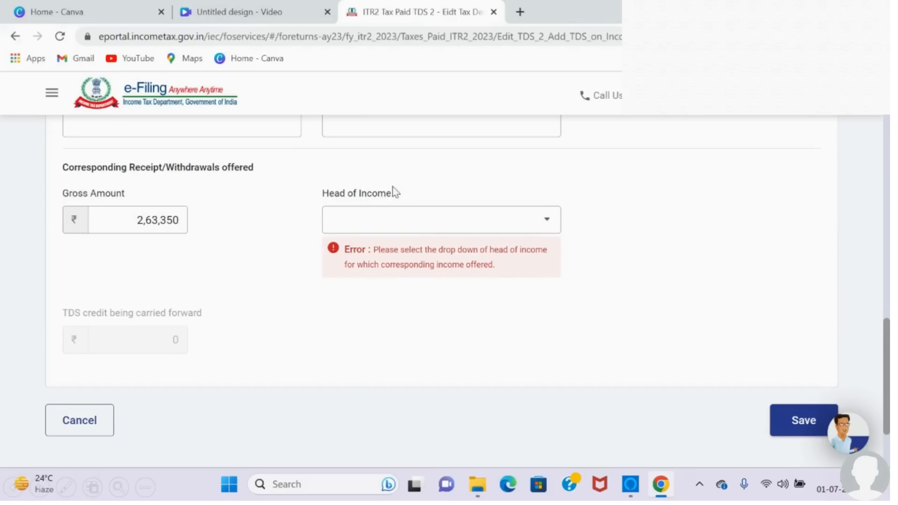
click(772, 405)
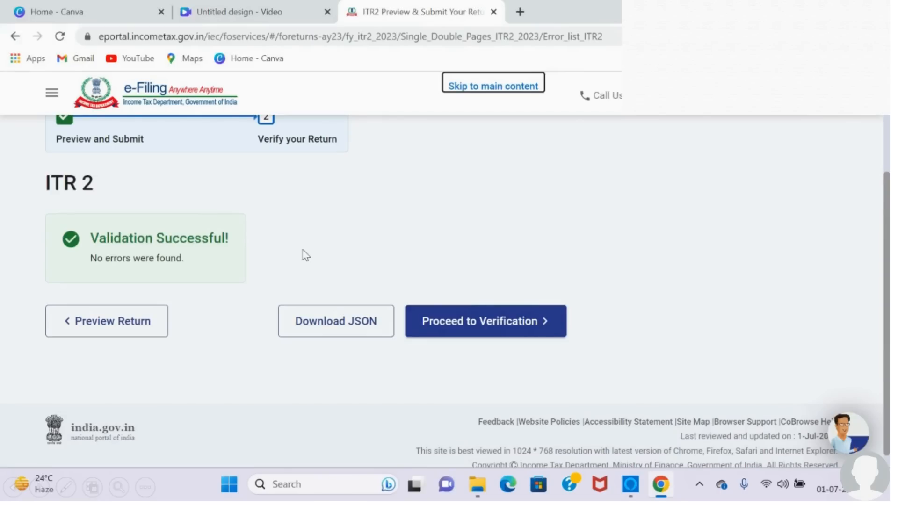
Step: Proceed to verification of the validated return and continue with the e-Verify Now option
click(465, 320)
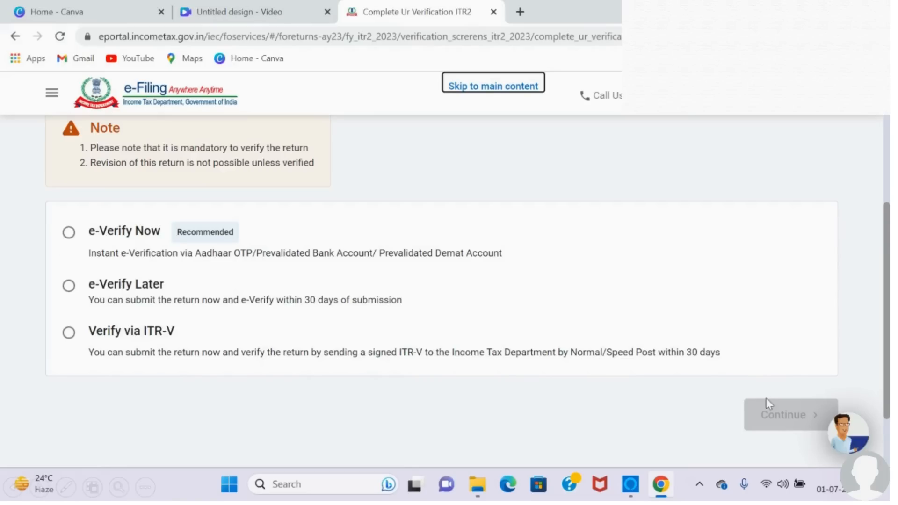
click(770, 413)
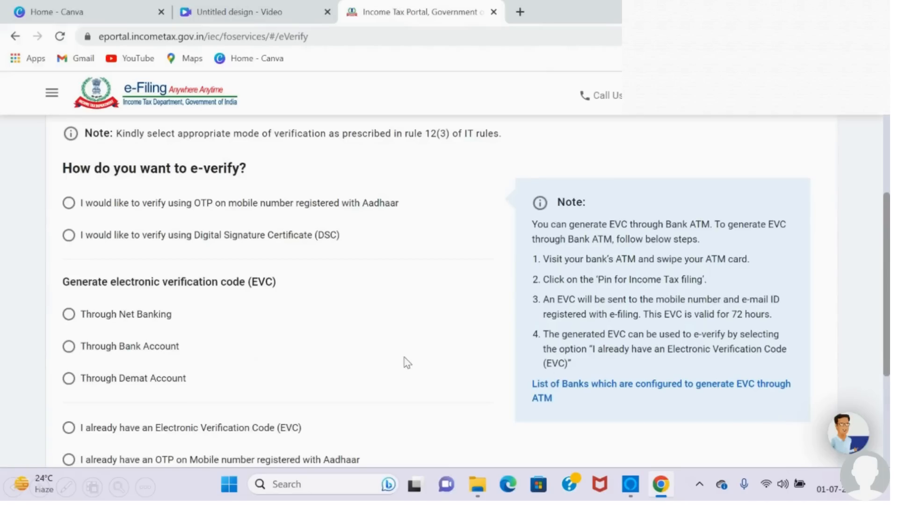